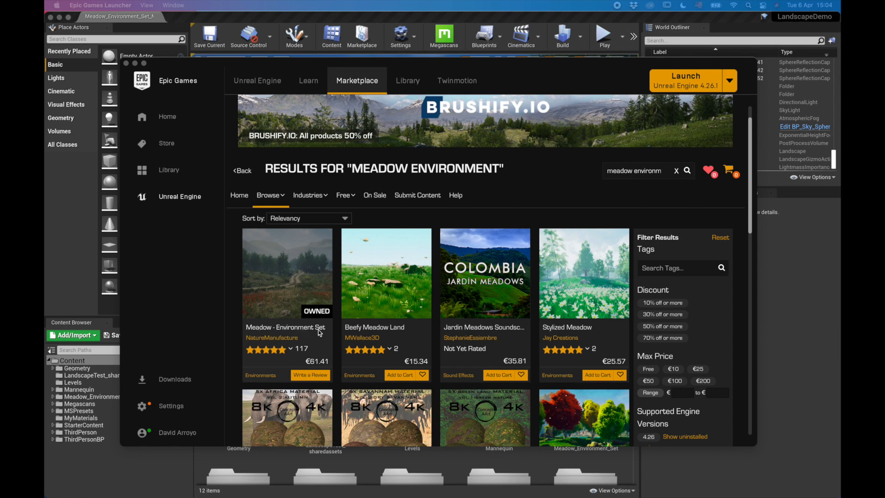
- Open the Meadow - Environment Set product page and examine its description and preview images
mouse_move(289, 303)
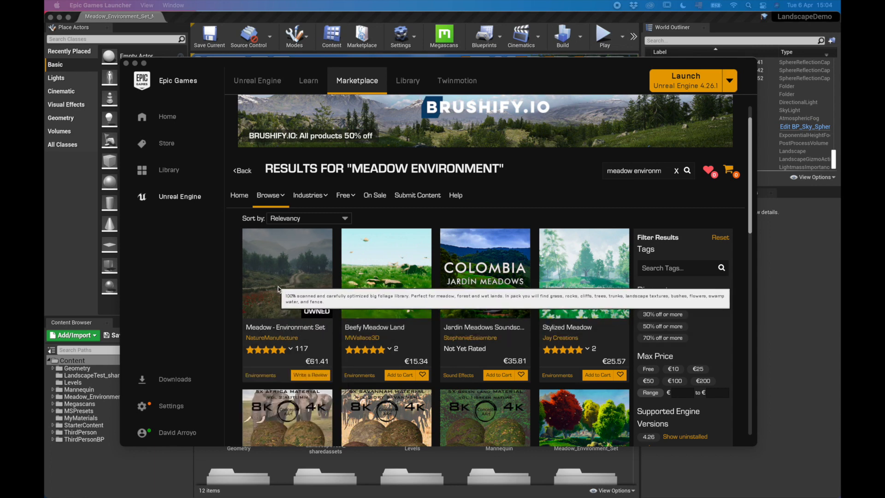
mouse_move(383, 257)
mouse_move(318, 291)
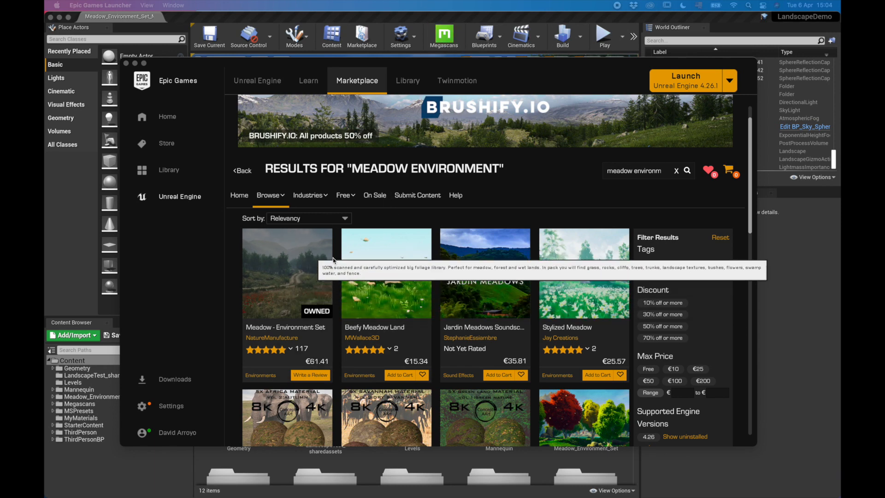
left_click(297, 290)
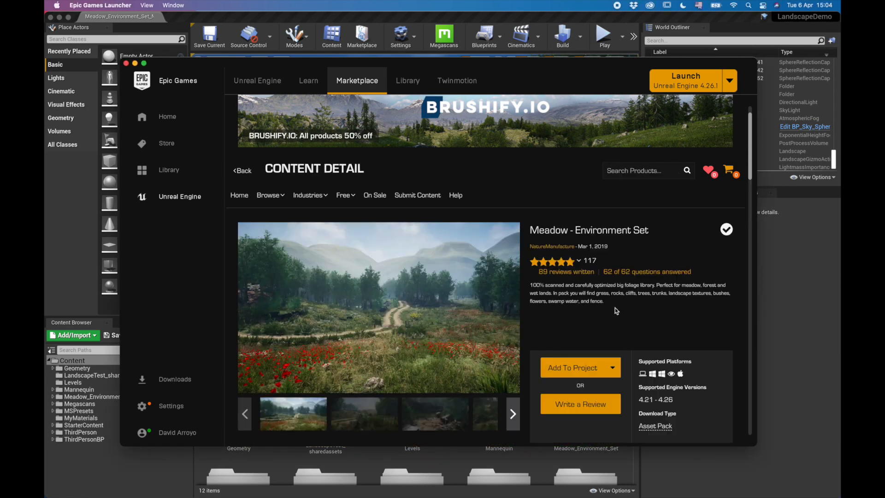
scroll(470, 320, "down", 5)
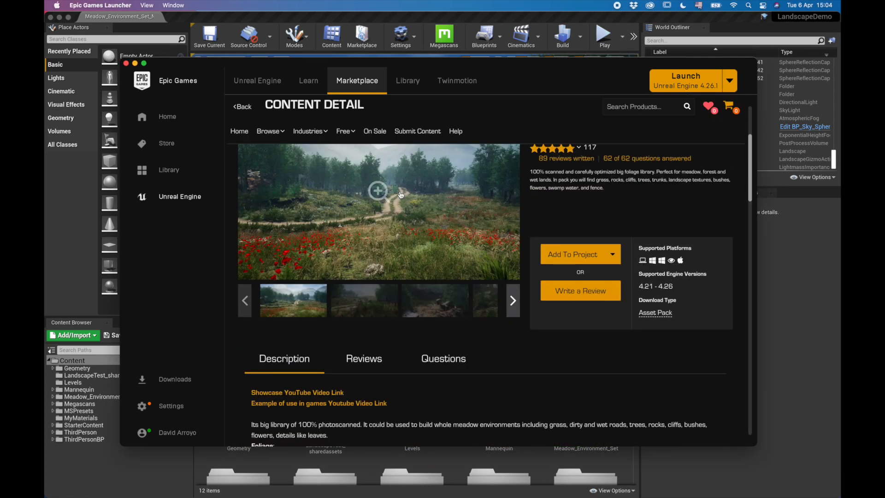
scroll(400, 195, "up", 2)
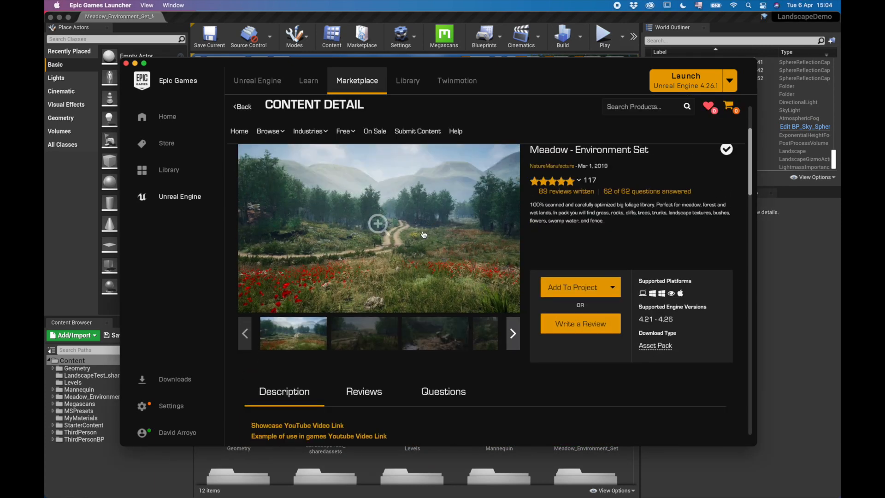
left_click(363, 336)
left_click(435, 336)
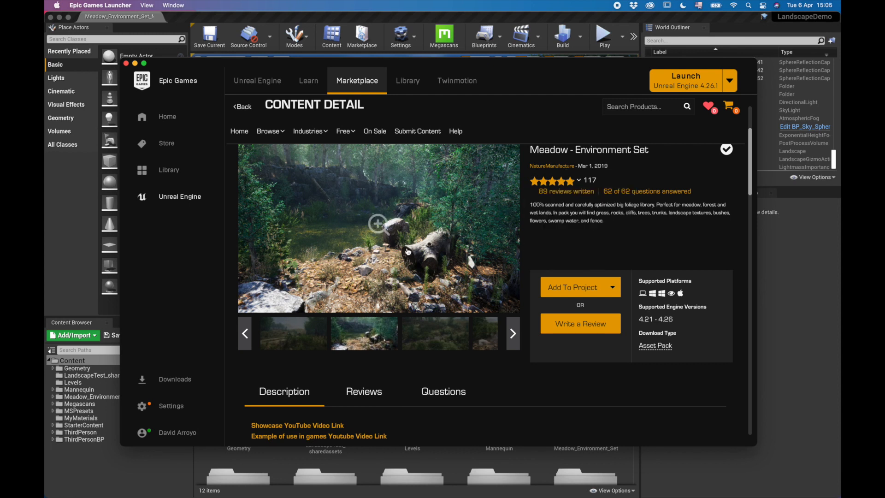
scroll(408, 251, "up", 1)
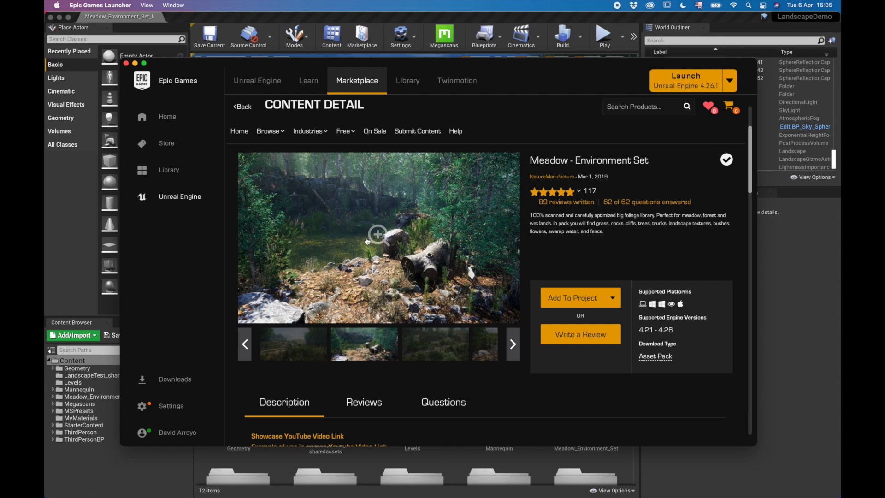
scroll(328, 240, "up", 1)
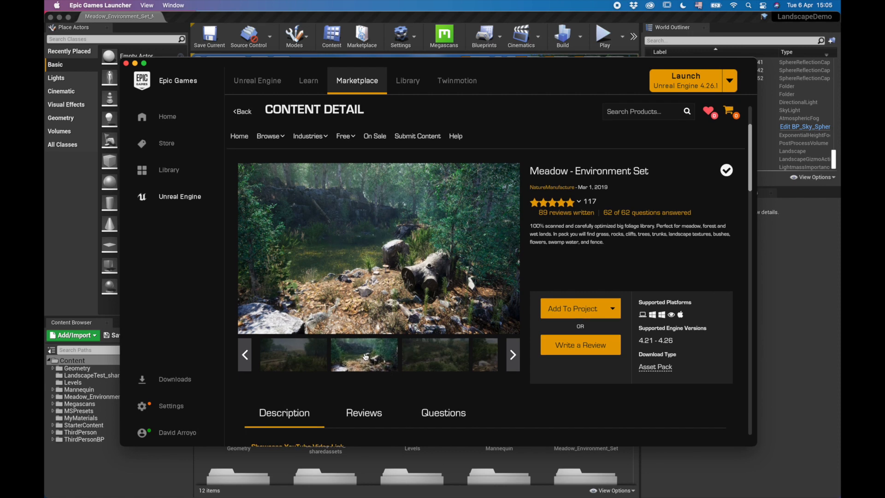
left_click(429, 357)
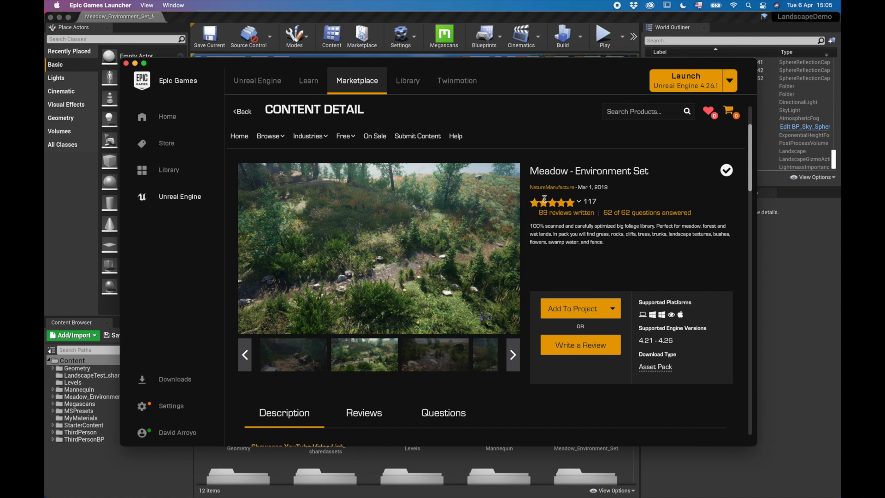
- Return to the Marketplace home page to view the Free For The Month assets, and open the Unreal Engine library
mouse_move(345, 139)
left_click(243, 111)
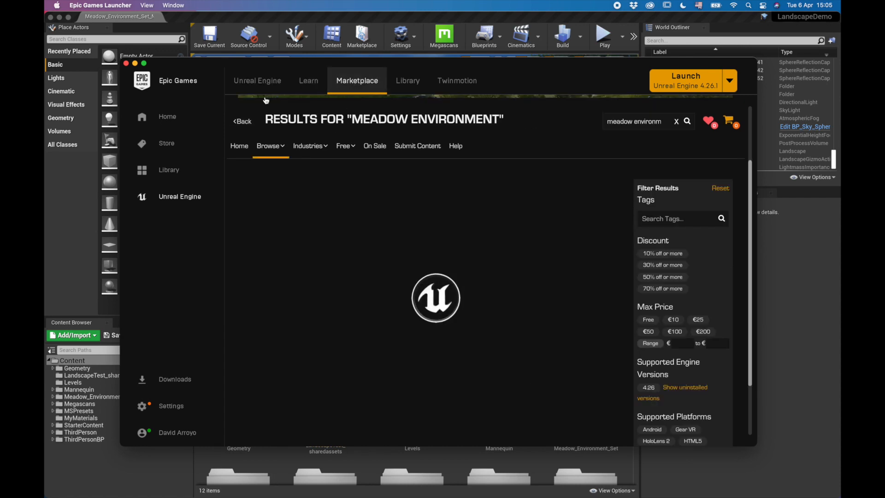
left_click(244, 121)
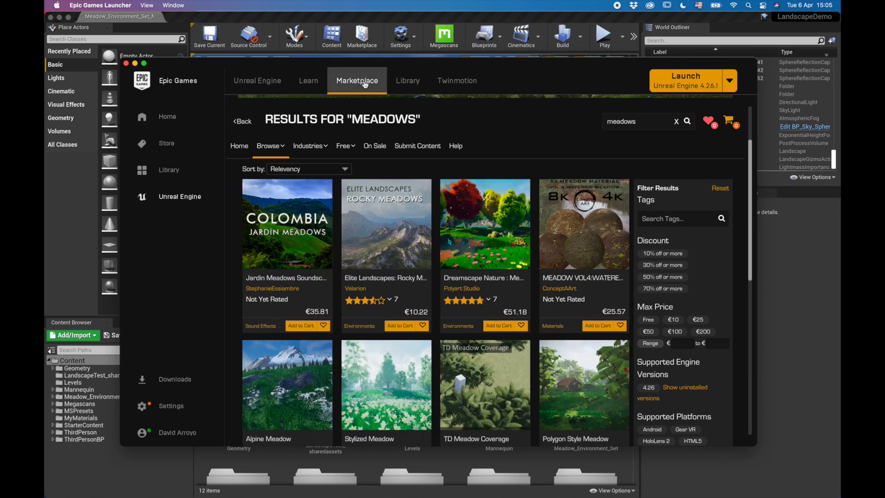
left_click(676, 123)
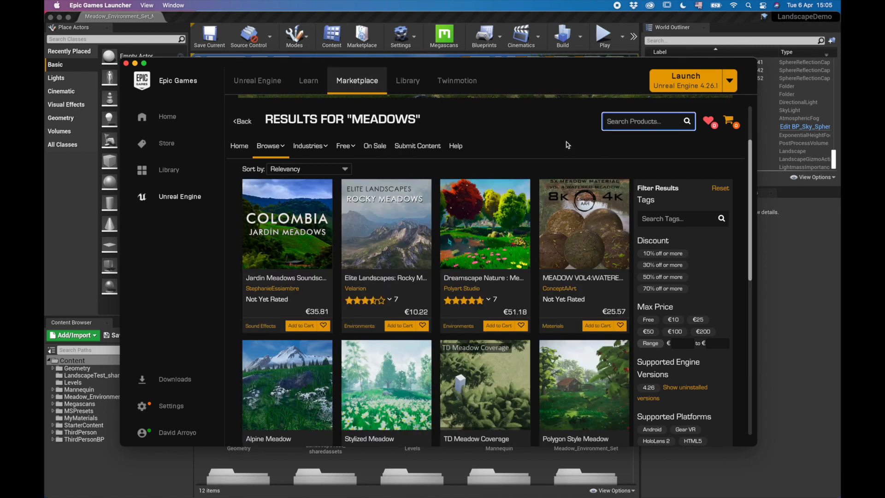
left_click(239, 145)
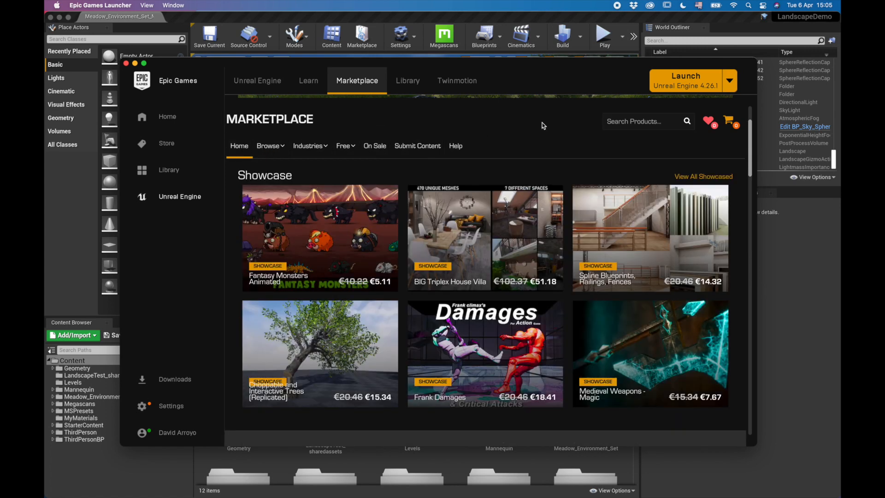
scroll(569, 222, "down", 5)
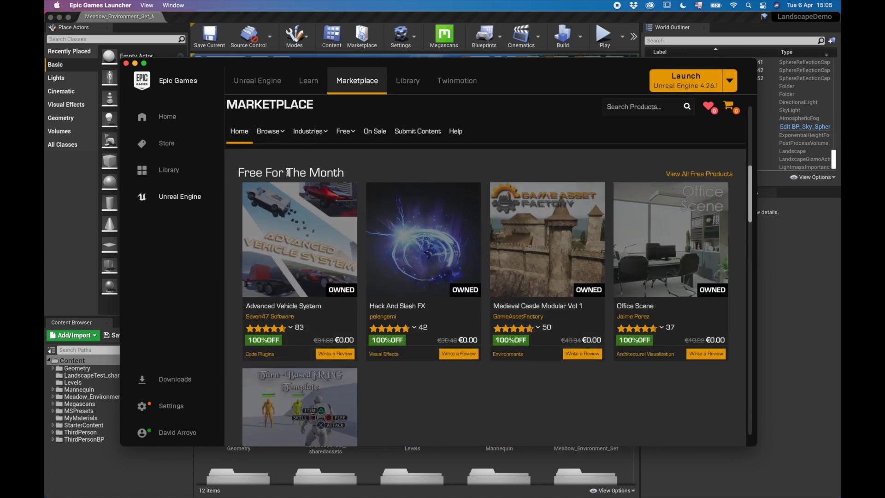
scroll(614, 253, "down", 1)
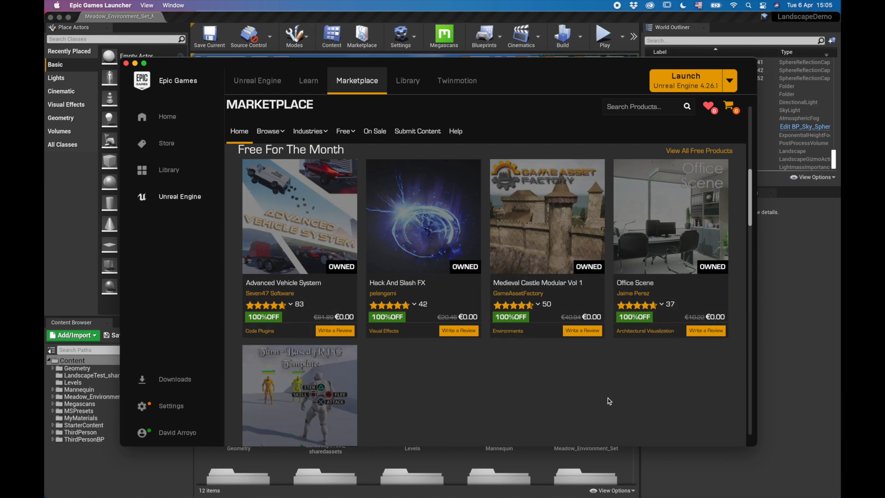
left_click(408, 83)
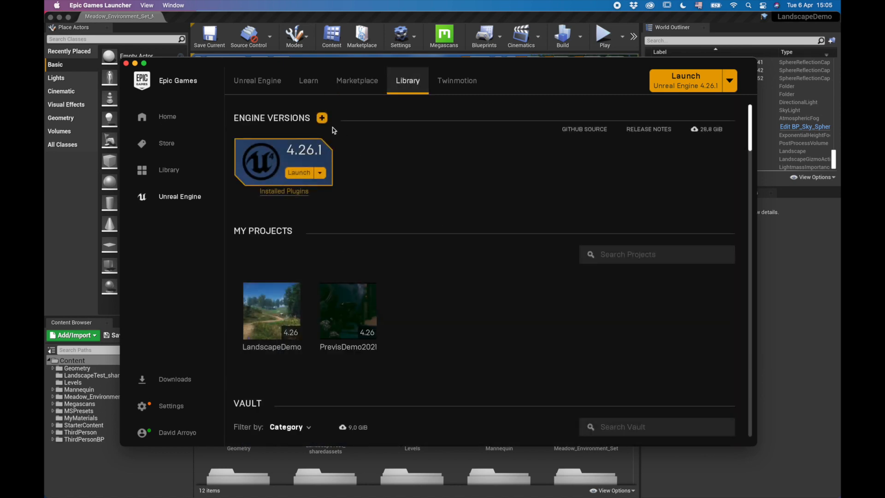
- Switch to the Unreal Editor and play the meadow level, running and jumping the character through the landscape before stopping
left_click(266, 21)
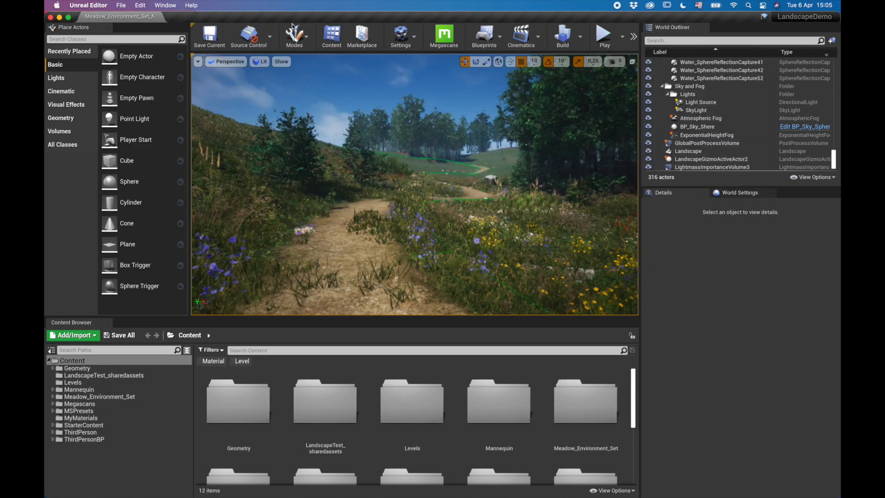
left_click(602, 34)
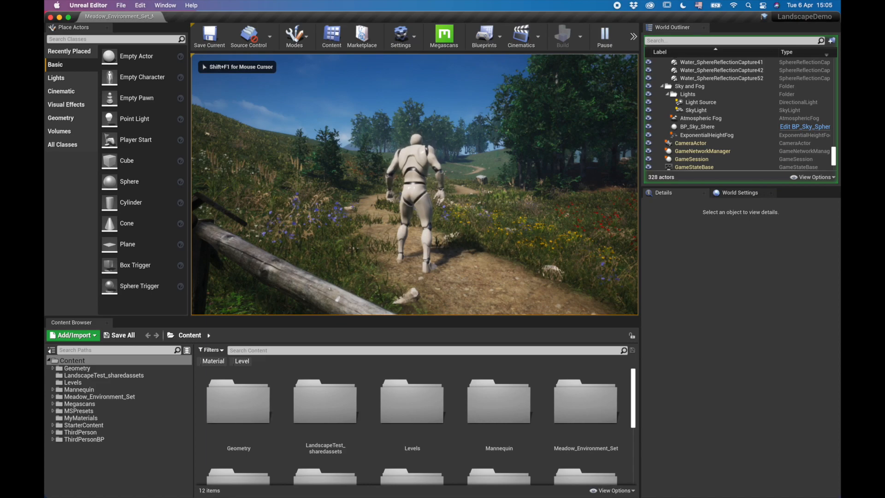
left_click(497, 200)
key("w")
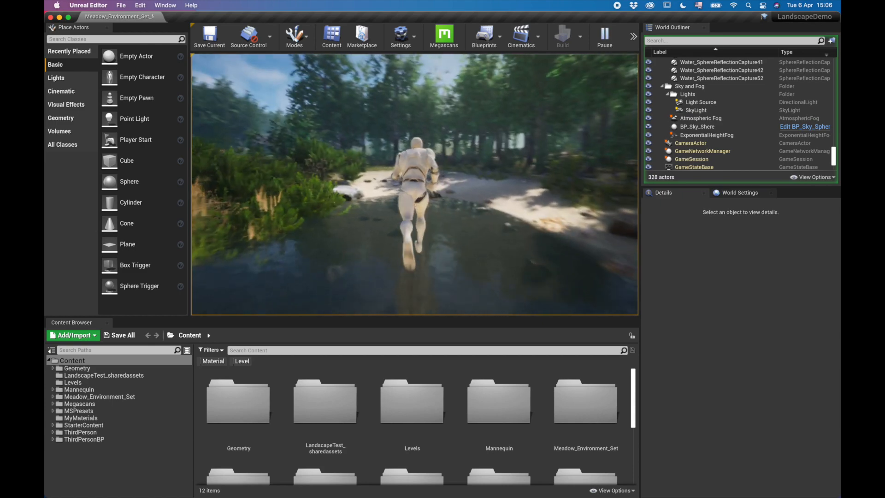
key("w")
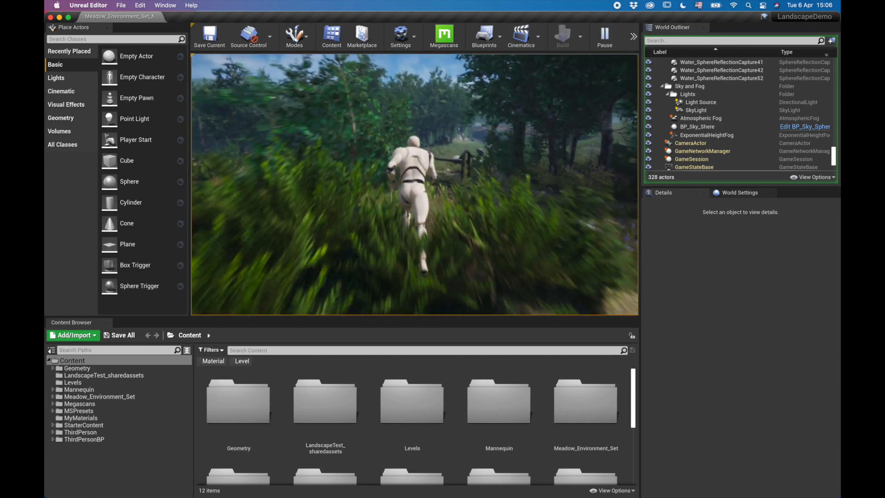
key("w")
key("space")
key("w")
key("space")
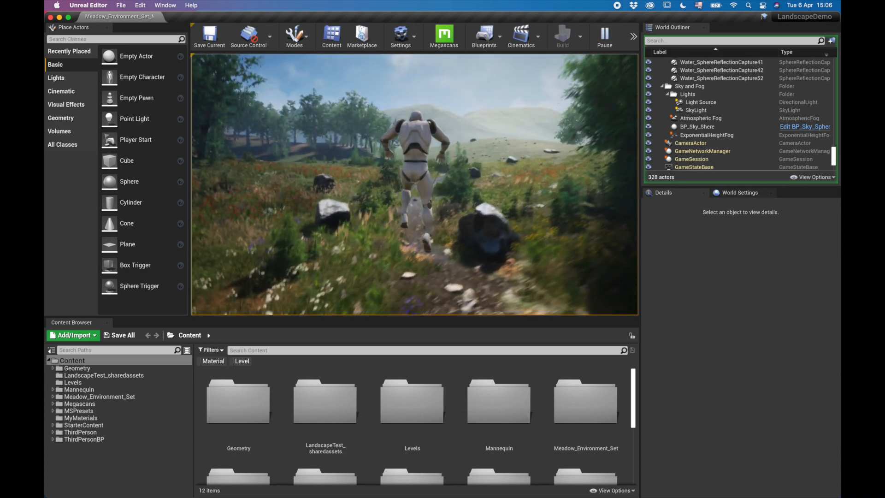
key("w")
key("w")
key("Escape")
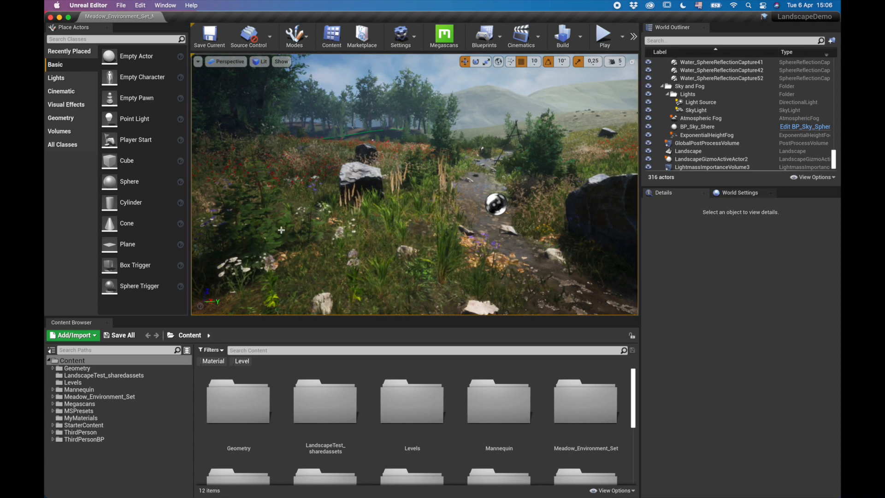
- Create a new level from the Default template
left_click(121, 6)
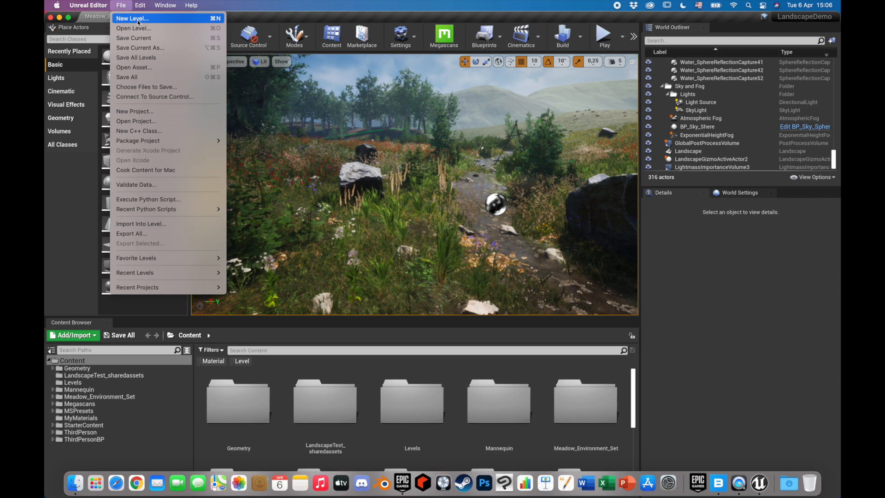
left_click(137, 20)
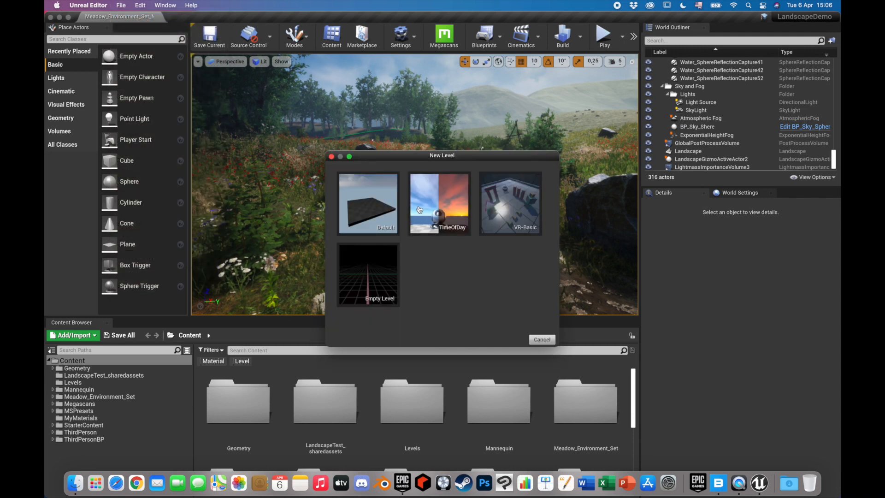
left_click(362, 221)
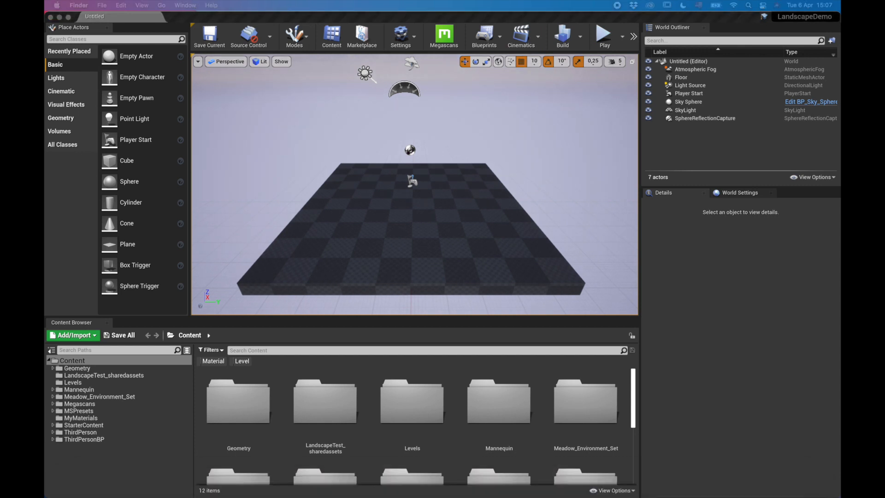
- Fly around the new level to examine its floor and sky from different viewpoints
left_click(300, 22)
right_click_drag(415, 185, 456, 166)
key("s")
key("e")
key("a")
key("w")
key("d")
key("w")
key("s")
right_click_drag(426, 123, 427, 123)
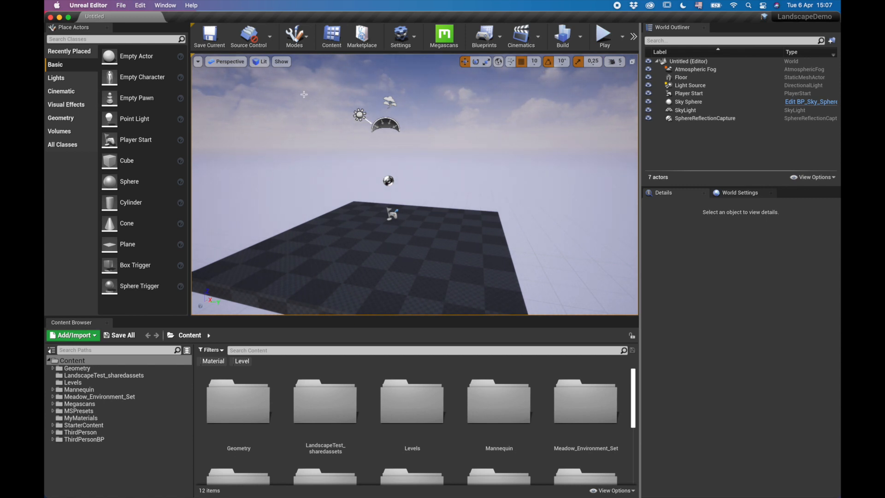
- Enter Landscape mode and widen the New Landscape settings area so its values are readable
left_click(309, 45)
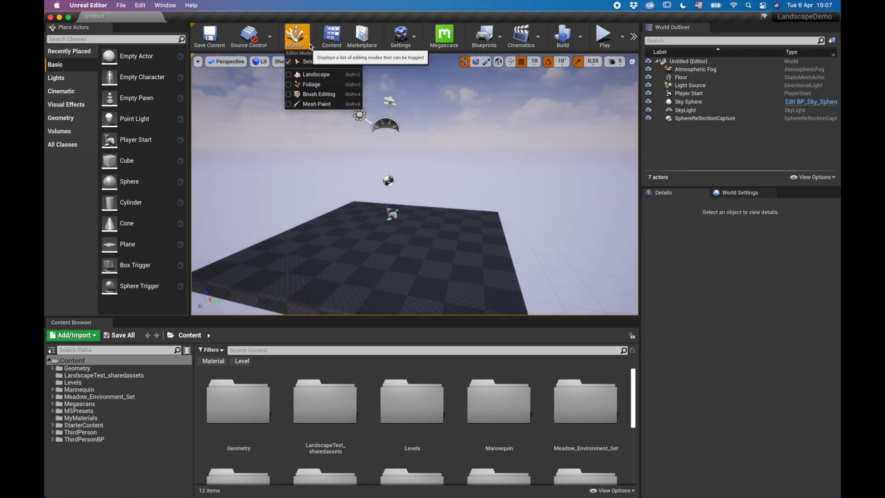
left_click(333, 73)
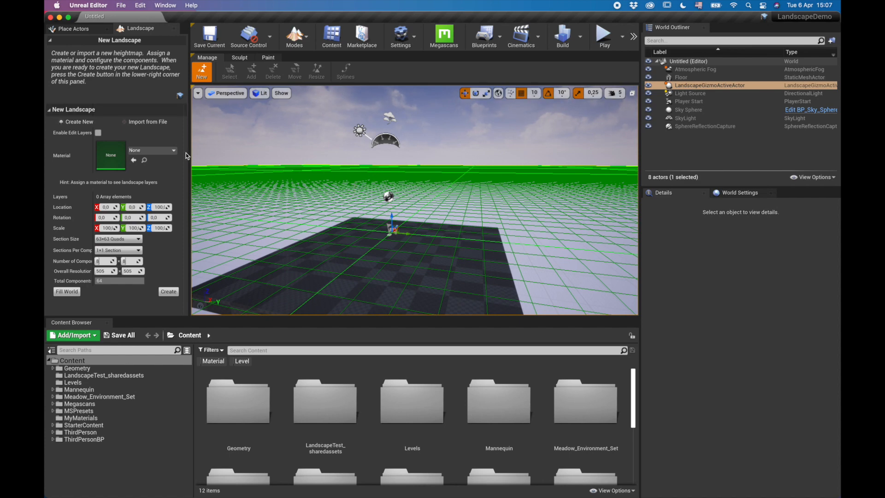
right_click_drag(428, 188, 454, 204)
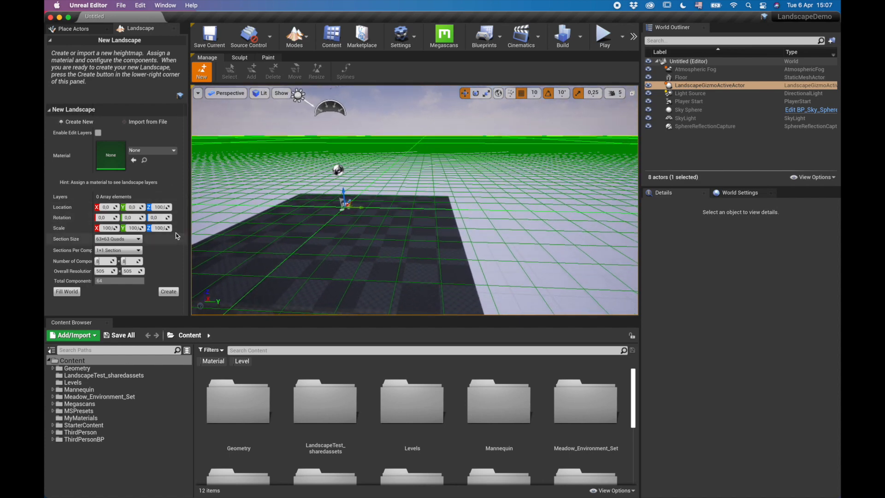
left_click_drag(192, 219, 228, 222)
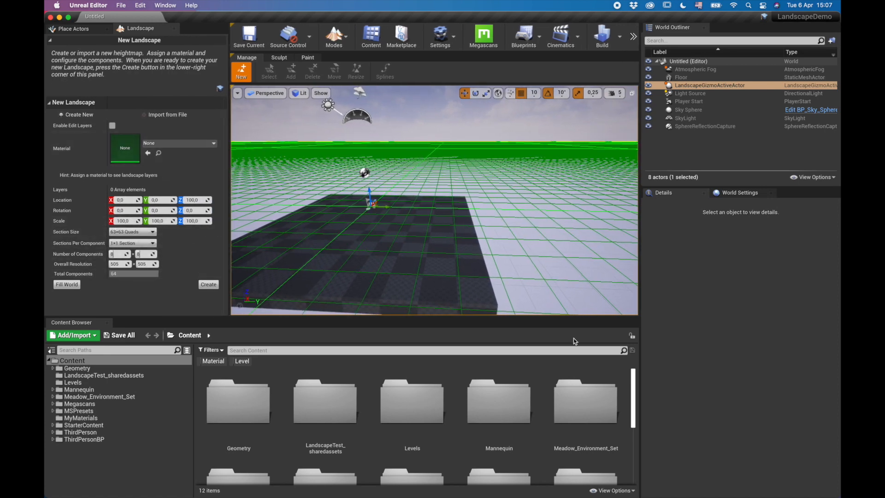
right_click_drag(434, 199, 441, 215)
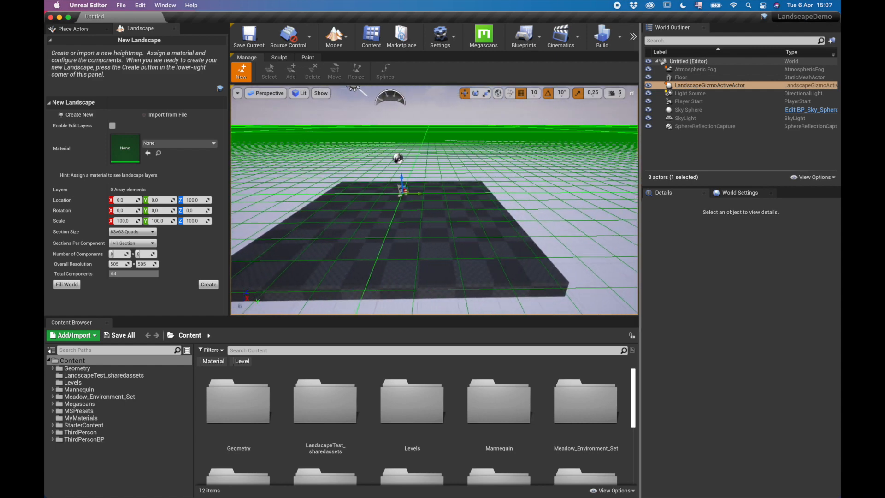
mouse_move(517, 192)
right_mouse_down()
mouse_move(496, 186)
mouse_move(500, 192)
right_mouse_up()
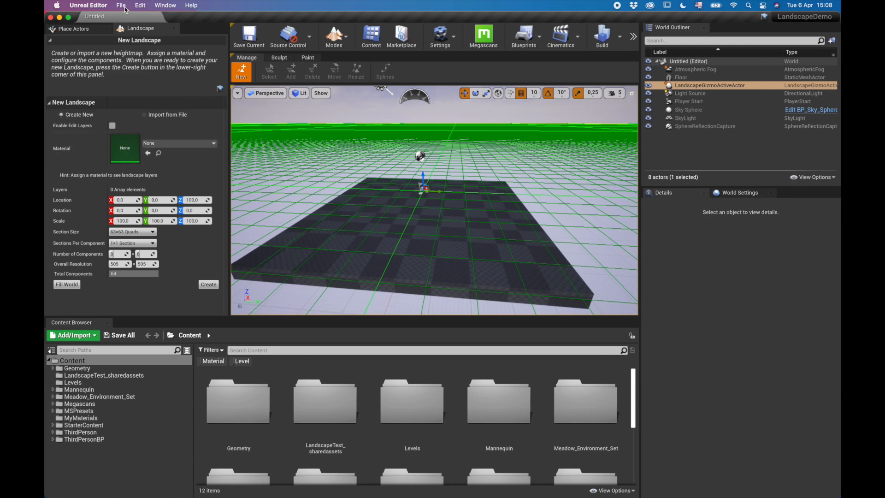
- Open the plugin manager and search the plugins for "water"
left_click(141, 6)
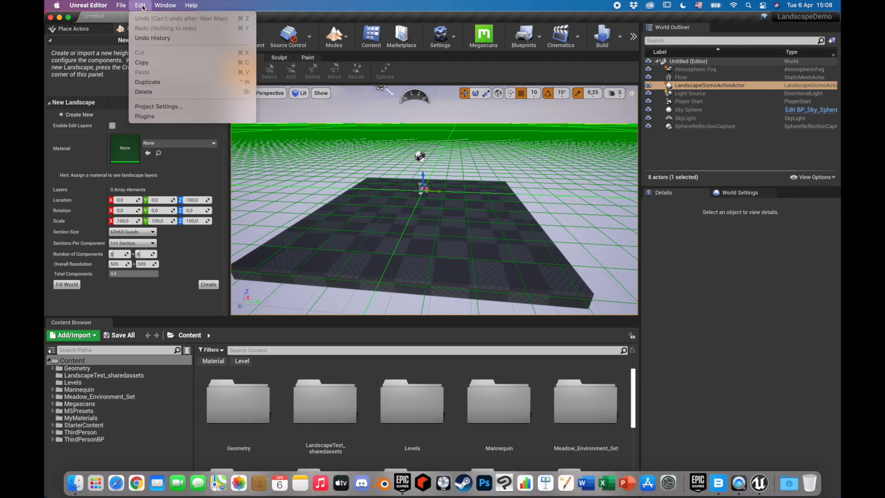
left_click(168, 118)
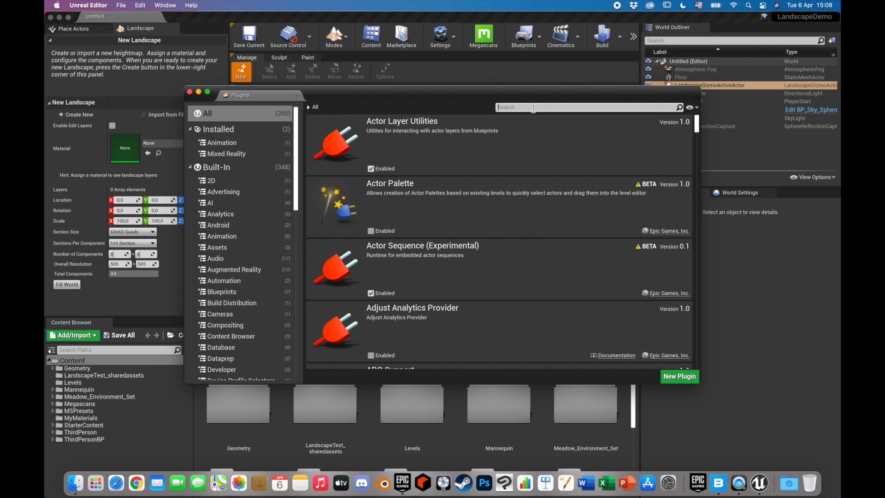
type("water")
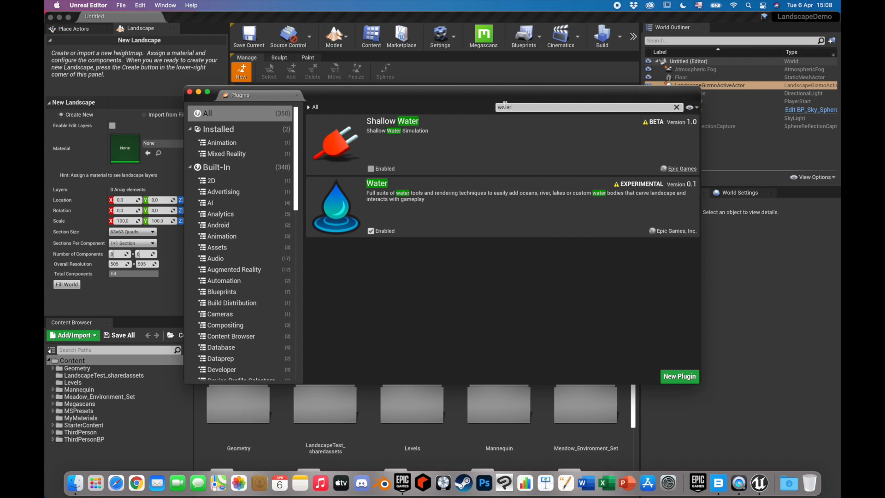
- Search the plugins for "land" to check the Landmass plugin, and close the plugin manager
key("BackSpace")
key("BackSpace")
key("BackSpace")
key("BackSpace")
key("BackSpace")
type("land")
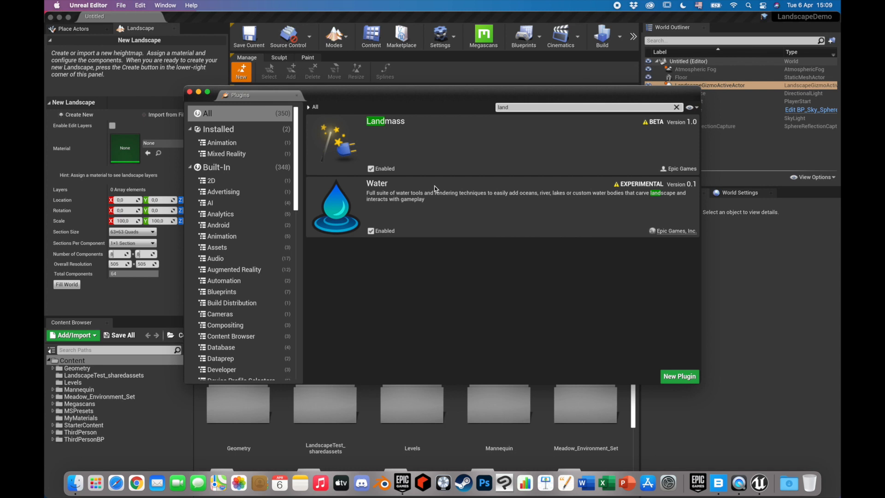
left_click(189, 92)
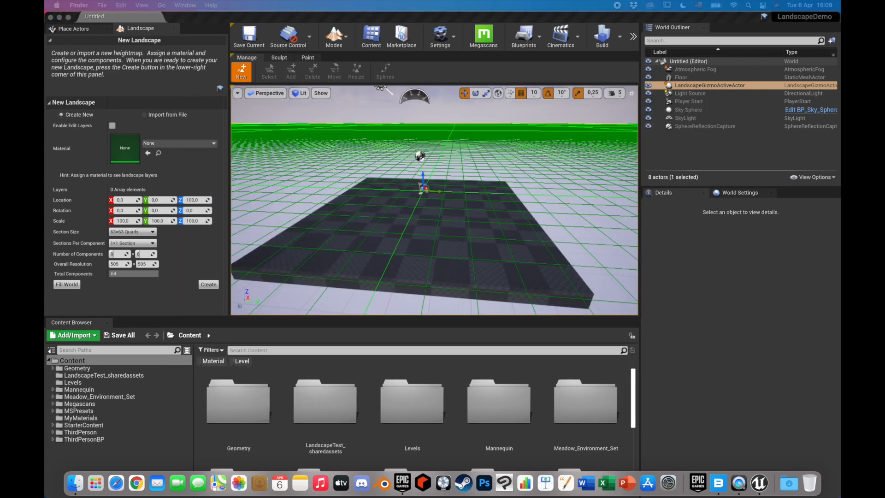
left_click(548, 225)
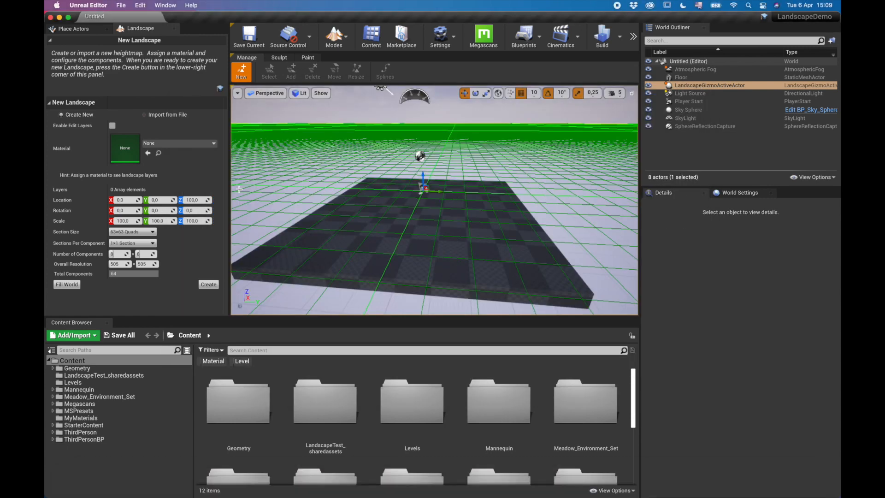
left_click(334, 37)
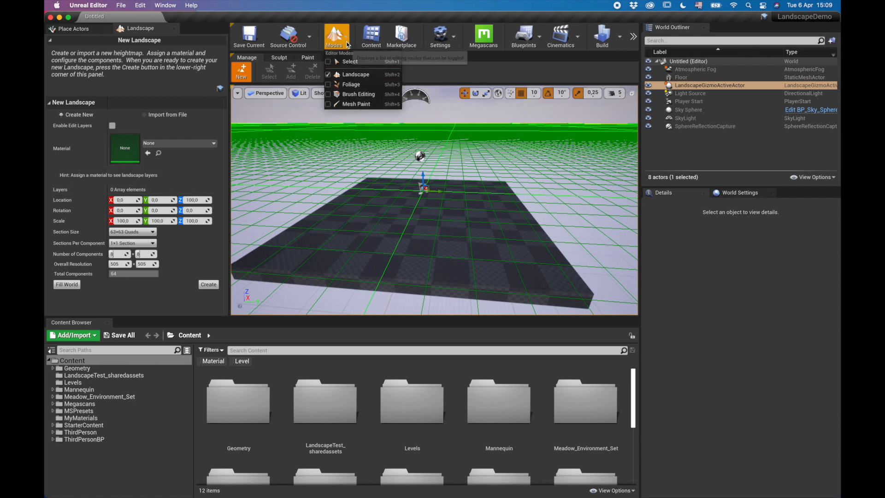
left_click(340, 41)
left_click(339, 40)
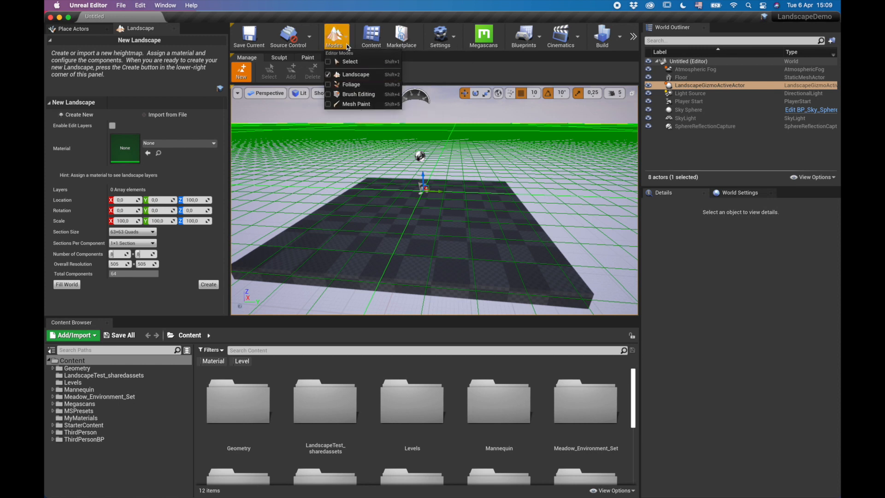
left_click(335, 37)
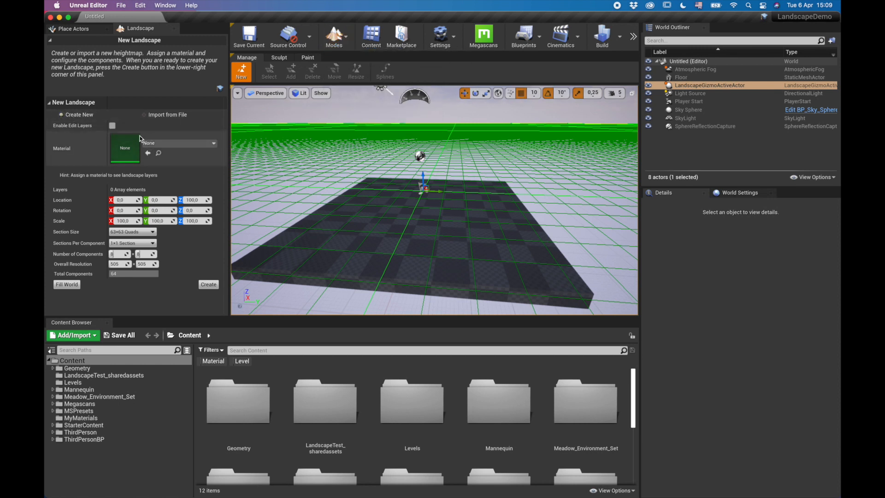
- Enable edit layers for the new landscape
left_click(113, 126)
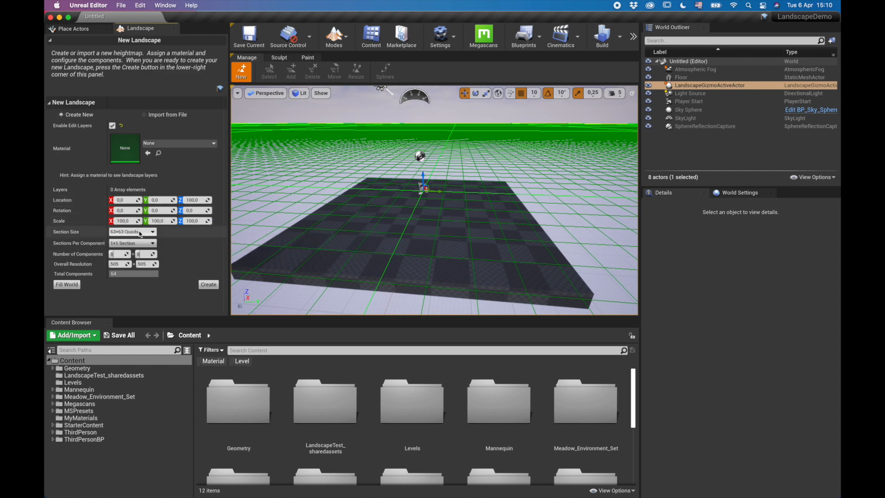
scroll(409, 221, "down", 10)
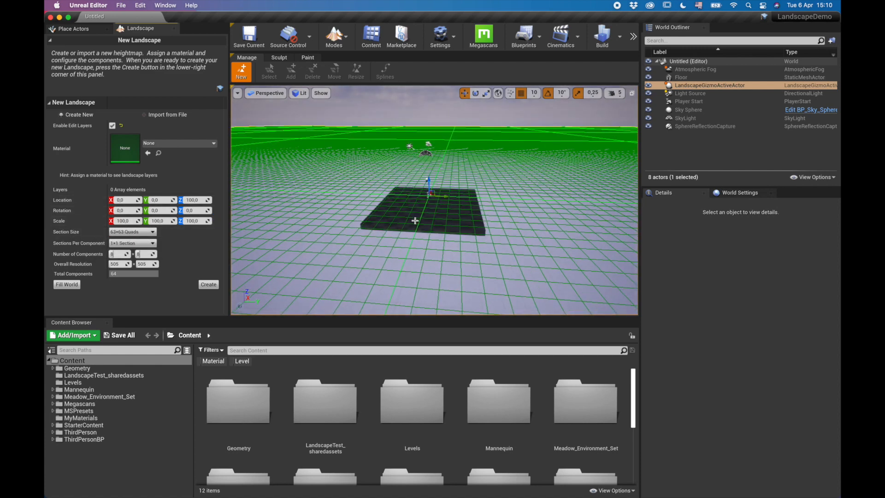
- Try section sizes of 15×15 and 7×7 quads for the new landscape, and restore 63×63 quads
left_click(151, 232)
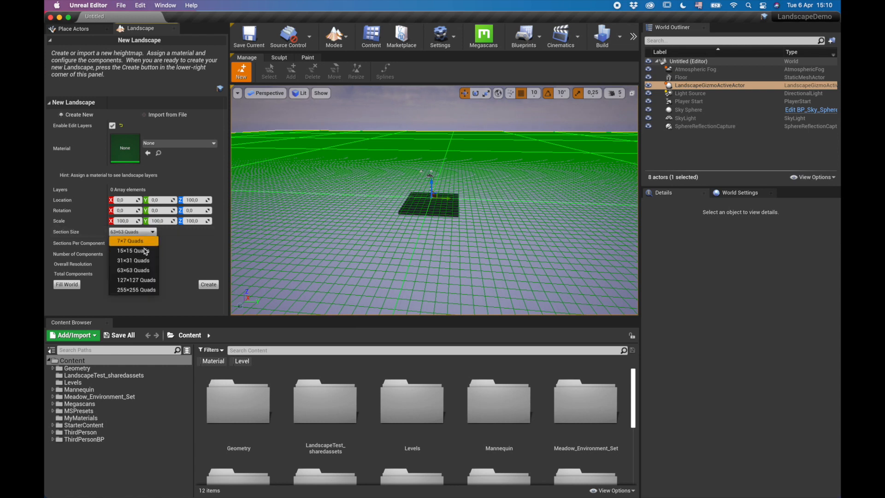
left_click(133, 250)
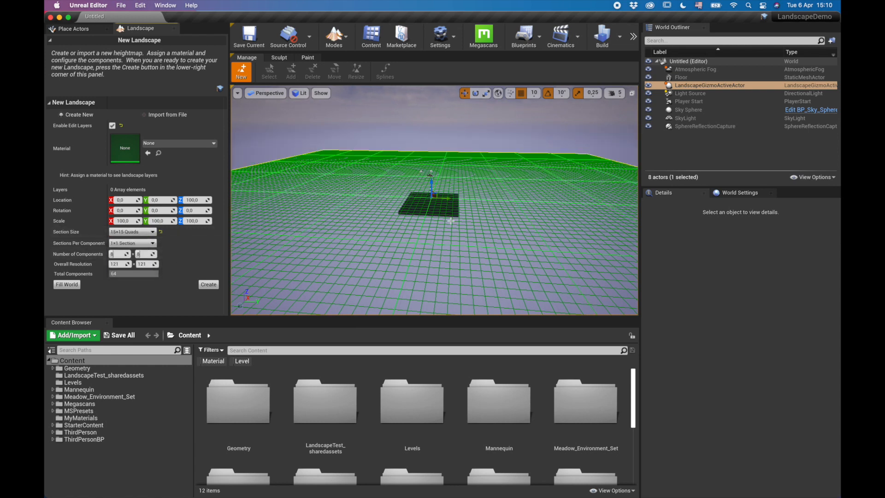
left_click(152, 232)
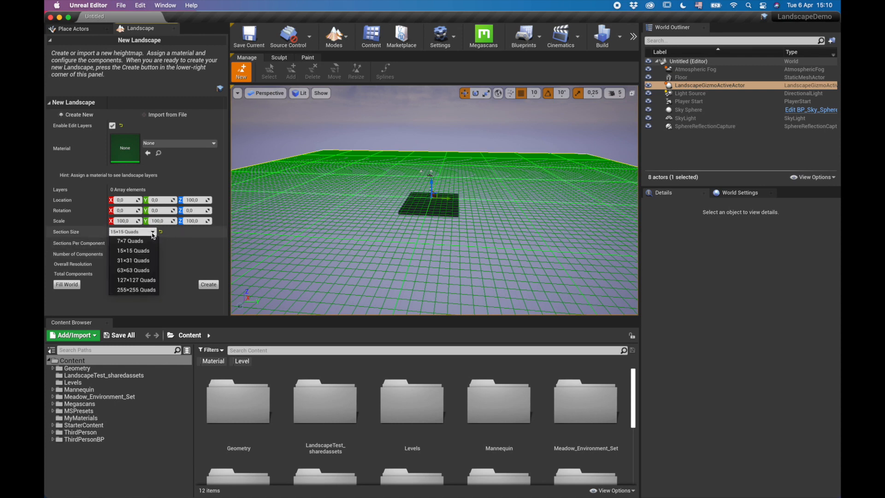
left_click(138, 270)
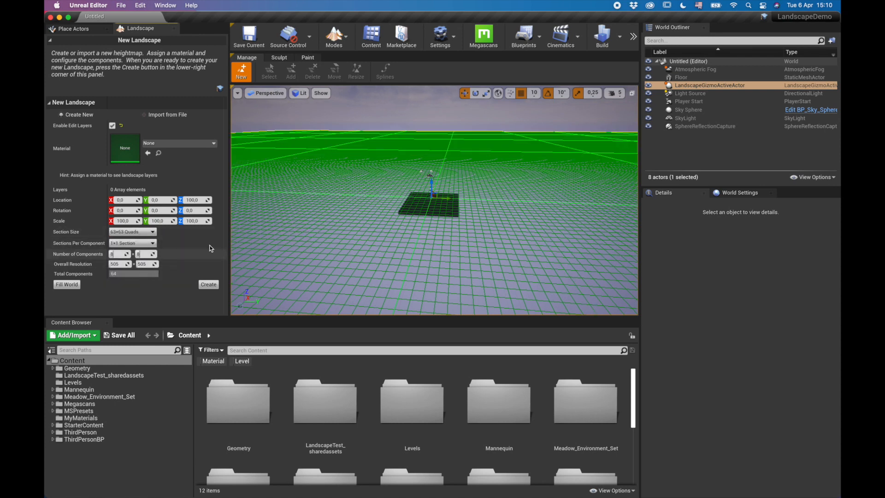
left_click(138, 232)
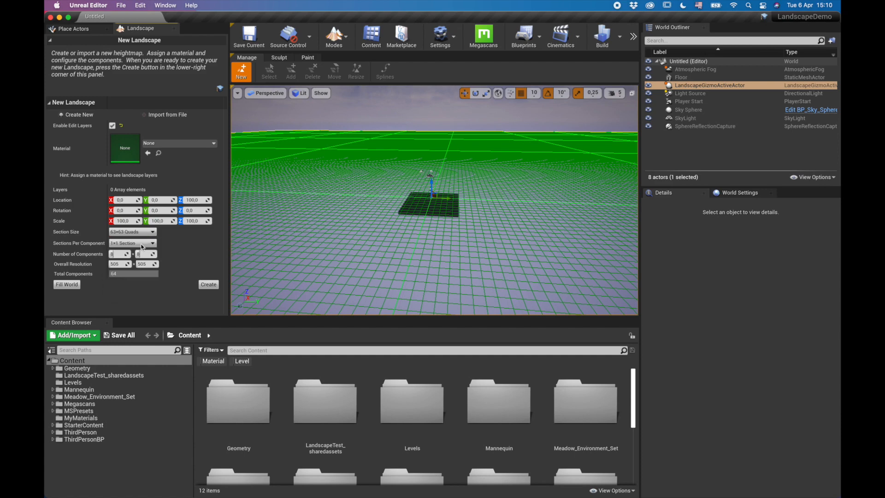
left_click(139, 241)
left_click(139, 231)
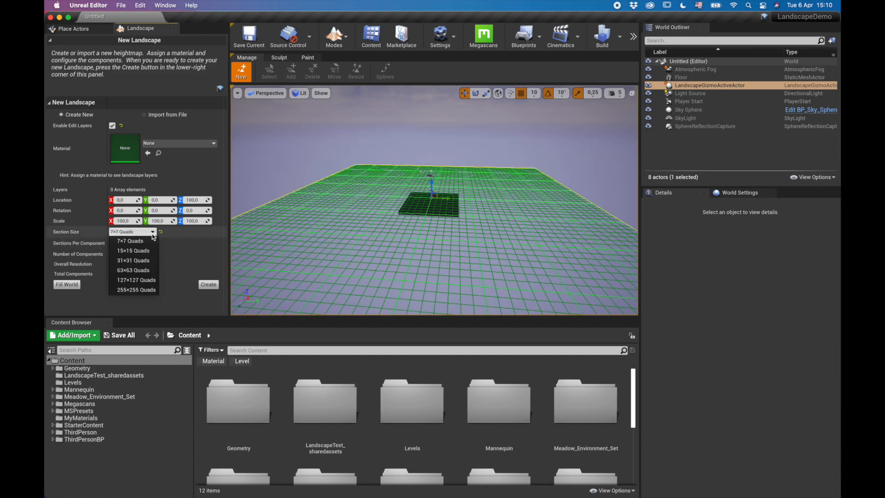
left_click(148, 270)
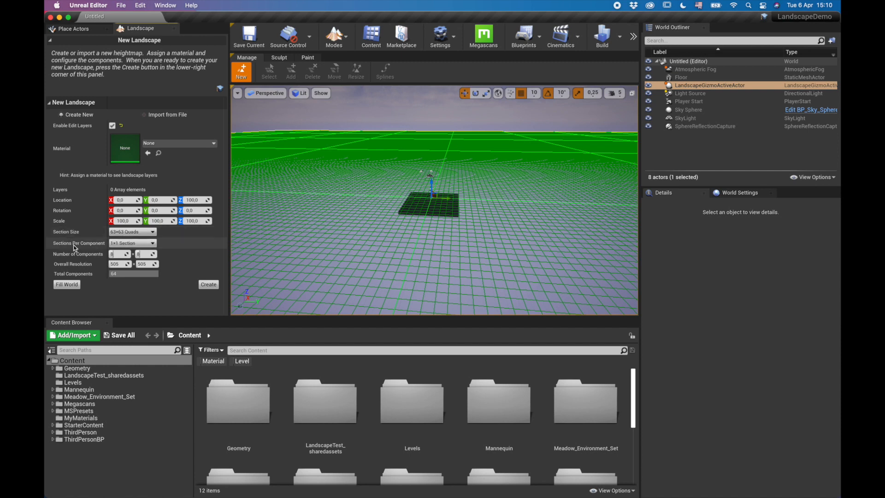
- Create the landscape, keeping the sections per component at 1×1
left_click(138, 244)
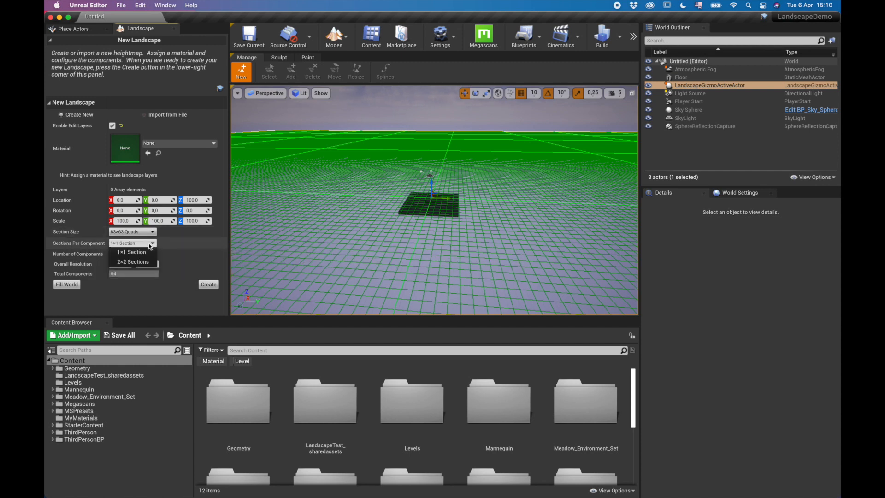
left_click(177, 245)
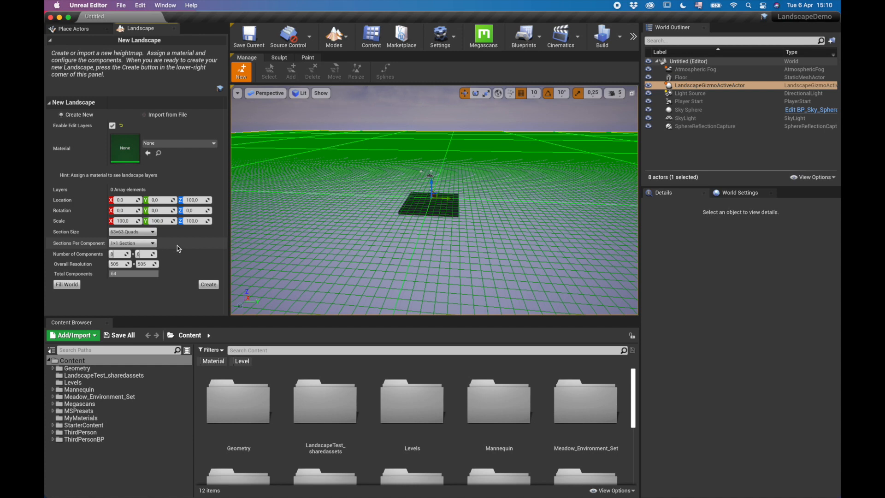
left_click(213, 287)
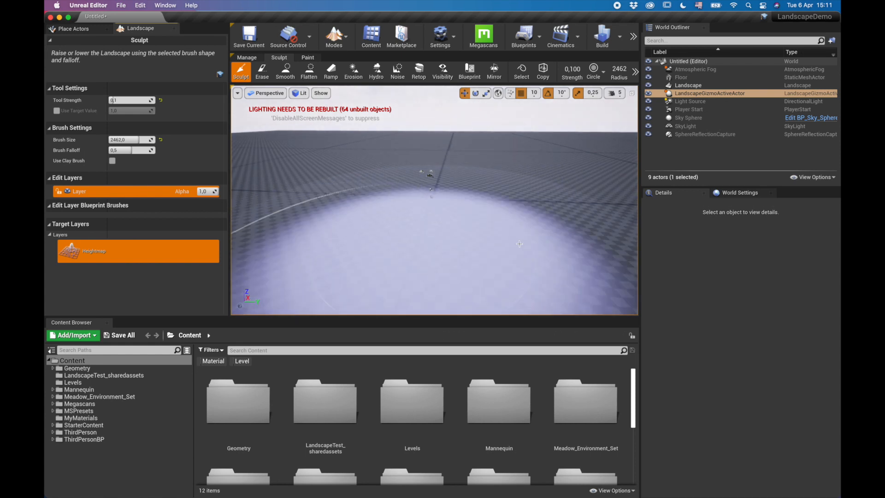
scroll(470, 214, "down", 3)
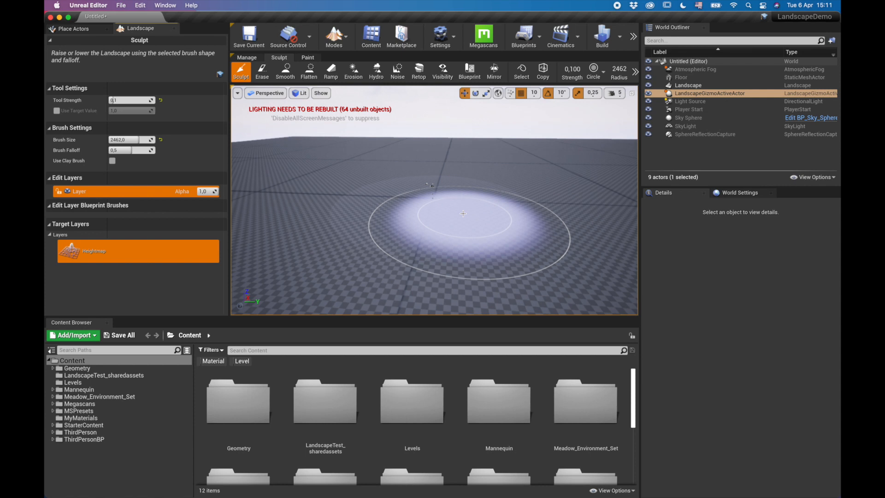
scroll(463, 213, "down", 5)
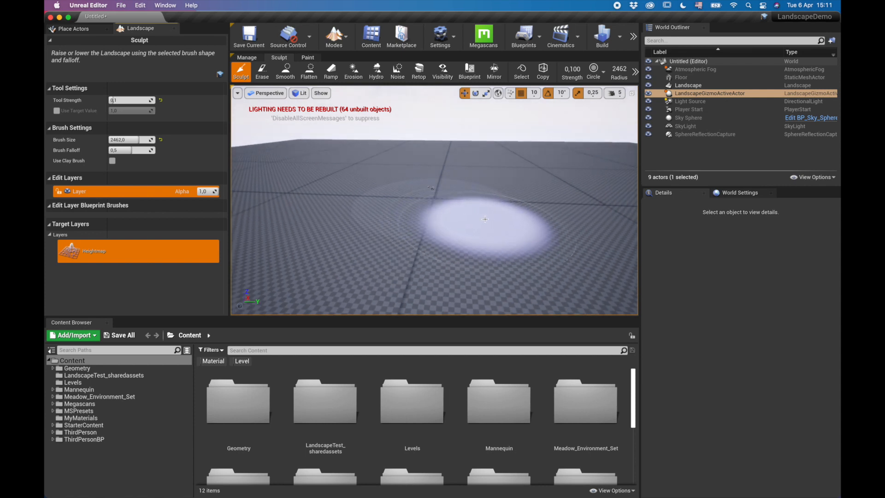
scroll(485, 219, "down", 10)
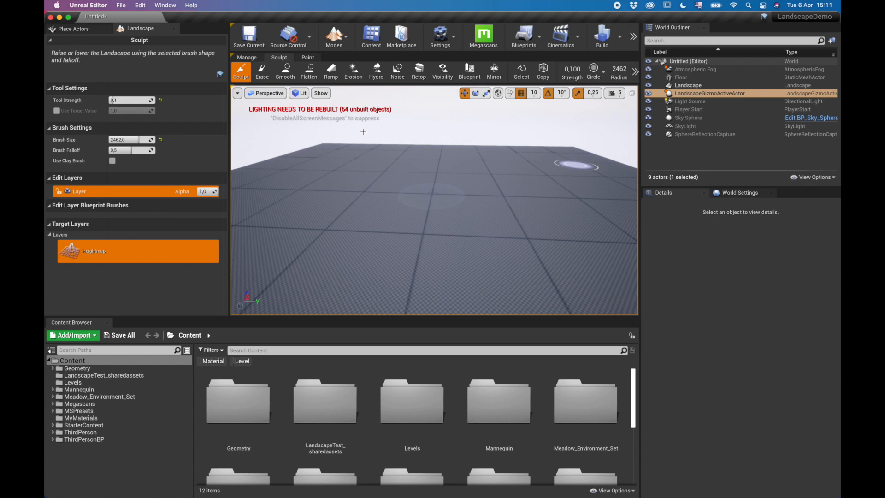
- Return to Select mode and set the mobility of the Light Source and the SkyLight to Movable
left_click(334, 36)
left_click(351, 59)
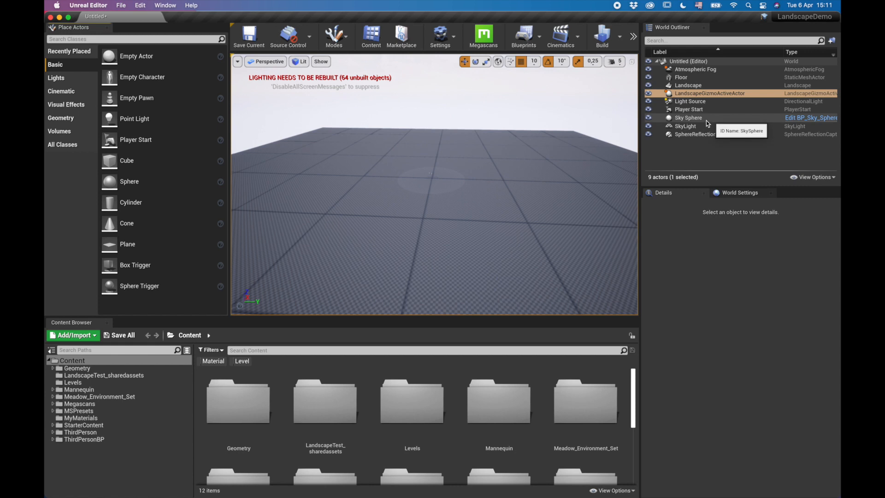
left_click(696, 102)
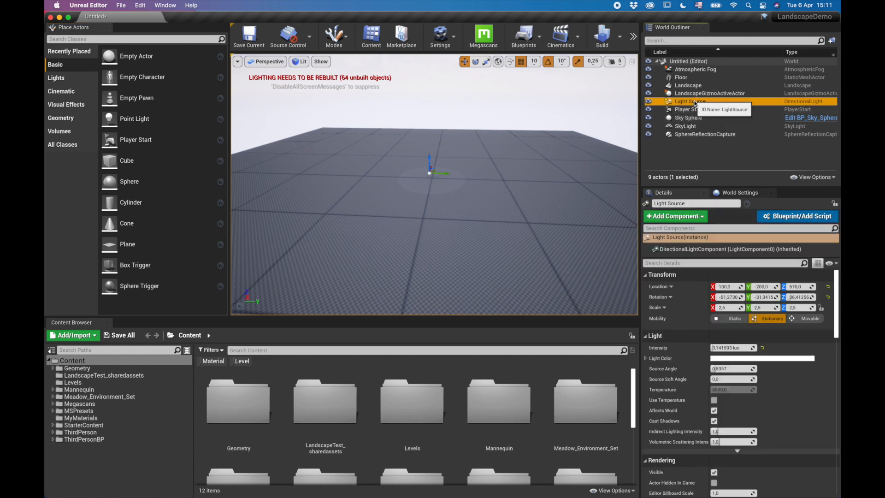
left_click(811, 319)
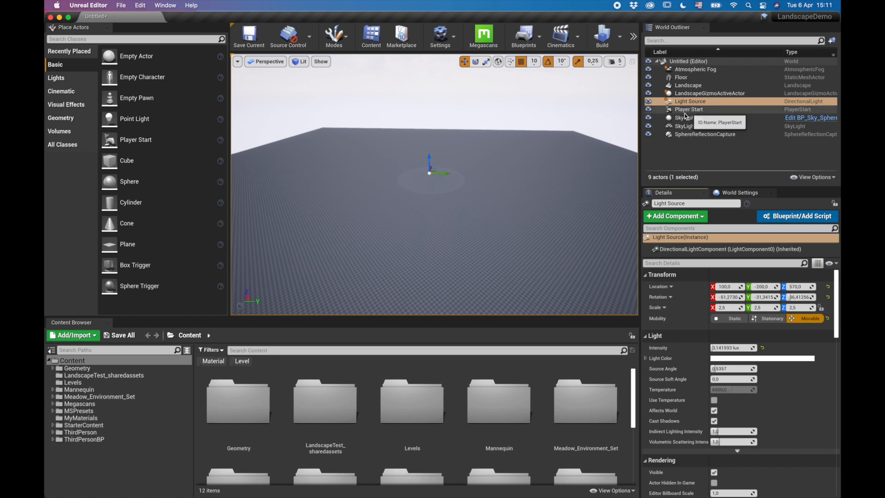
left_click(686, 126)
left_click(810, 319)
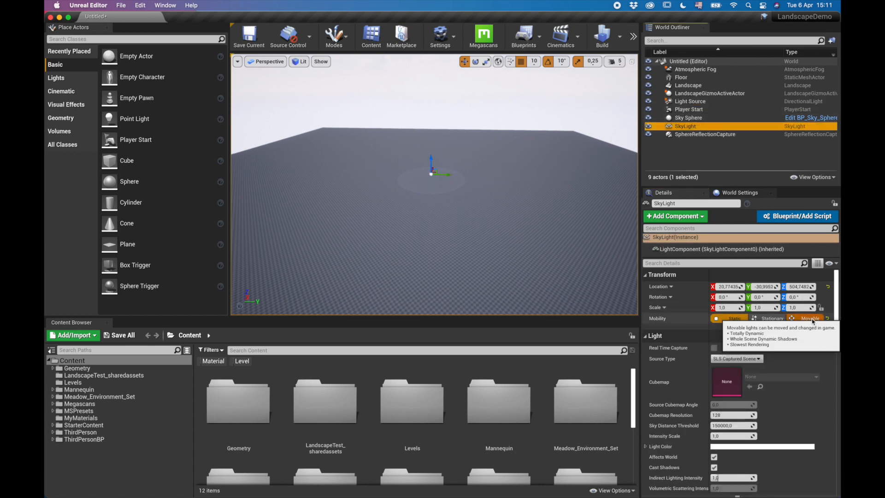
- Find the water actors by searching for "water" and place a Water Body Lake near the landscape's center
key("w")
right_click_drag(432, 184, 452, 200)
key("w")
key("w")
key("s")
key("q")
key("e")
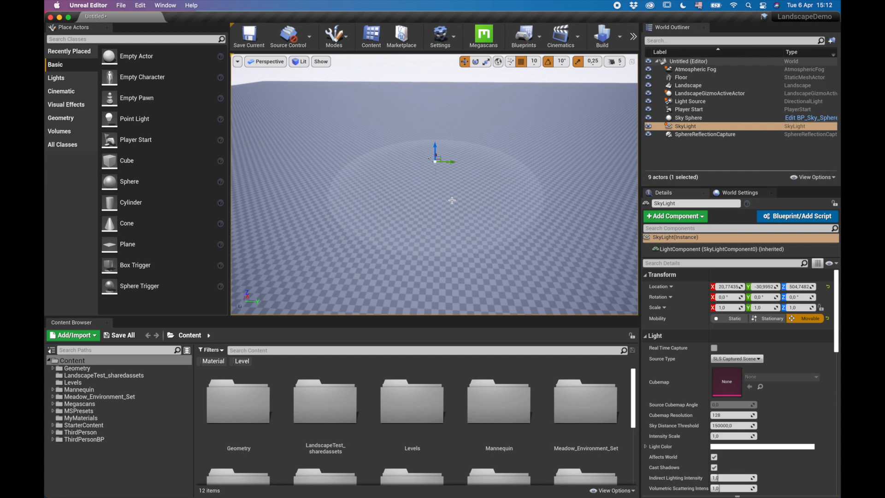
left_click(167, 39)
type("water")
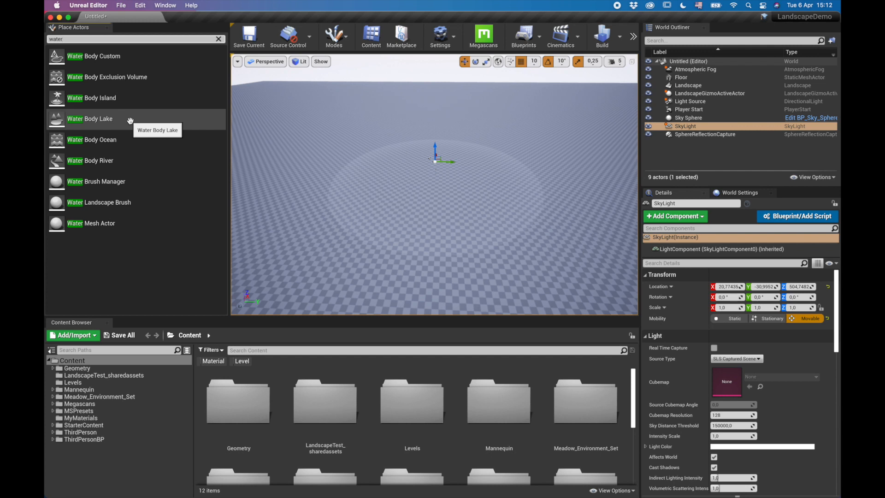
left_click_drag(130, 121, 452, 179)
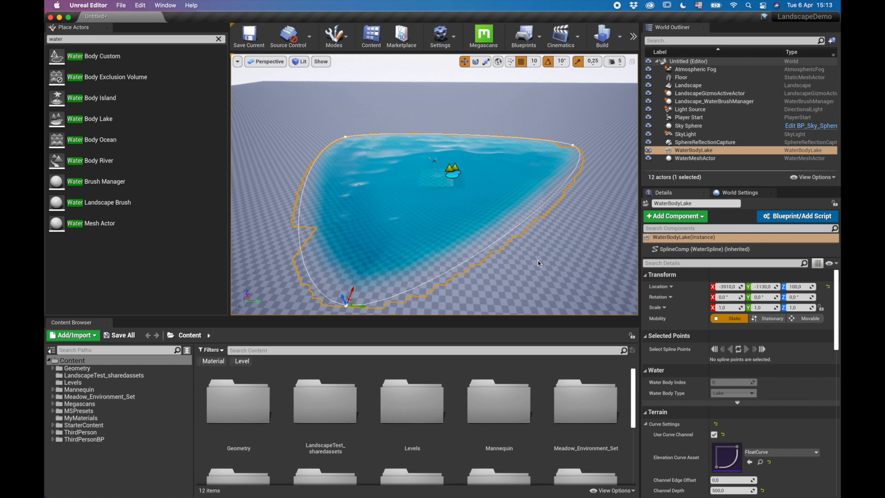
- Play the level and move the character through the lake to examine the water above and below its surface
right_click_drag(533, 231, 572, 256)
key("a")
key("d")
mouse_move(536, 156)
right_mouse_down()
mouse_move(537, 165)
mouse_move(535, 156)
right_mouse_up()
key("w")
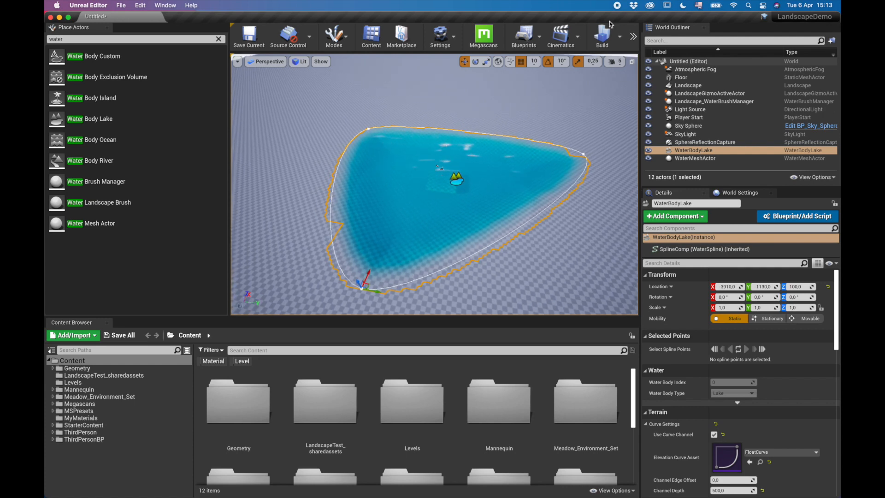
left_click(634, 36)
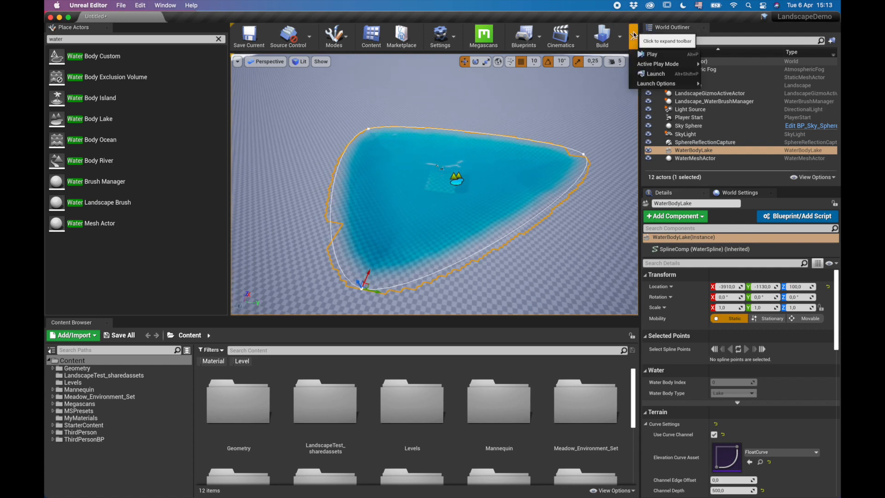
left_click(653, 56)
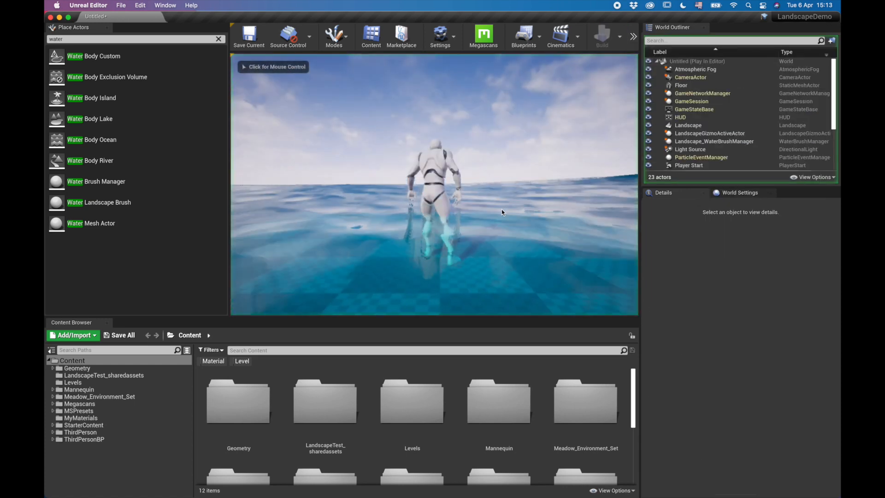
left_click(503, 213)
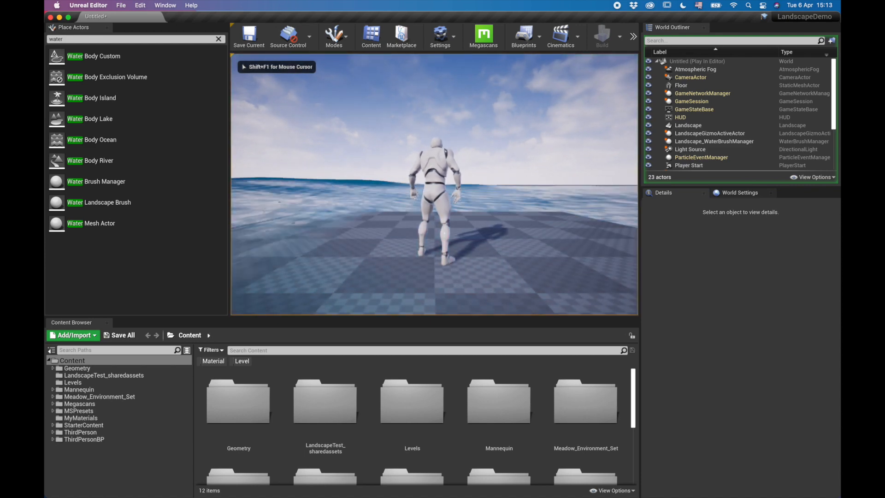
key("w")
key("w")
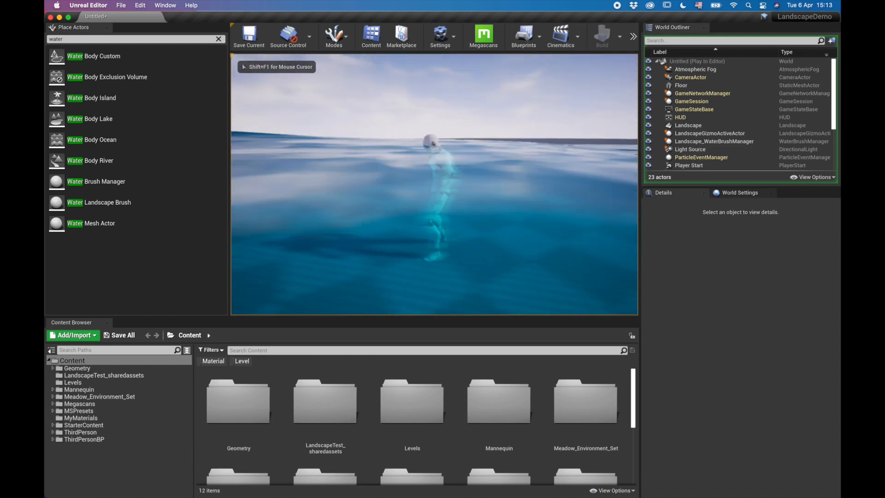
key("d")
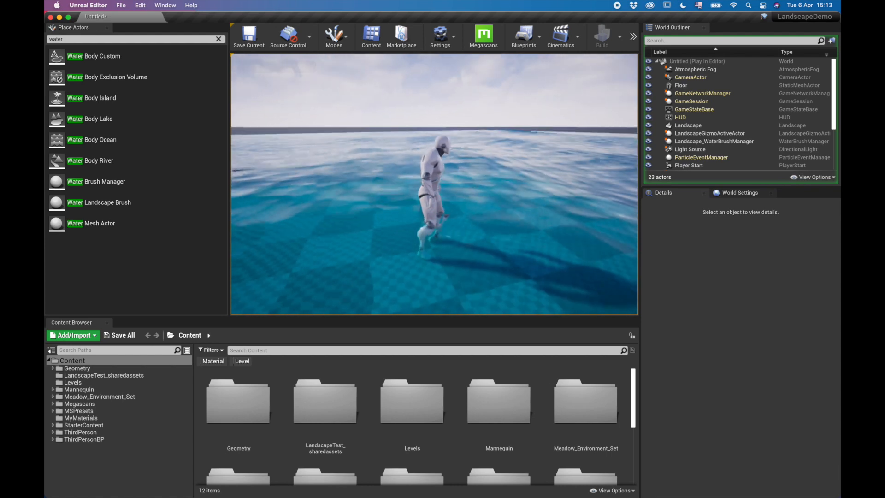
key("w")
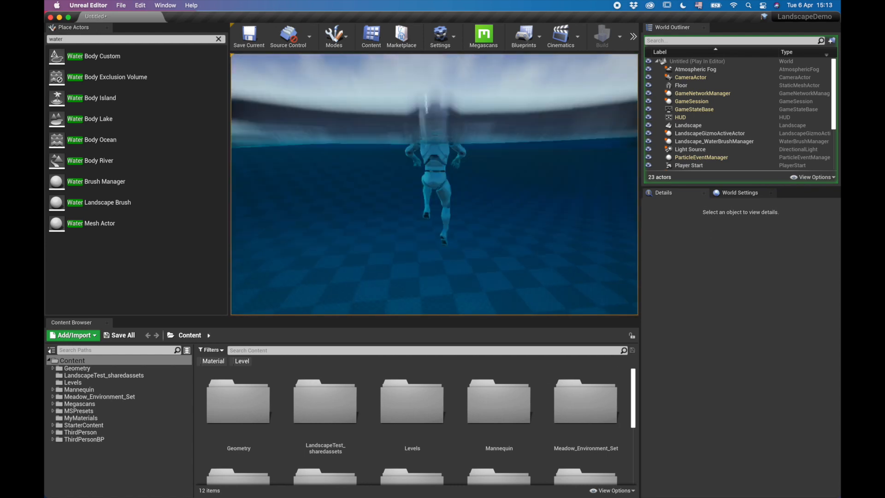
- Run the character along the lakebed and back to the shore to examine the water, and stop the play session
key("w")
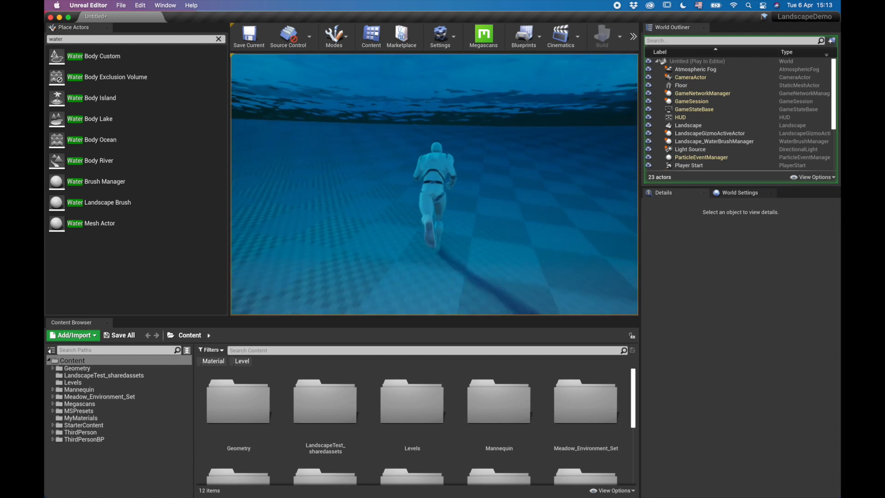
key("w")
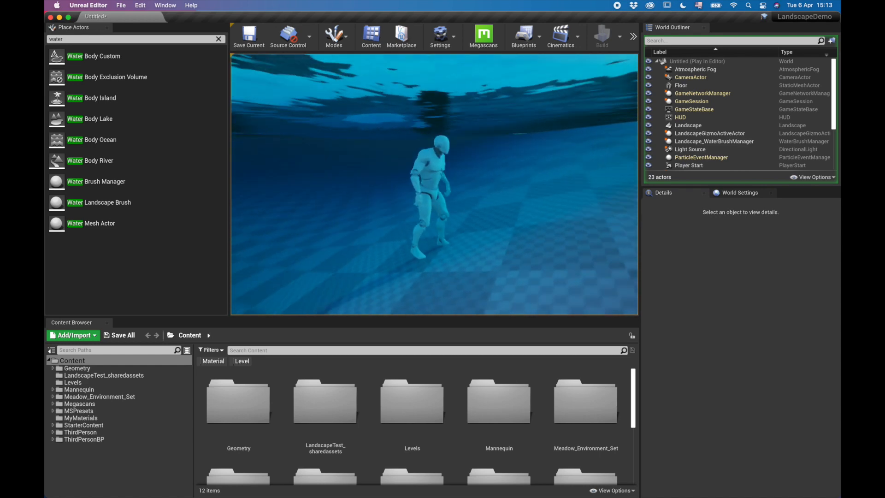
key("w")
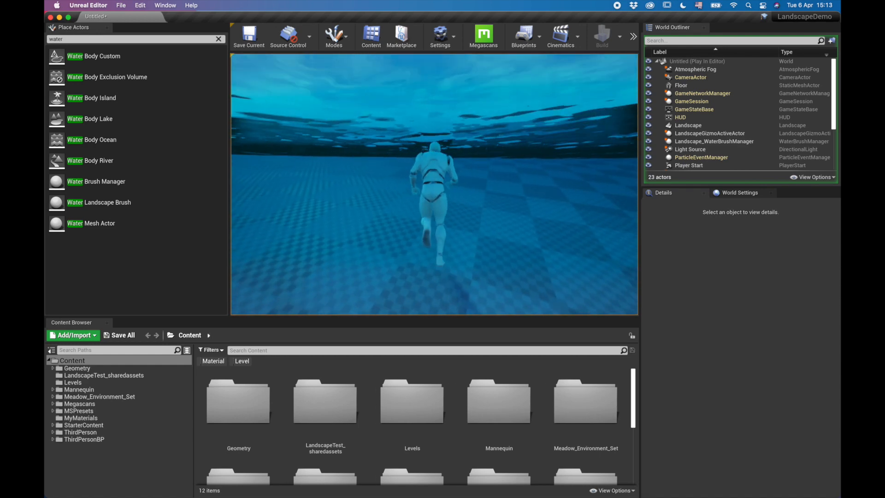
key("w")
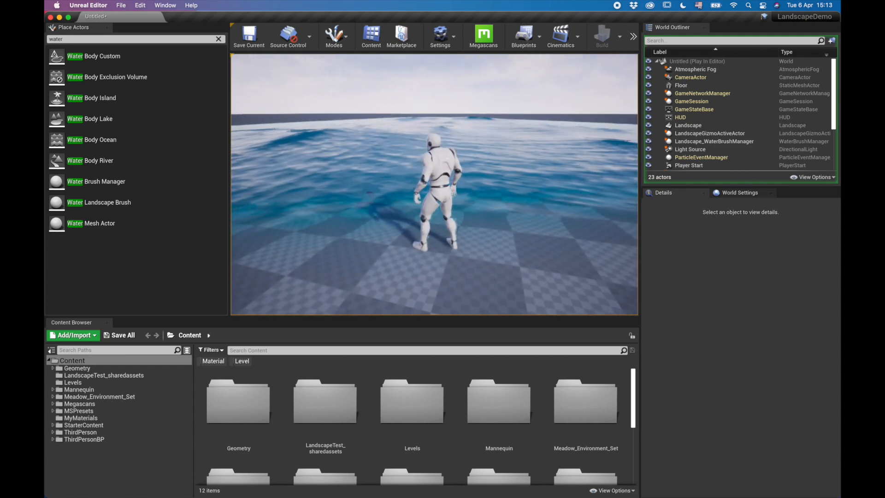
key("Escape")
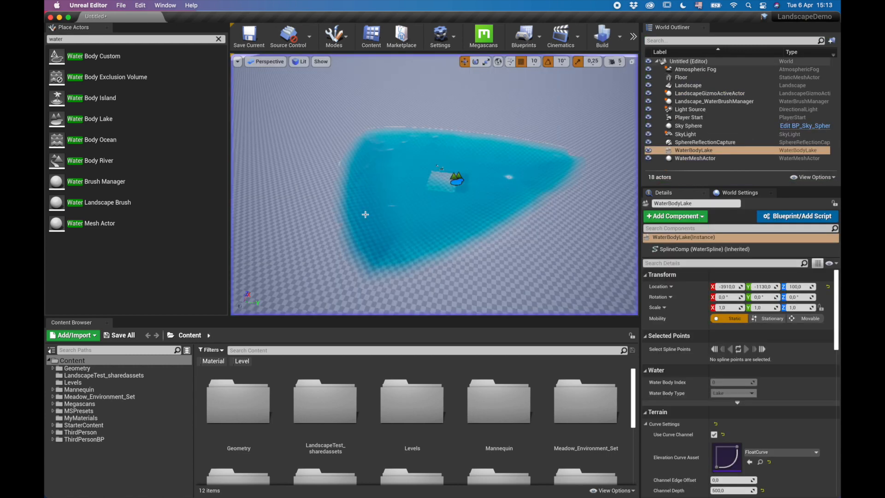
- Stretch the lake by moving its second spline point outward to about X 10570, Y -5750
right_click_drag(435, 185, 489, 205)
right_click_drag(434, 184, 417, 235)
right_click_drag(435, 184, 406, 201)
right_click_drag(290, 228, 271, 230)
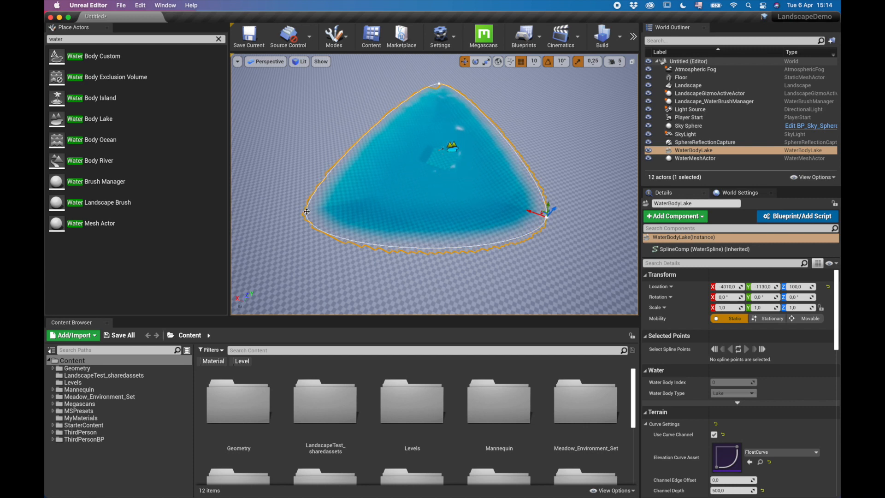
left_click(307, 214)
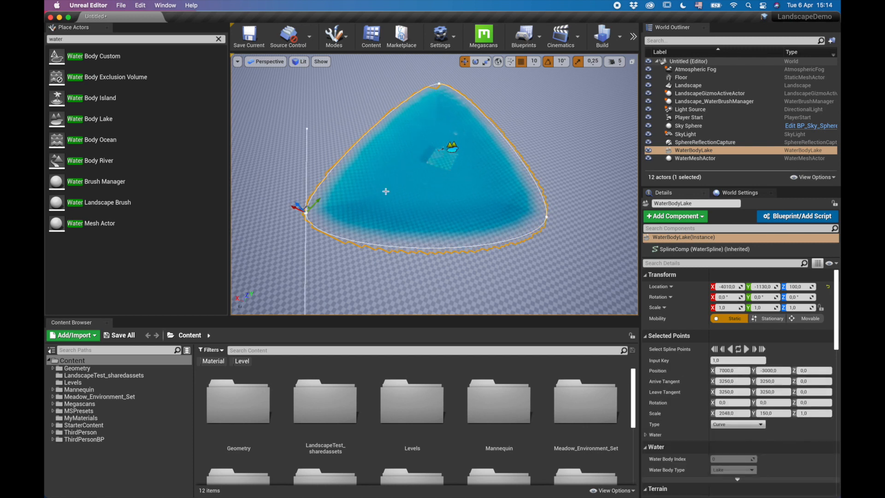
left_click_drag(421, 214, 277, 181, "alt")
scroll(265, 202, "down", 4)
right_click_drag(312, 227, 519, 189)
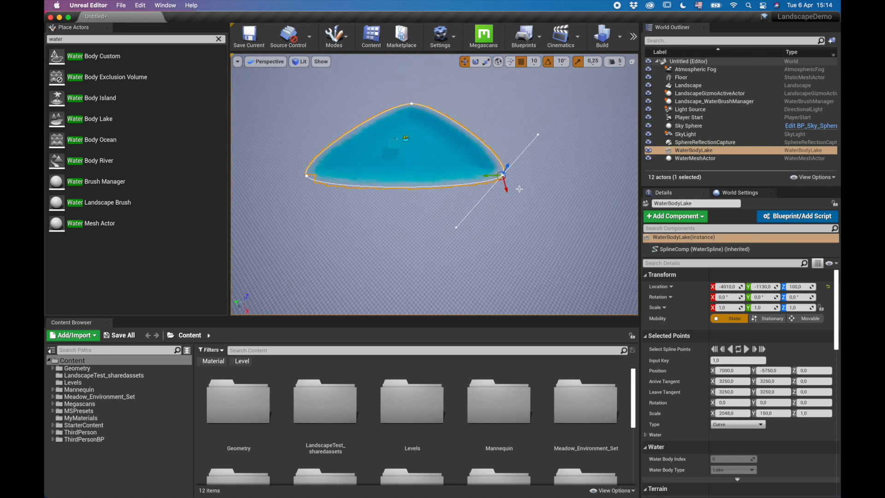
left_click_drag(506, 186, 520, 240)
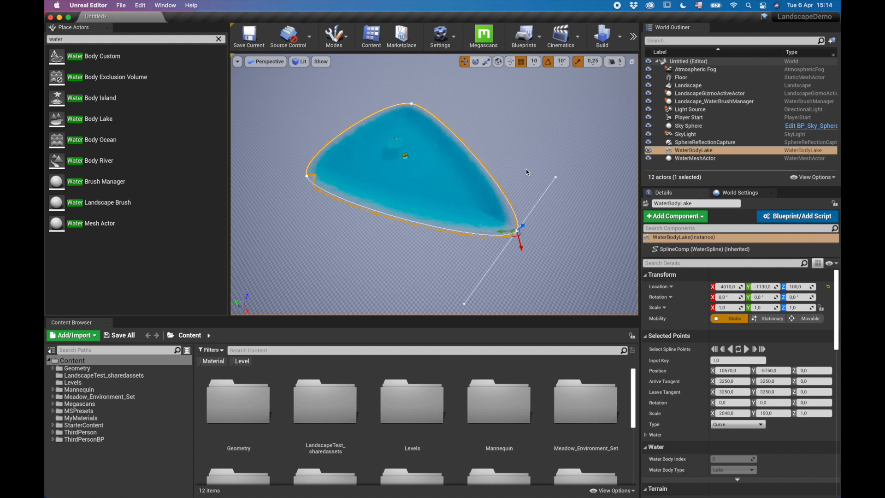
- Add a spline point on the lake edge between its first two points, pull it outward to about Y -9835, and adjust its tangent
right_click(481, 162)
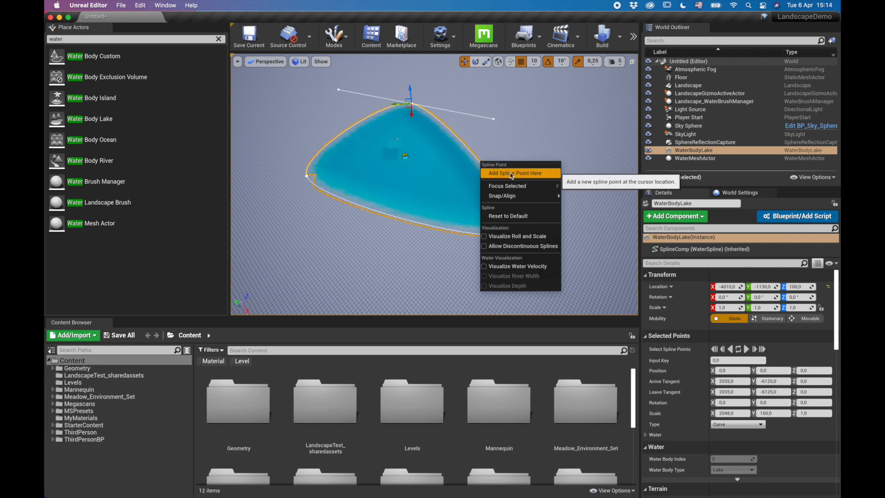
left_click(533, 177)
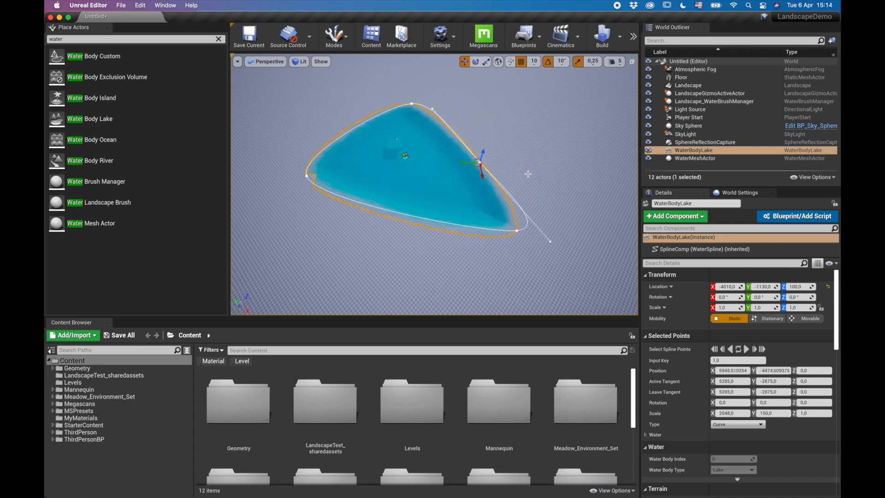
left_click_drag(465, 164, 562, 192)
right_click_drag(576, 221, 569, 226)
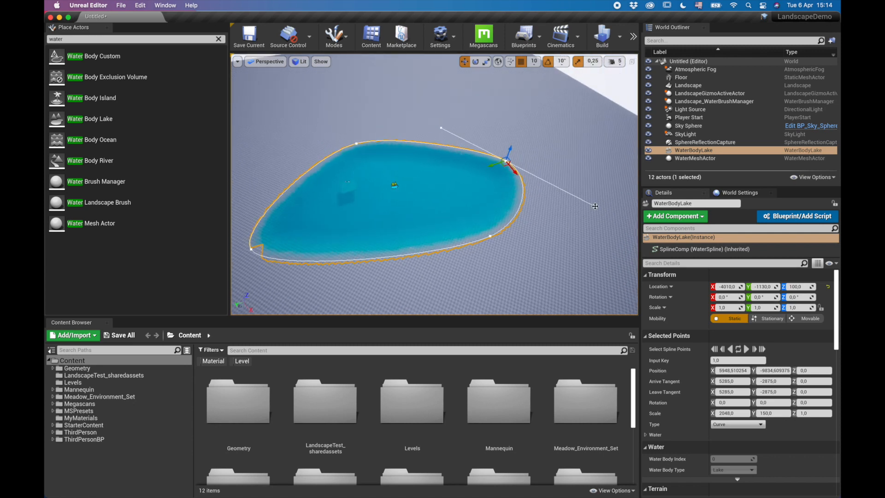
left_click_drag(590, 224, 555, 243)
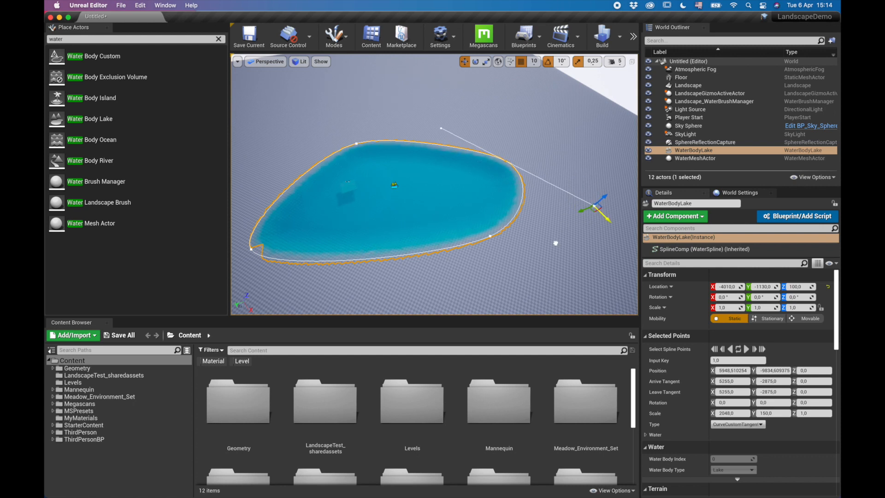
- Nudge the added spline point along the Y axis and move the lake's last spline point outward to X 9120
left_click(506, 160)
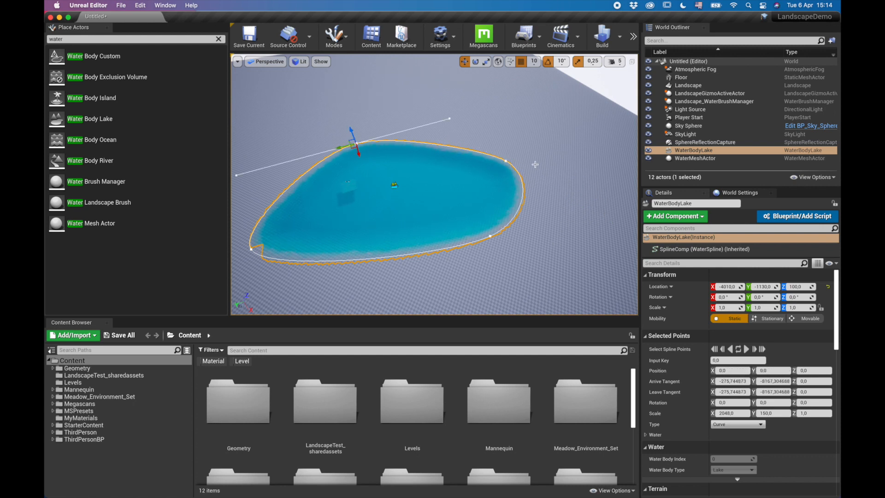
left_click(507, 162)
left_click_drag(495, 164, 513, 158)
mouse_move(490, 207)
right_mouse_down()
mouse_move(383, 201)
mouse_move(291, 249)
mouse_move(503, 204)
right_mouse_up()
left_click(405, 111)
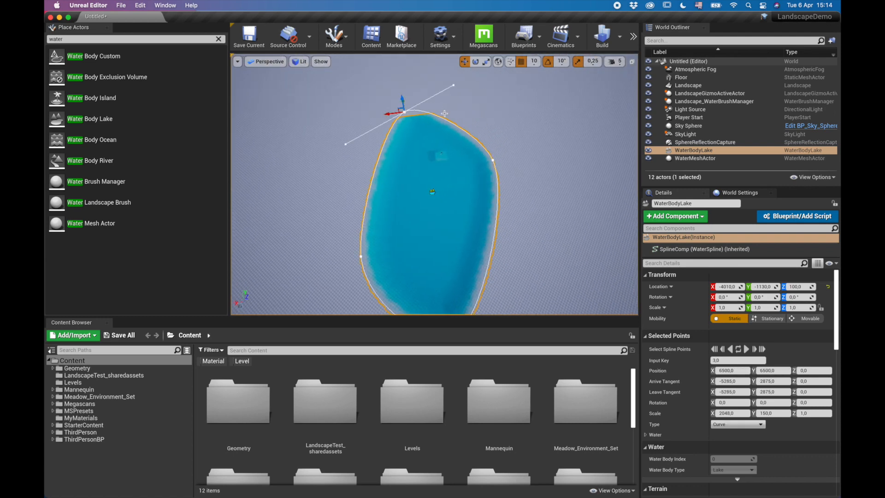
left_click_drag(387, 112, 359, 115)
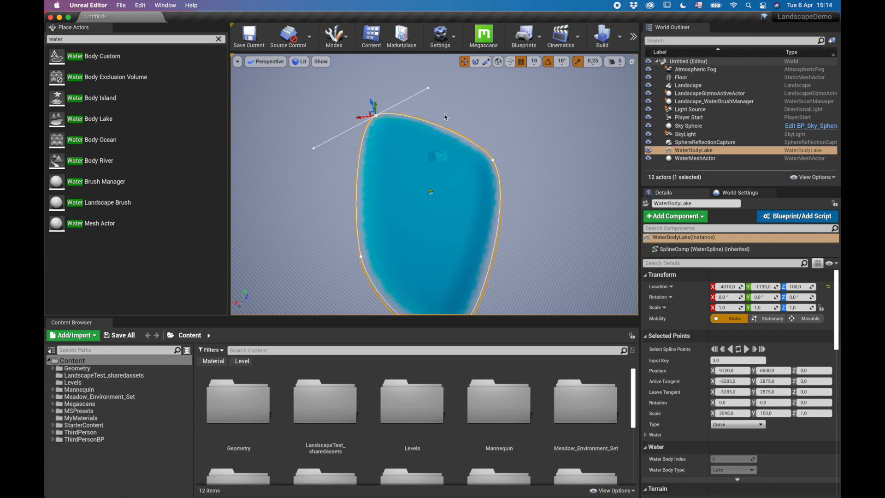
- Add a spline point on the edge between the lake's last and first points and pull it outward to about Y 11383
mouse_move(572, 192)
right_mouse_down()
mouse_move(521, 173)
mouse_move(504, 172)
mouse_move(503, 182)
mouse_move(440, 162)
mouse_move(471, 156)
mouse_move(483, 164)
mouse_move(459, 166)
mouse_move(577, 188)
right_mouse_up()
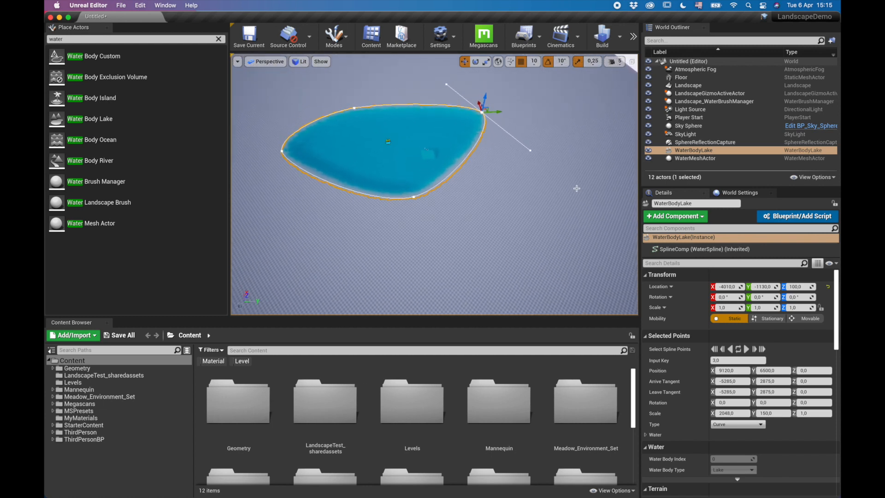
right_click(471, 152)
left_click(490, 164)
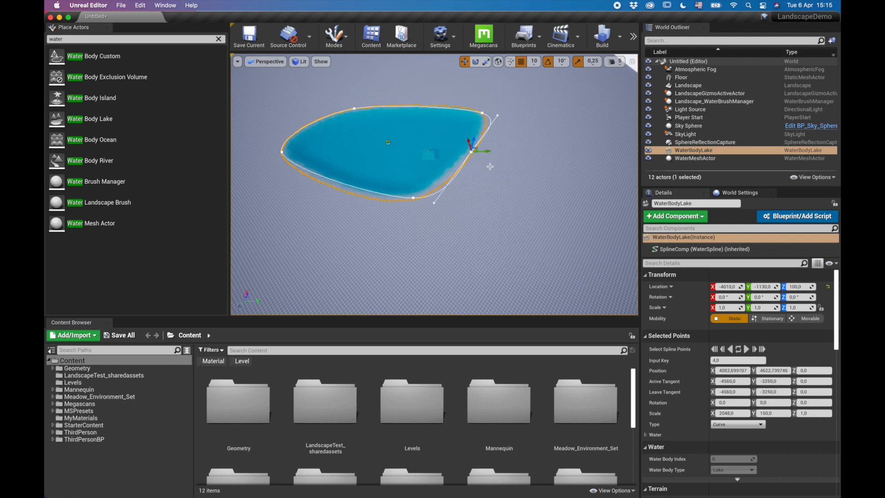
left_click_drag(489, 151, 583, 168)
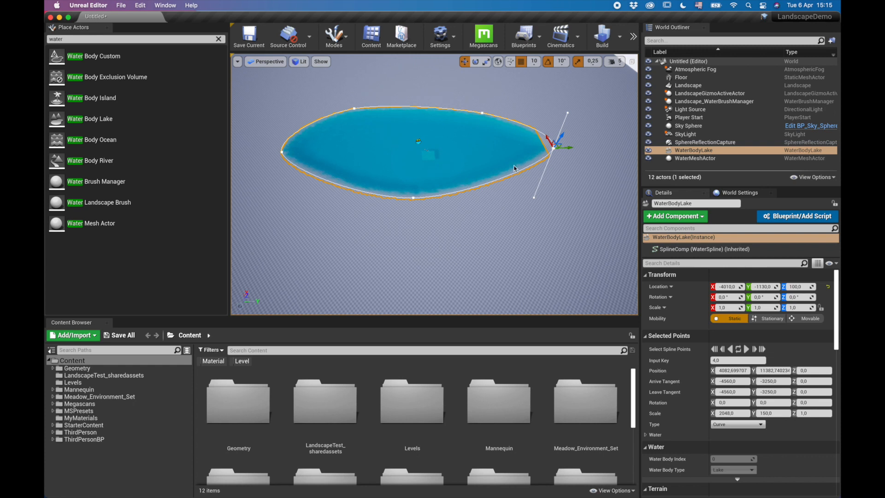
- Add a spline point between the newest point and the lake's first point and pull it outward to about X -5527
right_click(504, 176)
left_click(526, 185)
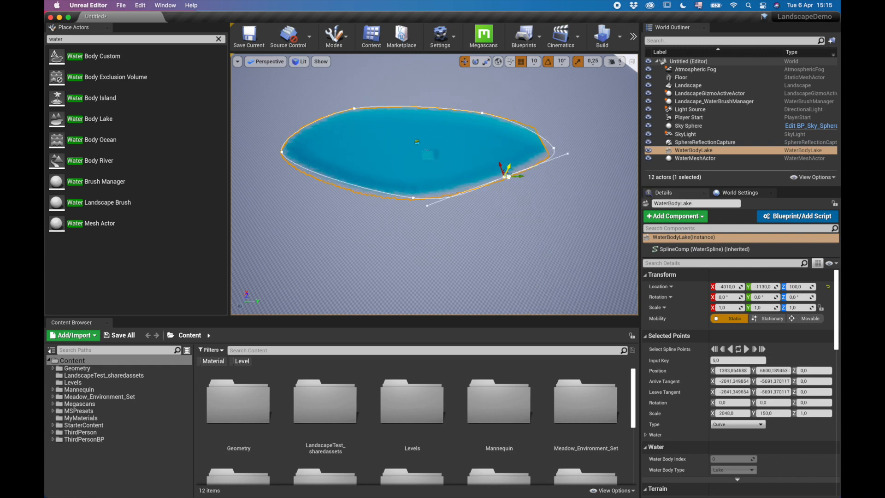
left_click_drag(501, 165, 520, 257)
right_click_drag(438, 179, 576, 188)
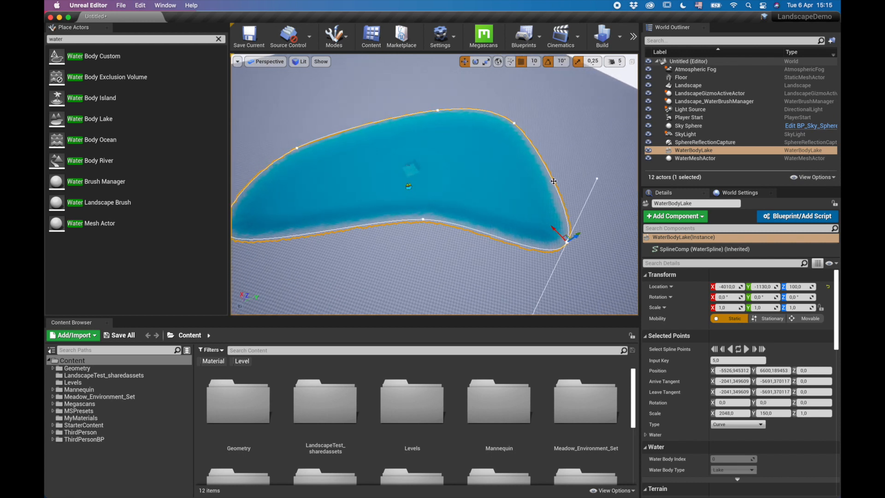
- Add a spline point between the two newest lake points and extend it outward to about Y 15685
right_click(554, 182)
left_click(586, 193)
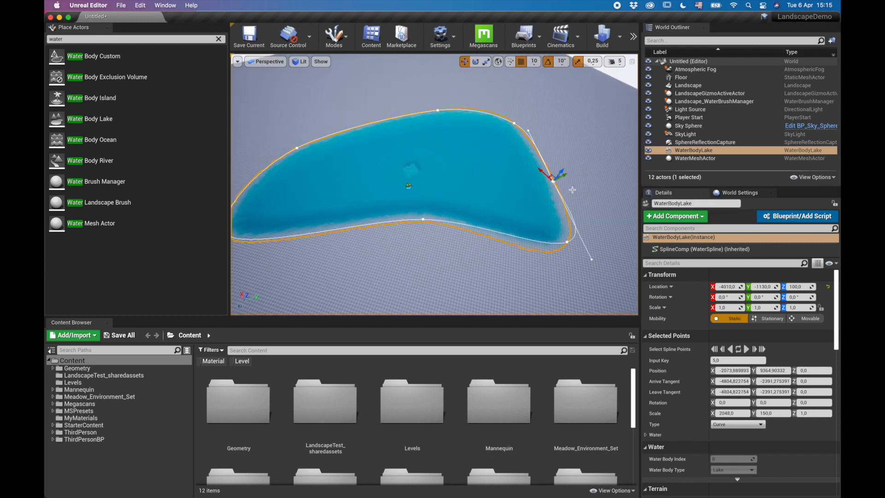
left_click_drag(567, 176, 620, 143)
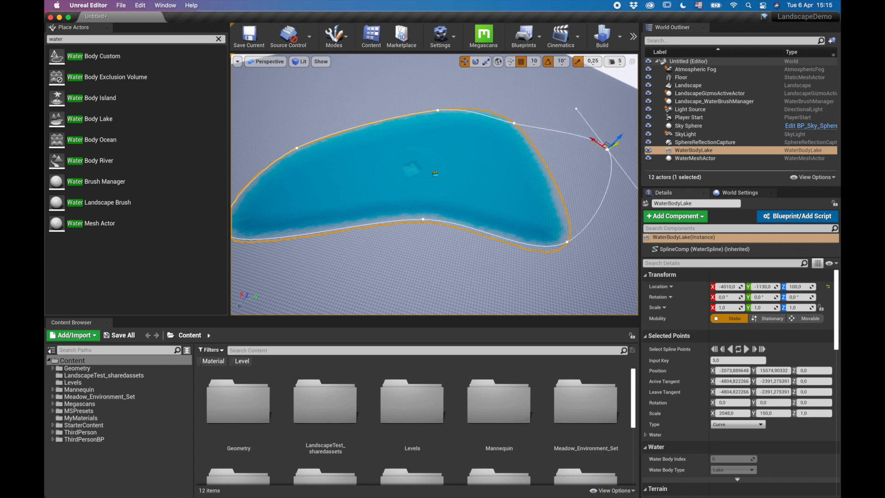
- Examine the reshaped lake from close to the water surface and from above
right_click_drag(609, 179, 800, 187)
key("a")
key("s")
key("s")
mouse_move(434, 185)
right_mouse_down()
mouse_move(396, 185)
mouse_move(454, 180)
mouse_move(422, 203)
mouse_move(397, 201)
mouse_move(442, 194)
mouse_move(436, 170)
right_mouse_up()
key("w")
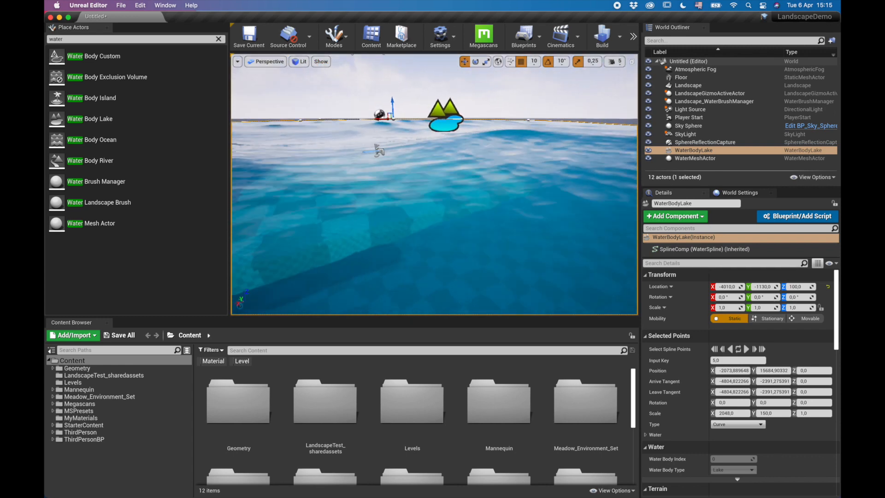
right_click_drag(435, 170, 392, 183)
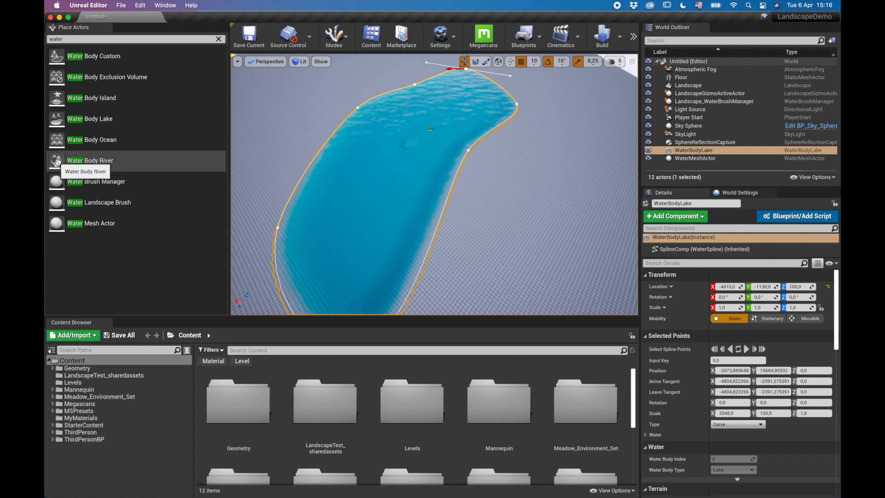
- Place a Water Body River and position it at the lake's edge, at about X 5590, Y 90, Z -40
left_click_drag(57, 162, 482, 182)
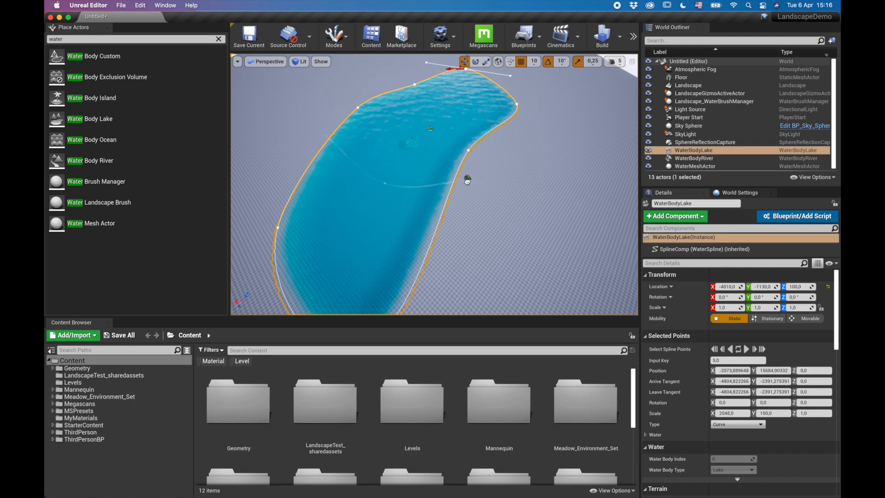
left_click(337, 145)
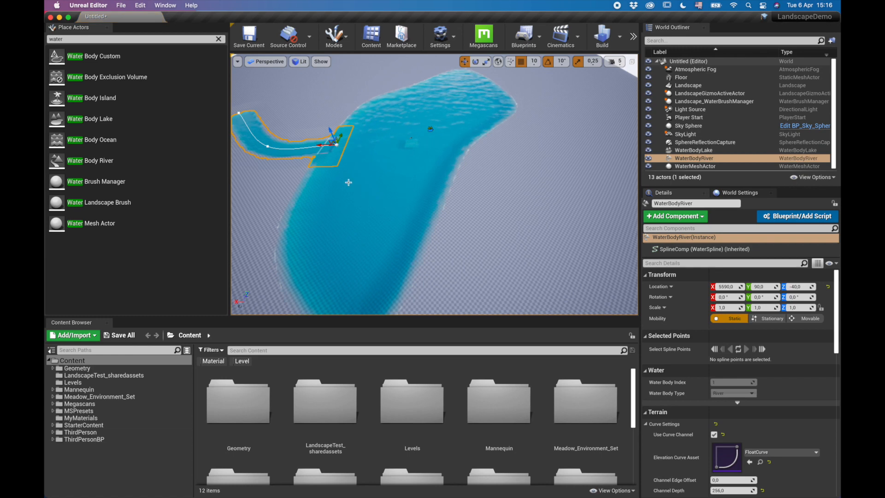
right_click_drag(337, 145, 347, 179)
- Raise the river's first spline point to Z 120 to match the lake's water level where they meet
right_click_drag(503, 248, 487, 232)
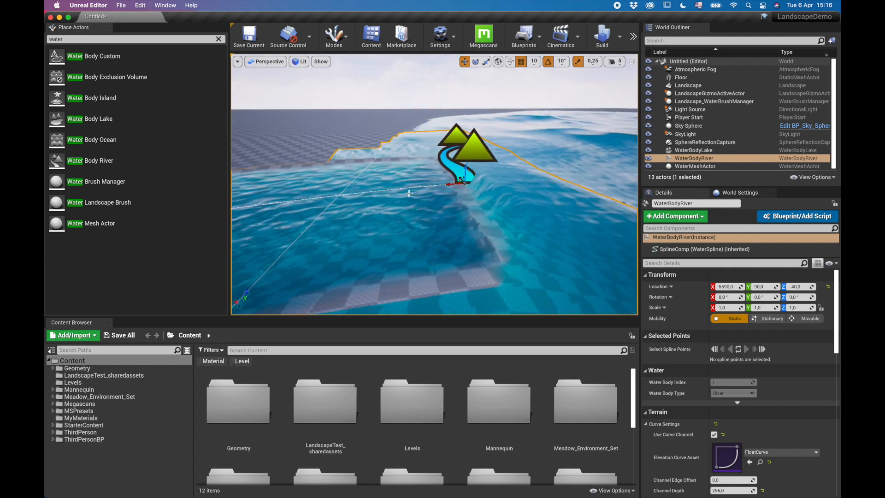
right_click_drag(487, 233, 457, 235)
right_click_drag(294, 171, 406, 196)
left_click(298, 151)
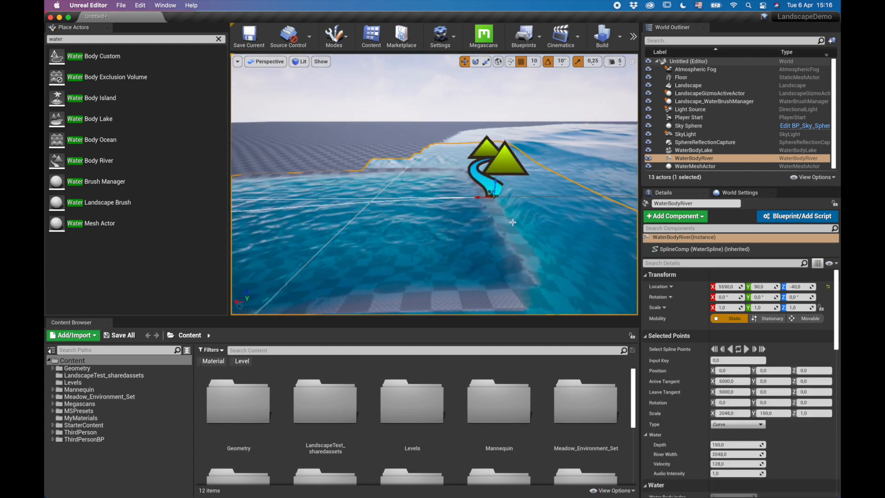
right_click_drag(497, 182, 482, 155)
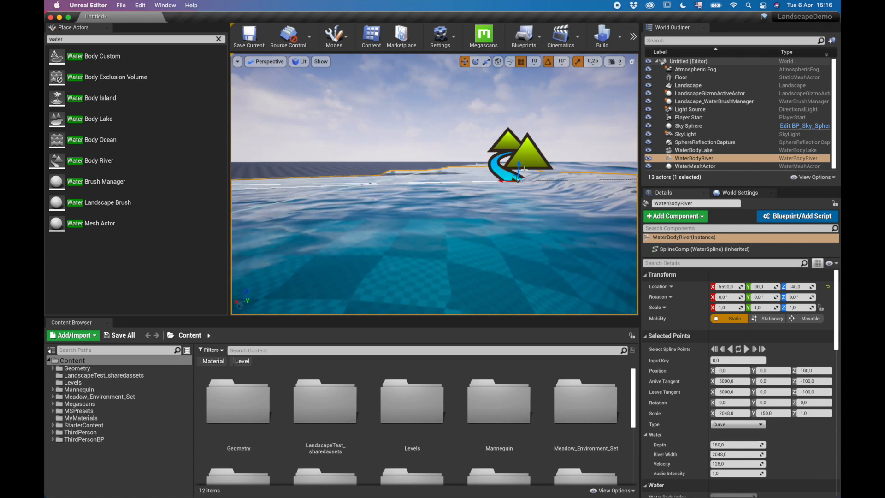
right_click_drag(572, 197, 696, 194)
right_click_drag(574, 205, 506, 249)
right_click_drag(454, 212, 407, 224)
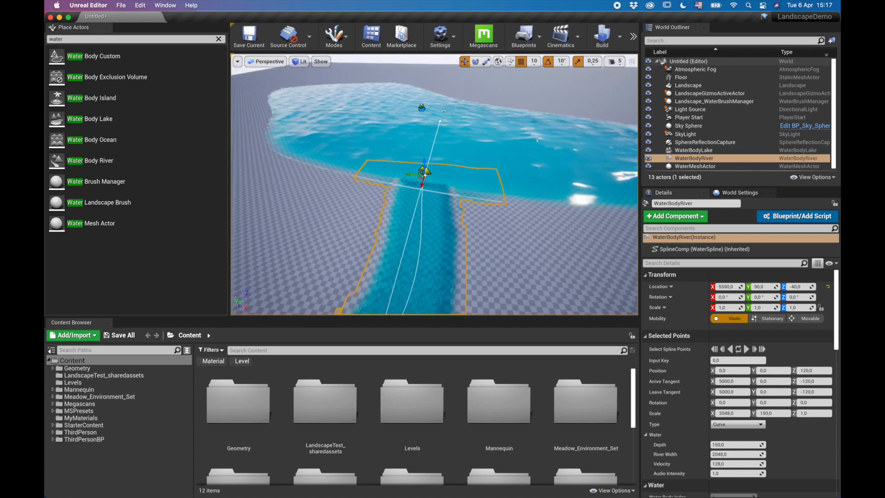
- Move the river's middle spline point to X 5720, Y -580 to reshape its bend
right_click_drag(433, 184, 484, 184)
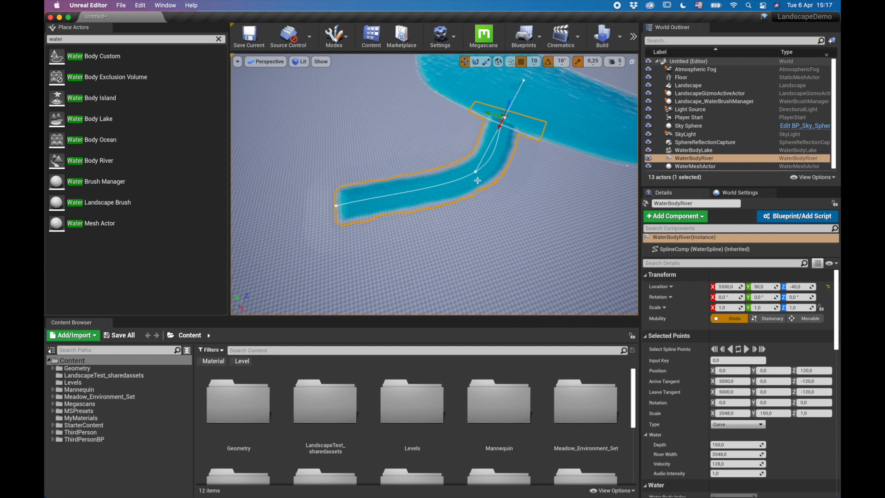
left_click(475, 172)
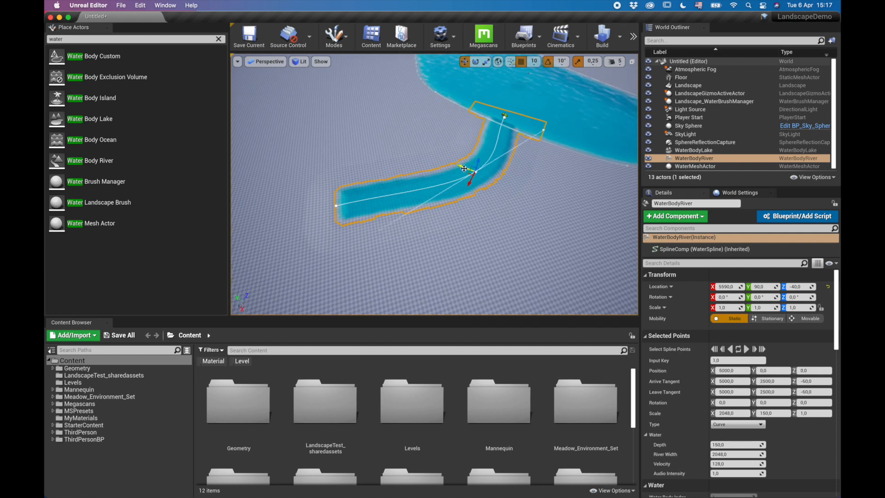
left_click_drag(465, 168, 529, 212)
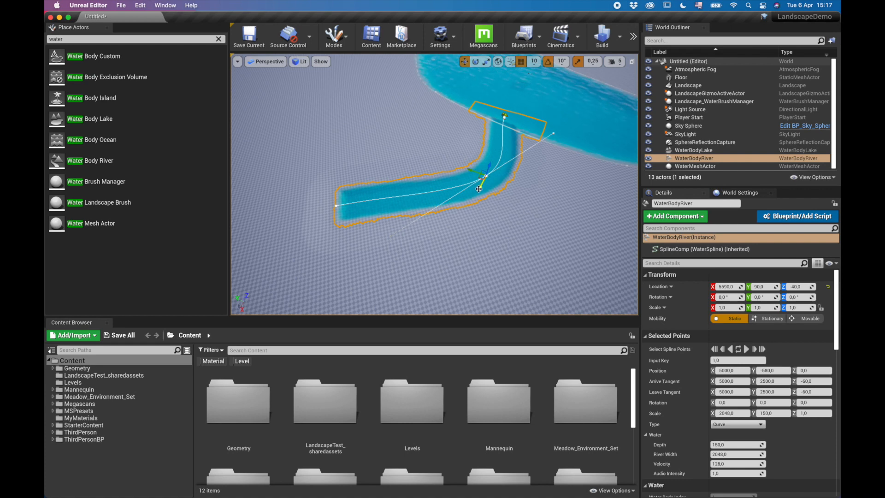
left_click_drag(480, 188, 518, 186)
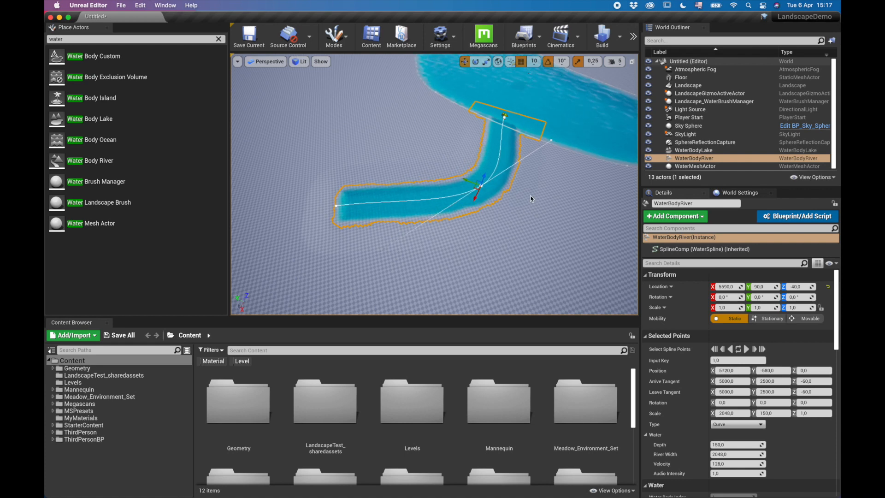
- Move the river's end spline point to X 11330, Y 5000 to lengthen the river away from the lake
right_click_drag(525, 171, 528, 175)
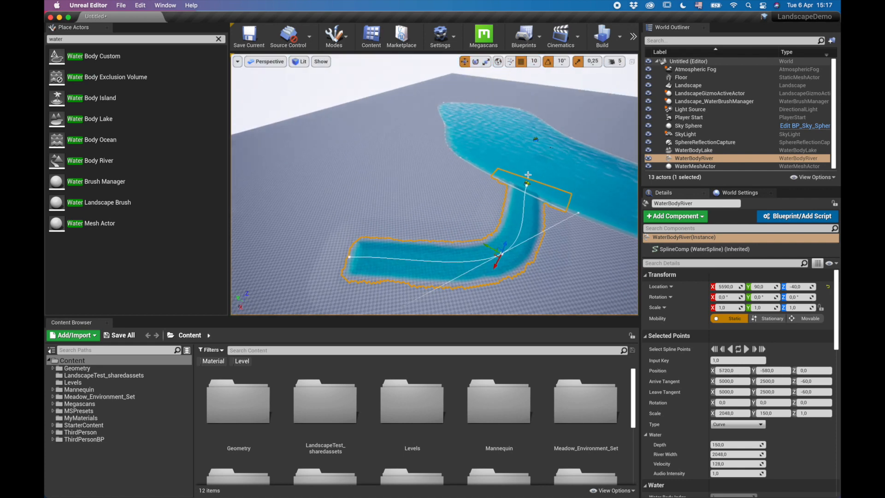
left_click(350, 257)
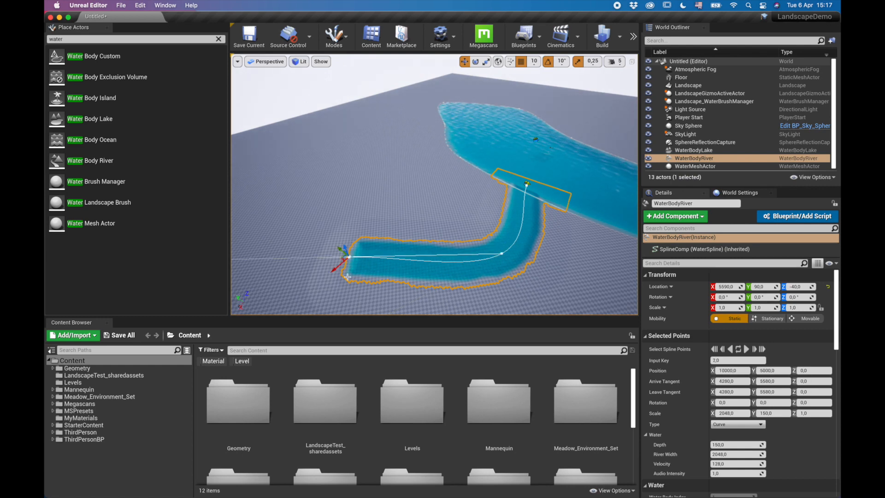
left_click_drag(336, 270, 304, 294)
- Duplicate the river's end spline point to extend the river with another section, placing the new point at X 18770, Y 5000
left_click_drag(389, 223, 512, 226, "alt")
right_click_drag(434, 184, 376, 232)
key("s")
key("w")
key("a")
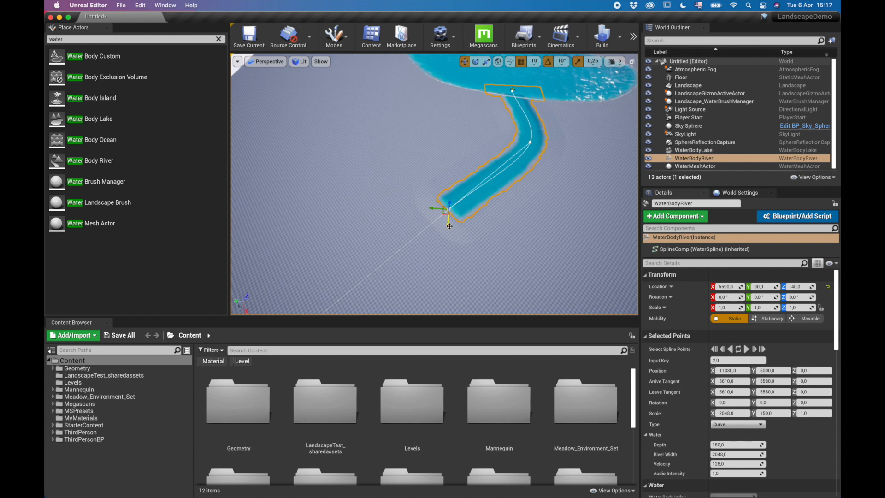
left_click_drag(446, 254, 446, 306)
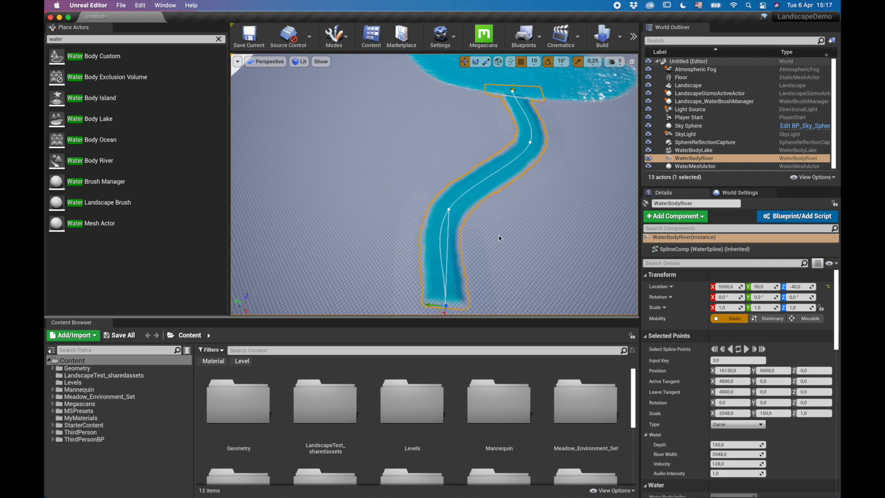
key("s")
right_click_drag(518, 249, 562, 197)
key("a")
key("d")
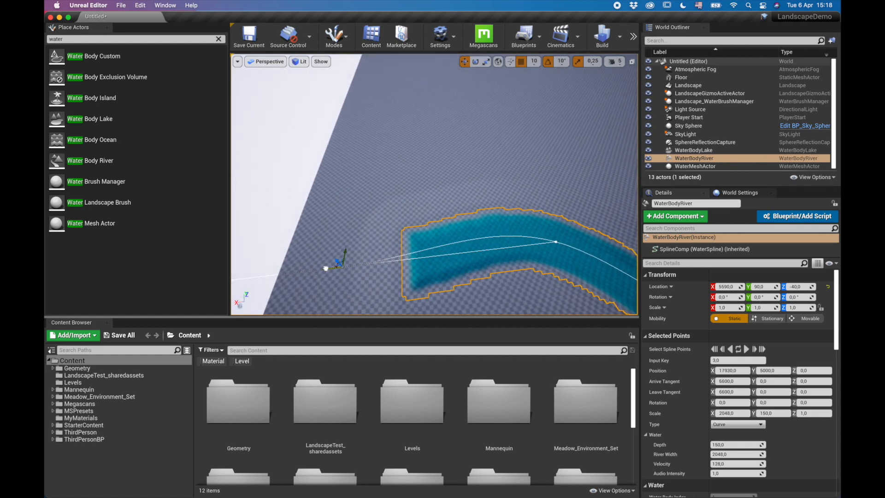
right_click_drag(397, 237, 489, 216)
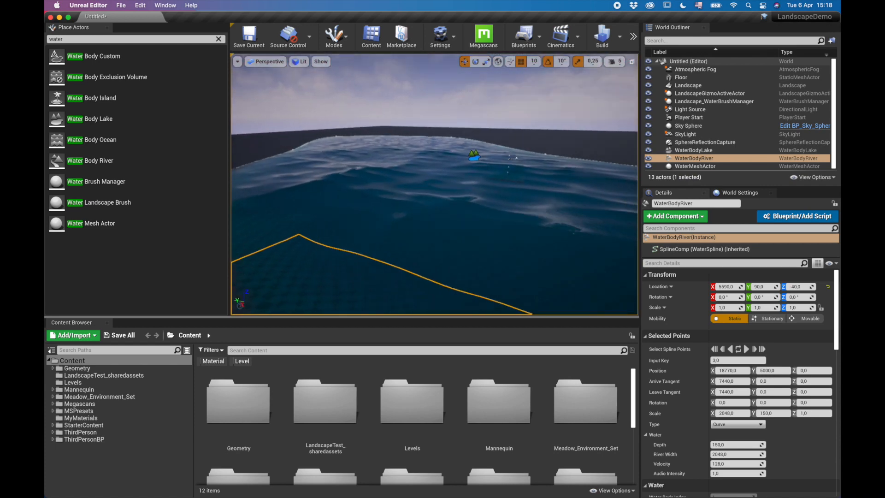
- Inspect the lake and river, deselect the river, and play the level to walk the character into the lake
right_click_drag(434, 184, 517, 185)
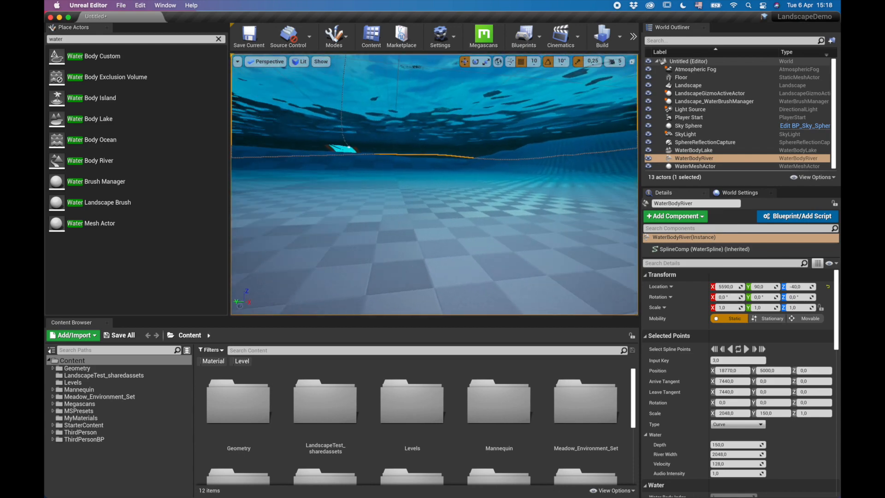
right_click_drag(435, 185, 403, 234)
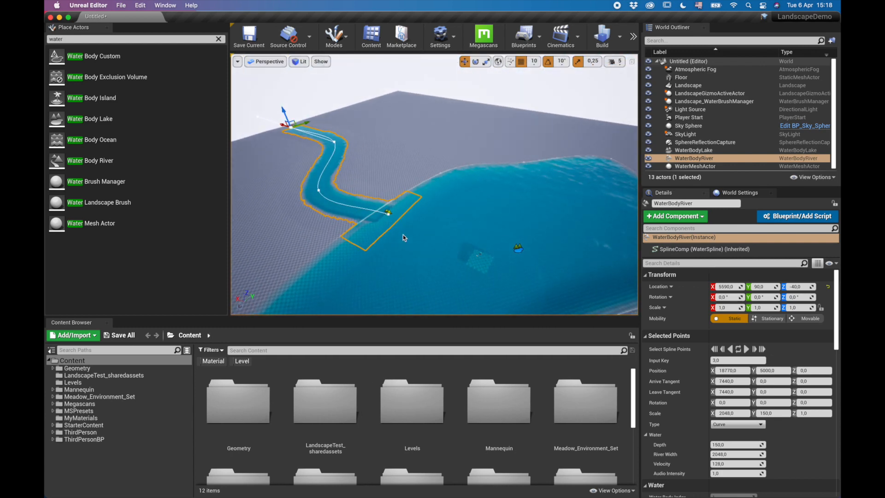
key("Escape")
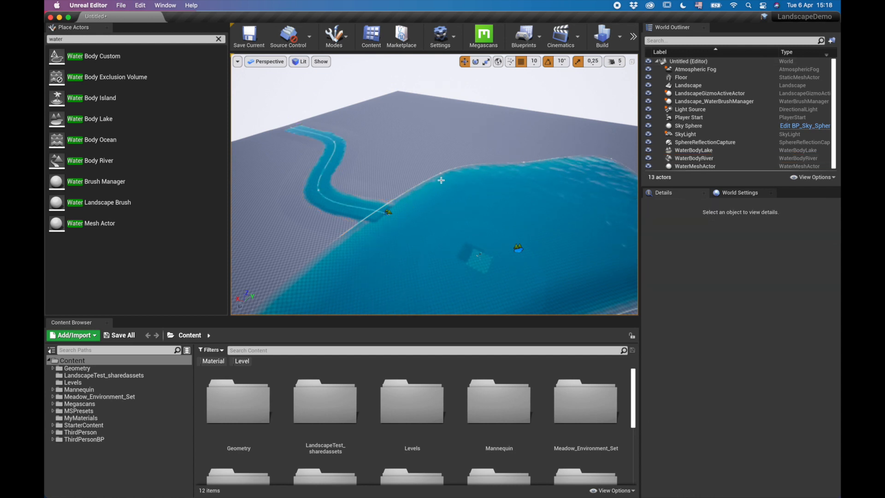
right_click_drag(390, 254, 431, 231)
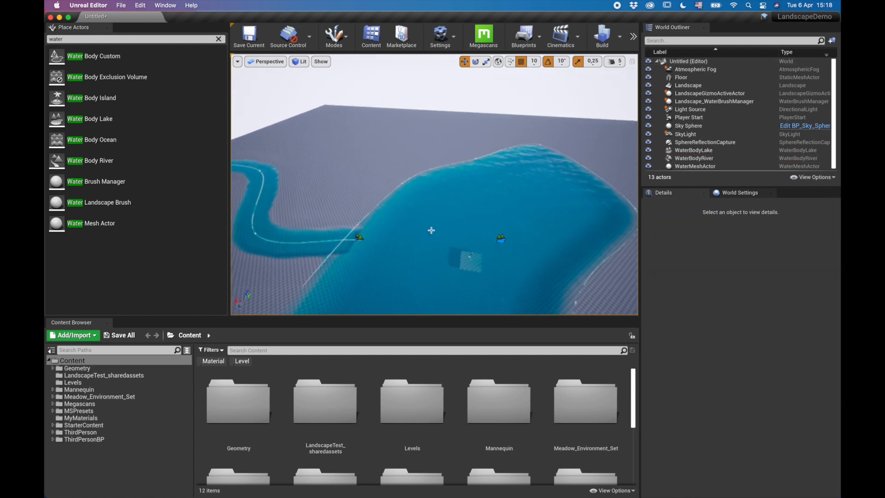
left_click(634, 39)
left_click(663, 56)
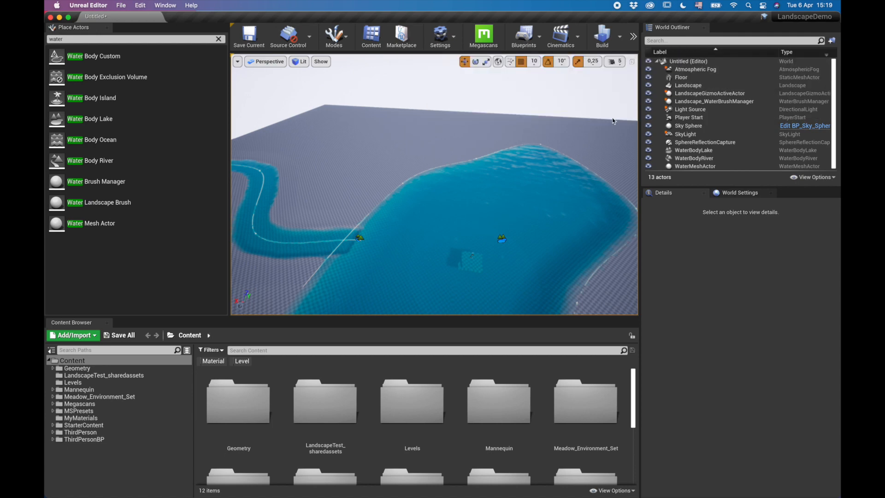
left_click(496, 211)
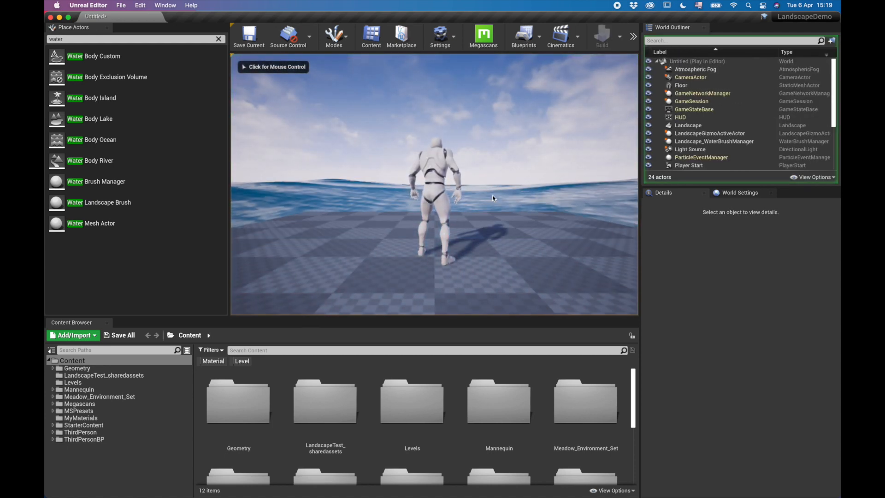
key("w")
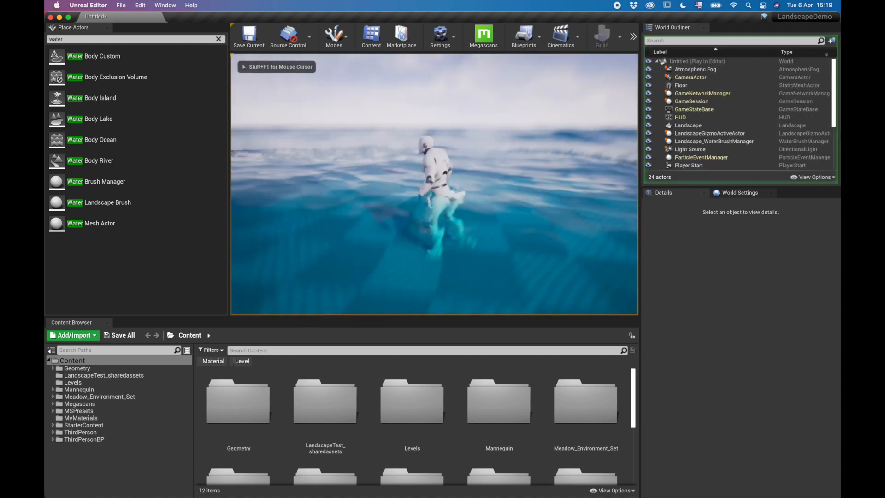
key("space")
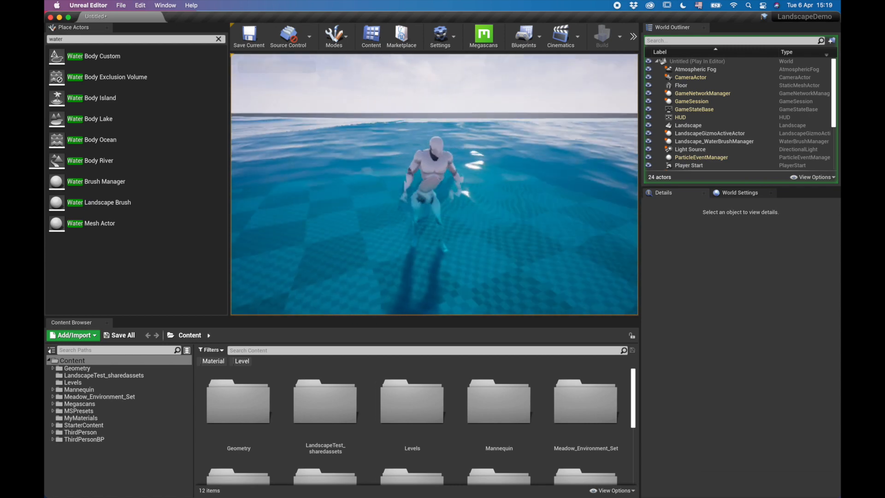
key("w")
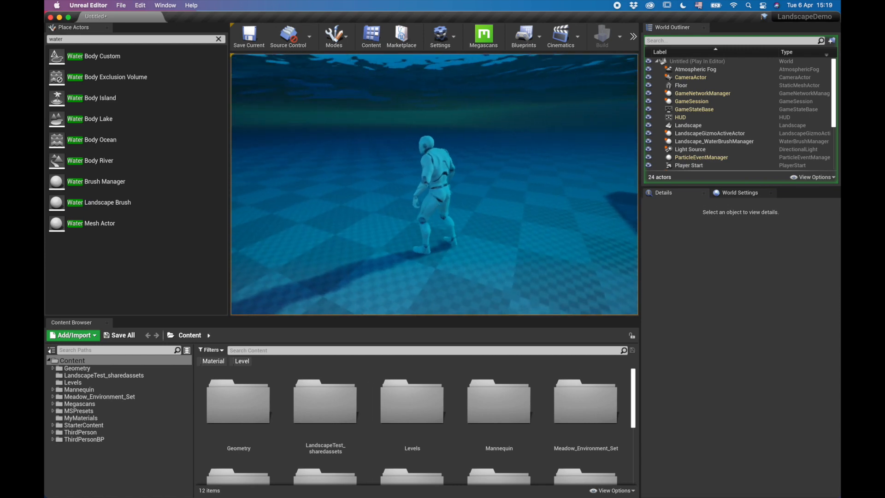
- Run and jump the character along the lake bed and through shallow water, and end the play session
key("w")
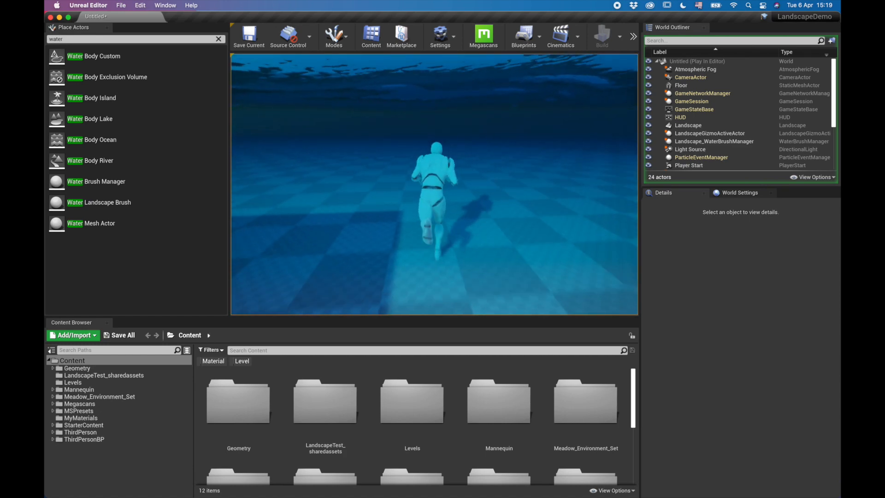
key("space")
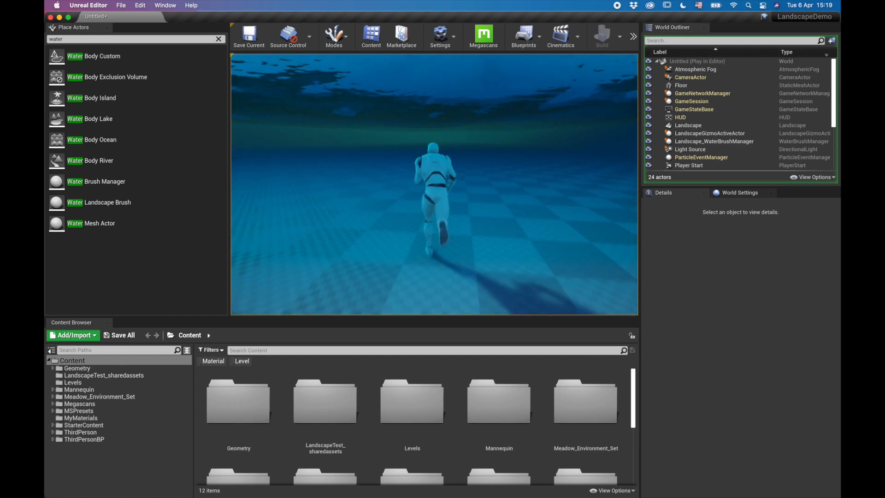
key("space")
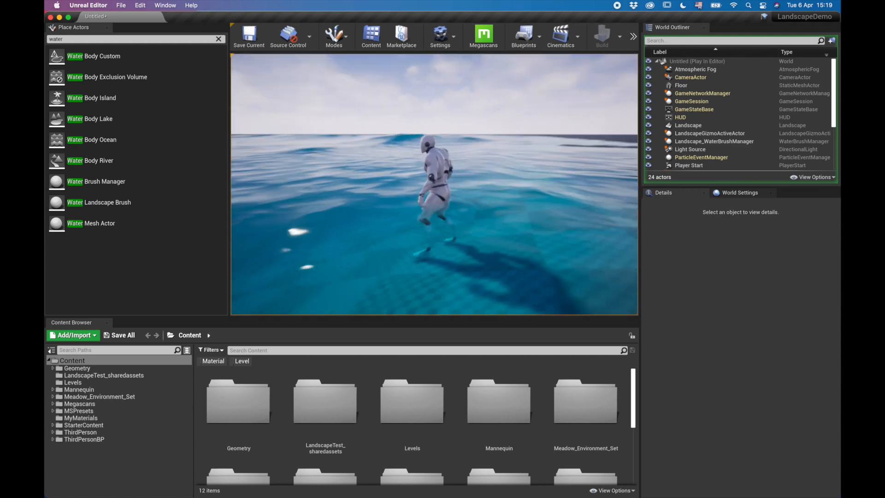
key("w")
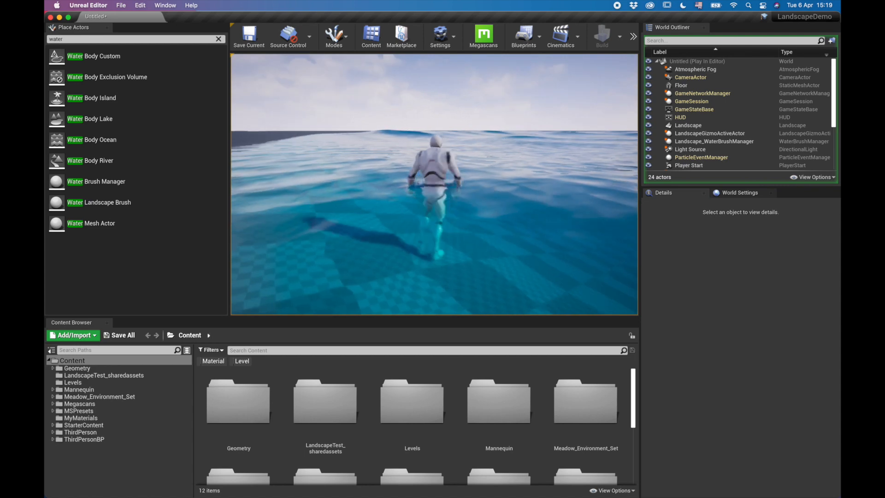
key("w")
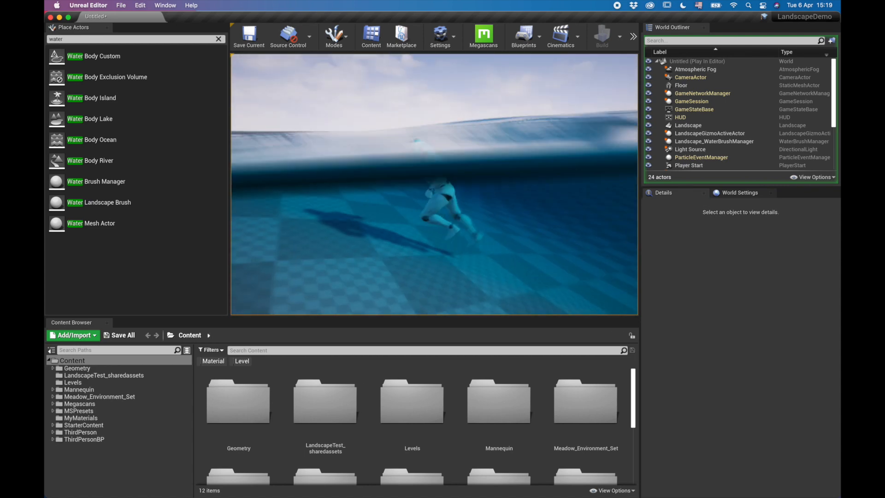
key("a")
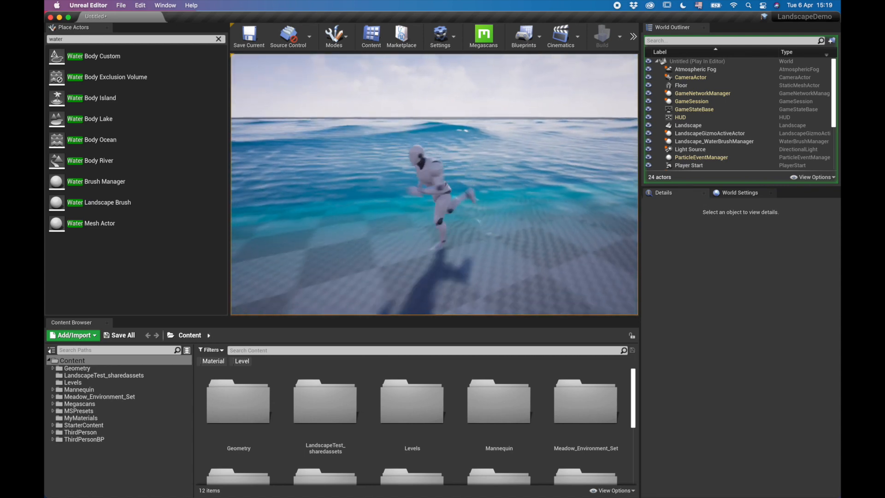
key("Escape")
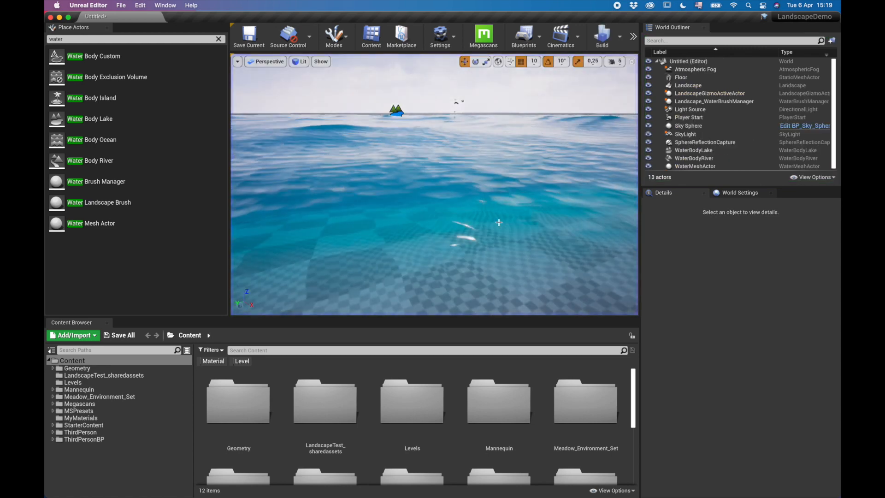
- Select WaterBodyLake and review its Water, Terrain and Wave settings
right_click_drag(435, 185, 461, 182)
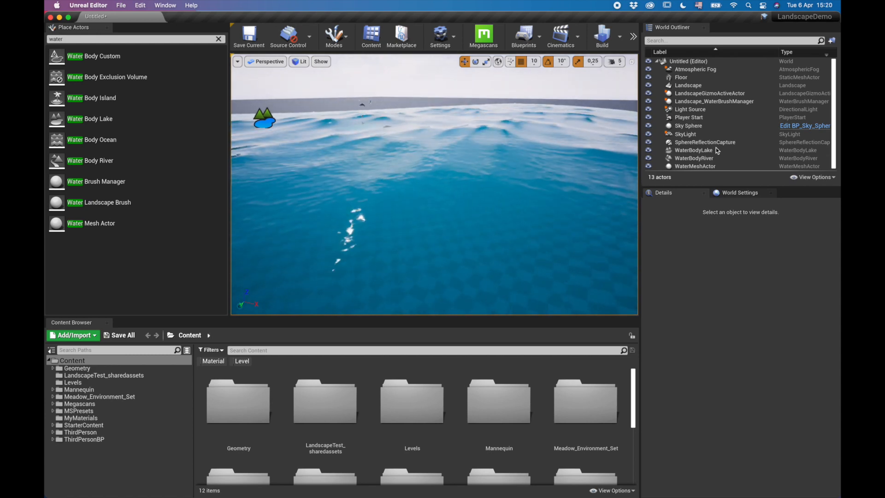
left_click(701, 152)
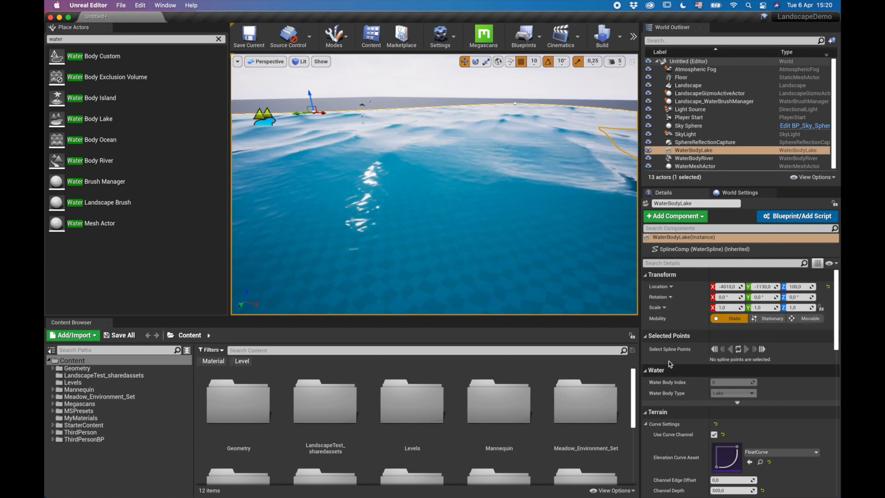
scroll(689, 383, "down", 2)
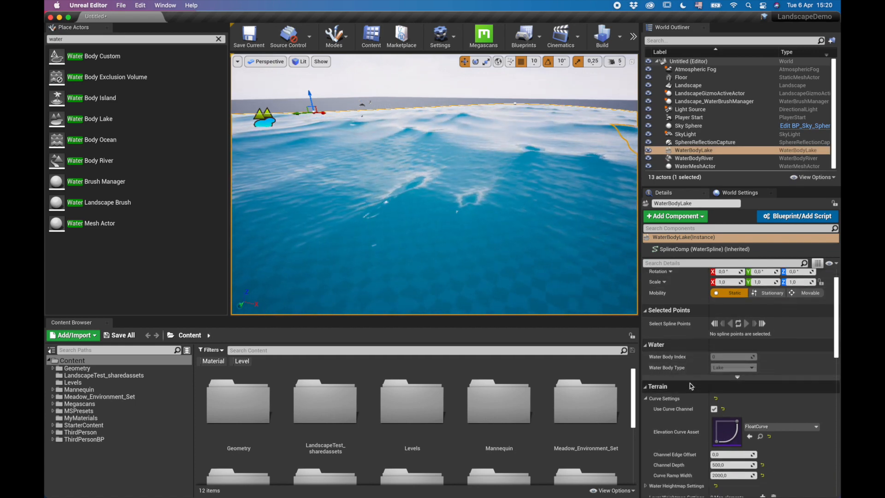
left_click(738, 377)
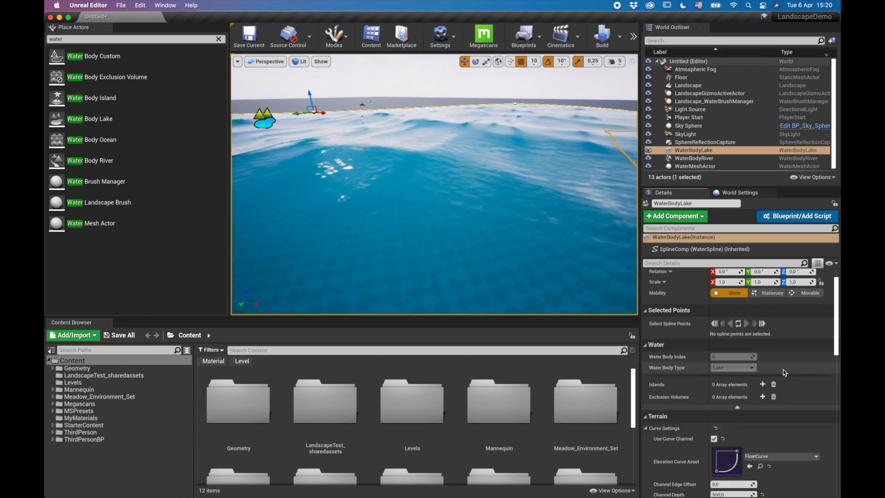
scroll(783, 370, "down", 6)
scroll(704, 362, "down", 8)
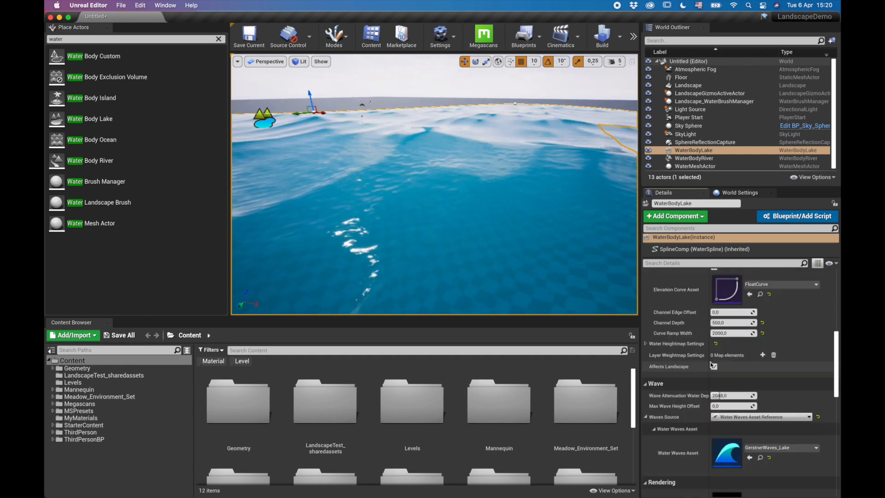
scroll(688, 389, "down", 2)
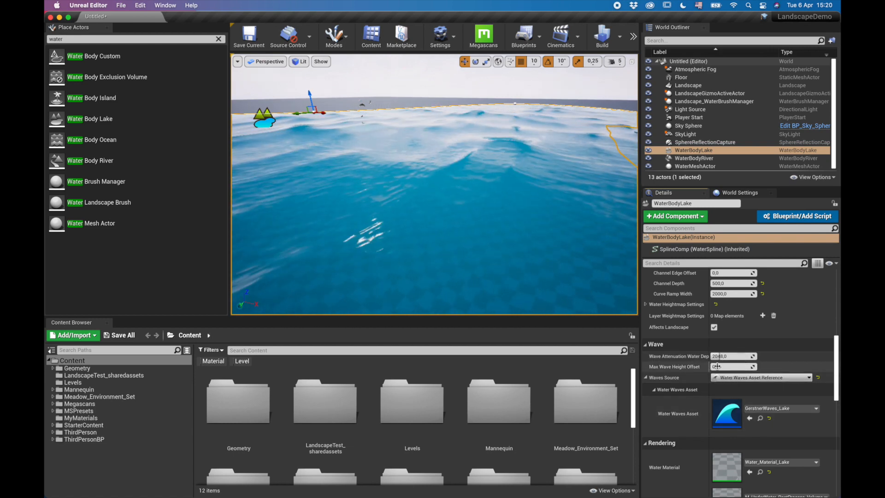
left_click_drag(714, 366, 729, 367)
left_click(646, 378)
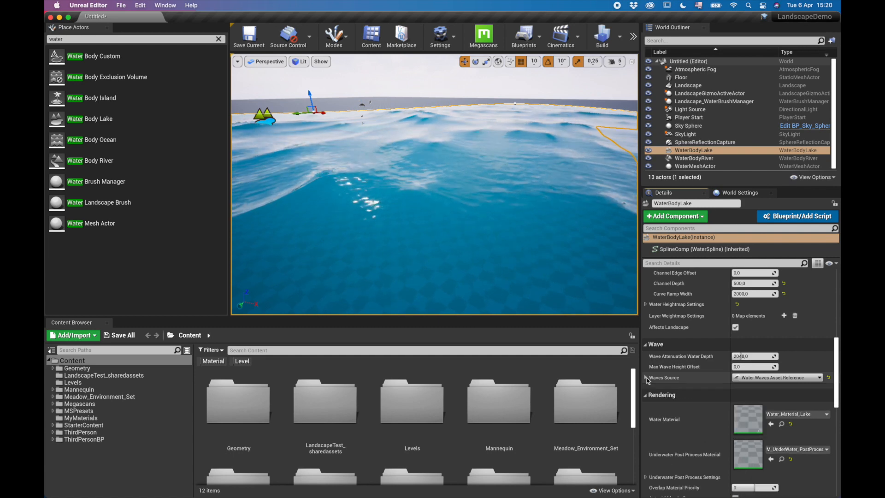
- Set the lake's Waves Source to None and inspect the water surface from several directions
scroll(710, 386, "down", 1)
scroll(709, 386, "down", 3)
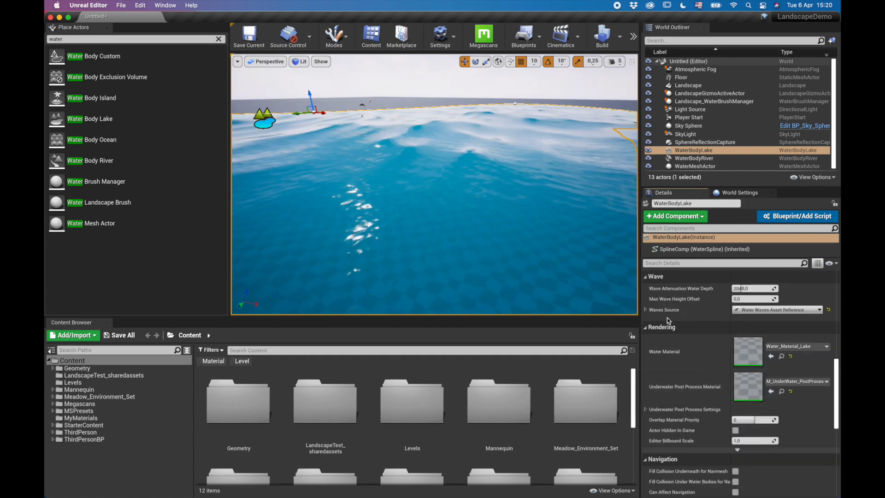
left_click(646, 311)
scroll(704, 375, "down", 2)
scroll(702, 373, "up", 2)
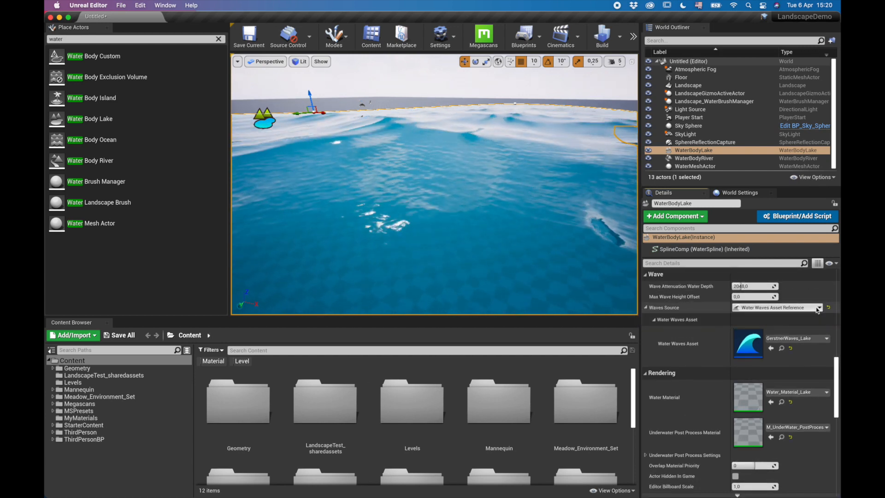
left_click(794, 308)
left_click(759, 327)
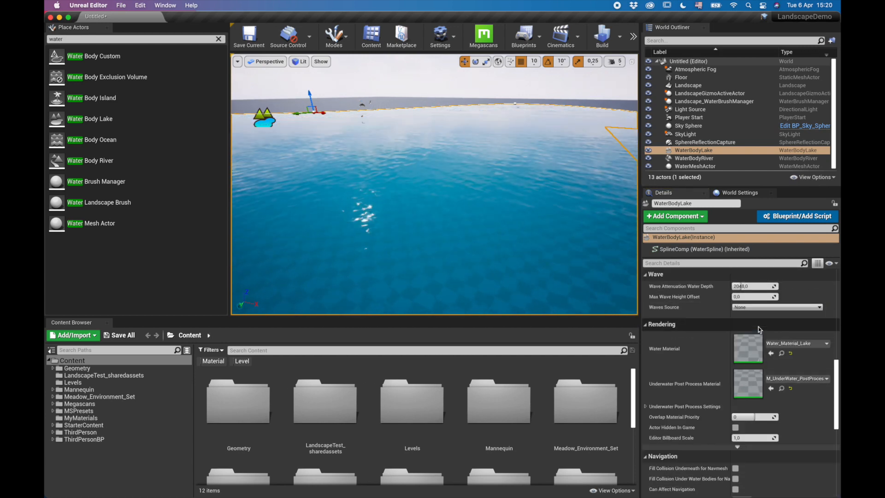
right_click_drag(514, 201, 392, 187)
right_click_drag(467, 227, 258, 215)
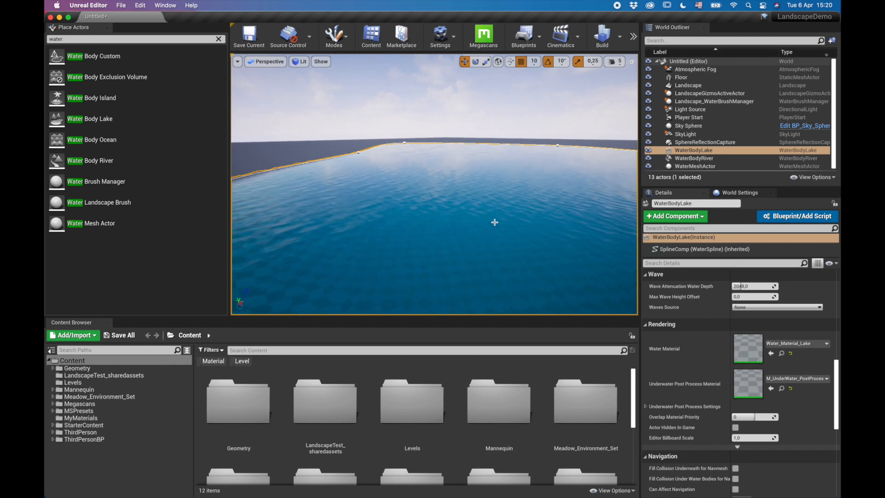
right_click_drag(526, 226, 731, 233)
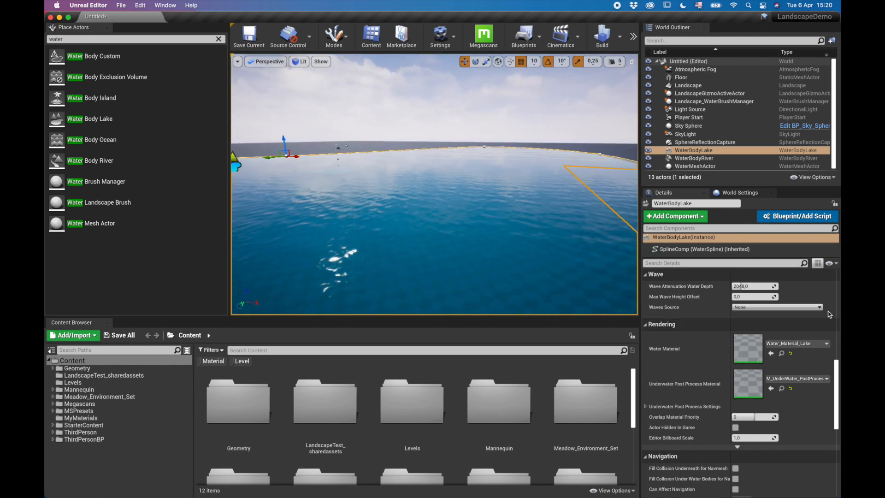
scroll(826, 332, "up", 3)
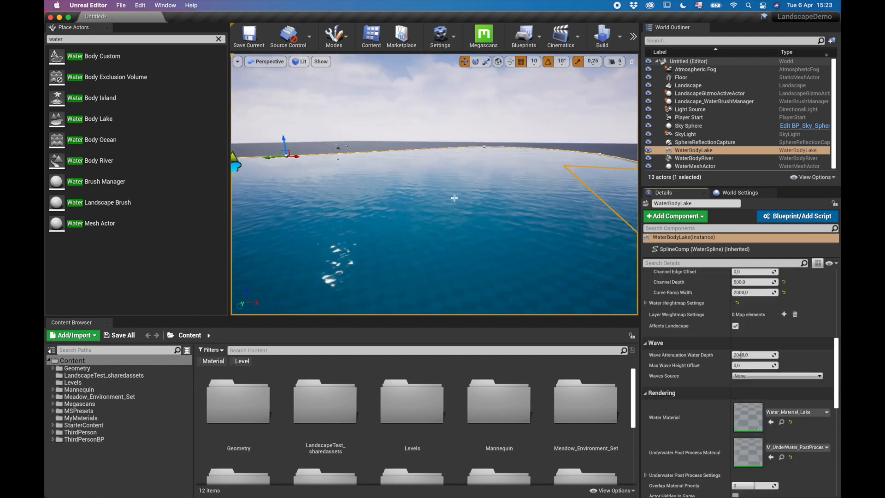
- Set the lake's Waves Source to Gerstner Water Waves and look over the settings below it
left_click(820, 377)
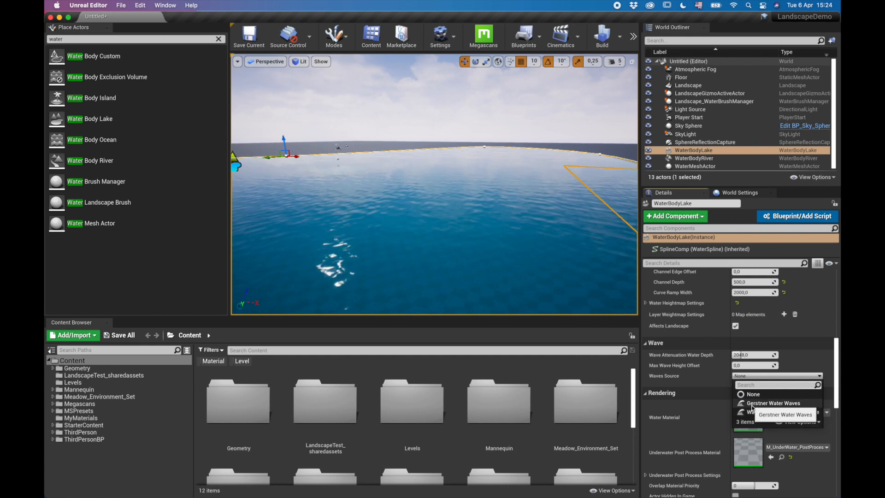
left_click(775, 404)
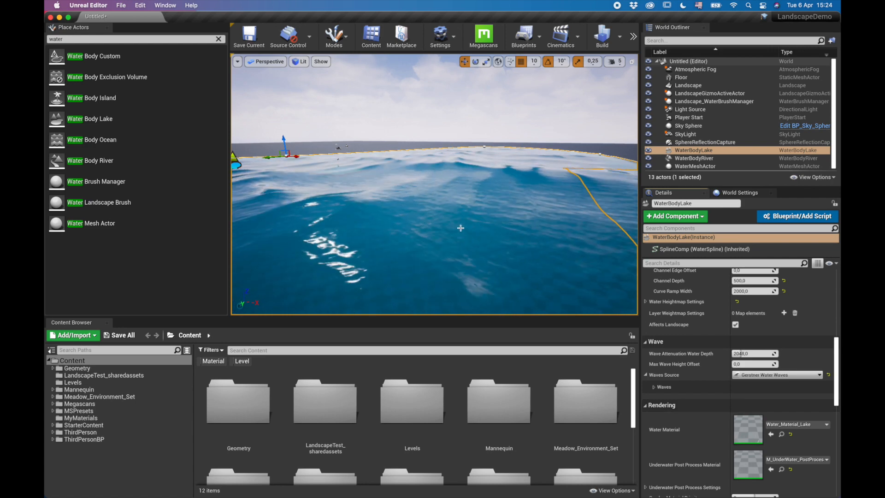
scroll(765, 416, "down", 5)
scroll(765, 416, "down", 5)
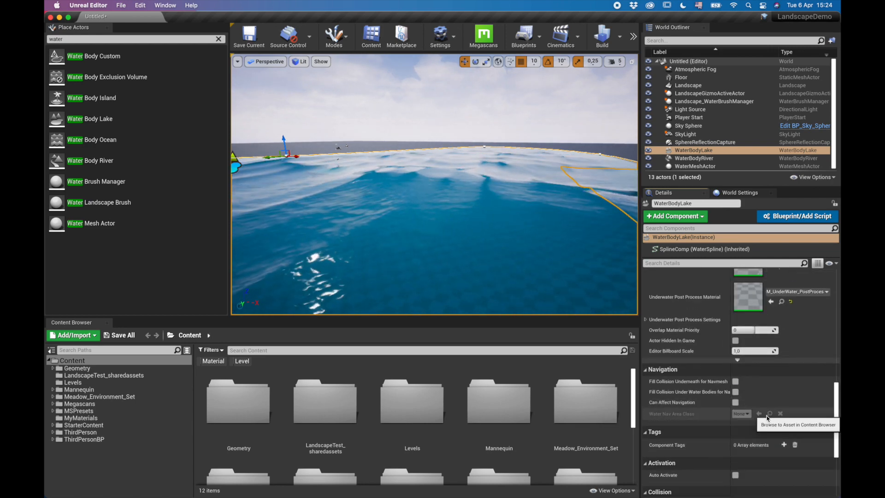
scroll(765, 413, "up", 10)
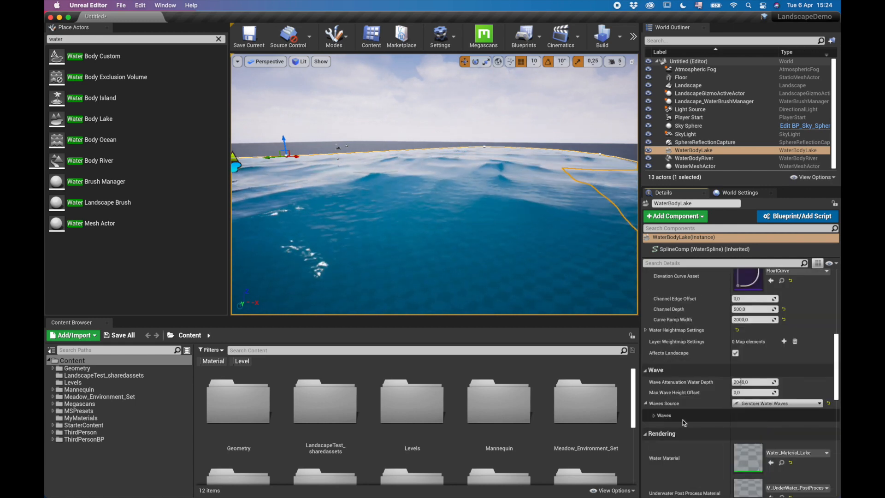
- Try Max Amplitude values of 20 and 500 in the lake's Gerstner Wave Generator and inspect the waves
left_click(655, 417)
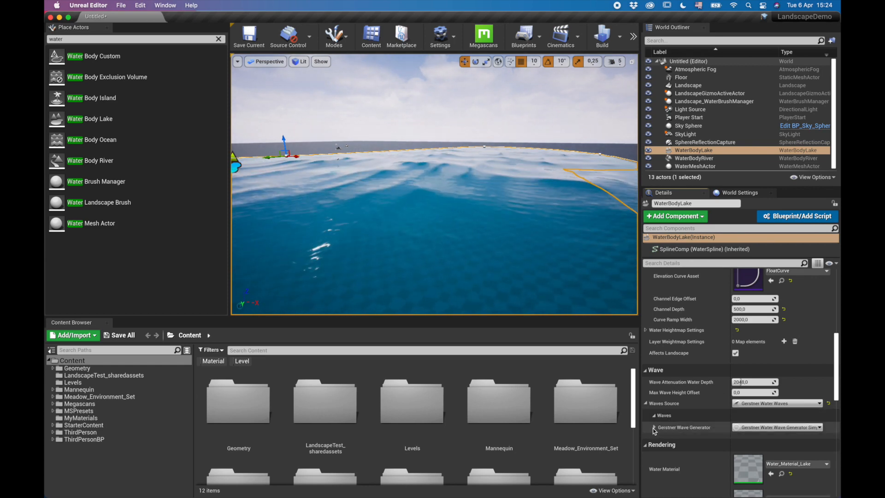
left_click(655, 428)
scroll(707, 434, "down", 3)
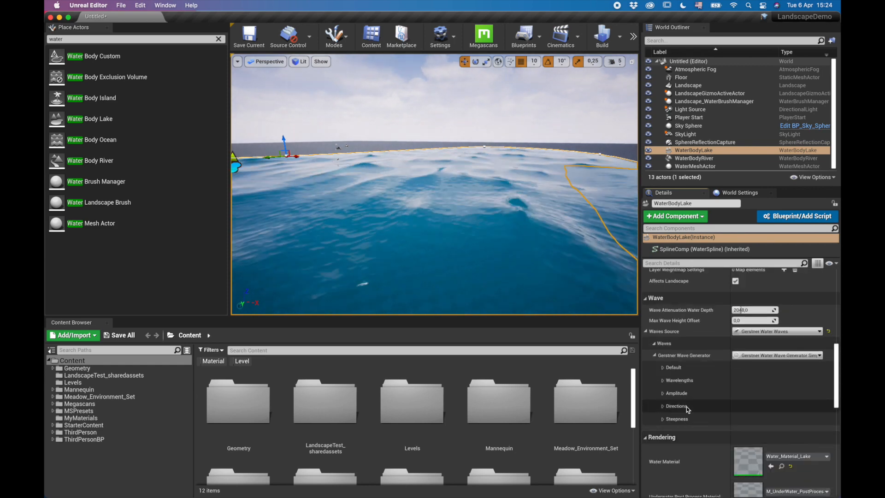
left_click(663, 394)
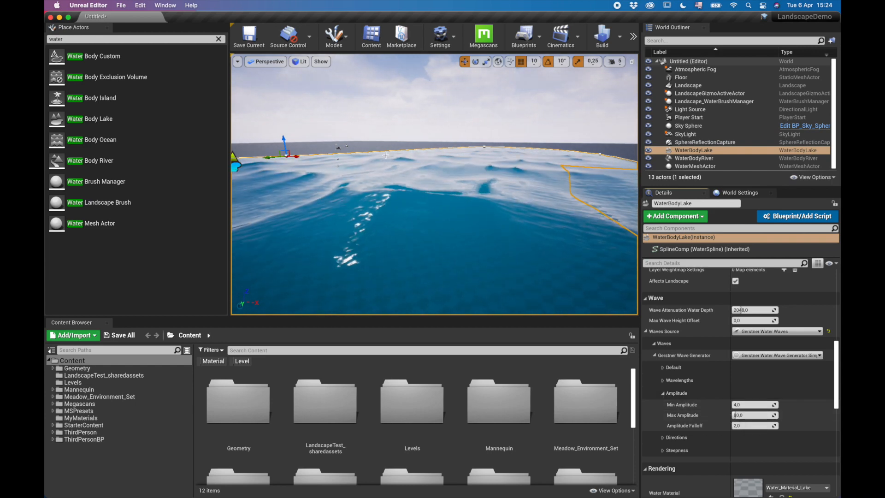
left_click(737, 415)
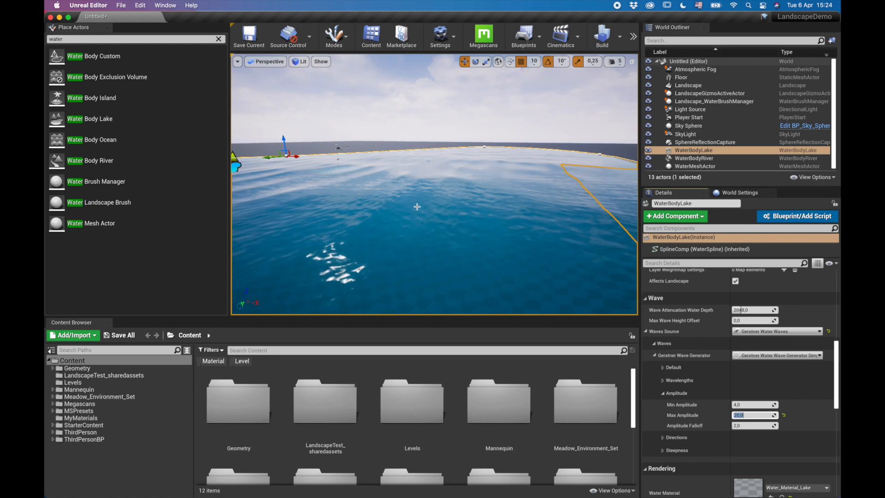
right_click_drag(433, 185, 502, 184)
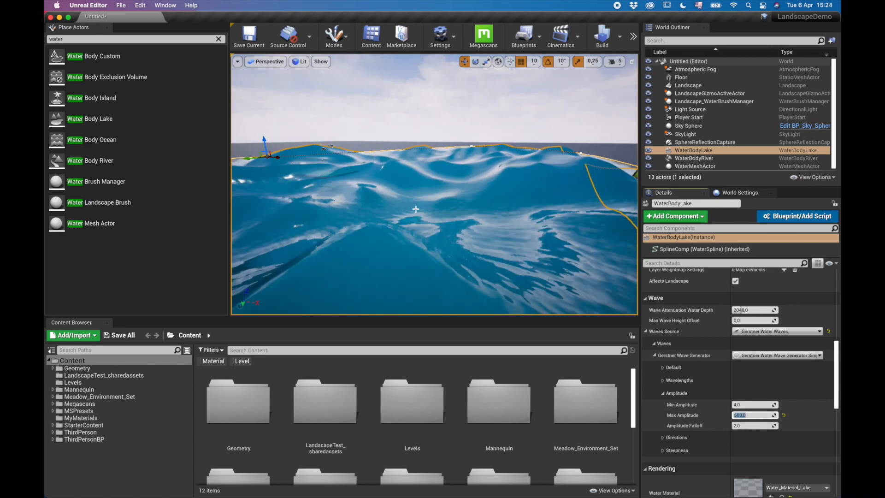
mouse_move(488, 187)
right_mouse_down()
mouse_move(330, 186)
mouse_move(551, 191)
mouse_move(487, 188)
right_mouse_up()
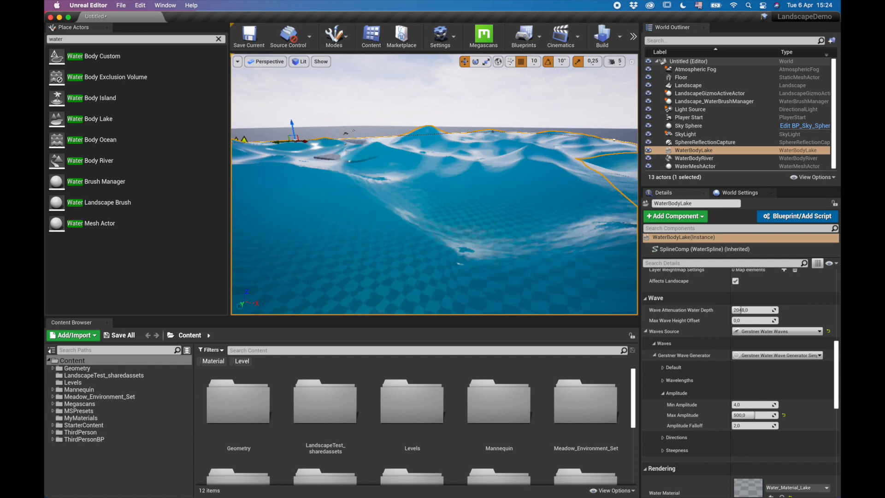
- Reduce the Gerstner wave generator's Max Amplitude to 20
left_click(752, 416)
type("20")
key("Return")
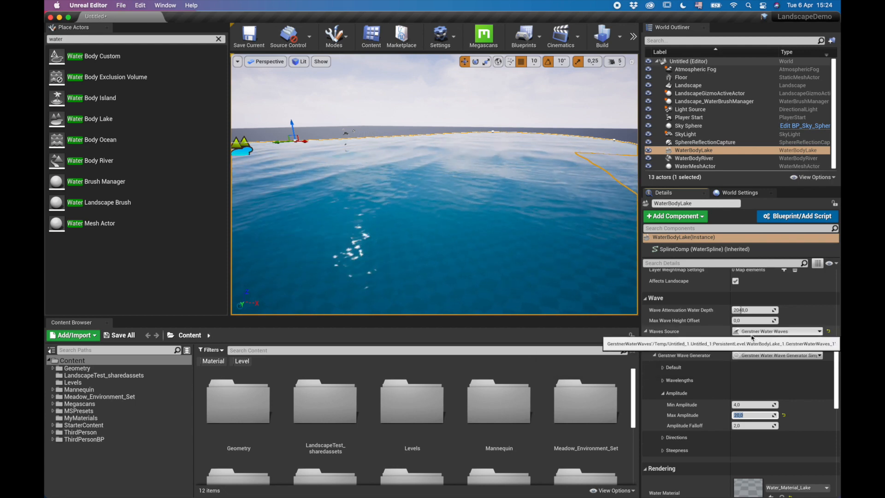
- Try Water Waves Asset Reference as the lake's Waves Source and examine the asset and rendering settings
scroll(784, 383, "up", 3)
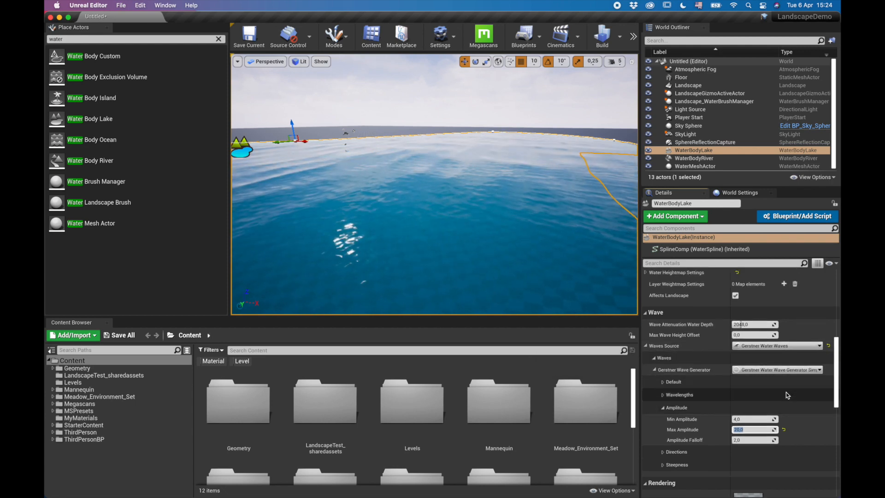
scroll(785, 409, "up", 6)
scroll(788, 406, "down", 6)
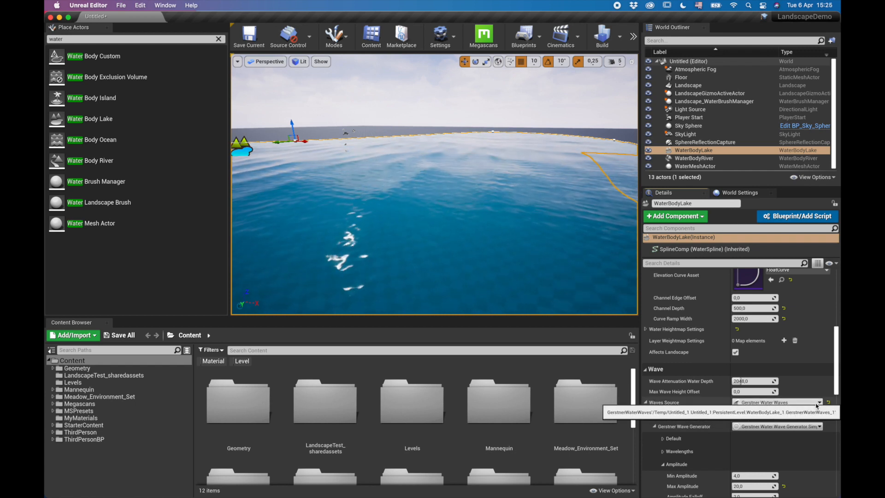
left_click(804, 404)
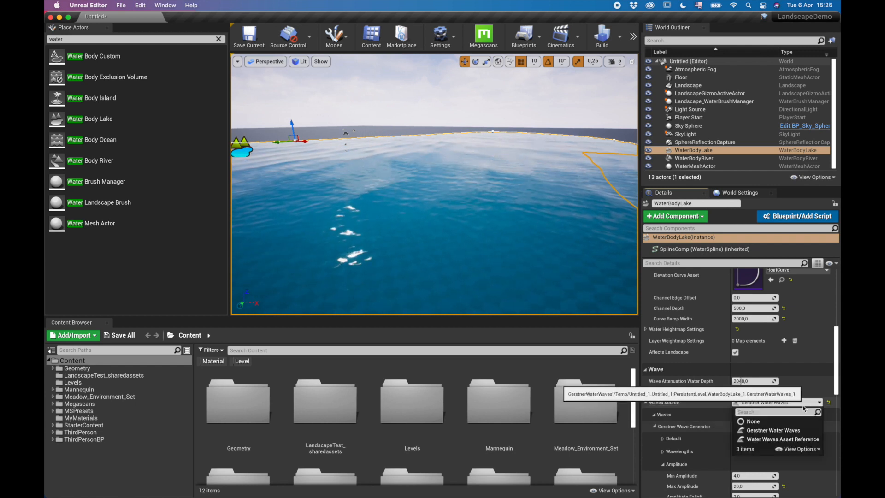
left_click(768, 440)
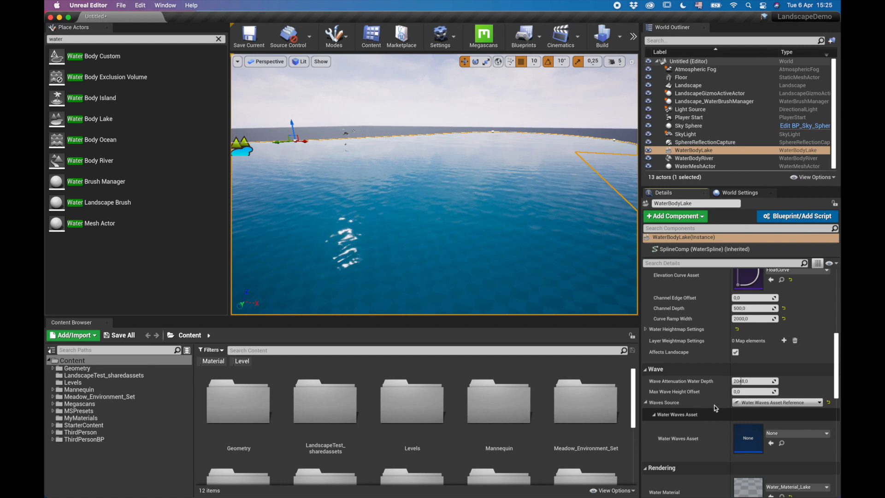
scroll(691, 406, "down", 5)
scroll(694, 404, "down", 4)
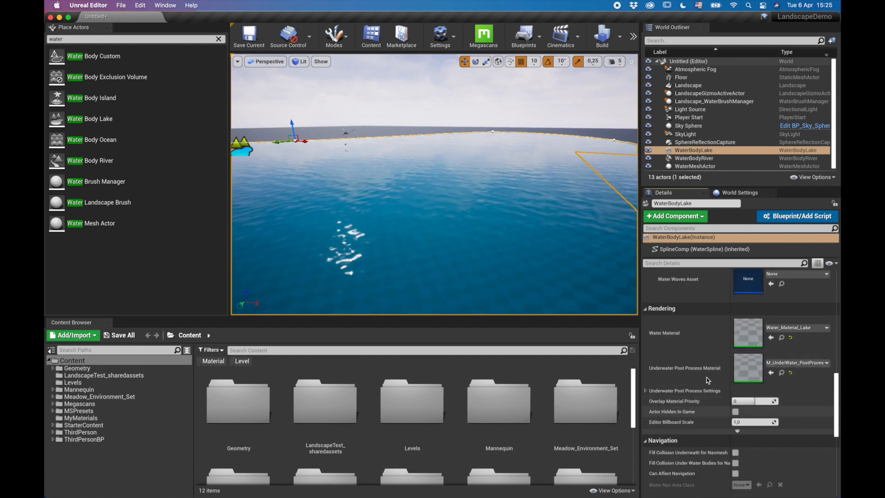
scroll(722, 377, "up", 5)
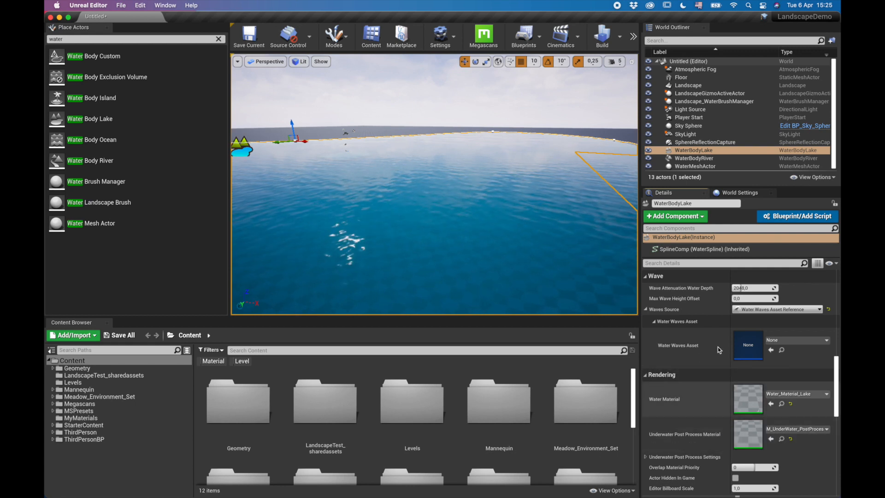
scroll(800, 360, "up", 1)
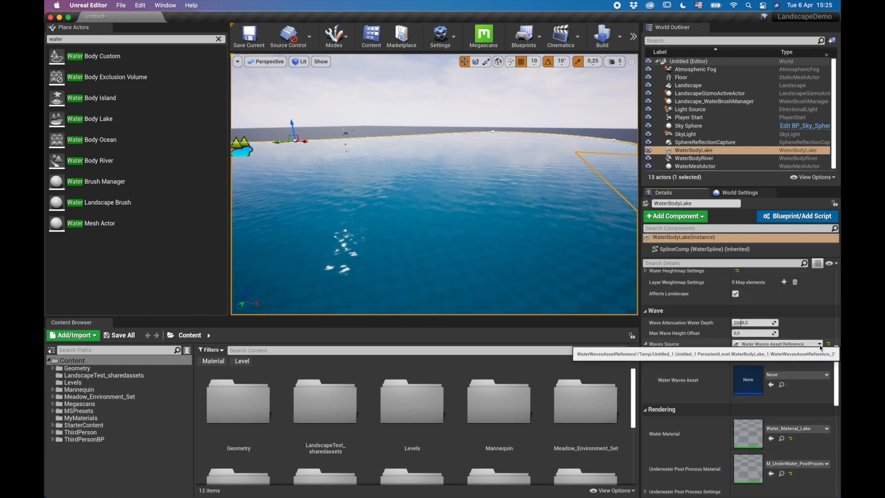
- Switch the lake's Waves Source back to Gerstner Water Waves
left_click(784, 374)
left_click(763, 375)
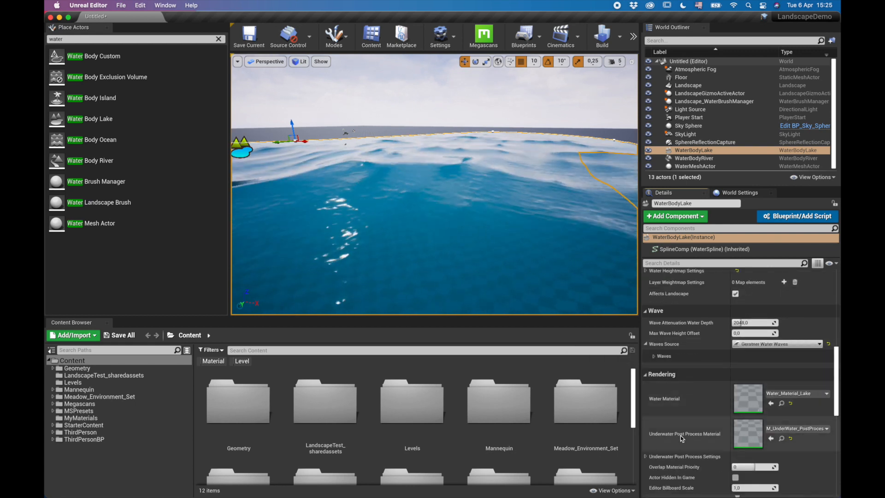
scroll(690, 425, "down", 6)
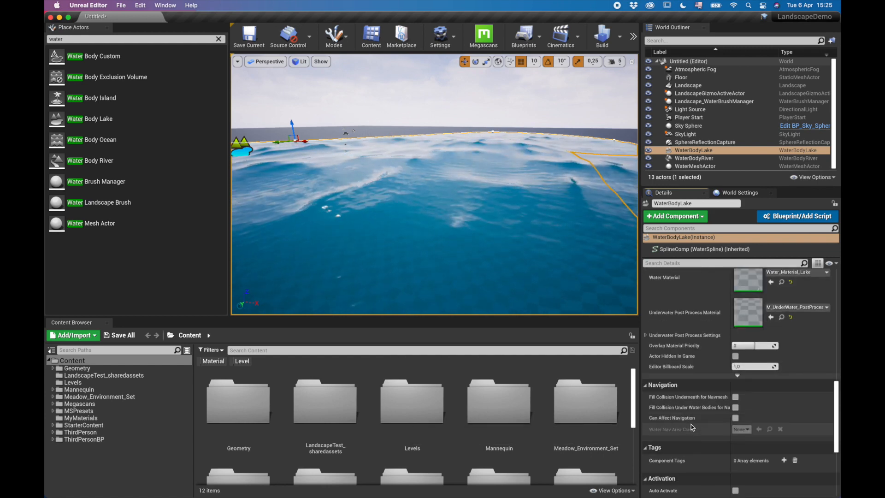
scroll(689, 421, "up", 5)
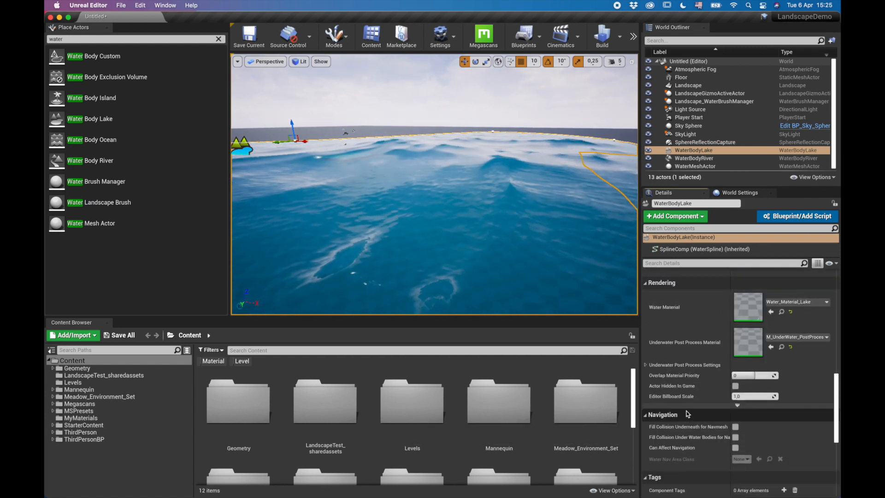
- Expand the Gerstner Wave Generator's Amplitude settings and set Max Amplitude to 20
left_click(654, 335)
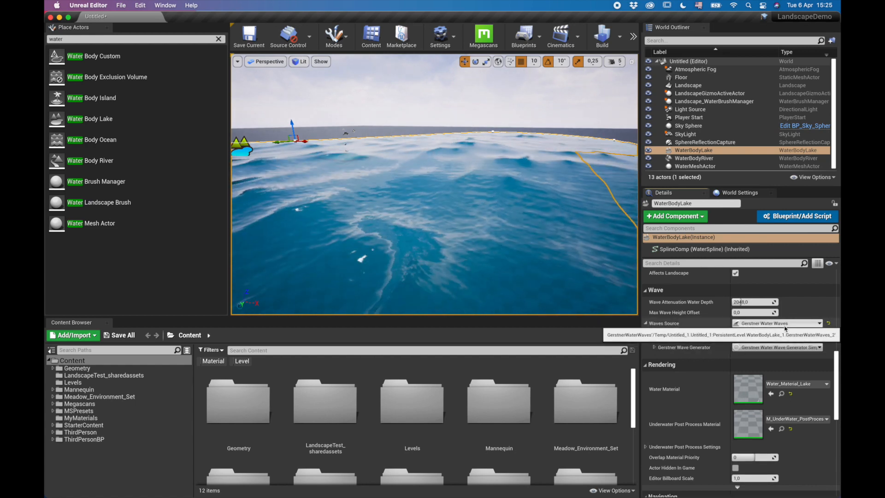
left_click(655, 348)
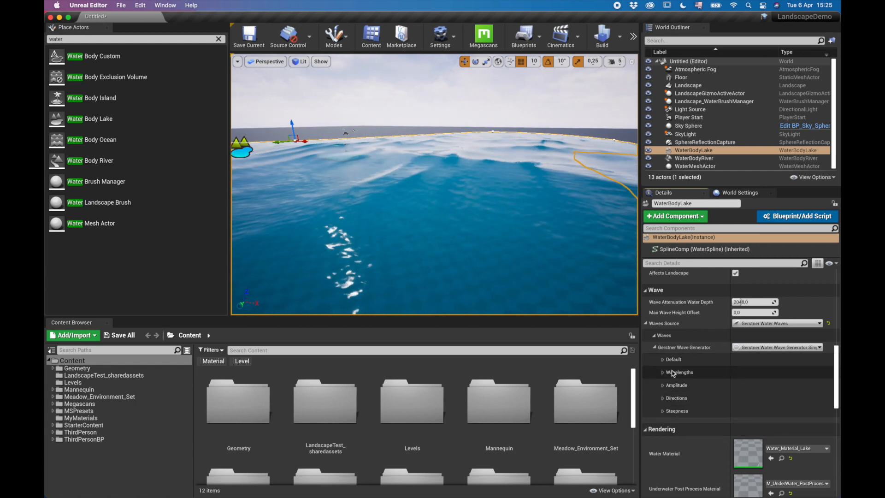
left_click(663, 385)
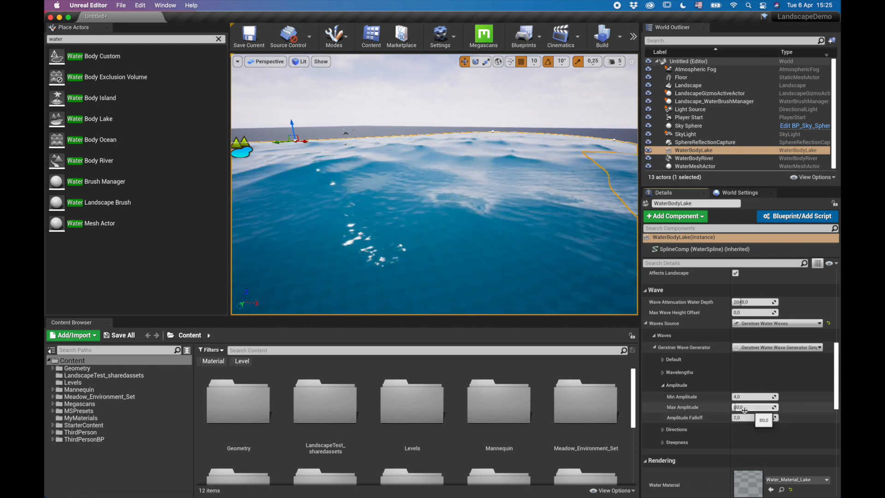
type("20")
key("Return")
- Select WaterBodyRiver and its spline point at the bend nearest the lake
right_click_drag(514, 170, 452, 175)
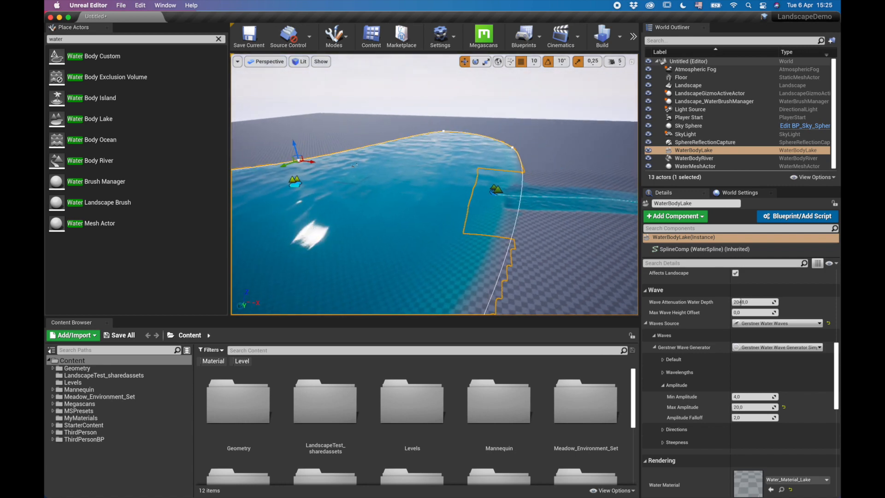
right_click_drag(452, 175, 378, 181)
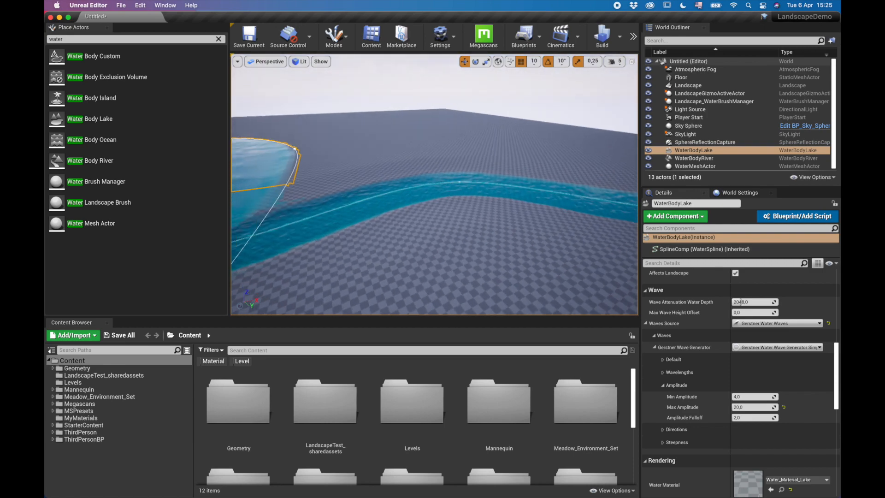
right_click_drag(434, 185, 309, 208)
right_click_drag(632, 161, 569, 174)
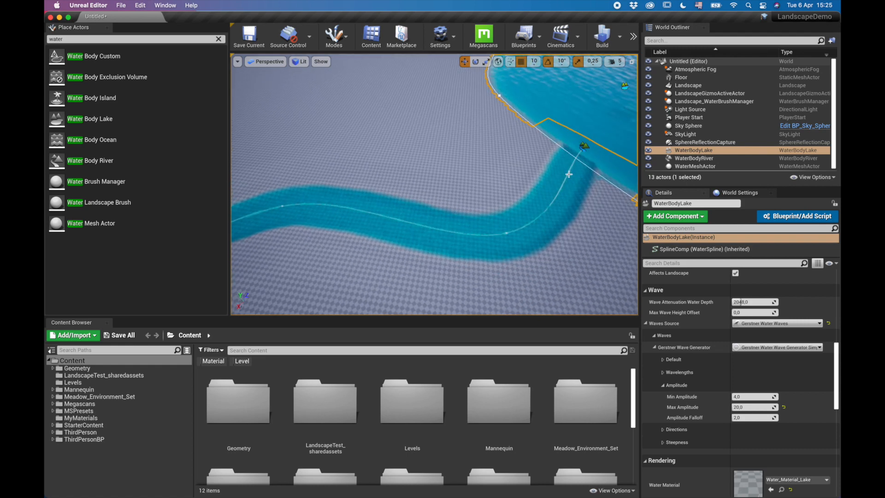
mouse_move(388, 238)
right_mouse_down()
mouse_move(420, 231)
mouse_move(395, 225)
right_mouse_up()
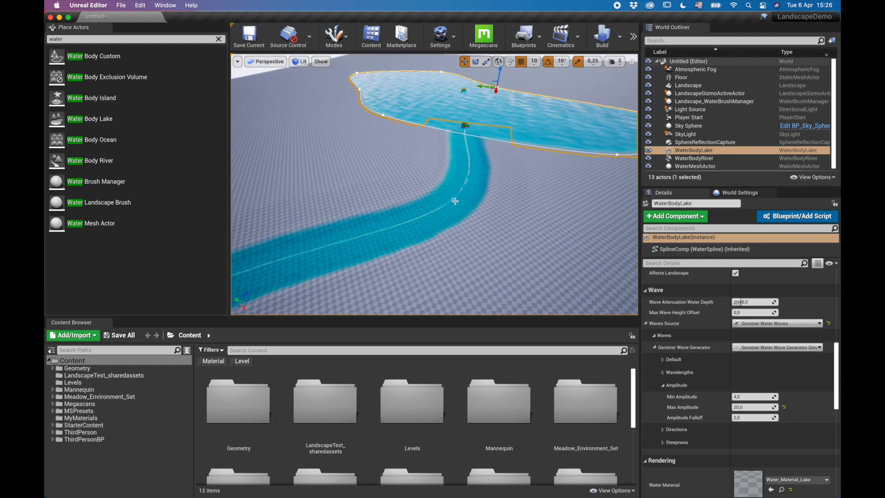
left_click(477, 202)
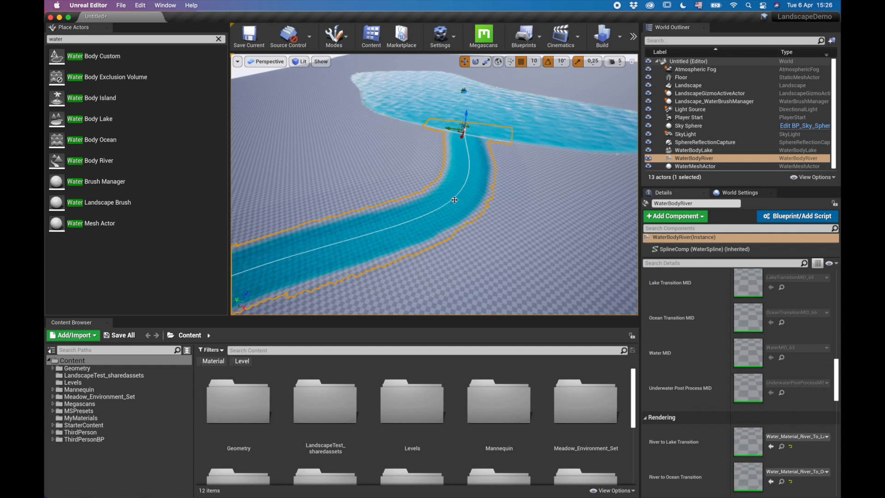
left_click(455, 200)
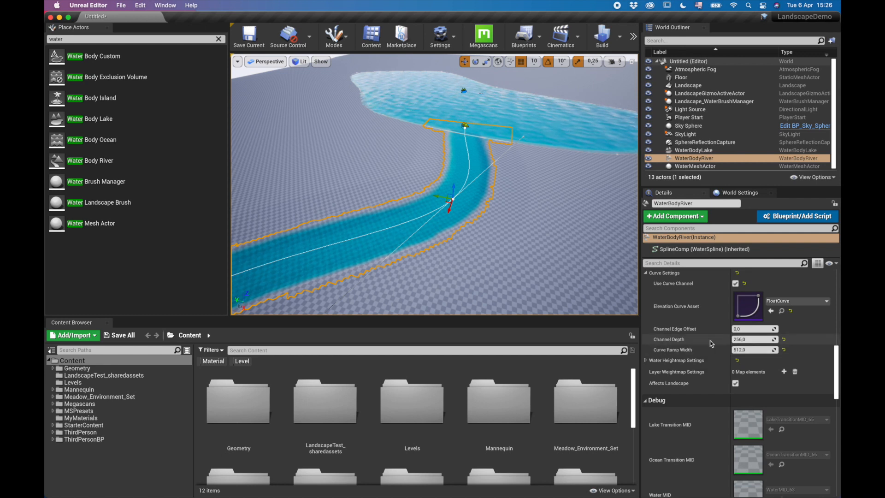
- Review the river's Terrain, Debug and Rendering settings and the selected spline point's Water properties
scroll(723, 348, "up", 4)
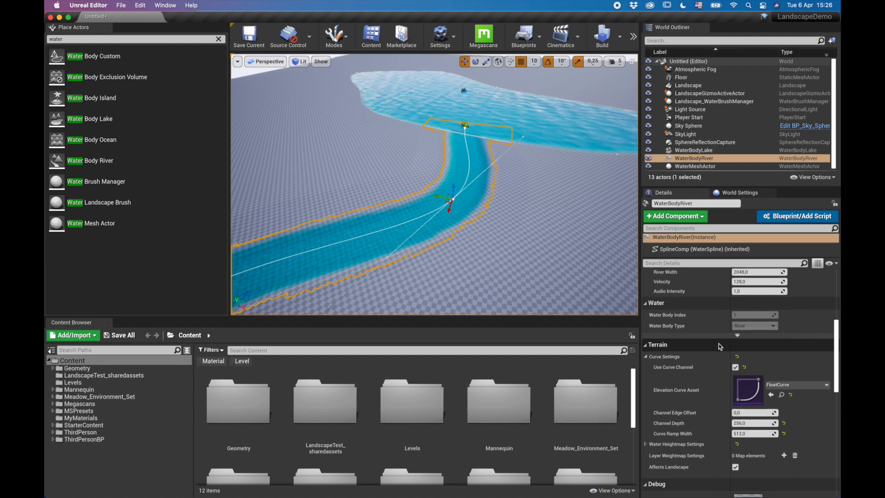
scroll(721, 347, "down", 2)
scroll(720, 347, "down", 12)
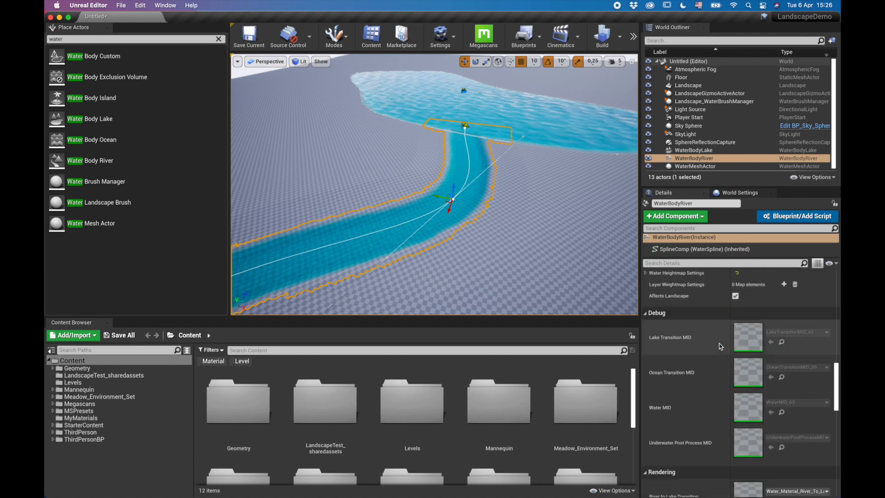
scroll(722, 345, "down", 4)
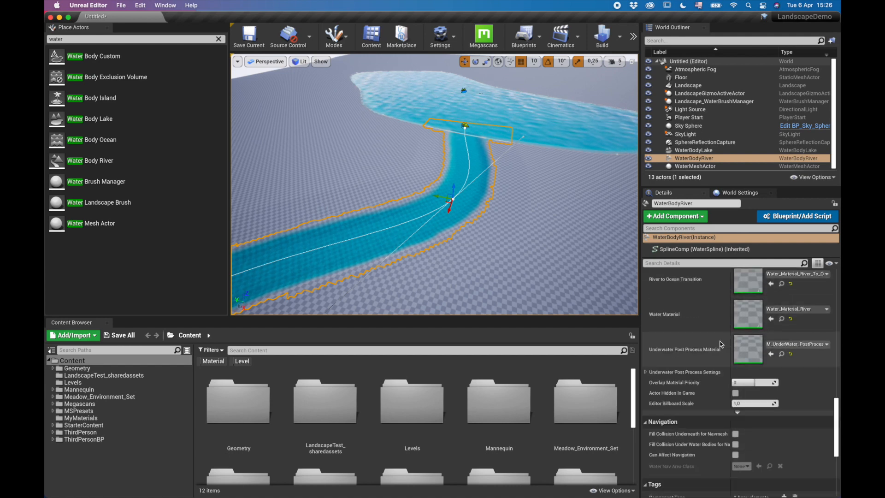
scroll(722, 346, "up", 20)
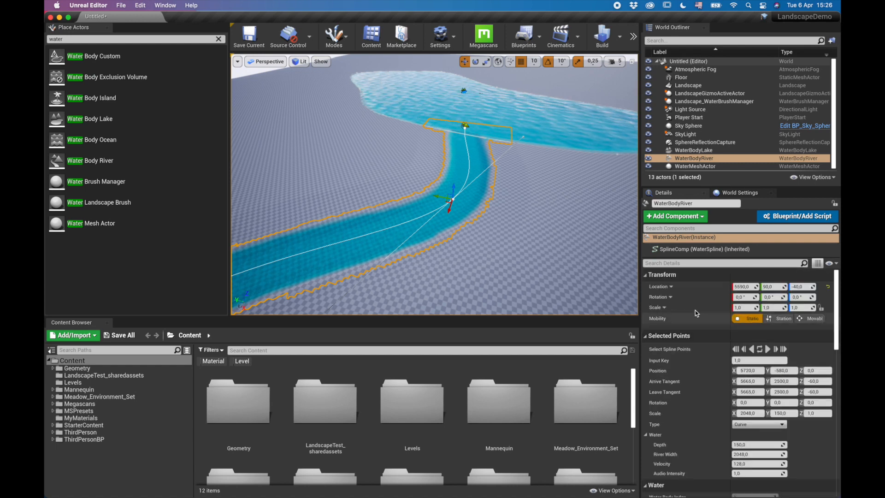
scroll(687, 401, "down", 1)
scroll(687, 403, "down", 1)
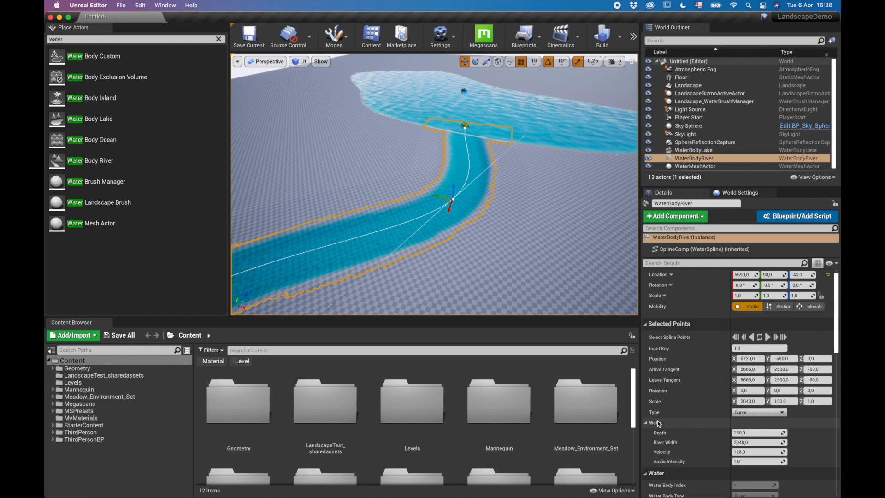
- Set the River Width of the river's bend spline point to 200 and nudge the point slightly to update the river
scroll(692, 322, "up", 2)
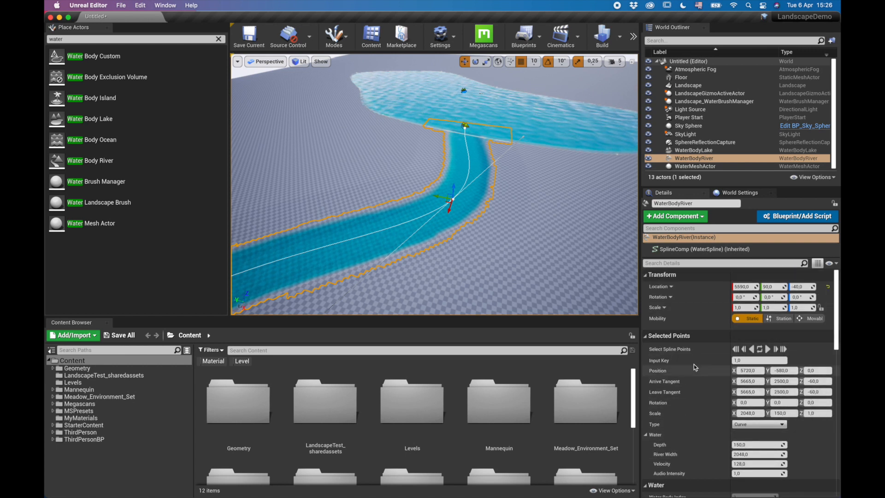
scroll(700, 420, "down", 3)
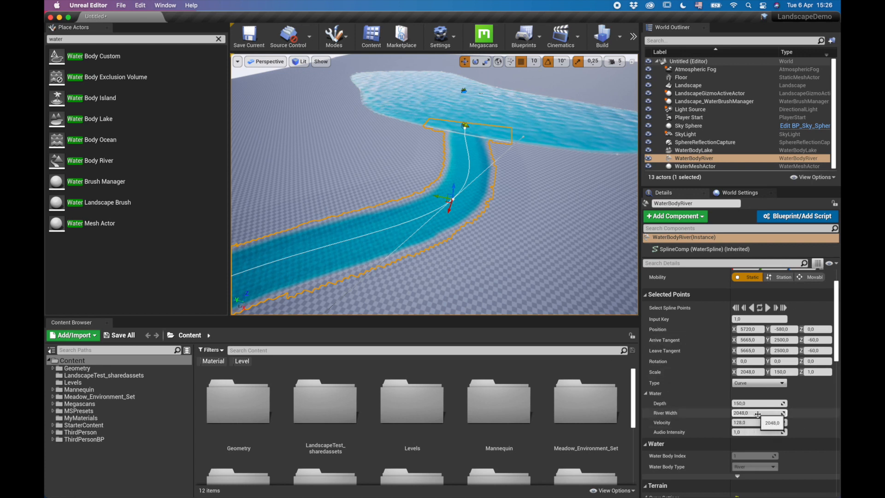
left_click(742, 412)
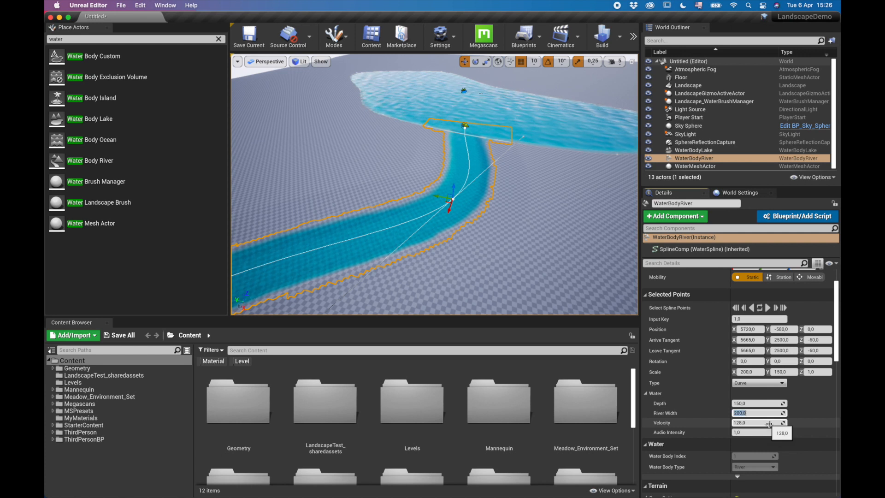
left_click_drag(405, 207, 371, 204, "alt")
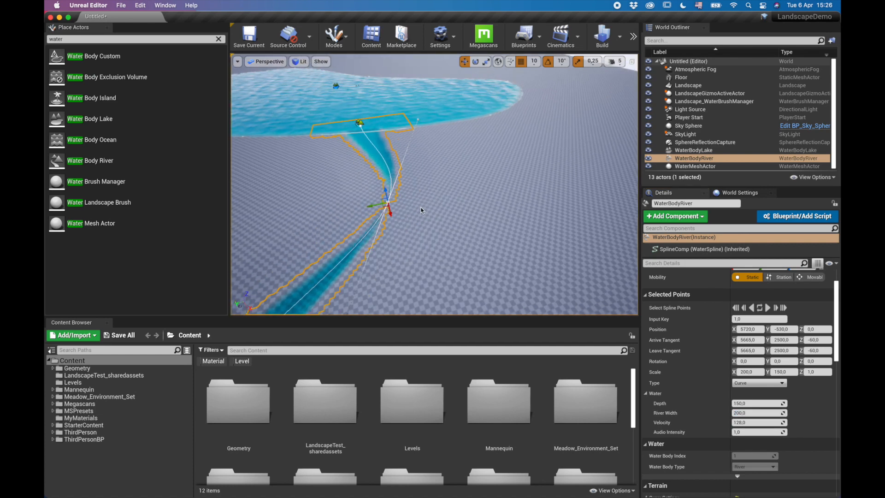
mouse_move(430, 223)
right_mouse_down()
mouse_move(399, 221)
mouse_move(415, 215)
right_mouse_up()
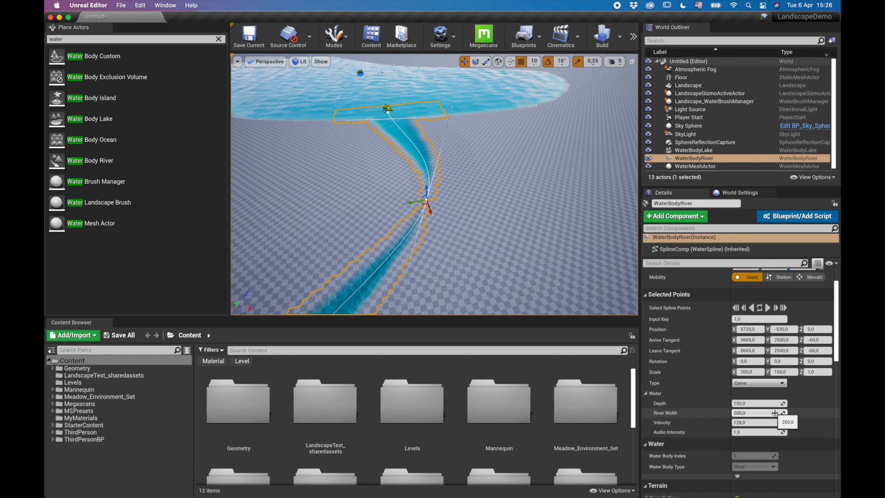
- Try River Width values of 2048 and 6000 on the bend spline point, nudging it each time, and undo the last move
left_click(759, 413)
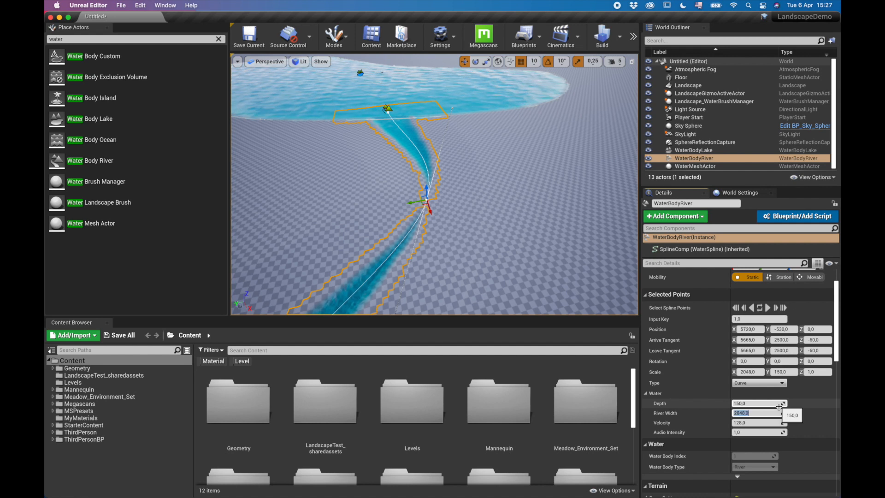
left_click_drag(415, 203, 413, 212)
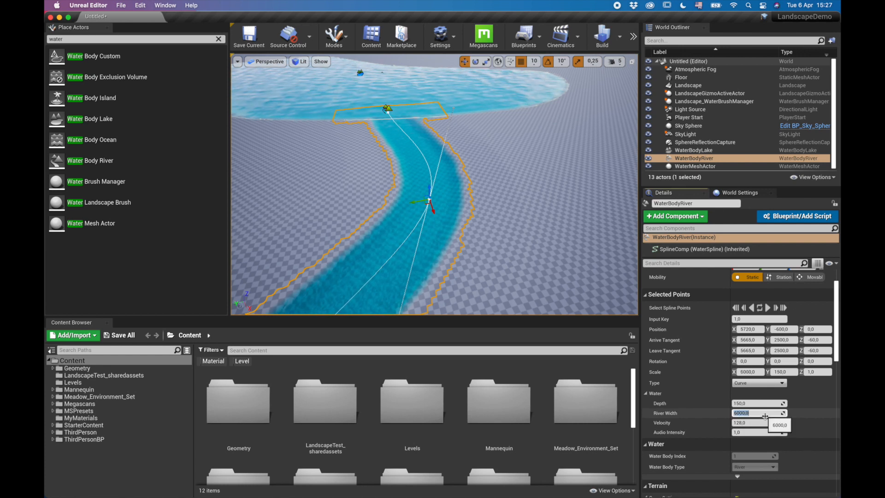
left_click_drag(415, 202, 421, 201)
mouse_move(454, 222)
right_mouse_down()
mouse_move(346, 223)
mouse_move(465, 232)
right_mouse_up()
key("super+z")
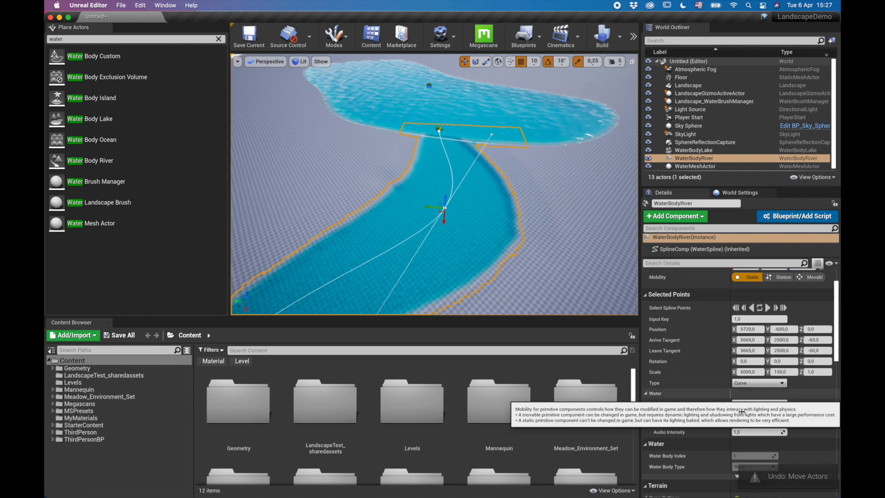
- Restore the bend spline point's River Width to 2048 and nudge the point to update the river
left_click(746, 414)
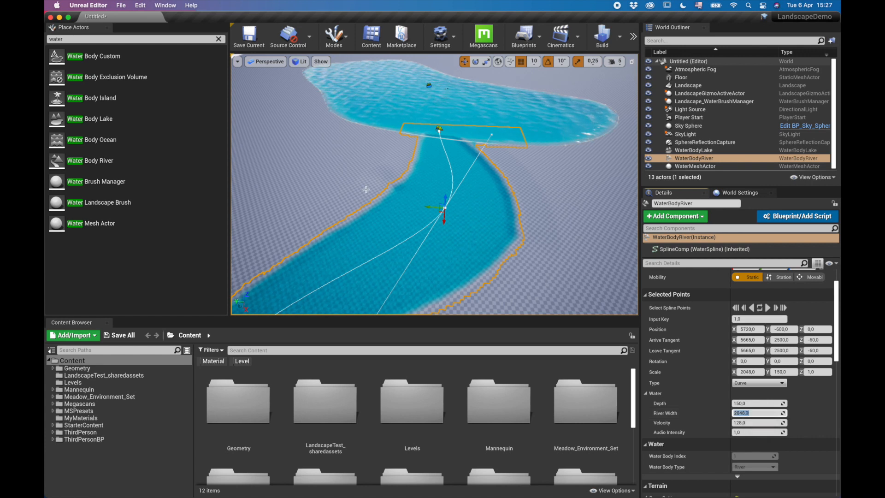
left_click_drag(428, 207, 428, 206)
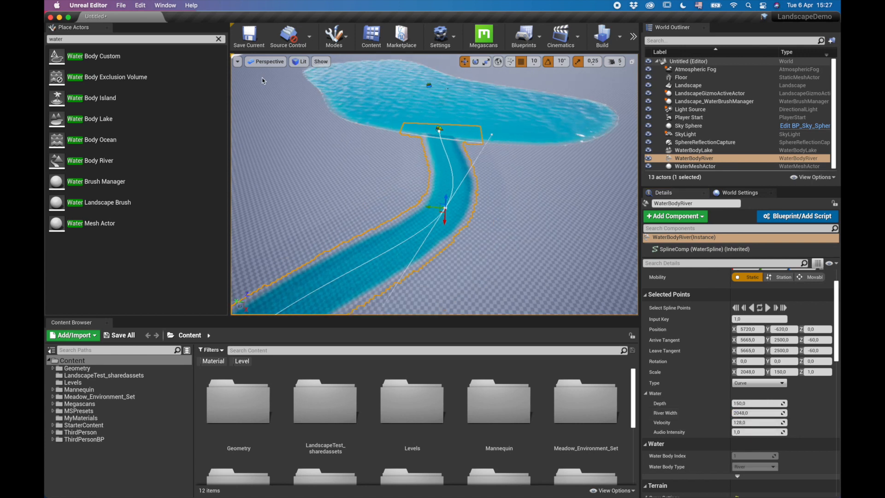
left_click(241, 64)
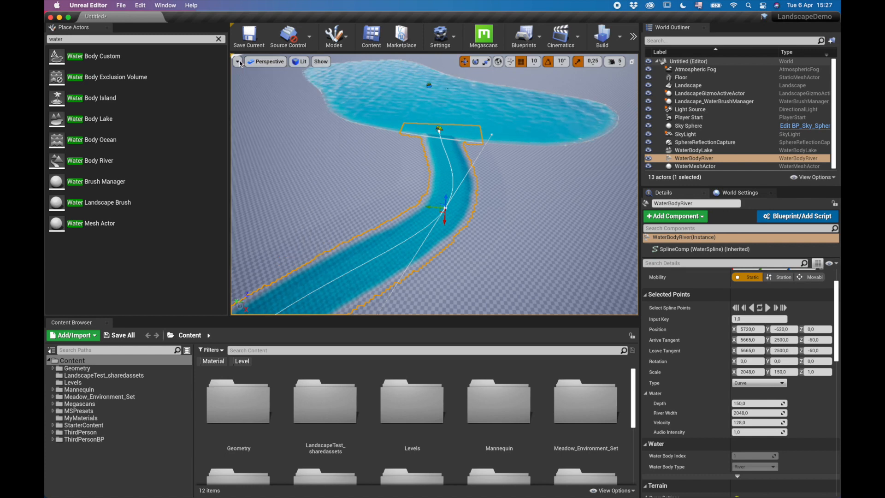
left_click(444, 184)
right_click(488, 215)
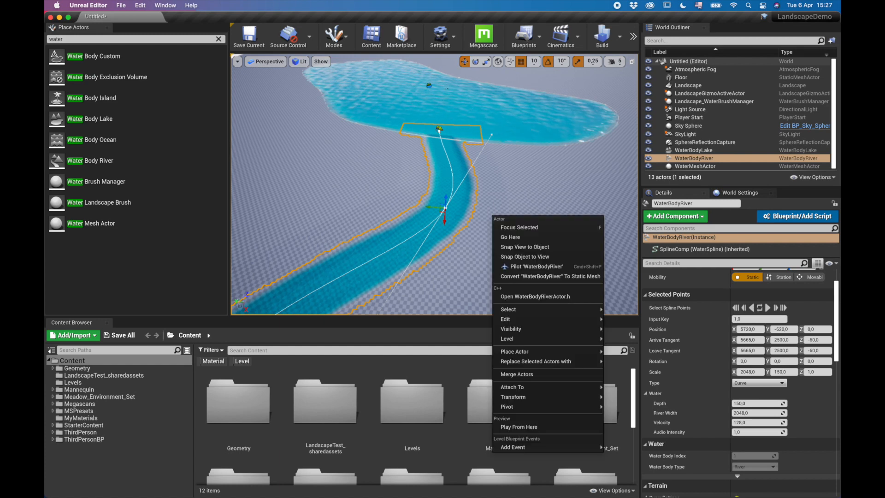
right_click(417, 141)
left_click(529, 196)
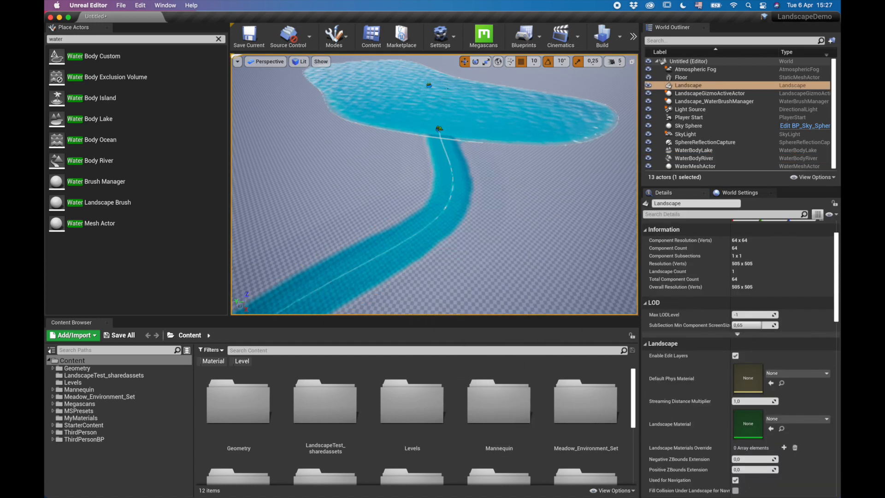
- Select WaterBodyRiver's bend spline point again, focus on it and set its Velocity to 0
left_click(456, 205)
right_click_drag(490, 225, 428, 225)
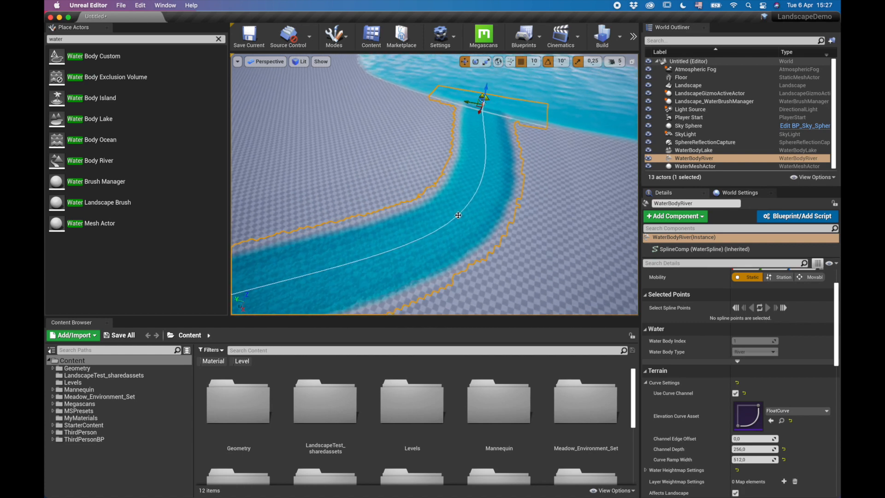
left_click(458, 215)
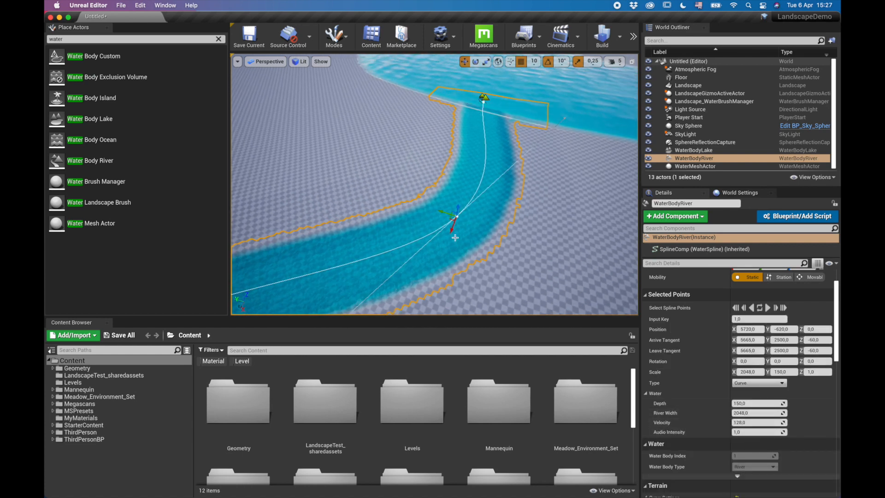
key("f")
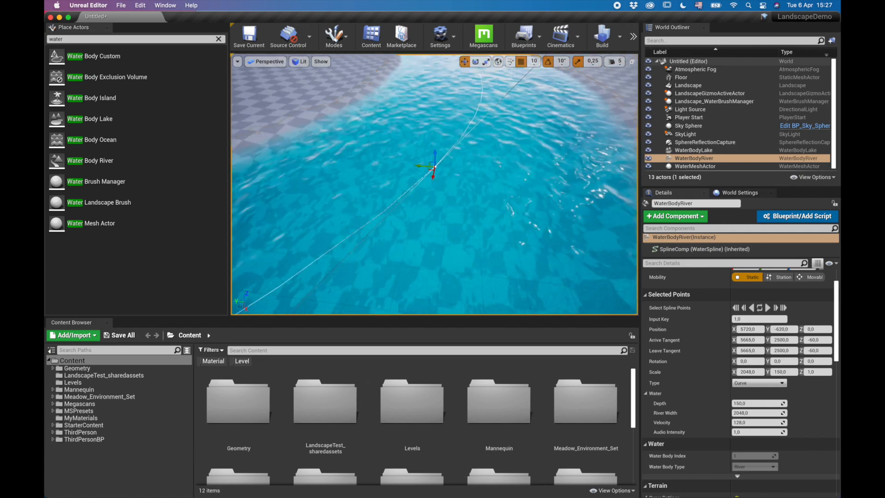
left_click(739, 423)
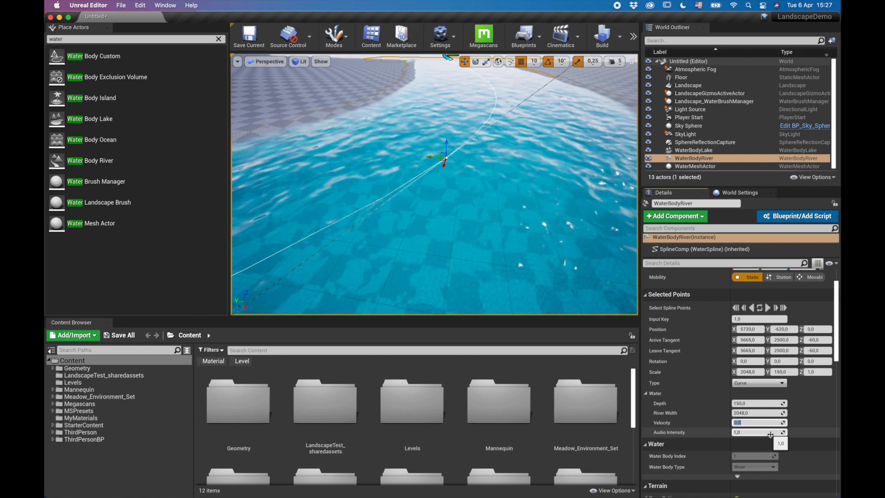
scroll(526, 189, "down", 6)
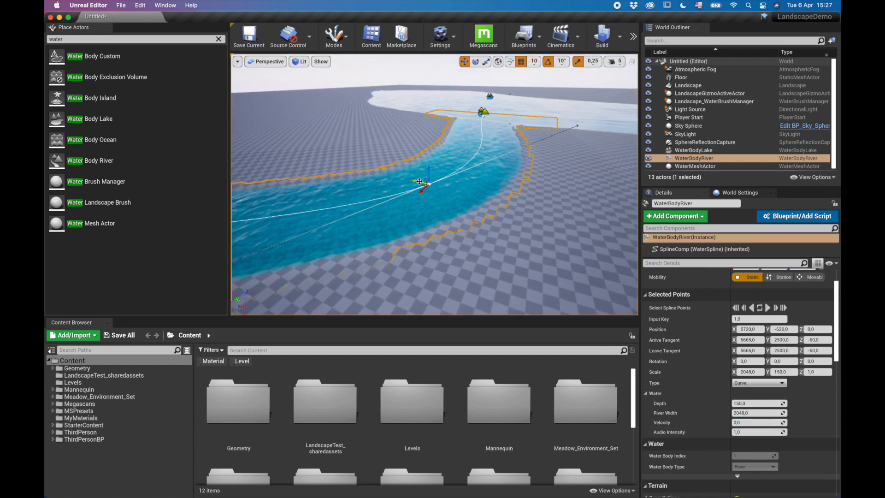
- Set the Velocity of the river's first spline point at the lake to 0 and nudge the point slightly
right_click_drag(472, 194, 498, 193)
key("w")
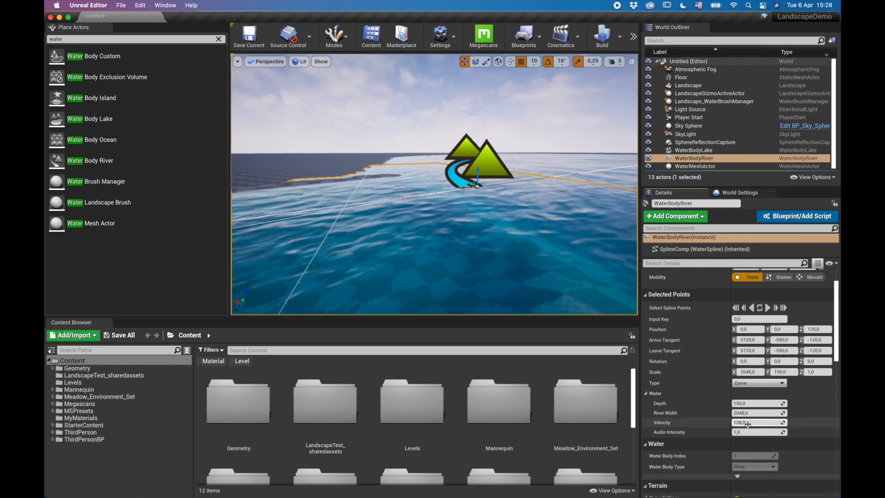
right_click_drag(478, 186, 558, 215)
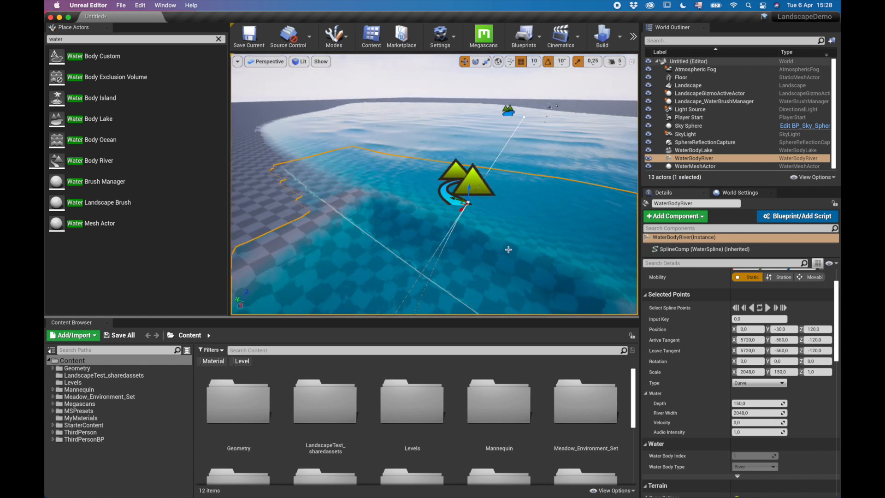
- Set the Velocity of the river's bend spline point to 64 and nudge the point to update the river
right_click_drag(514, 236, 458, 206)
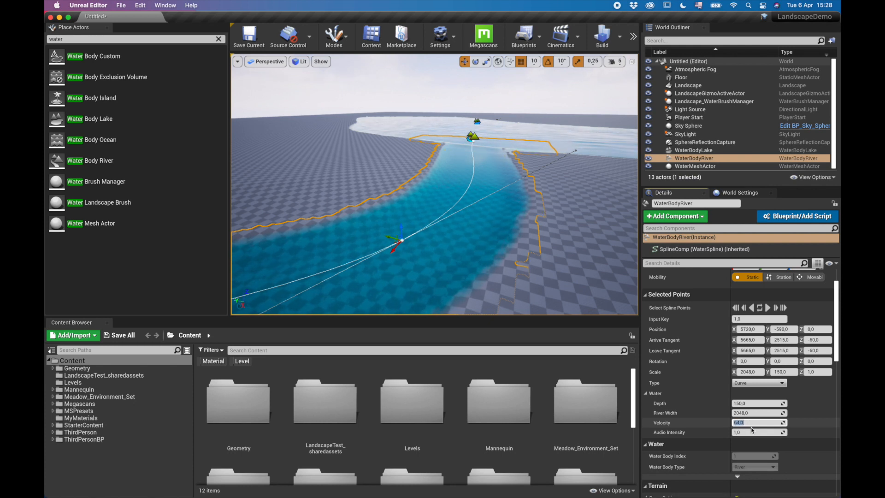
left_click_drag(390, 238, 390, 237)
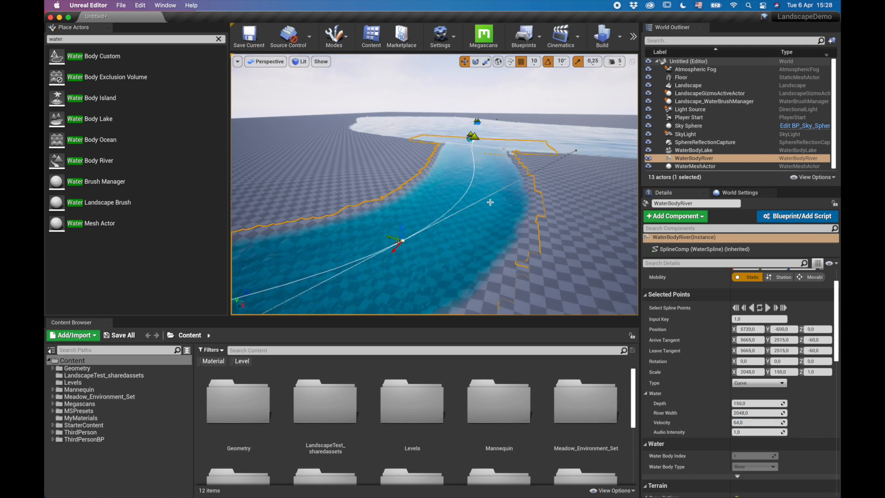
- Fly along the river and over the lake to examine the water flow and their junction, and deselect the river
key("w")
right_click_drag(390, 238, 447, 196)
key("s")
key("w")
key("w")
key("s")
key("w")
key("a")
key("Escape")
key("w")
key("s")
key("s")
key("w")
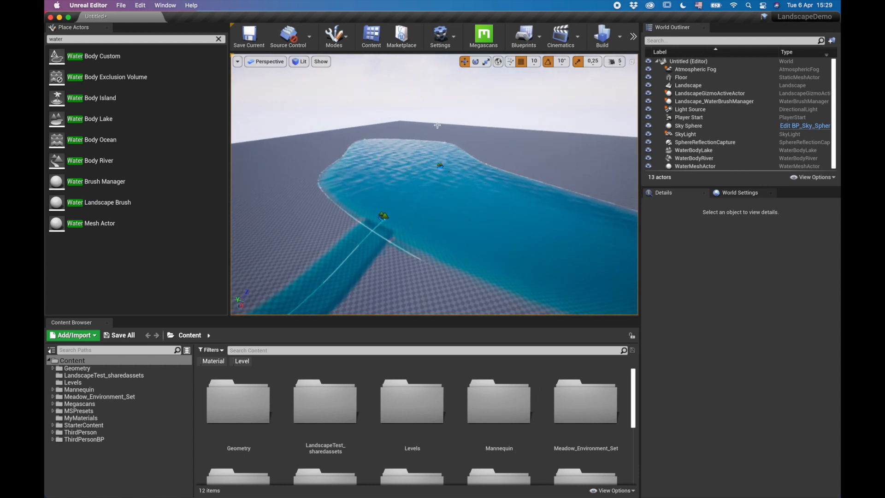
- Clear the actor class search so that all placeable actor categories are listed
left_click(220, 40)
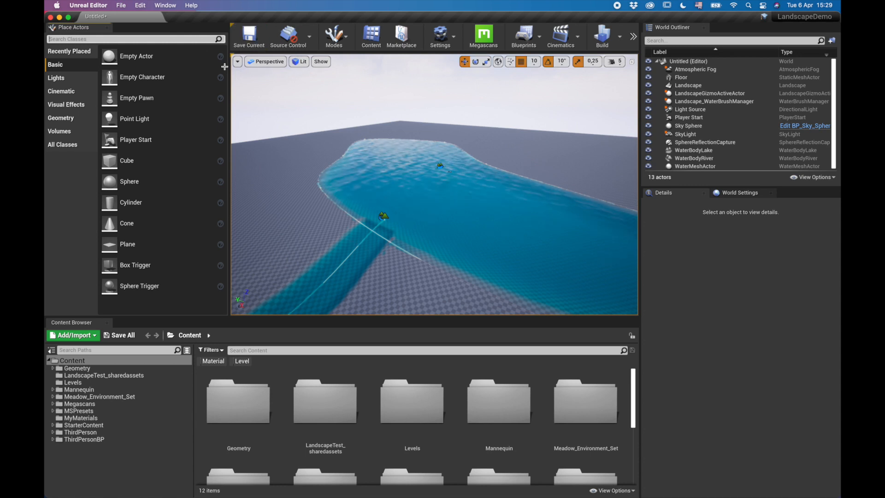
type("@")
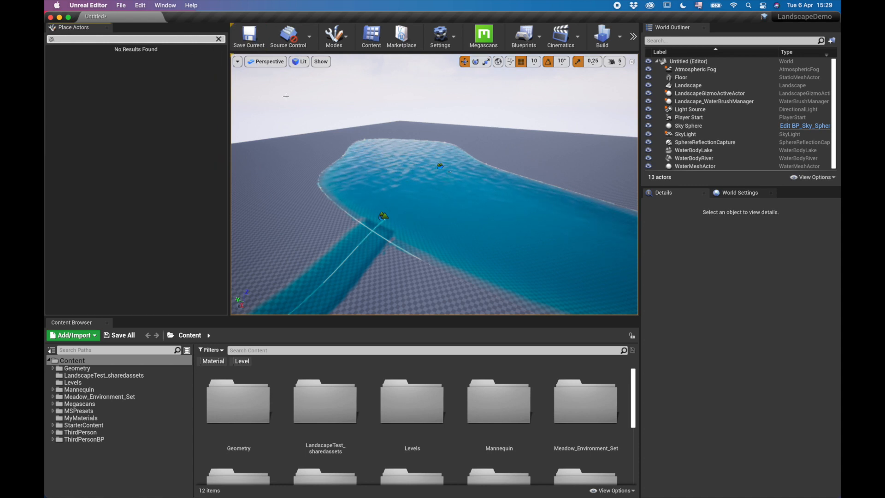
left_click(220, 41)
right_click_drag(295, 105, 324, 117)
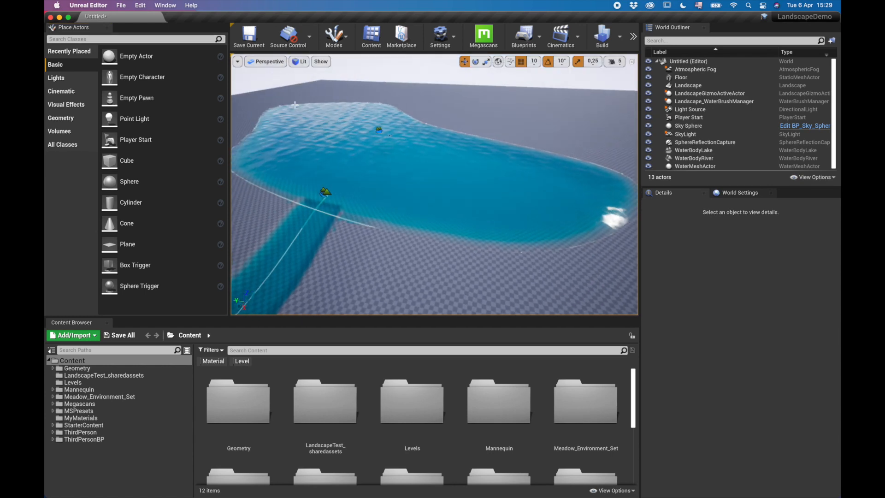
- Switch the editor to Landscape mode and dismiss the list of editing modes
key("shift+2")
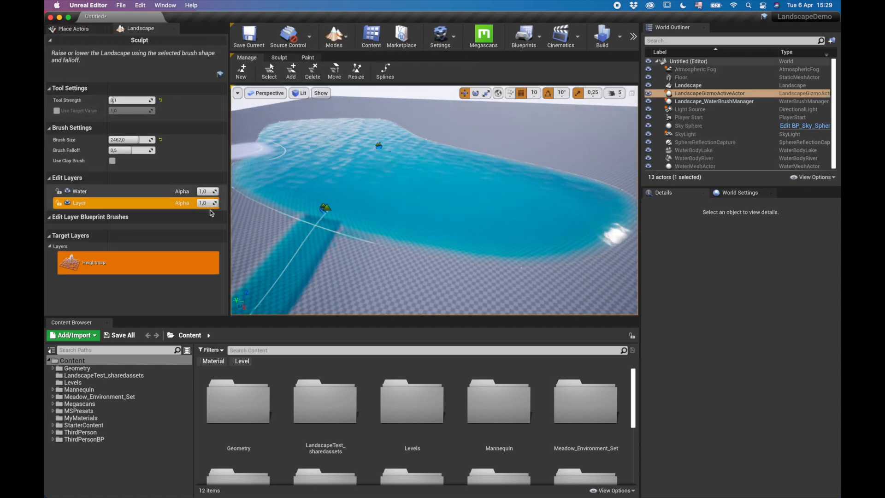
left_click(348, 36)
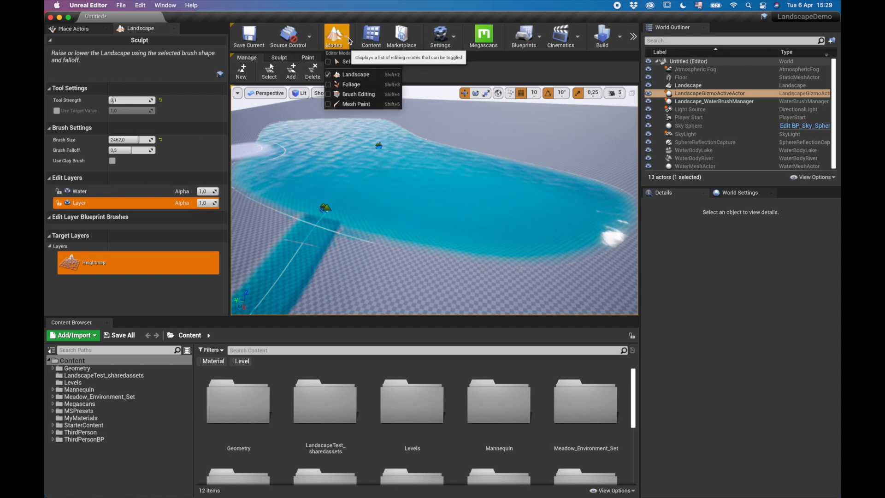
left_click(348, 38)
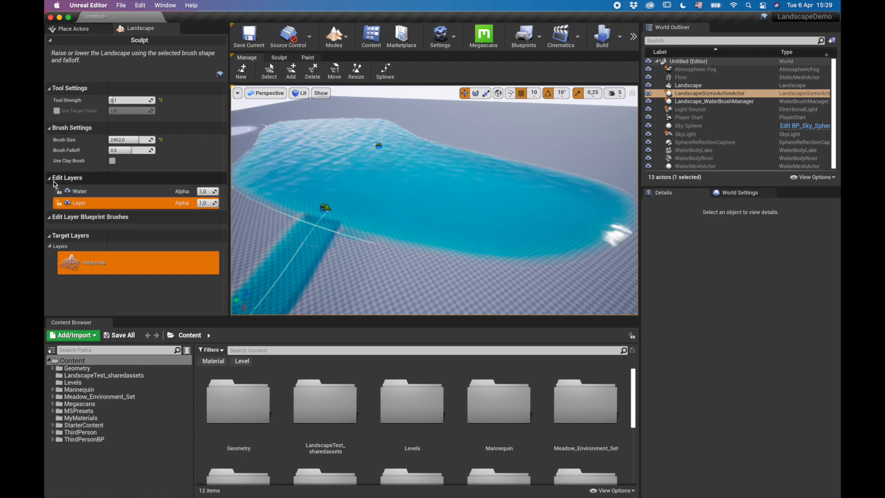
- Hide the landscape's Water edit layer, show it again and select it to examine how it shapes the terrain
left_click(68, 193)
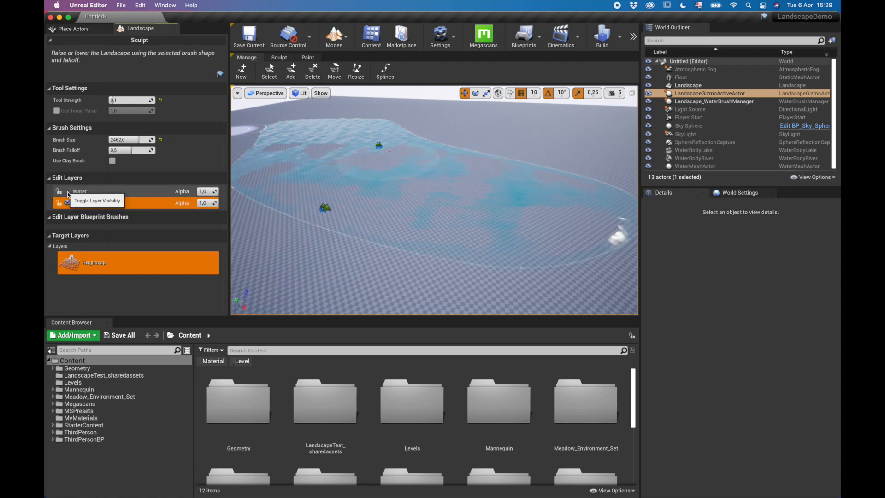
left_click(68, 193)
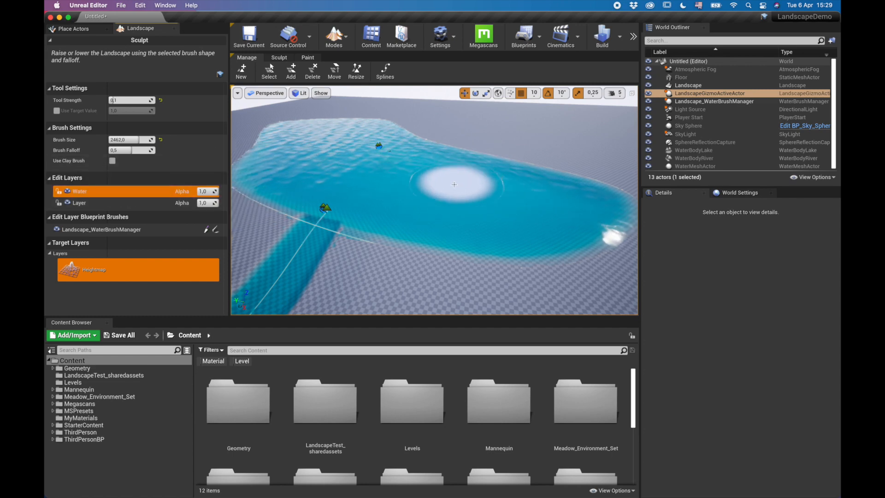
mouse_move(499, 177)
right_mouse_down()
mouse_move(438, 195)
mouse_move(499, 178)
right_mouse_up()
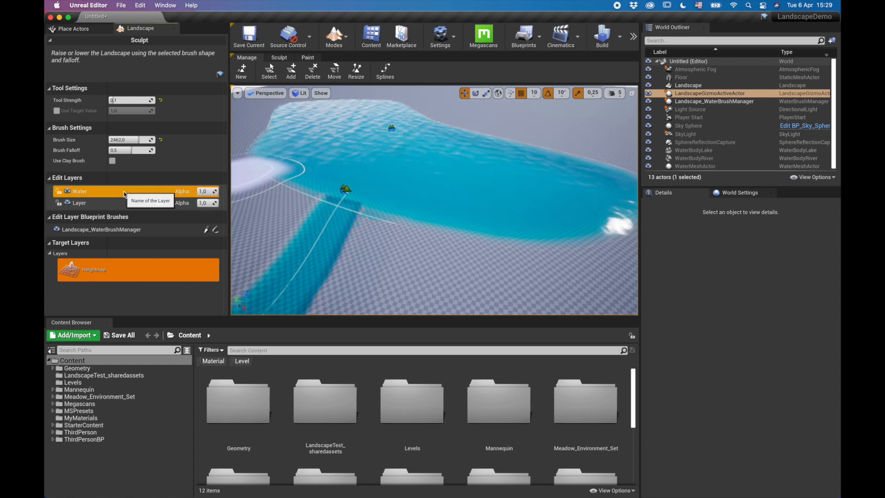
- Create a new landscape edit layer above Water and name it BaseSculpt
right_click(124, 194)
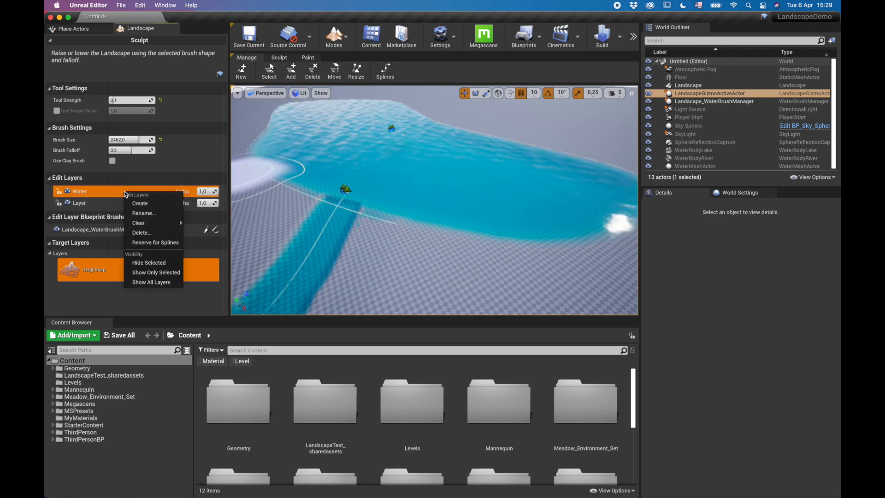
left_click(145, 204)
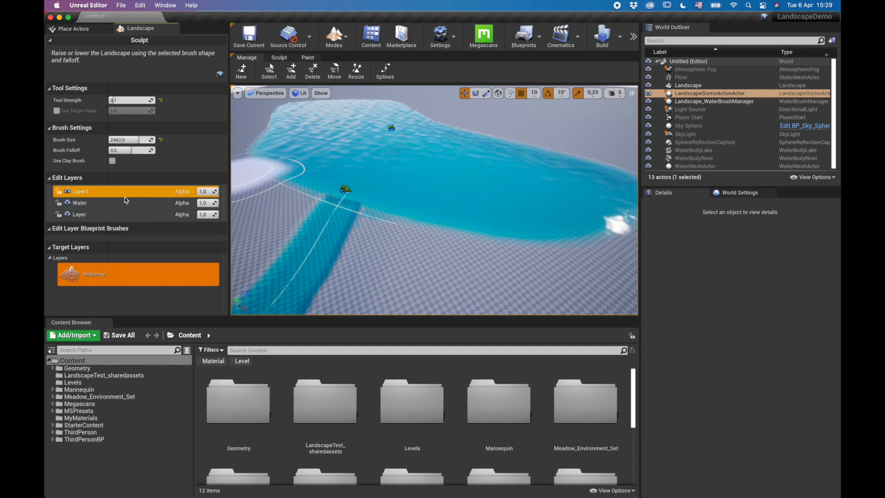
double_click(81, 194)
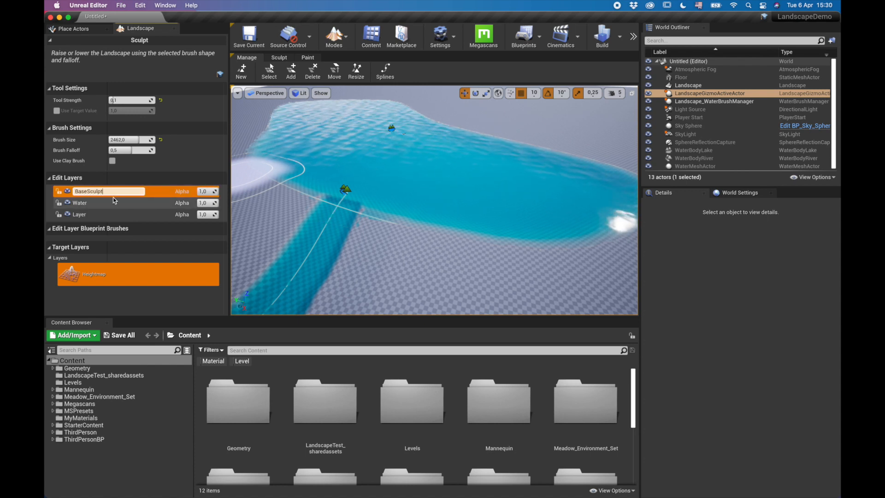
key("Return")
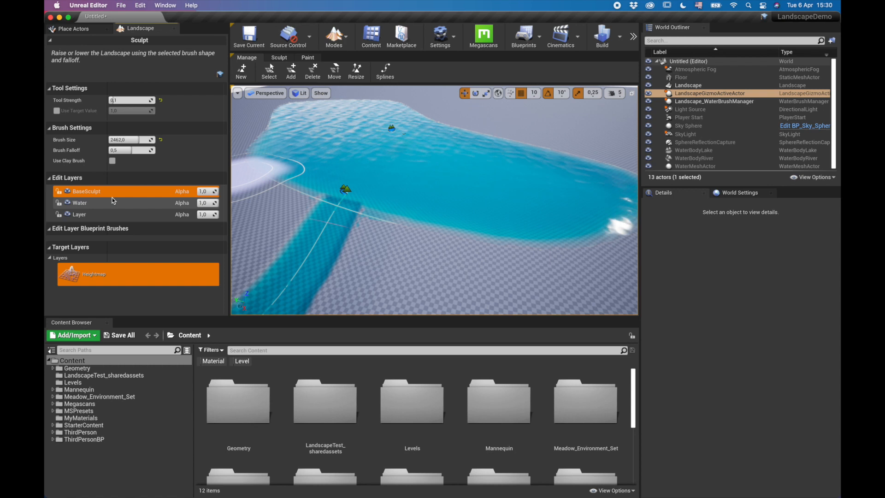
- Rename the original edit layer to BaseLayer and lock it against sculpting
left_click(80, 216)
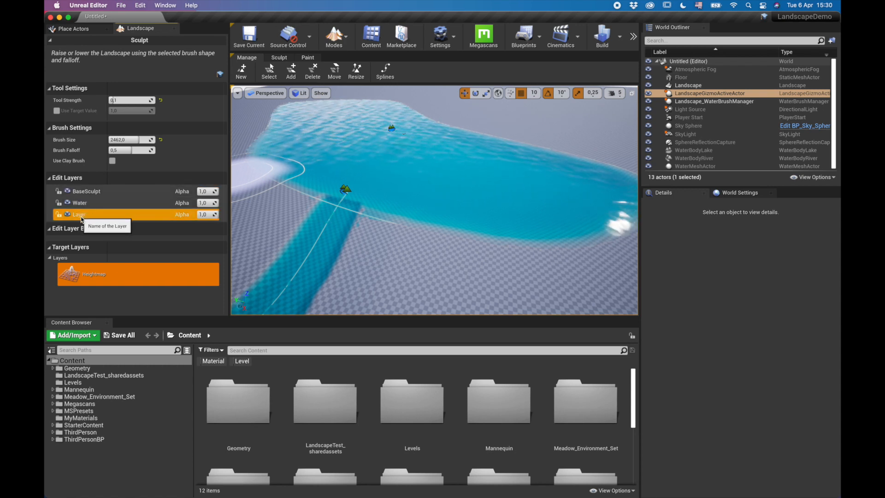
double_click(81, 217)
type("Base")
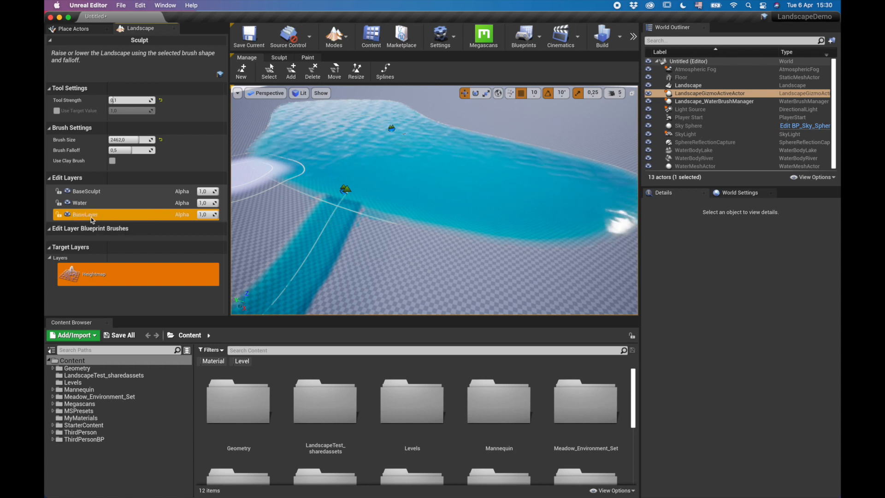
left_click(59, 215)
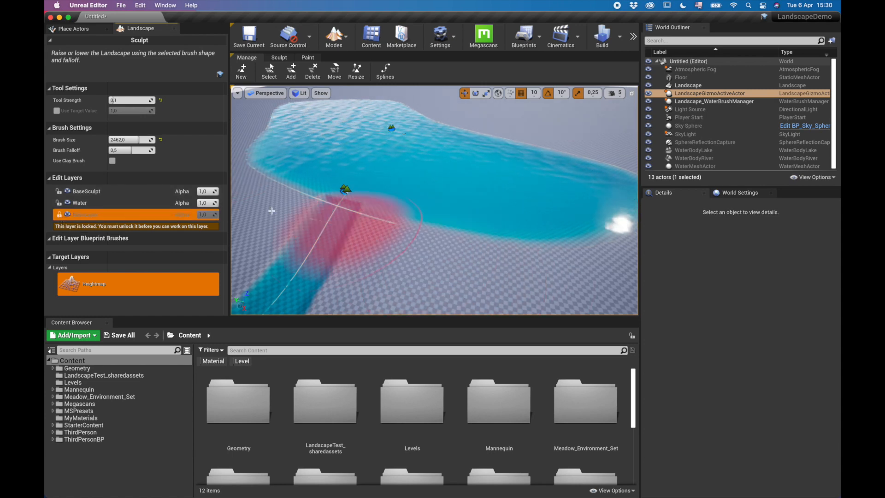
mouse_move(364, 234)
right_mouse_down()
mouse_move(427, 213)
mouse_move(385, 211)
mouse_move(363, 235)
right_mouse_up()
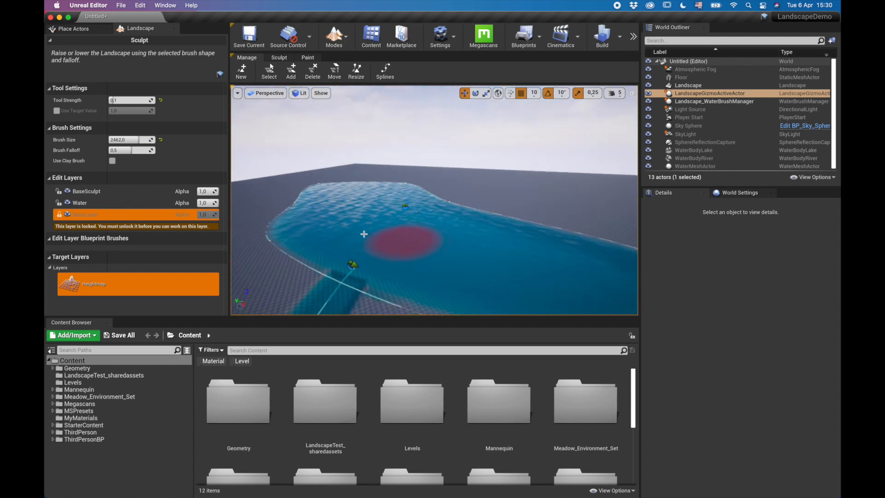
- Make BaseSculpt the active edit layer and reset the Sculpt tool to its default strength of 0.3 and brush size of 2048
left_click(87, 193)
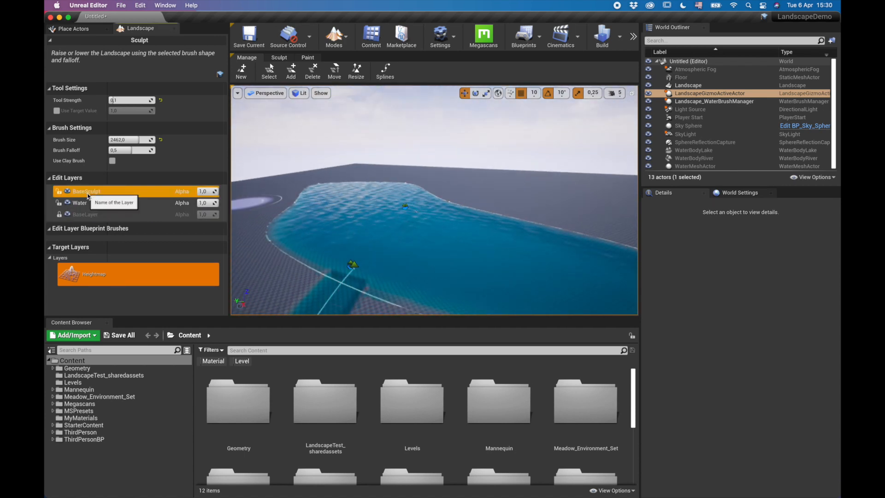
mouse_move(455, 215)
right_mouse_down()
mouse_move(526, 232)
mouse_move(426, 229)
mouse_move(524, 230)
mouse_move(457, 215)
right_mouse_up()
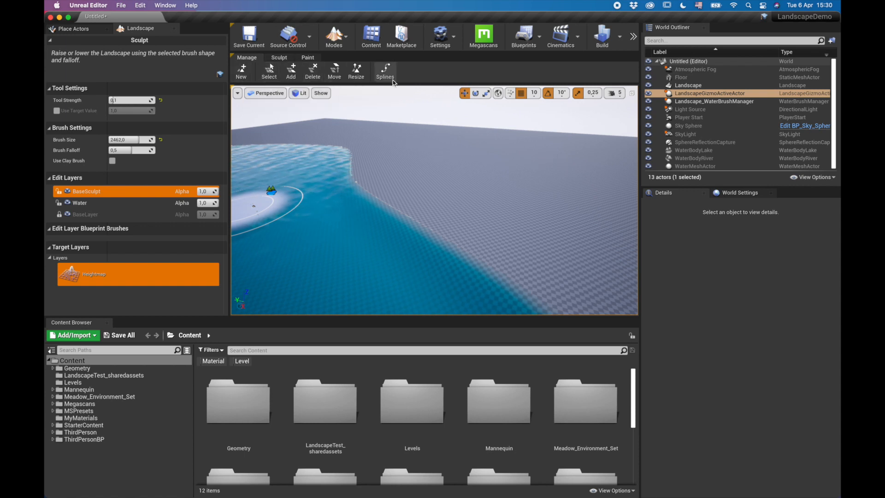
left_click(278, 58)
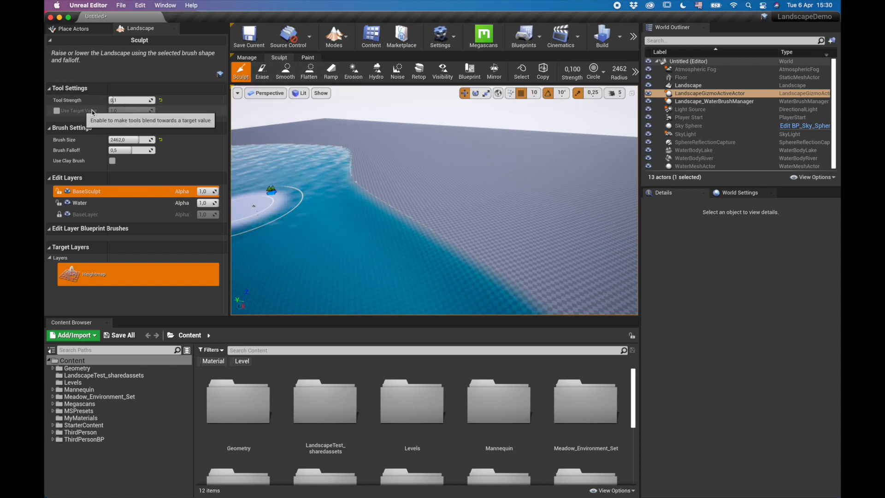
left_click(161, 101)
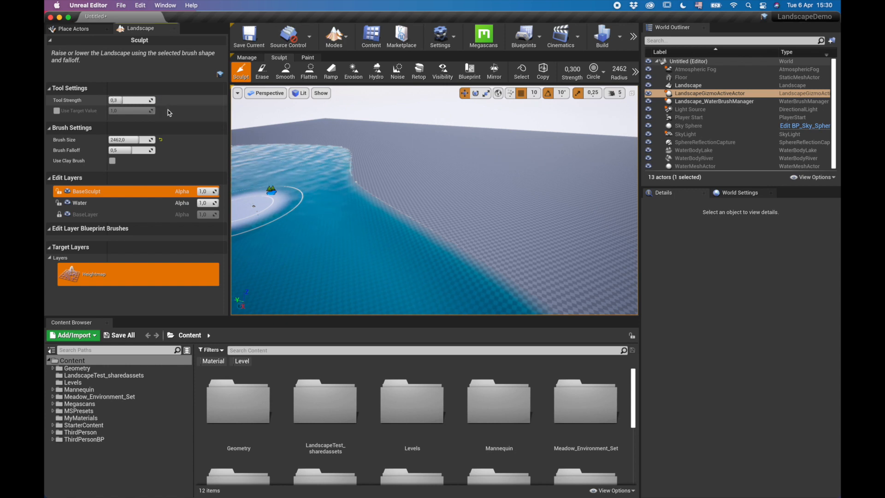
left_click(160, 140)
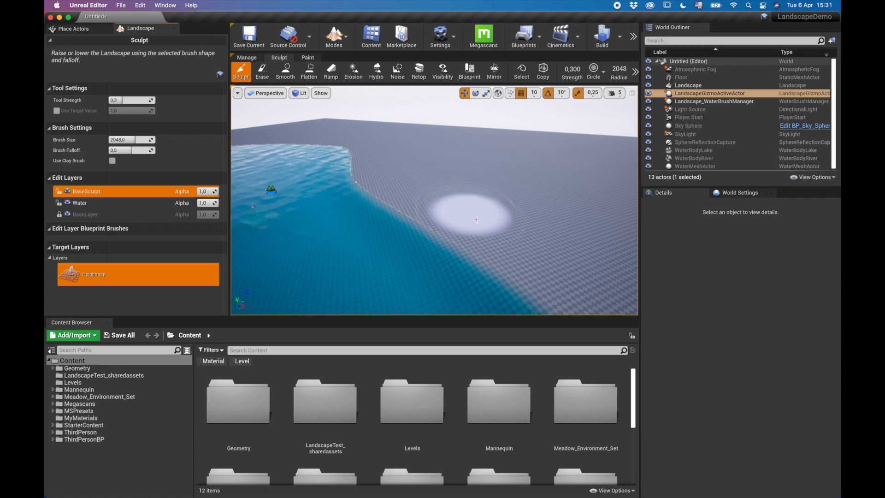
mouse_move(513, 229)
right_mouse_down()
mouse_move(517, 295)
mouse_move(500, 306)
mouse_move(442, 295)
right_mouse_up()
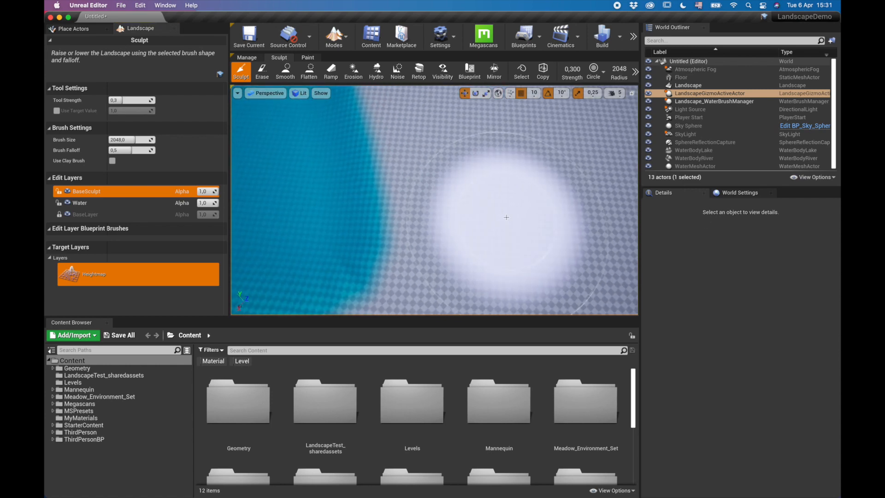
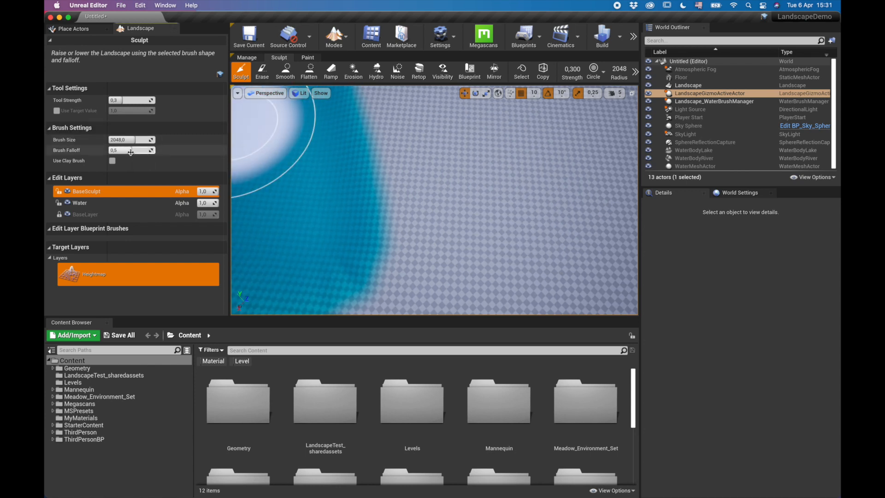
- Try a brush falloff of 0 by raising a test plateau on the flat ground beside the lake, and undo the stroke
left_click_drag(131, 151, 113, 151)
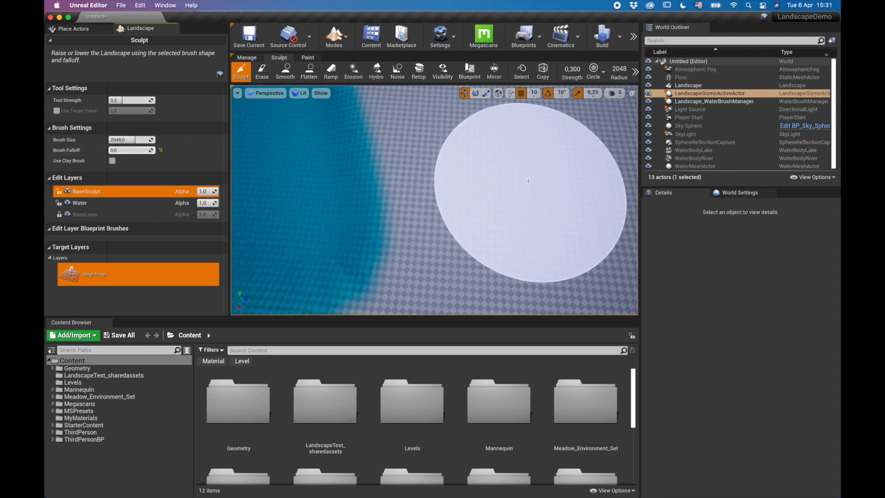
right_click_drag(508, 187, 494, 197)
left_click_drag(427, 211, 428, 210)
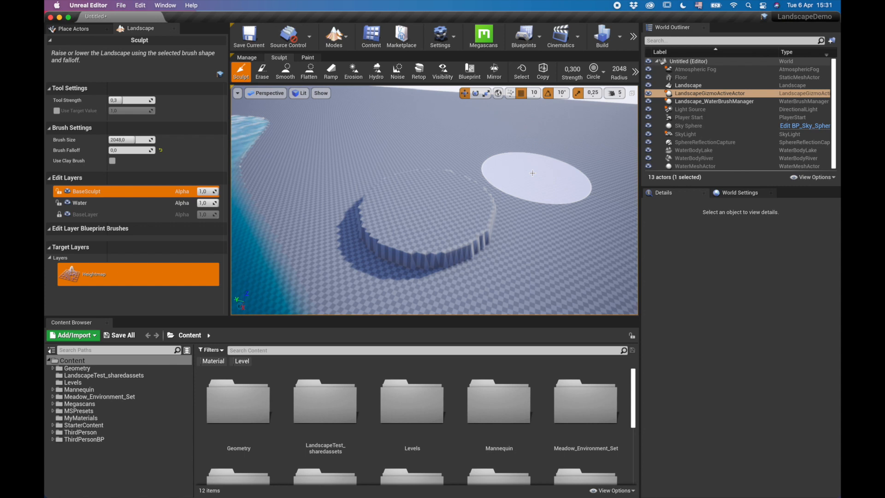
key("super+z")
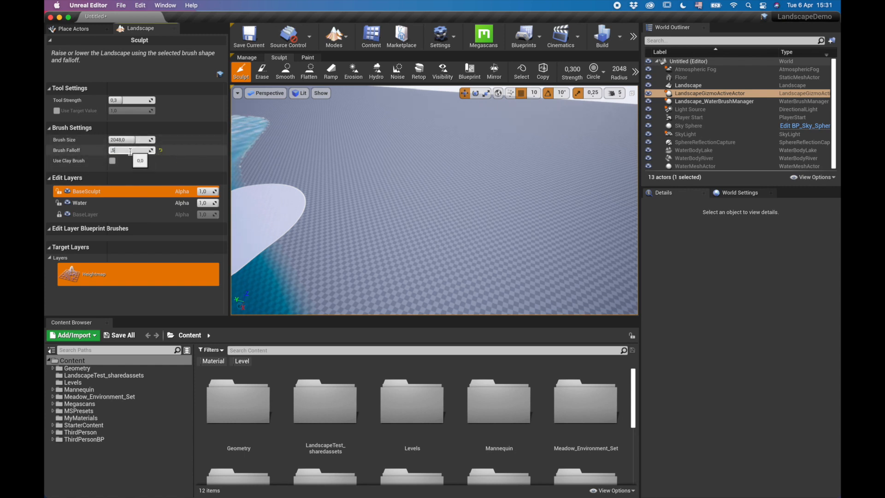
- Set the brush falloff to 0.5
key("Return")
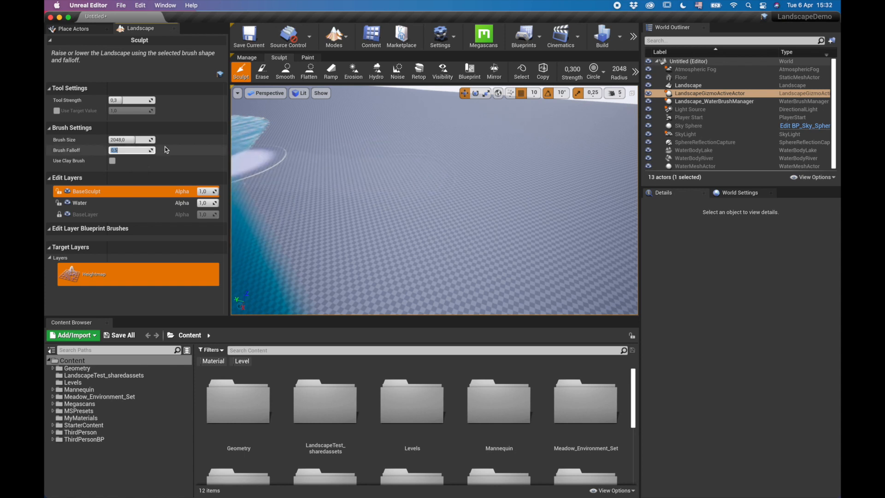
type(",1")
key("Return")
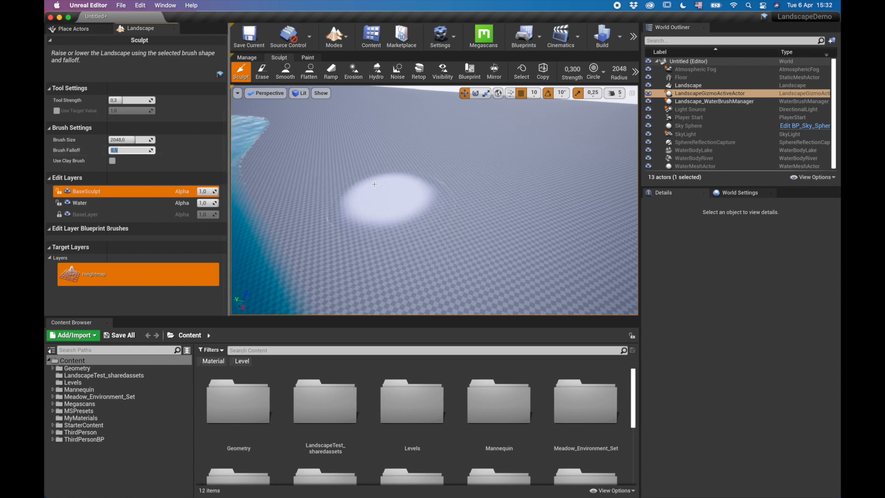
- Sculpt soft rolling hills on the BaseSculpt layer along one shore of the lake
mouse_move(337, 158)
left_mouse_down()
mouse_move(474, 233)
mouse_move(464, 198)
mouse_move(416, 195)
left_mouse_up()
mouse_move(382, 180)
right_mouse_down()
mouse_move(411, 185)
mouse_move(350, 184)
mouse_move(474, 181)
right_mouse_up()
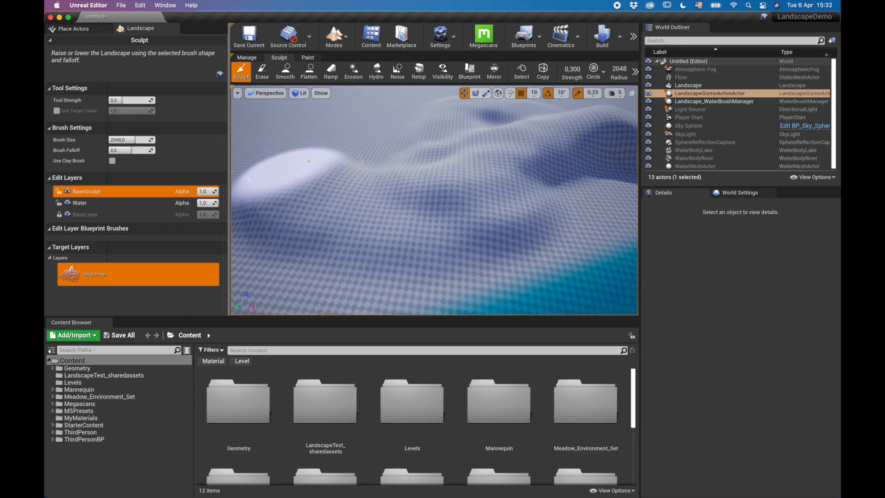
right_click_drag(322, 257, 390, 202)
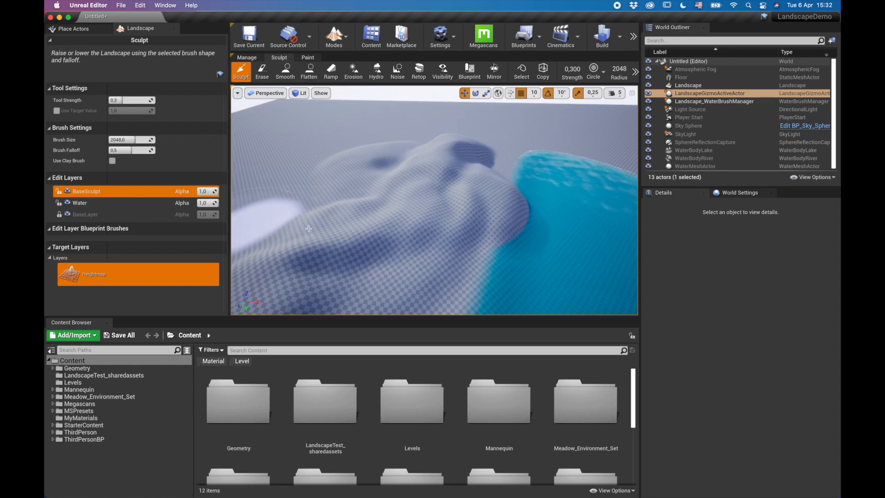
- Hide the BaseSculpt layer and show it again to compare the terrain with and without the sculpted hills
mouse_move(465, 243)
right_mouse_down()
mouse_move(318, 242)
mouse_move(489, 244)
mouse_move(466, 226)
mouse_move(455, 236)
right_mouse_up()
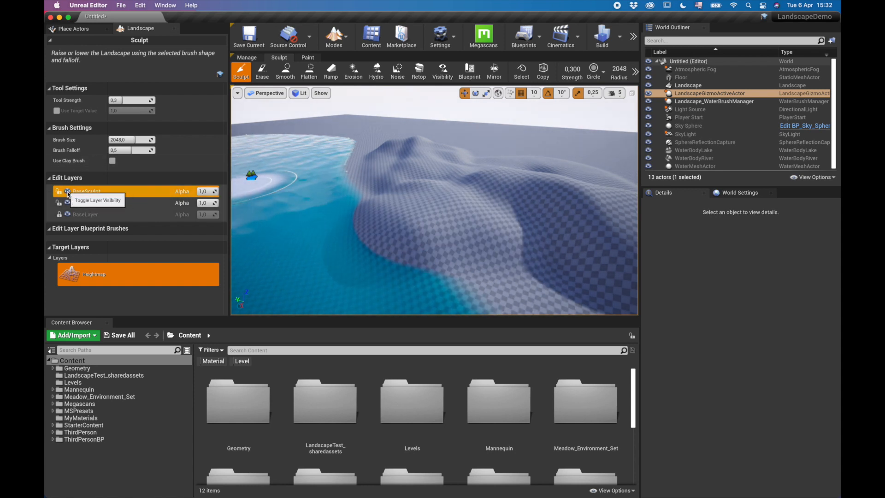
left_click(68, 193)
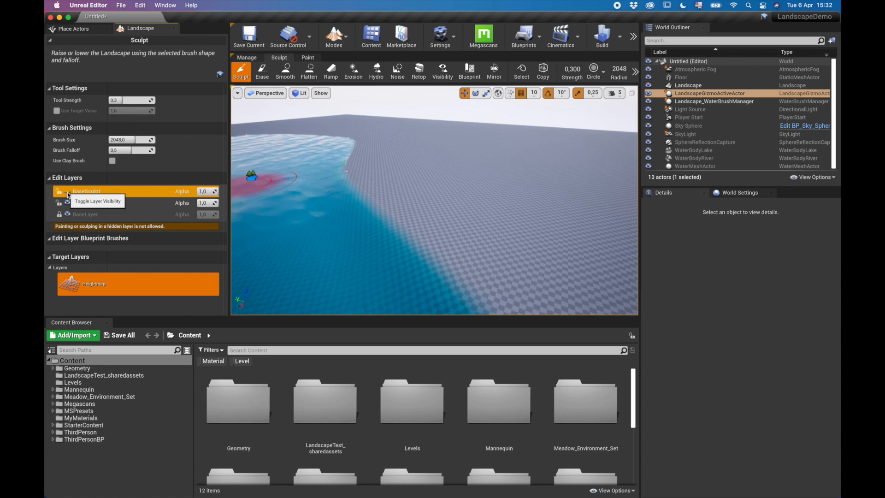
left_click(68, 192)
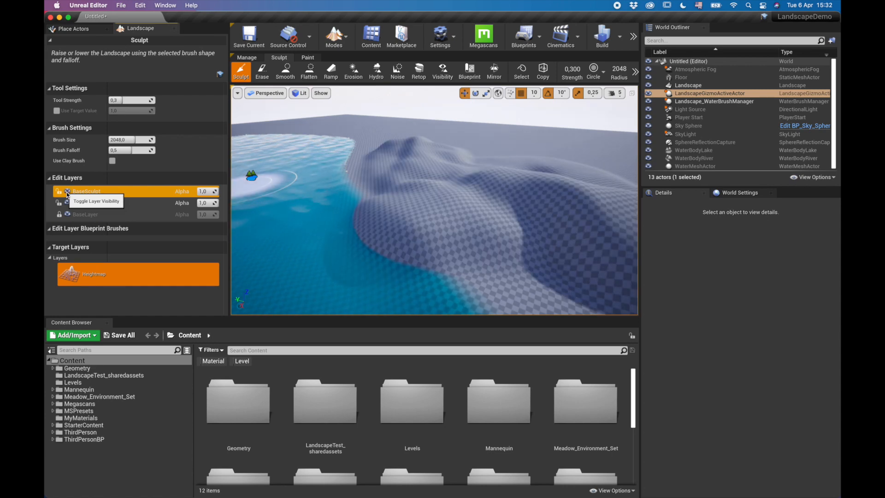
- Extend the sculpted hills on BaseSculpt around the end and far shore of the lake so that they enclose the water
mouse_move(409, 209)
right_mouse_down()
mouse_move(427, 235)
mouse_move(479, 242)
mouse_move(457, 201)
right_mouse_up()
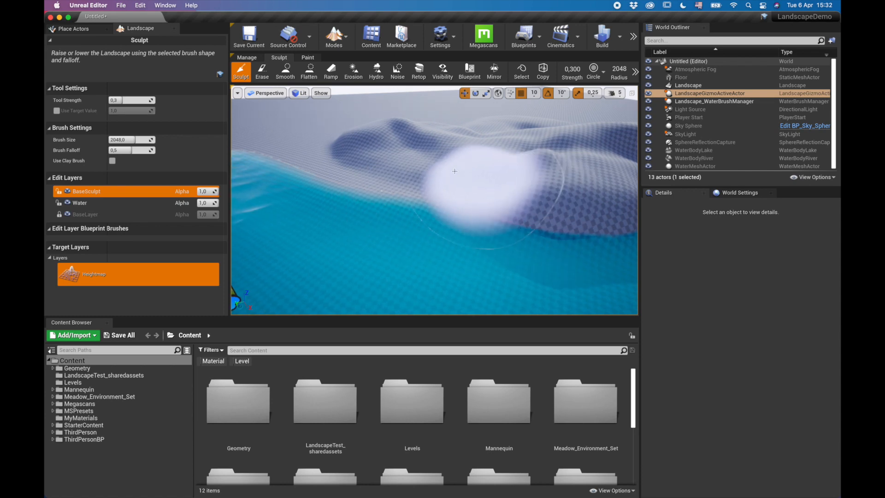
mouse_move(485, 145)
right_mouse_down()
mouse_move(461, 185)
mouse_move(466, 159)
mouse_move(486, 180)
mouse_move(454, 191)
mouse_move(474, 184)
mouse_move(362, 138)
mouse_move(470, 192)
right_mouse_up()
mouse_move(357, 202)
right_mouse_down()
mouse_move(411, 184)
mouse_move(341, 199)
right_mouse_up()
right_click_drag(405, 243, 420, 240)
mouse_move(379, 211)
left_mouse_down()
mouse_move(474, 175)
mouse_move(476, 198)
mouse_move(499, 219)
left_mouse_up()
mouse_move(498, 219)
right_mouse_down()
mouse_move(392, 239)
mouse_move(300, 237)
mouse_move(277, 233)
mouse_move(265, 205)
right_mouse_up()
mouse_move(384, 150)
left_mouse_down()
mouse_move(425, 159)
mouse_move(521, 132)
mouse_move(457, 163)
left_mouse_up()
mouse_move(457, 162)
right_mouse_down()
mouse_move(453, 173)
mouse_move(441, 154)
mouse_move(456, 174)
right_mouse_up()
mouse_move(436, 164)
left_mouse_down()
mouse_move(467, 156)
mouse_move(466, 181)
mouse_move(540, 148)
mouse_move(316, 182)
mouse_move(399, 180)
left_mouse_up()
right_click_drag(415, 171, 358, 180)
mouse_move(427, 163)
left_mouse_down()
mouse_move(379, 213)
mouse_move(415, 178)
mouse_move(565, 132)
mouse_move(452, 206)
left_mouse_up()
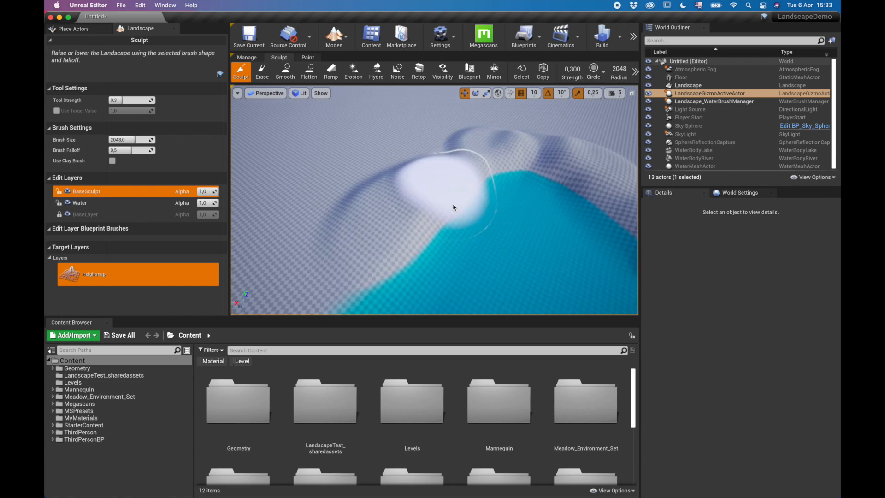
right_click_drag(415, 211, 348, 208)
left_click_drag(406, 210, 509, 211)
right_click_drag(509, 212, 415, 207)
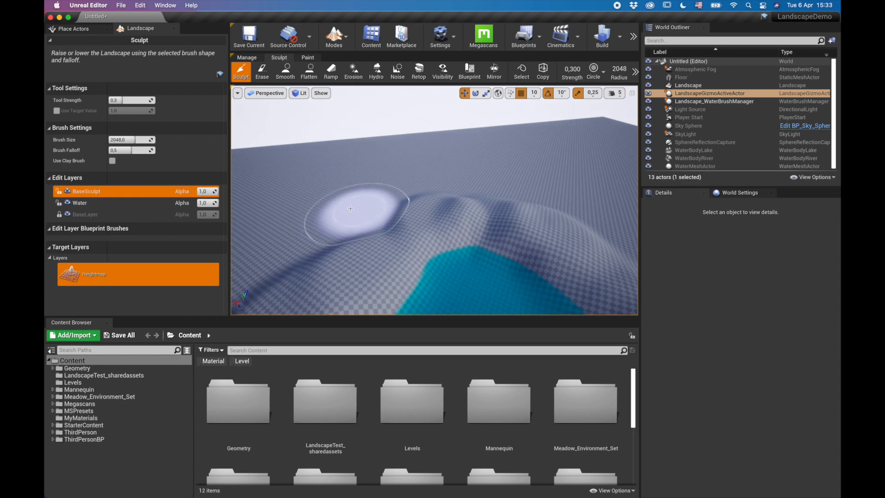
mouse_move(348, 207)
left_mouse_down()
mouse_move(380, 194)
mouse_move(414, 200)
left_mouse_up()
mouse_move(413, 200)
right_mouse_down()
mouse_move(594, 201)
mouse_move(589, 224)
right_mouse_up()
mouse_move(332, 219)
left_mouse_down()
mouse_move(348, 240)
mouse_move(295, 226)
mouse_move(433, 191)
left_mouse_up()
right_click_drag(401, 184, 491, 179)
mouse_move(401, 184)
left_mouse_down()
mouse_move(424, 237)
mouse_move(405, 253)
mouse_move(516, 199)
mouse_move(562, 208)
left_mouse_up()
right_click_drag(547, 247, 523, 268)
mouse_move(531, 258)
left_mouse_down()
mouse_move(359, 264)
mouse_move(278, 187)
mouse_move(320, 218)
mouse_move(263, 148)
left_mouse_up()
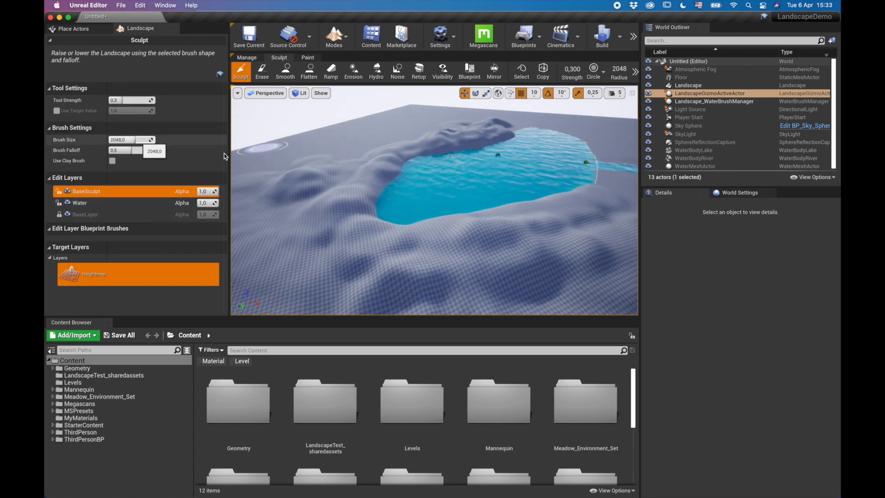
- Enlarge the brush size to about 3163 and raise taller, broader mountains on the ground behind the shoreline hills
mouse_move(304, 217)
right_mouse_down()
mouse_move(258, 224)
mouse_move(317, 208)
right_mouse_up()
key("bracketright")
left_click_drag(316, 200, 327, 186)
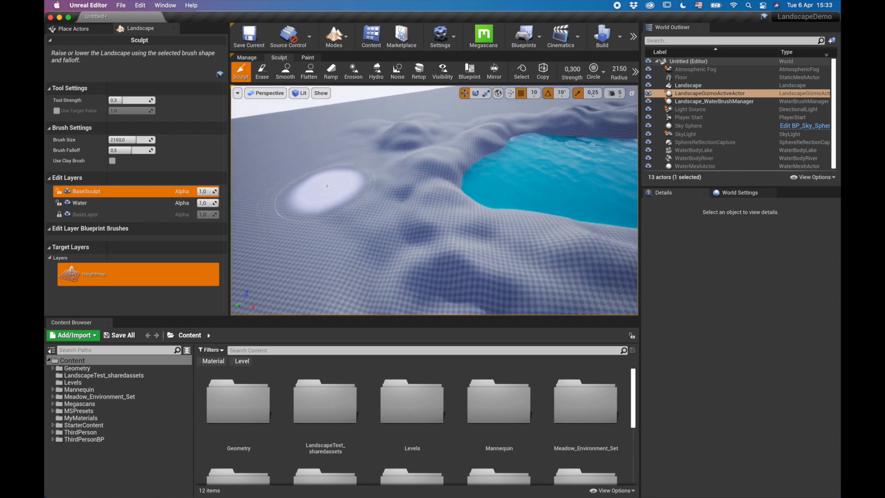
key("bracketright")
key("bracketleft")
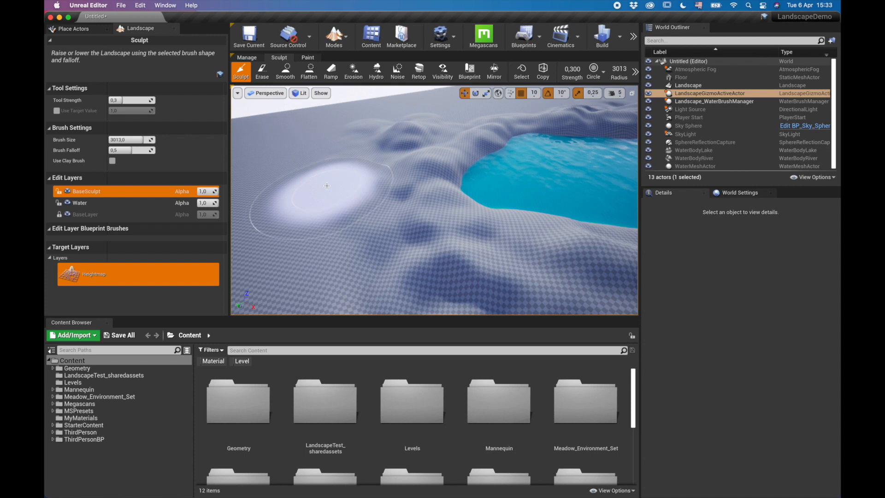
right_click_drag(327, 186, 308, 150)
key("d")
left_click_drag(308, 149, 348, 146)
right_click_drag(348, 146, 406, 194)
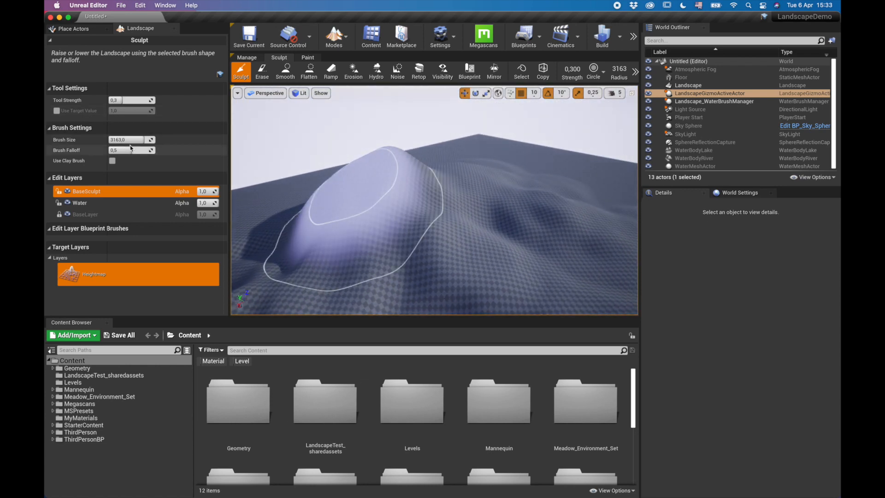
- Reduce the brush size to about 1913 and sculpt smaller hills on the terrain behind the lake shore
mouse_move(137, 140)
left_mouse_down()
mouse_move(125, 140)
mouse_move(132, 139)
left_mouse_up()
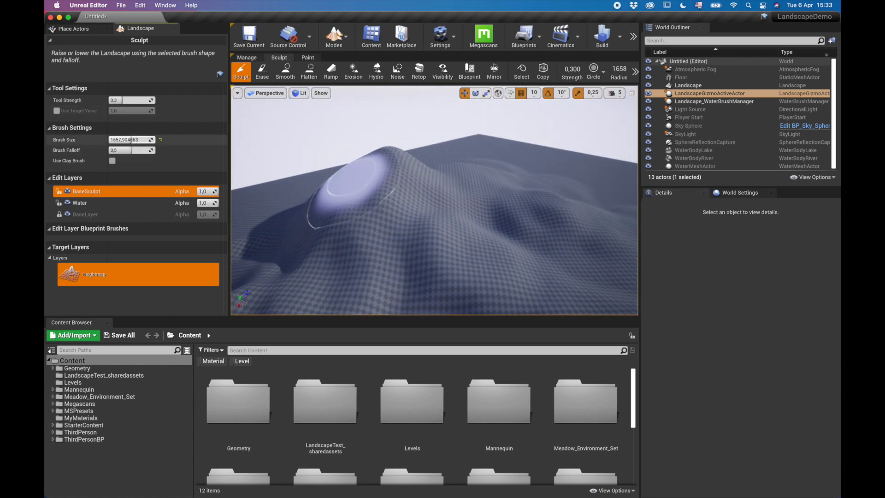
right_click_drag(462, 182, 493, 189)
left_click_drag(481, 170, 561, 186)
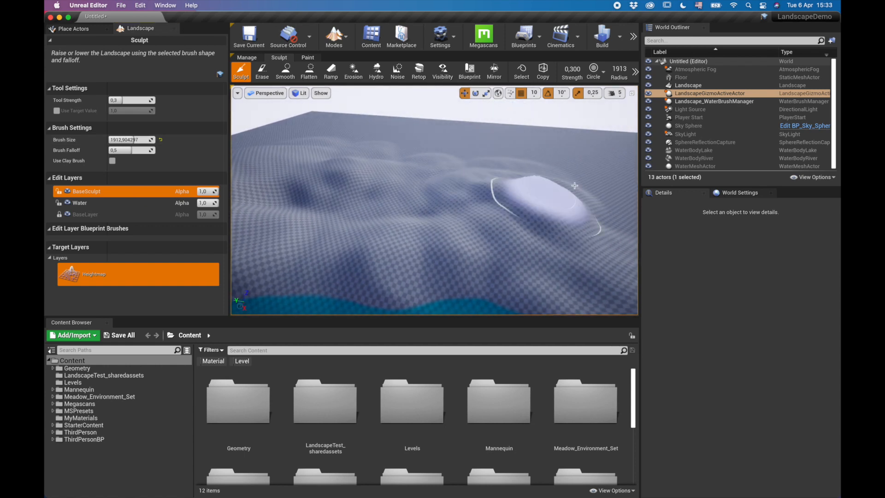
right_click_drag(566, 174, 599, 179)
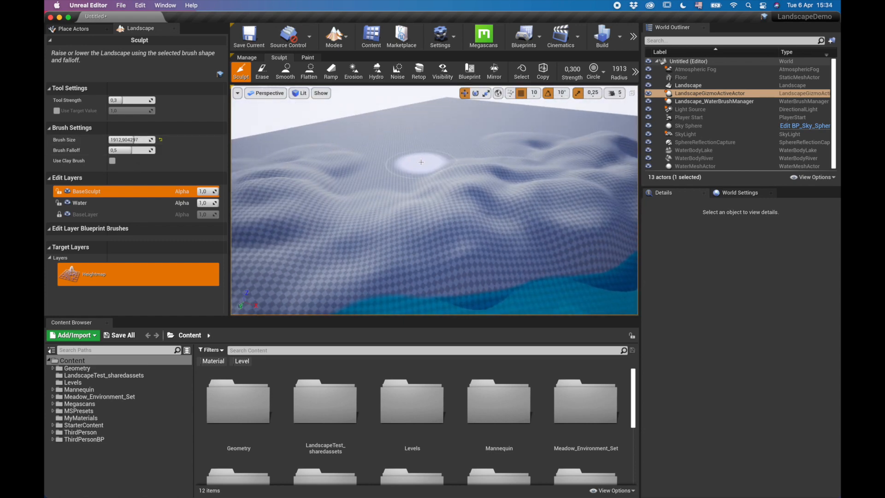
- Sculpt further hills behind the shore, enlarge the brush size to 2822, and raise hills beside the river and around the lake's end
mouse_move(426, 151)
left_mouse_down()
mouse_move(355, 174)
mouse_move(498, 149)
mouse_move(409, 156)
mouse_move(533, 157)
left_mouse_up()
key("d")
mouse_move(532, 156)
right_mouse_down()
mouse_move(484, 154)
mouse_move(533, 157)
mouse_move(512, 180)
mouse_move(479, 177)
mouse_move(415, 216)
mouse_move(374, 189)
mouse_move(355, 189)
mouse_move(573, 164)
right_mouse_up()
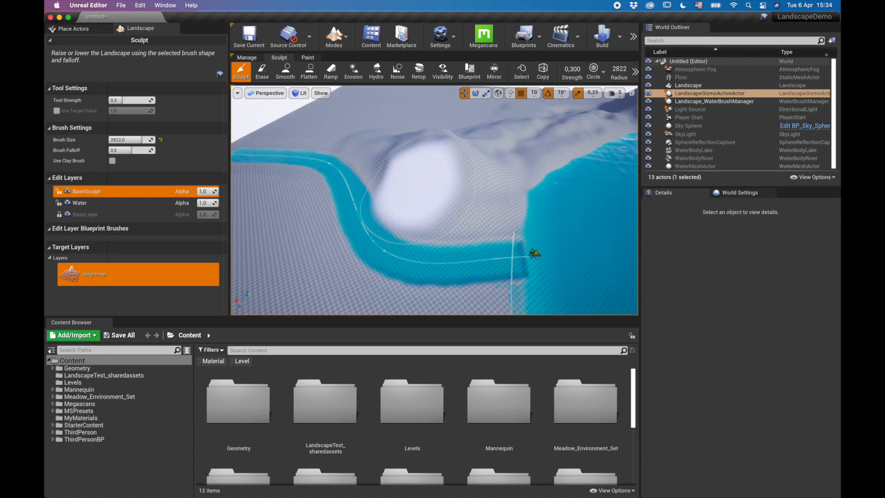
mouse_move(418, 189)
right_mouse_down()
mouse_move(549, 179)
mouse_move(534, 185)
right_mouse_up()
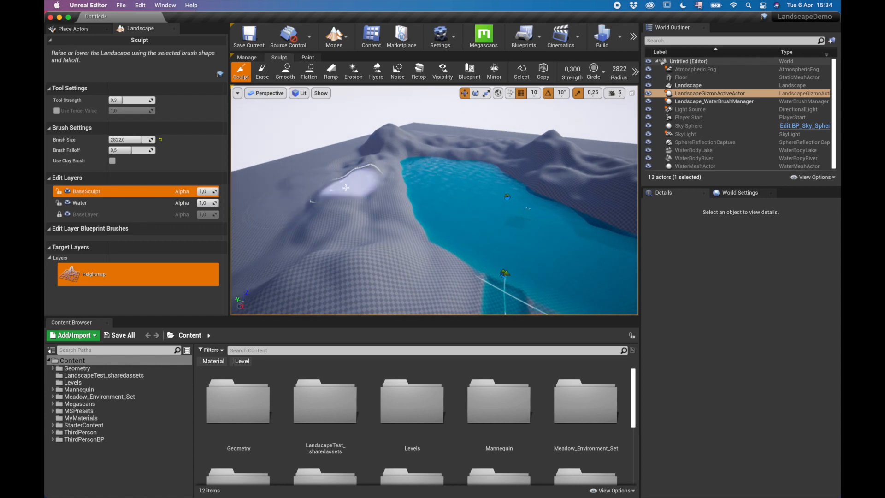
right_click_drag(359, 219, 379, 180)
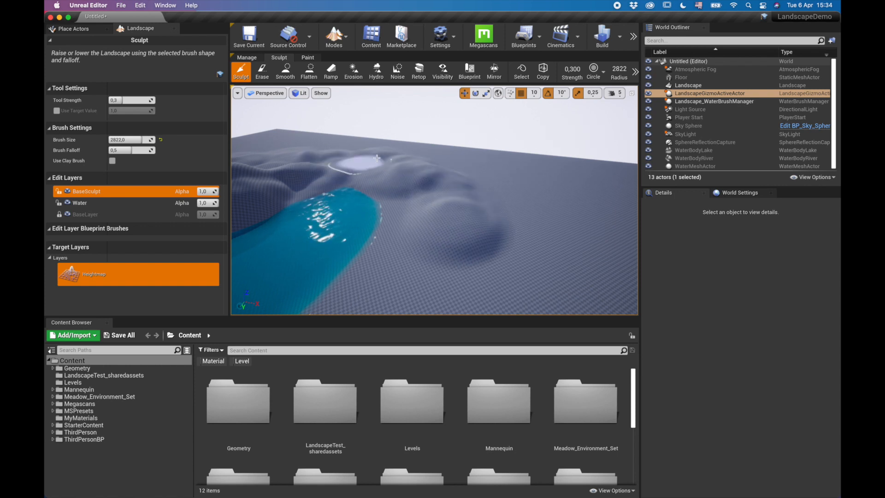
mouse_move(397, 215)
left_mouse_down()
mouse_move(455, 247)
mouse_move(425, 164)
left_mouse_up()
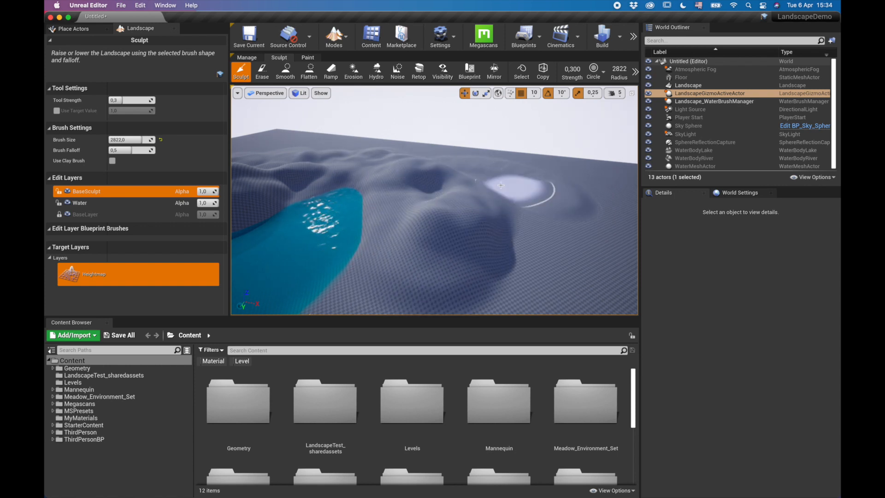
- Set the tool strength to 0.5 and the brush size to 4373, and raise large mountains on the flat ground beside the river
right_click_drag(311, 214, 418, 217)
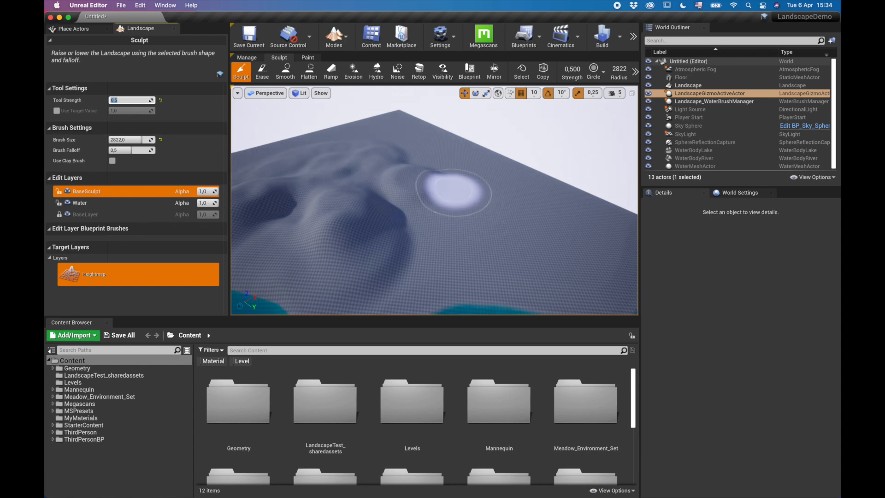
right_click_drag(454, 193, 413, 193)
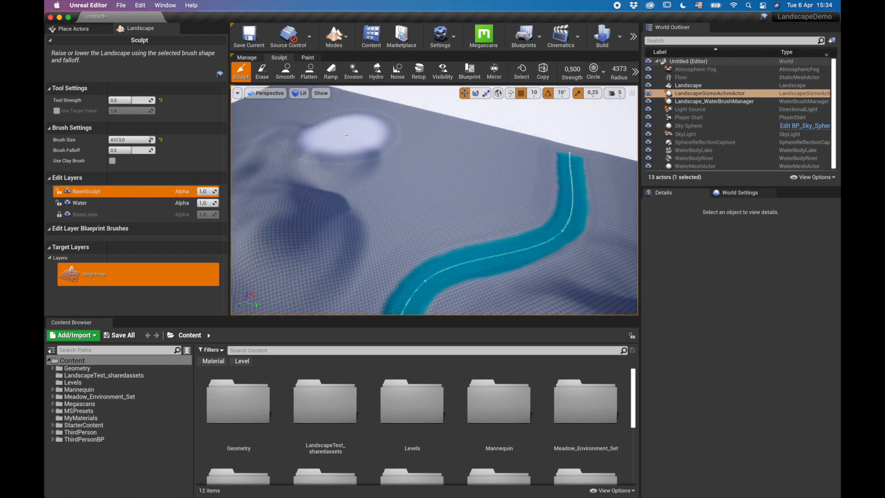
mouse_move(390, 157)
left_mouse_down()
mouse_move(445, 146)
mouse_move(509, 162)
left_mouse_up()
mouse_move(510, 162)
right_mouse_down()
mouse_move(396, 138)
mouse_move(355, 159)
mouse_move(392, 168)
mouse_move(427, 159)
right_mouse_up()
mouse_move(508, 172)
left_mouse_down()
mouse_move(337, 221)
mouse_move(521, 185)
left_mouse_up()
mouse_move(521, 185)
right_mouse_down()
mouse_move(474, 178)
mouse_move(410, 148)
mouse_move(408, 199)
right_mouse_up()
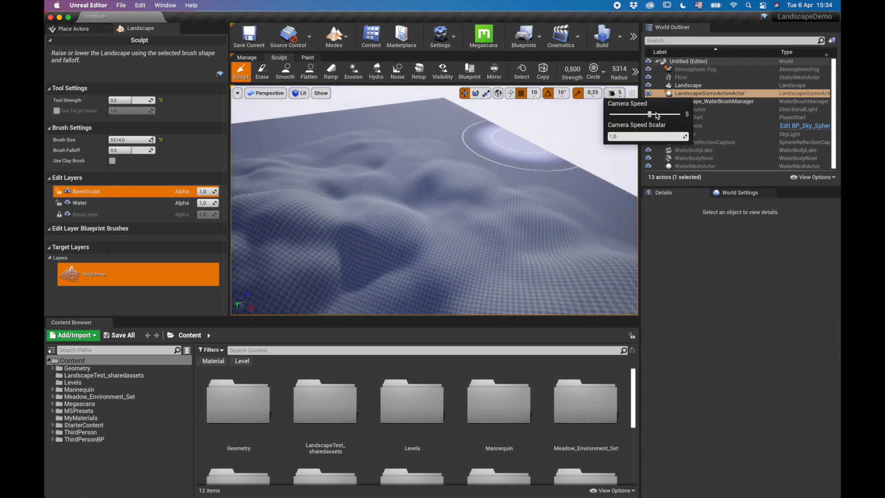
- Set the brush size to 5314 and the camera speed to 7, and sculpt broad mountains on the open ground beyond the lake's end
mouse_move(539, 182)
right_mouse_down()
mouse_move(620, 188)
mouse_move(516, 187)
mouse_move(454, 171)
mouse_move(560, 226)
right_mouse_up()
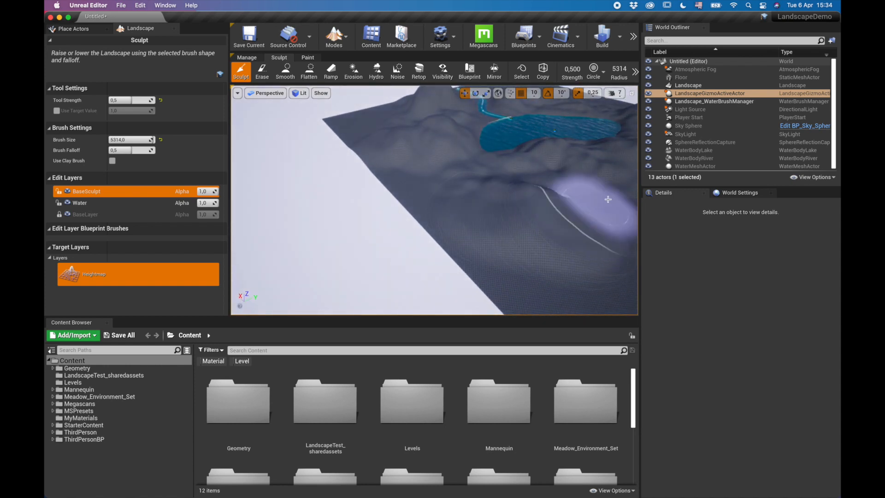
mouse_move(479, 203)
right_mouse_down()
mouse_move(572, 210)
mouse_move(480, 212)
right_mouse_up()
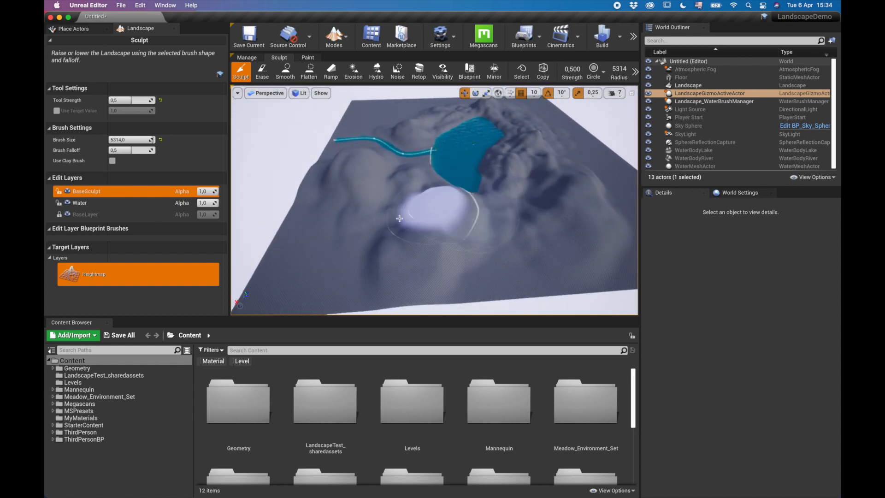
left_click_drag(484, 261, 373, 258)
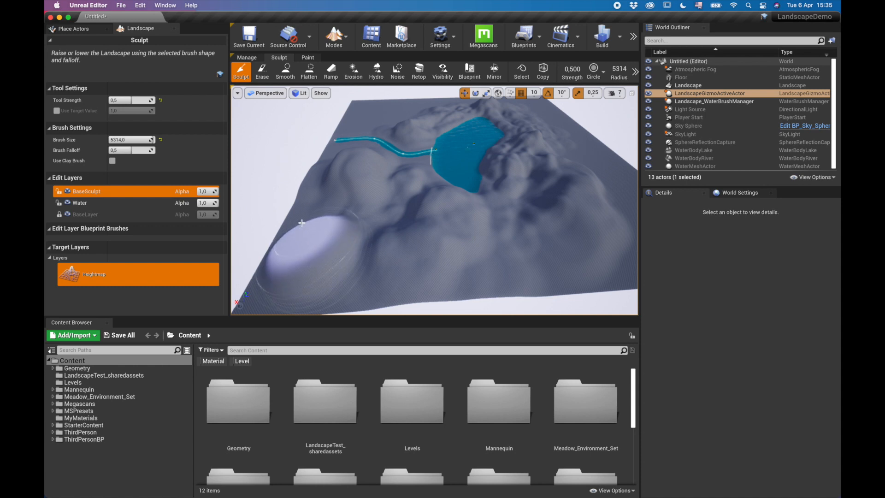
mouse_move(471, 206)
right_mouse_down()
mouse_move(318, 171)
mouse_move(360, 190)
right_mouse_up()
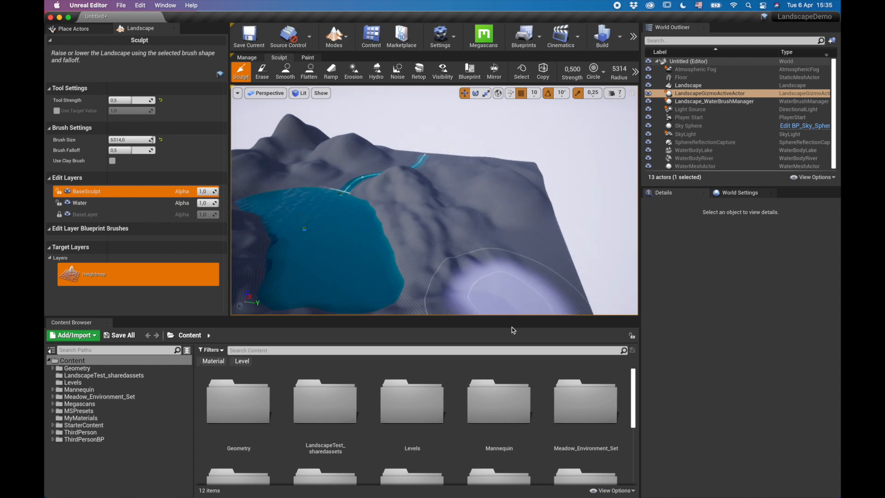
- Raise the ground between the lakeside hills and the landscape's outer edge, continuing over the flat area near the corner
mouse_move(554, 281)
left_mouse_down()
mouse_move(521, 243)
mouse_move(514, 212)
left_mouse_up()
mouse_move(514, 212)
right_mouse_down()
mouse_move(567, 202)
mouse_move(581, 210)
right_mouse_up()
mouse_move(479, 210)
right_mouse_down()
mouse_move(443, 214)
mouse_move(484, 219)
mouse_move(438, 221)
mouse_move(466, 217)
mouse_move(393, 194)
right_mouse_up()
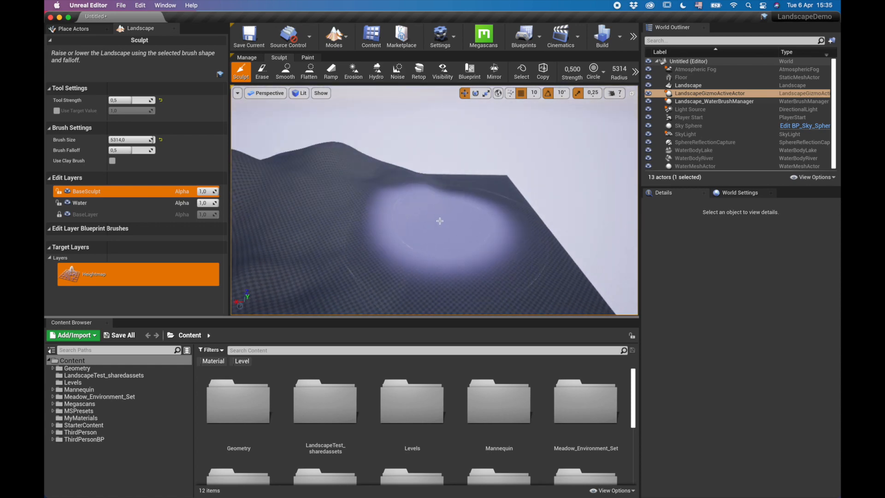
left_click_drag(441, 221, 458, 198)
right_click_drag(458, 198, 562, 196)
right_click_drag(480, 246, 456, 249)
left_click_drag(457, 250, 444, 245)
- Build up the remaining low ground along the landscape's outer border and near its corner with more broad mountains
right_click_drag(445, 244, 571, 240)
mouse_move(444, 245)
left_mouse_down()
mouse_move(474, 226)
mouse_move(322, 229)
left_mouse_up()
right_click_drag(278, 209, 415, 230)
left_click_drag(278, 210, 283, 176)
right_click_drag(401, 180, 376, 182)
right_click_drag(408, 212, 389, 224)
left_click_drag(488, 138, 480, 136)
mouse_move(480, 136)
right_mouse_down()
mouse_move(512, 129)
mouse_move(461, 184)
mouse_move(489, 198)
right_mouse_up()
right_click(481, 136)
right_click_drag(296, 210, 286, 205)
right_click_drag(352, 139, 353, 139)
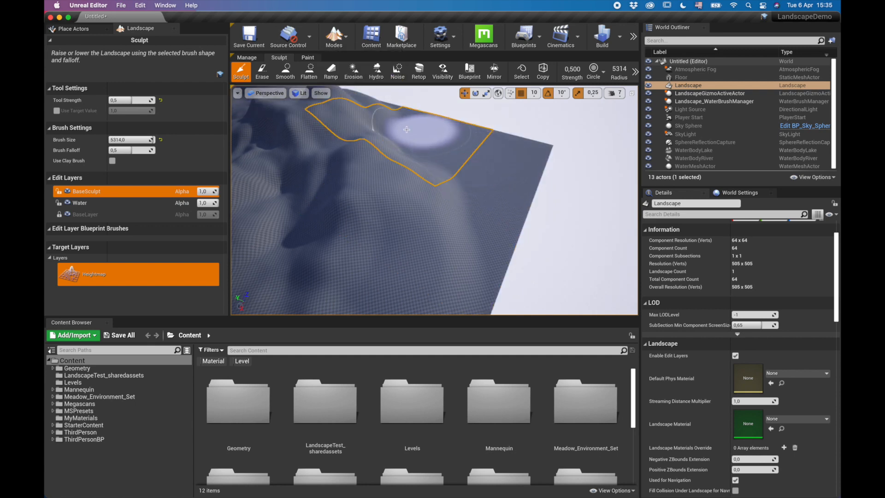
left_click_drag(431, 162, 395, 191)
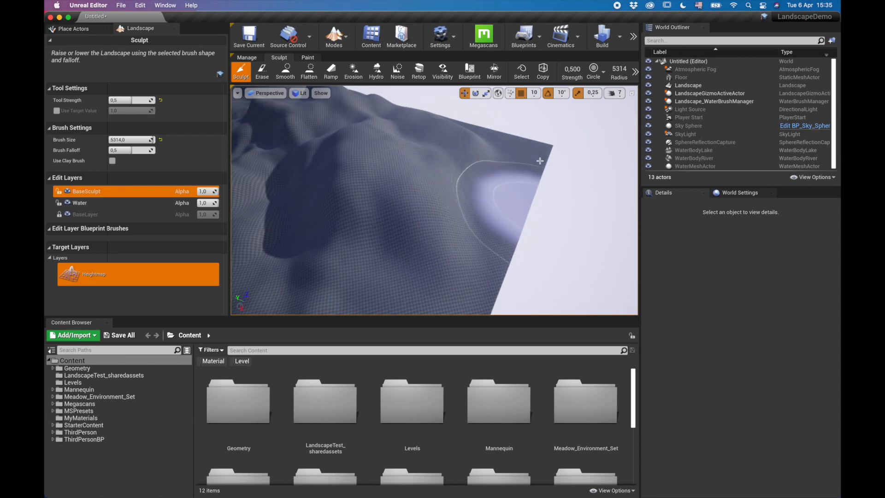
- Raise mountains on both sides of the river's outer end, leaving the river running through a valley
mouse_move(348, 221)
right_mouse_down()
mouse_move(249, 182)
mouse_move(346, 227)
mouse_move(349, 240)
mouse_move(360, 226)
mouse_move(346, 215)
right_mouse_up()
key("w")
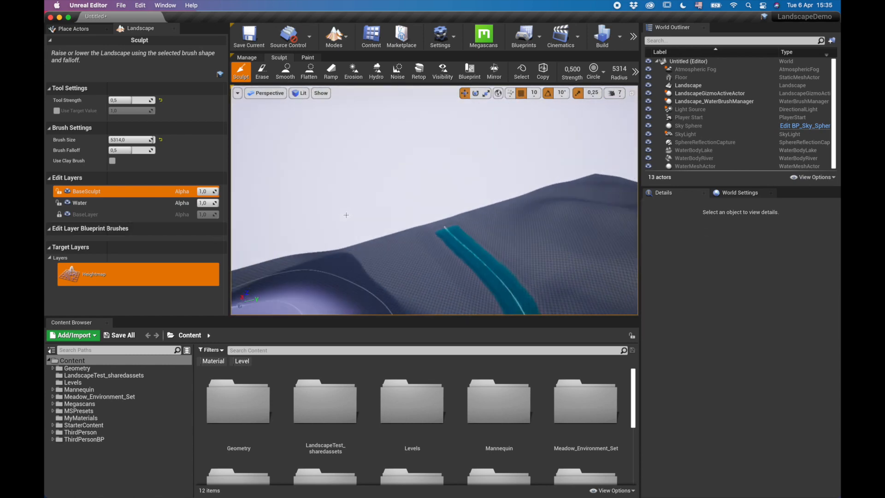
mouse_move(380, 244)
left_mouse_down()
mouse_move(386, 253)
mouse_move(372, 260)
left_mouse_up()
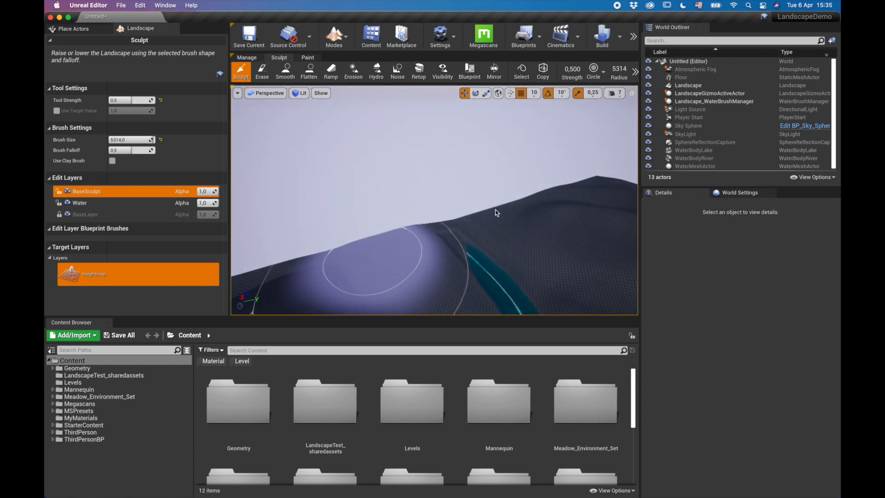
right_click_drag(541, 213, 529, 232)
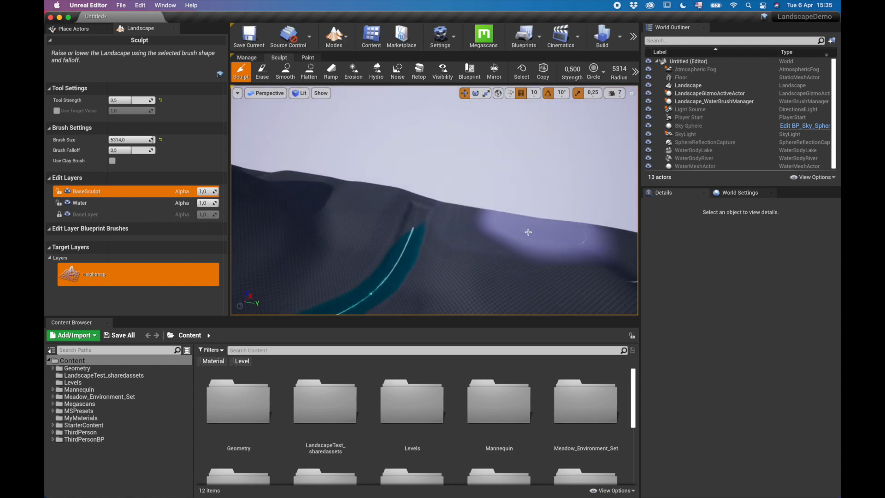
mouse_move(535, 228)
left_mouse_down()
mouse_move(567, 234)
mouse_move(537, 205)
mouse_move(541, 191)
mouse_move(469, 189)
left_mouse_up()
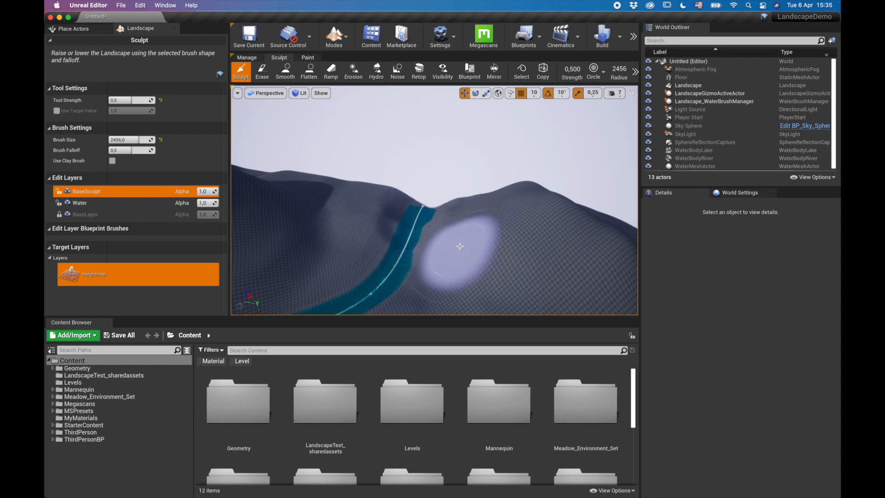
- Set the brush size to 3624 and sculpt higher ridges on the low terrain between the existing mountains
right_click_drag(424, 231, 470, 272)
right_click_drag(369, 245, 405, 240)
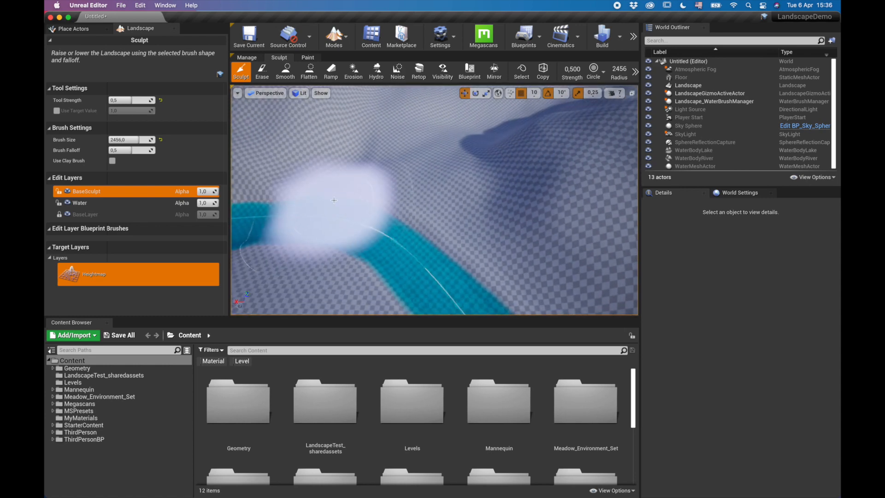
mouse_move(530, 175)
right_mouse_down()
mouse_move(604, 143)
mouse_move(631, 143)
mouse_move(622, 164)
mouse_move(590, 150)
mouse_move(525, 166)
mouse_move(586, 173)
mouse_move(595, 185)
mouse_move(604, 182)
mouse_move(428, 180)
right_mouse_up()
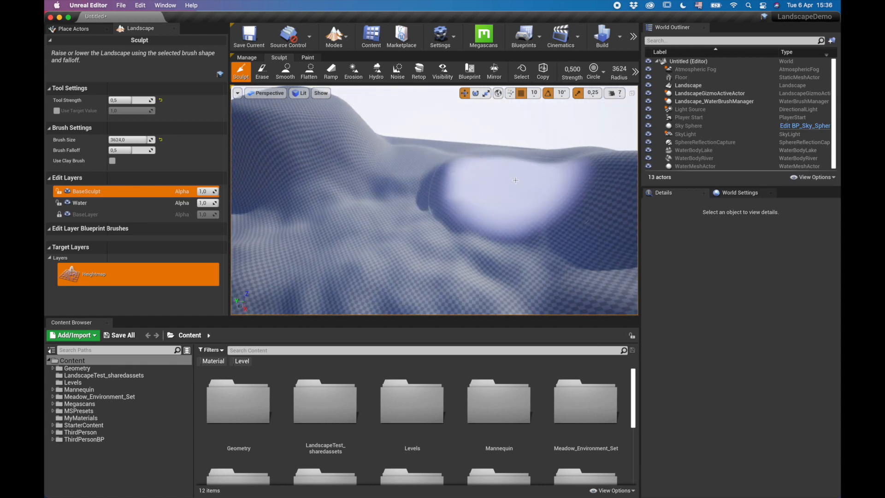
left_click_drag(405, 142, 531, 247)
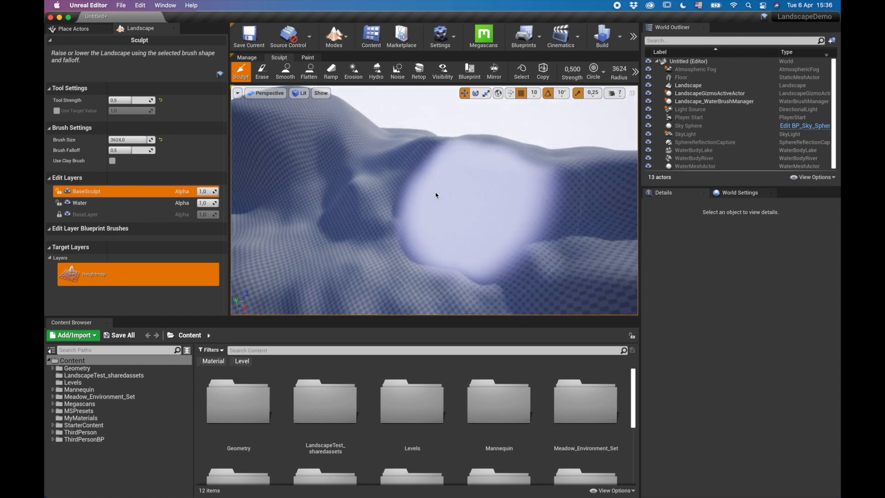
right_click_drag(454, 208, 495, 191)
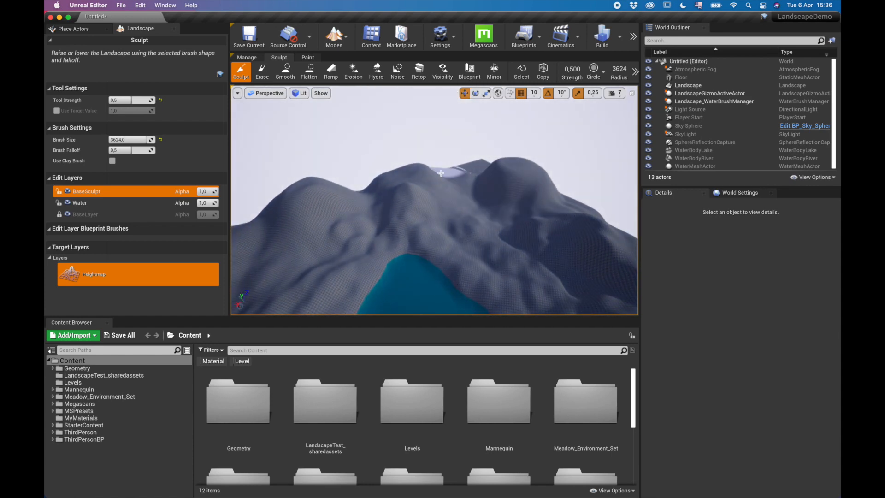
- Add further peaks and ridges to the mountain slopes behind the lake, keeping the 3624 brush size
mouse_move(360, 205)
right_mouse_down()
mouse_move(341, 202)
mouse_move(364, 200)
right_mouse_up()
right_click_drag(442, 240, 541, 214)
mouse_move(376, 155)
left_mouse_down()
mouse_move(345, 162)
mouse_move(389, 165)
mouse_move(349, 215)
left_mouse_up()
right_click_drag(349, 216, 233, 221)
mouse_move(383, 189)
left_mouse_down()
mouse_move(415, 198)
mouse_move(465, 192)
mouse_move(340, 185)
mouse_move(480, 203)
left_mouse_up()
right_click_drag(480, 203, 558, 205)
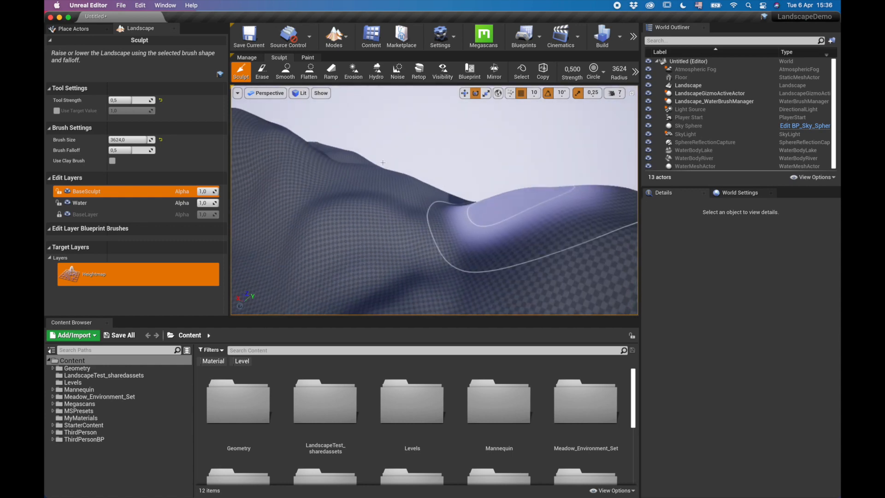
mouse_move(383, 163)
left_mouse_down()
mouse_move(369, 188)
mouse_move(411, 202)
left_mouse_up()
right_click_drag(410, 202, 332, 204)
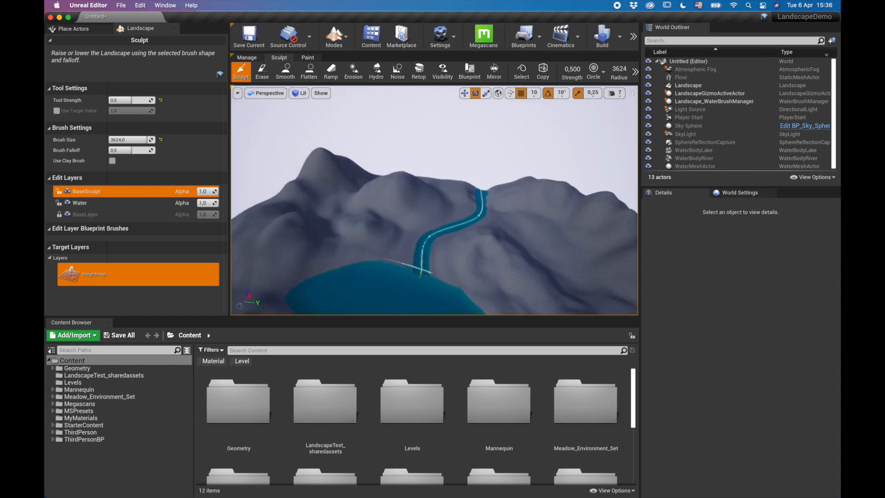
- Play the level in the editor from the lake and move the character through the water to examine its depth and surface
mouse_move(417, 230)
right_mouse_down()
mouse_move(402, 259)
mouse_move(411, 247)
mouse_move(427, 251)
mouse_move(431, 270)
right_mouse_up()
key("w")
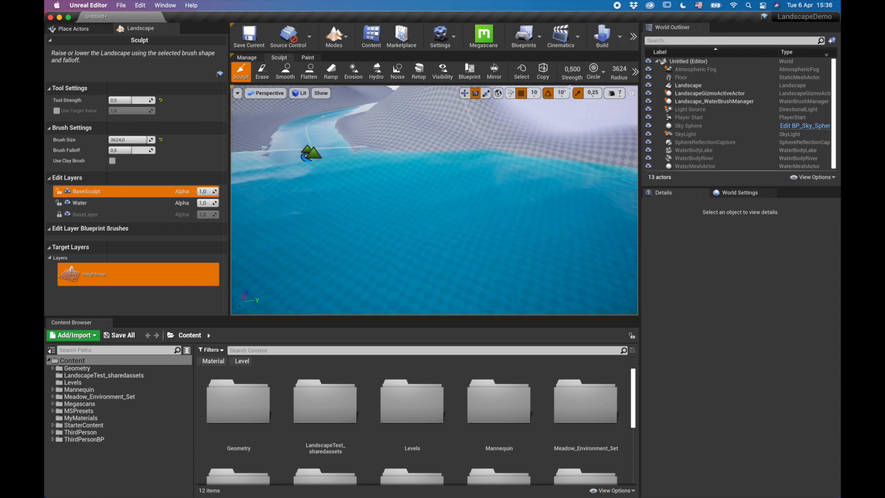
key("alt+p")
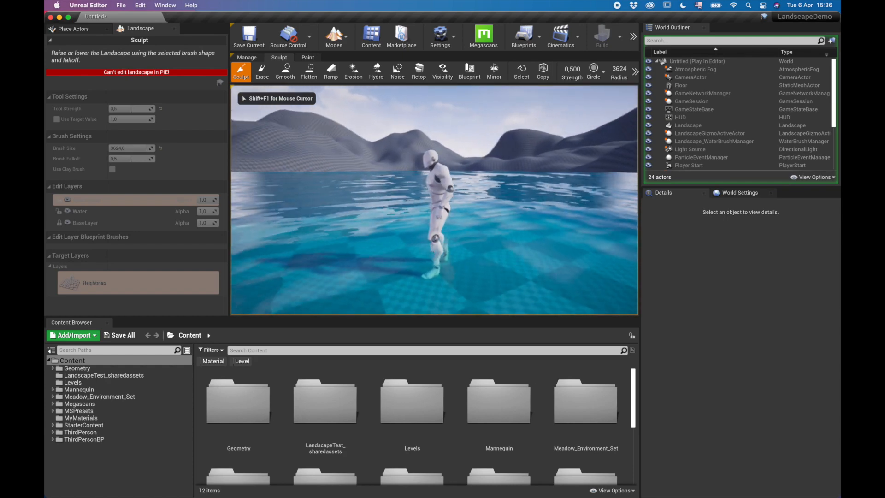
key("s")
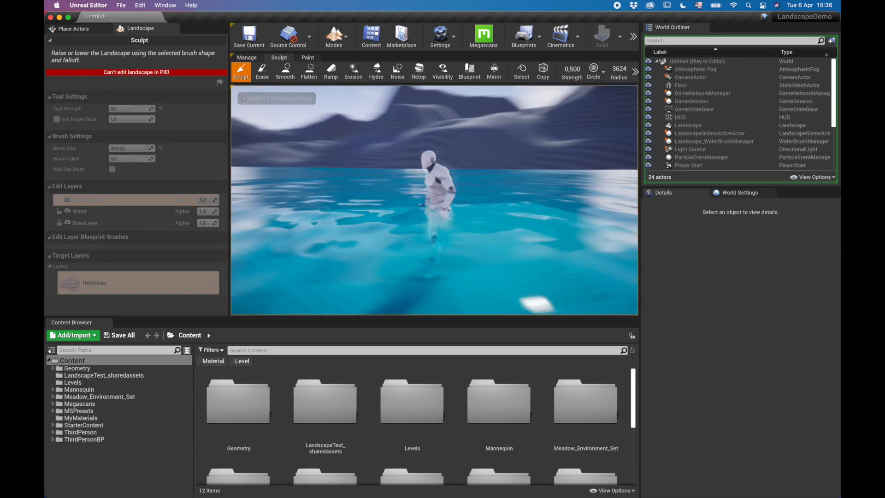
key("w")
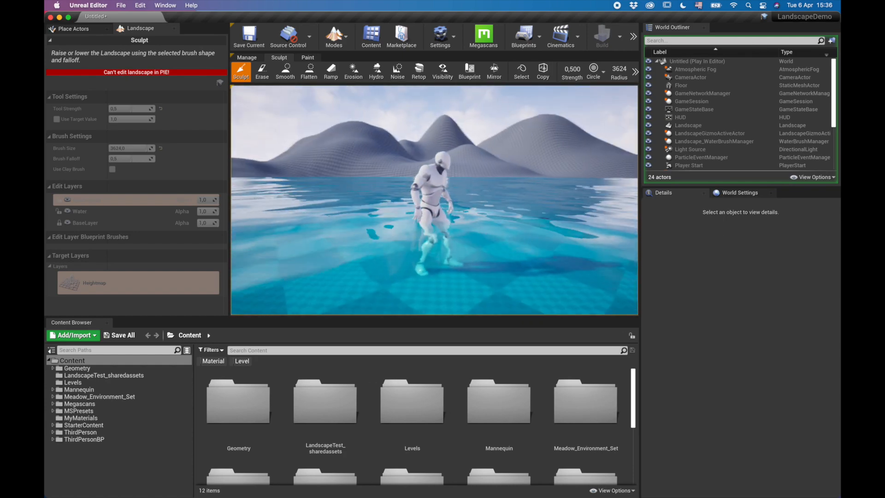
key("w")
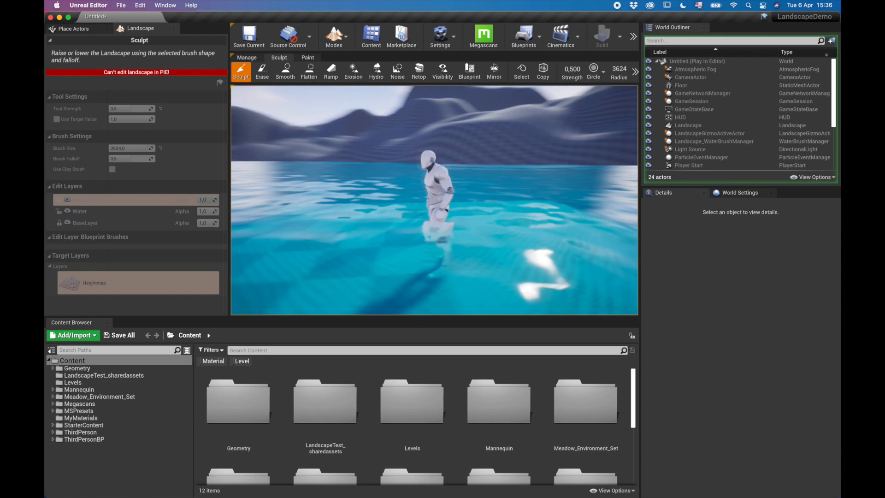
- Run the character out of the lake and over the sculpted hills to inspect the terrain and the lake and river views
key("w")
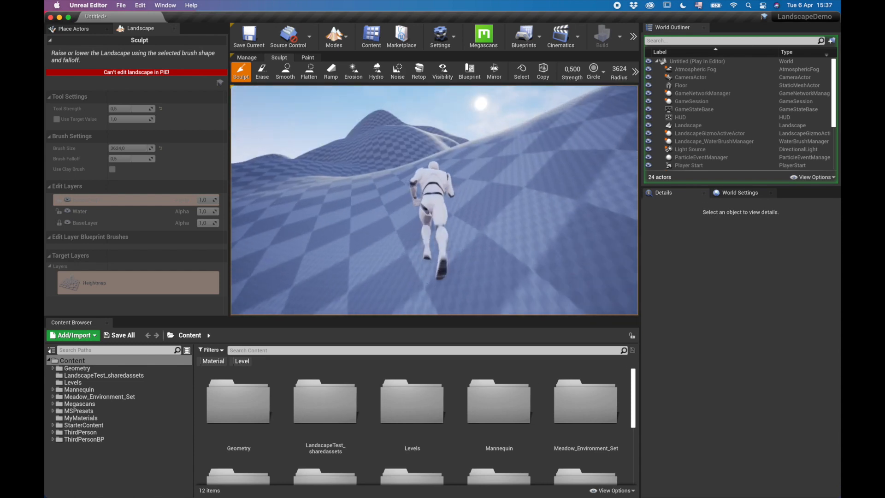
key("w")
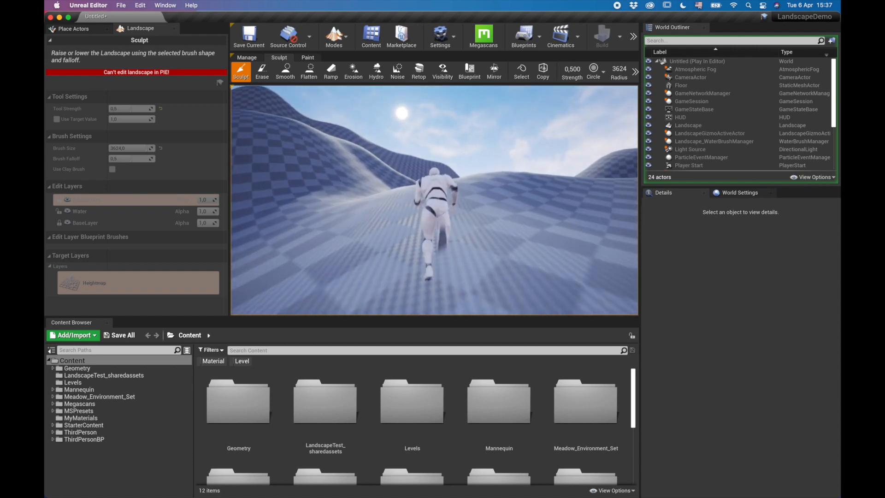
key("w")
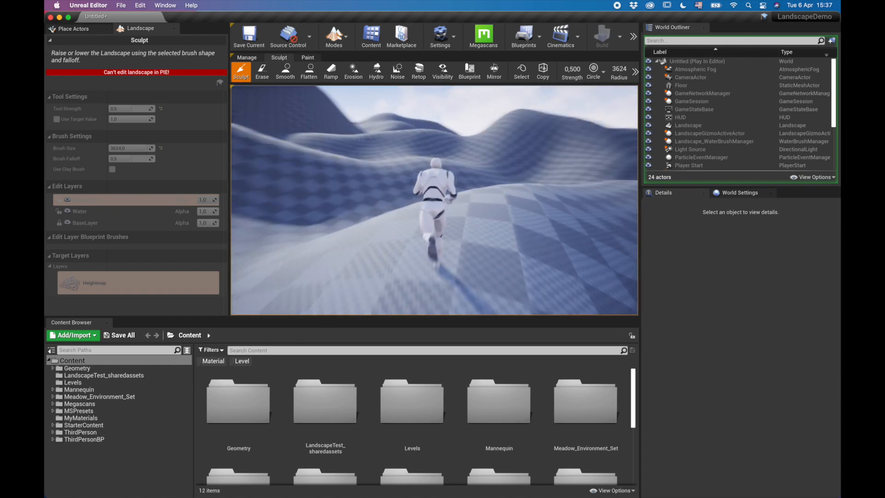
key("d")
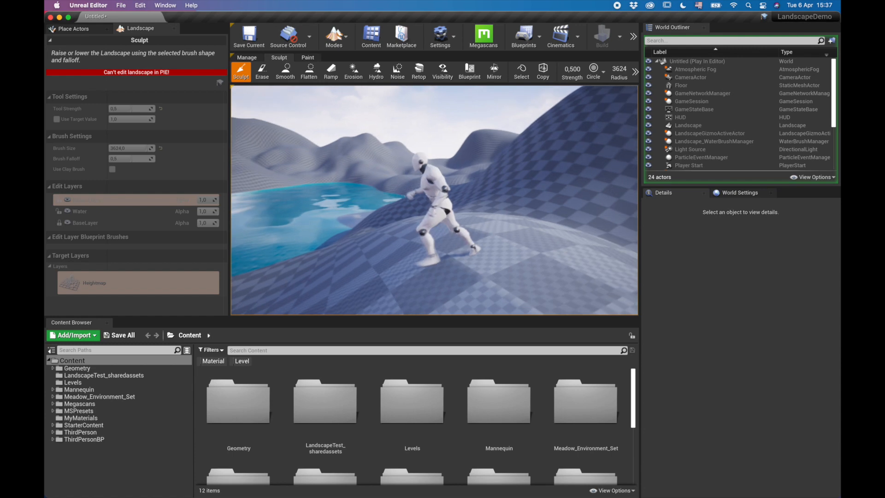
key("s")
key("d")
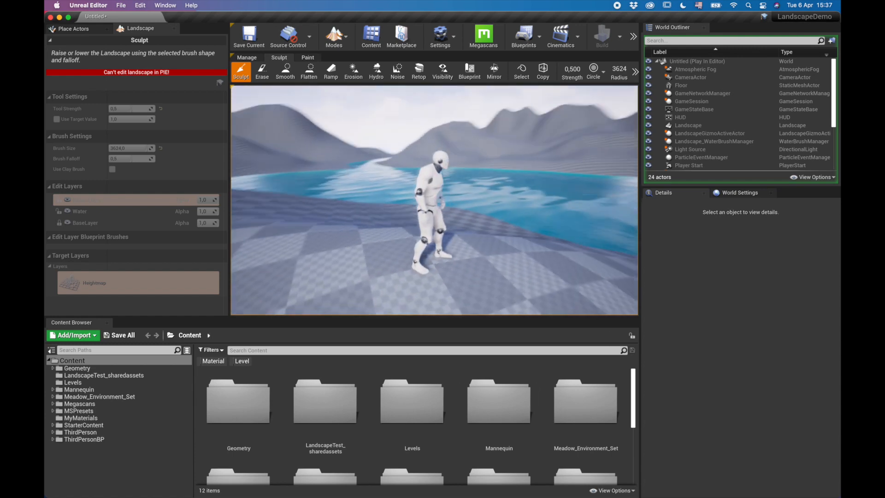
key("w")
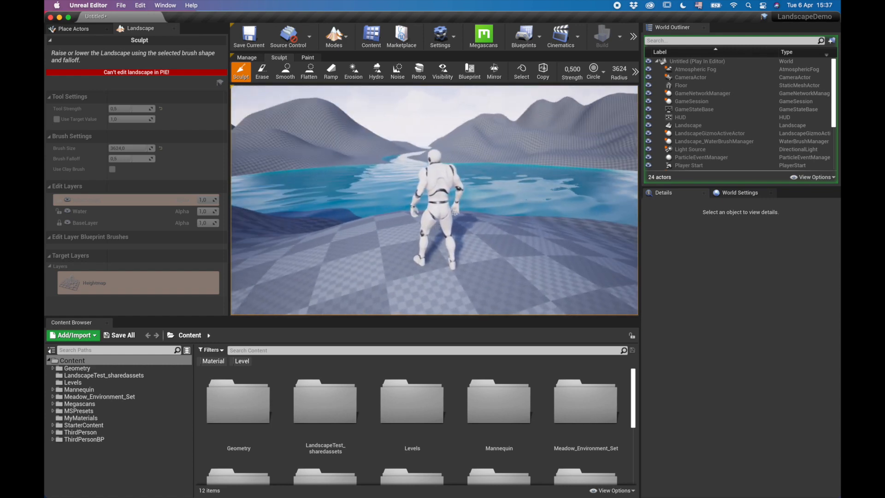
- Stop the play test and erase some of the sculpted height on the slope behind the lake with the Erase tool
key("Escape")
right_click_drag(501, 176, 470, 204)
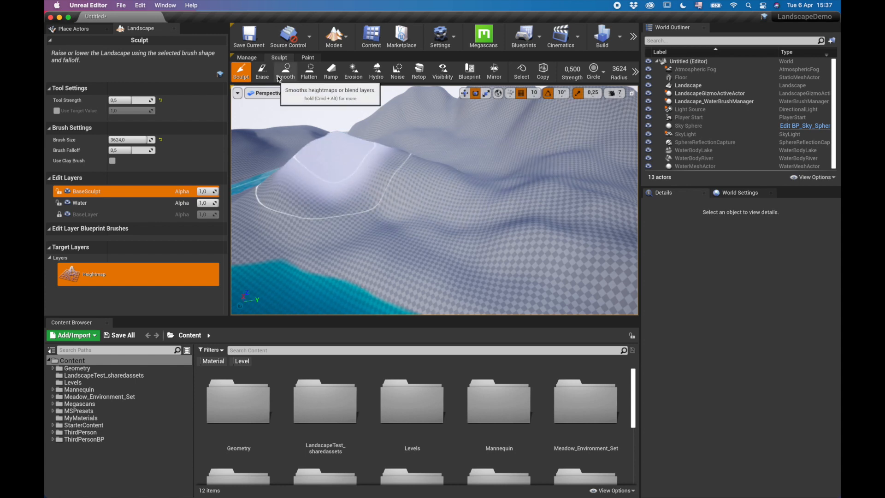
left_click(262, 72)
mouse_move(497, 179)
left_mouse_down()
mouse_move(460, 189)
mouse_move(485, 203)
left_mouse_up()
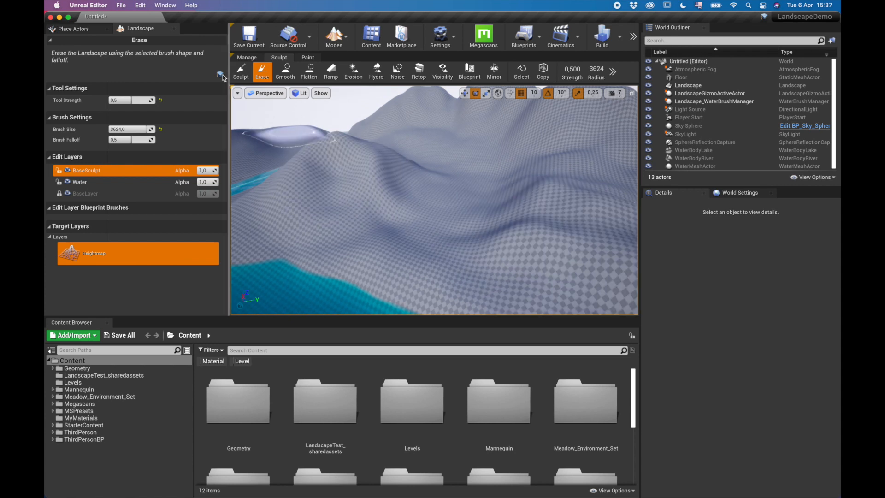
- Sculpt additional raised ridges on the slopes behind the lake at strength 0.5 and brush size 3624
left_click(240, 73)
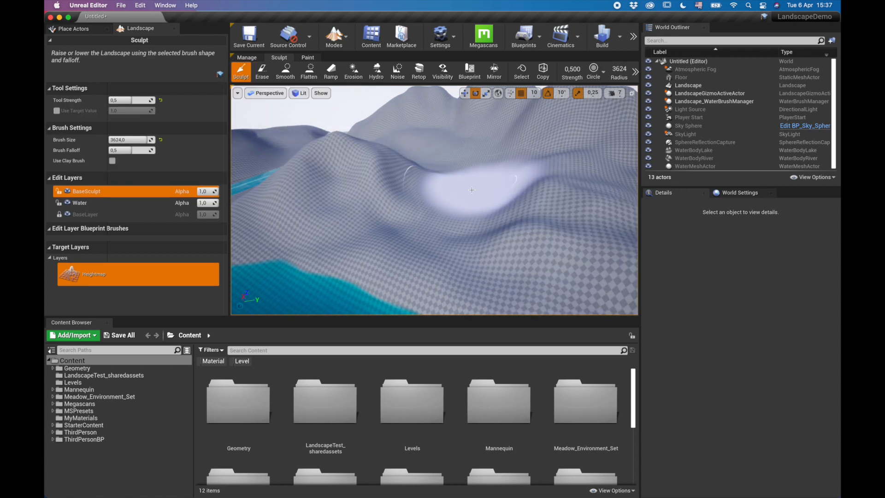
left_click_drag(417, 177, 482, 196)
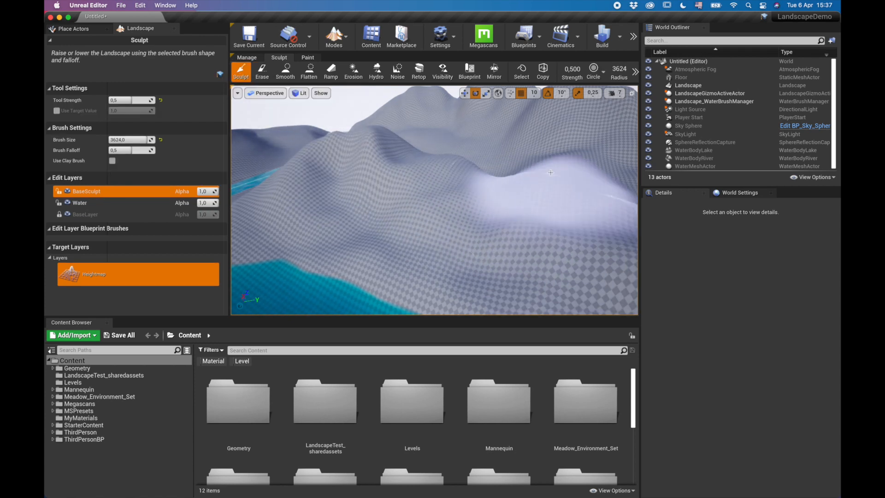
right_click_drag(542, 120, 528, 134)
mouse_move(318, 197)
right_mouse_down()
mouse_move(318, 153)
mouse_move(318, 197)
right_mouse_up()
mouse_move(388, 223)
left_mouse_down()
mouse_move(350, 189)
mouse_move(402, 199)
mouse_move(379, 211)
mouse_move(372, 241)
mouse_move(403, 192)
mouse_move(524, 172)
mouse_move(442, 194)
left_mouse_up()
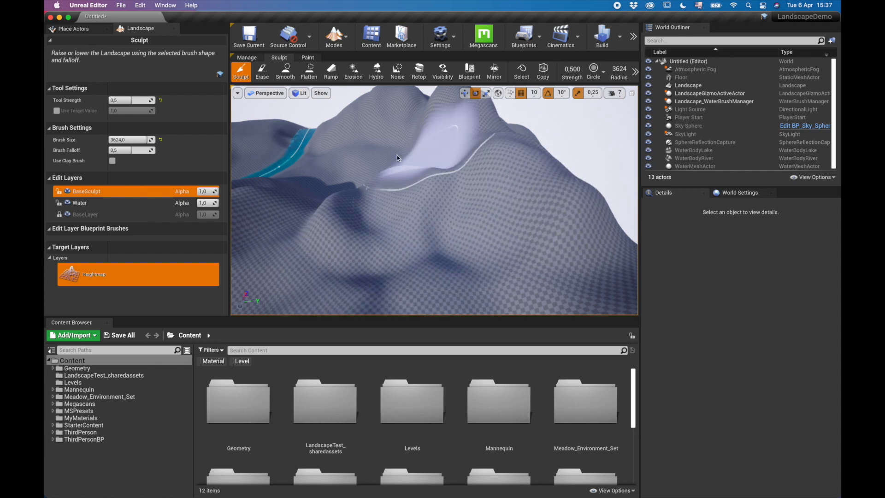
- Smooth the sculpted mountain slopes with the Smooth tool at strength 0.5 and filter kernel radius 4
left_click(284, 73)
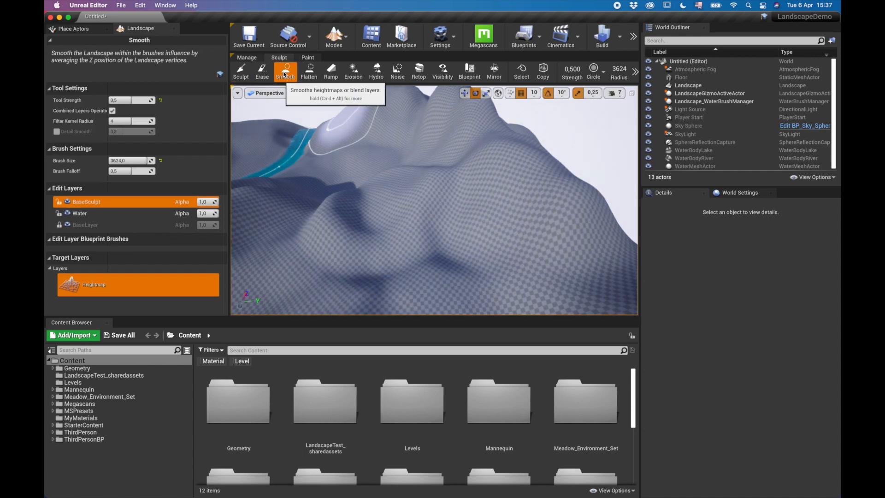
mouse_move(406, 210)
left_mouse_down()
mouse_move(348, 240)
mouse_move(365, 205)
mouse_move(385, 224)
left_mouse_up()
mouse_move(402, 189)
right_mouse_down()
mouse_move(396, 230)
mouse_move(399, 200)
mouse_move(442, 200)
mouse_move(427, 199)
right_mouse_up()
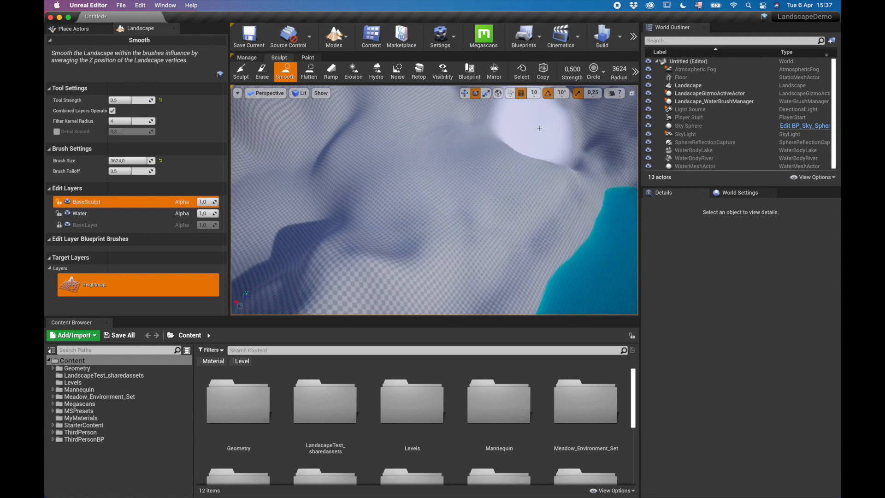
mouse_move(494, 211)
right_mouse_down()
mouse_move(496, 152)
mouse_move(553, 138)
right_mouse_up()
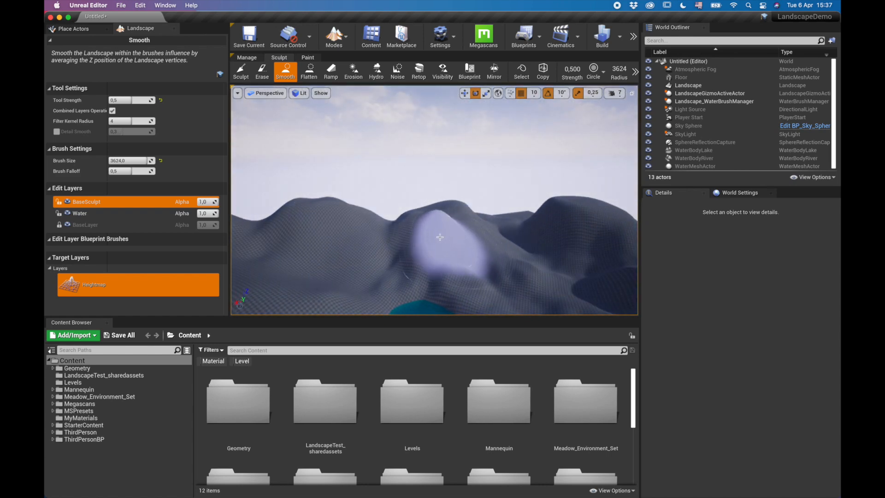
mouse_move(472, 218)
right_mouse_down()
mouse_move(544, 258)
mouse_move(511, 249)
right_mouse_up()
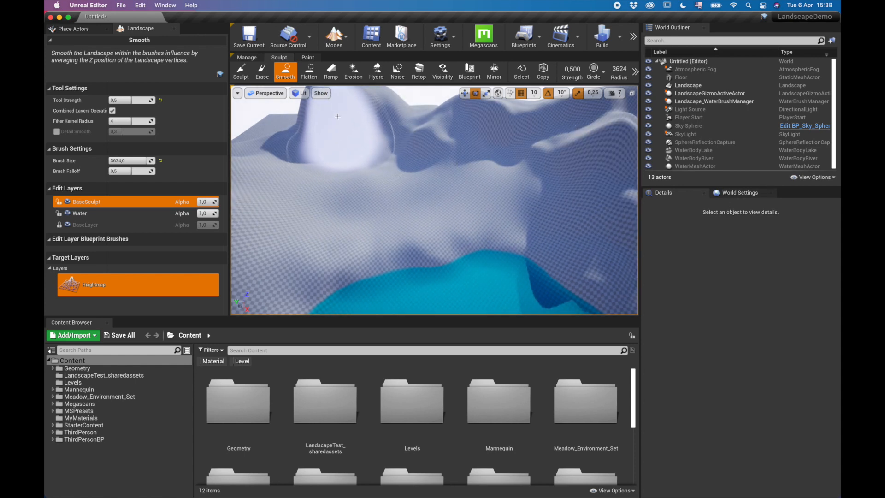
- Try flattening the lakeside hill to a target height of 0, reduce the brush size to 1590, and undo the flattening
left_click(312, 74)
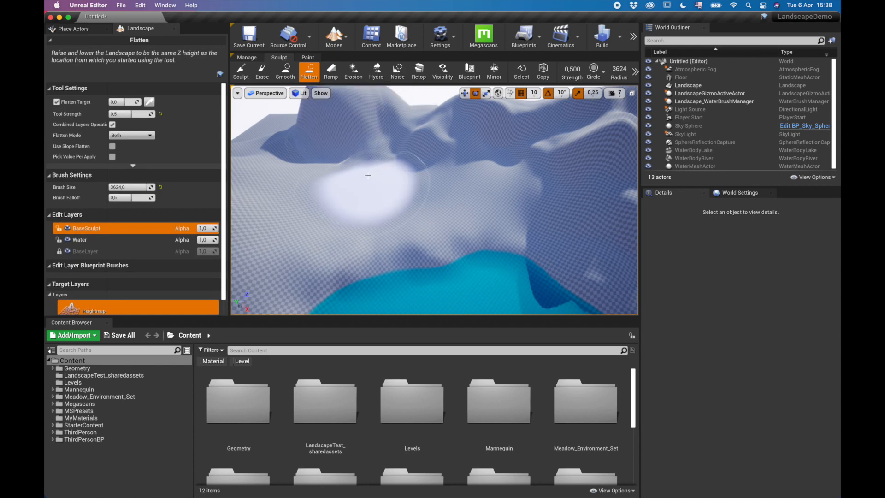
mouse_move(422, 217)
right_mouse_down()
mouse_move(462, 210)
mouse_move(521, 236)
mouse_move(599, 249)
mouse_move(544, 225)
mouse_move(503, 224)
mouse_move(411, 244)
mouse_move(489, 222)
mouse_move(378, 238)
mouse_move(382, 224)
right_mouse_up()
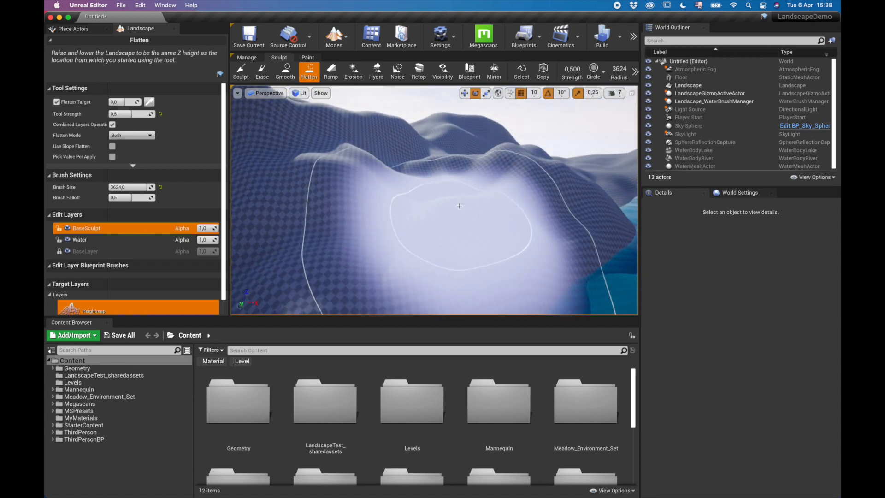
key("bracketleft")
key("bracketleft")
key("bracketleft")
key("bracketleft")
key("bracketleft")
key("bracketleft")
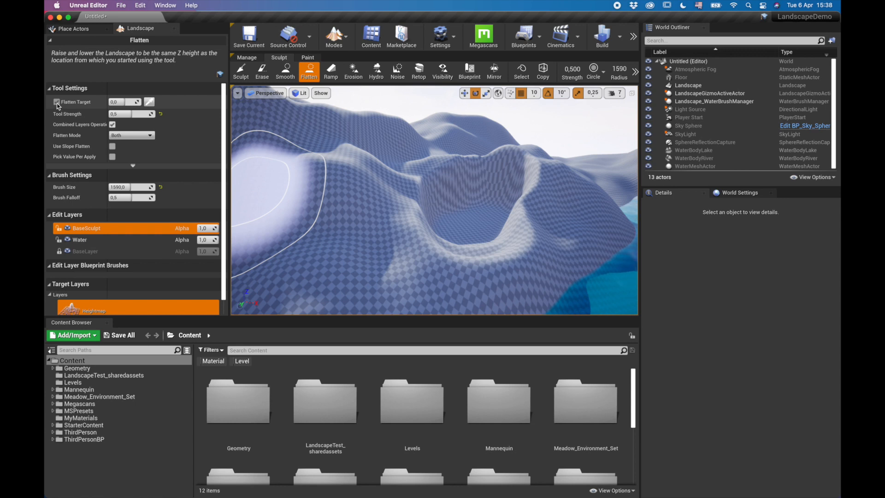
key("super+z")
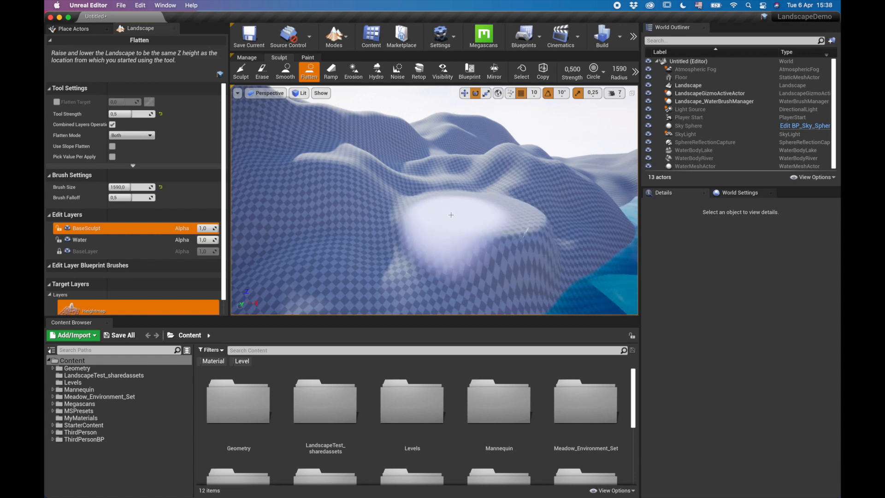
- Flatten a plateau on the lakeside hill with the flatten target disabled and a brush size of 1590
right_click_drag(557, 175, 521, 192)
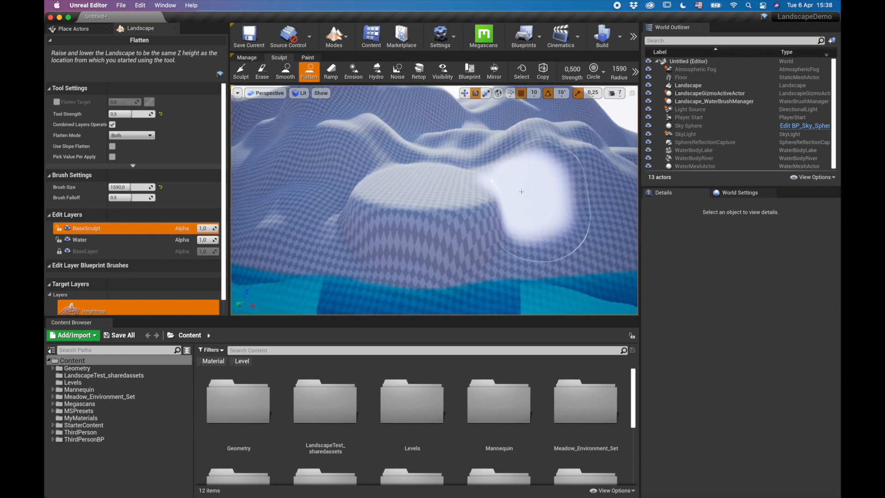
mouse_move(507, 207)
left_mouse_down()
mouse_move(405, 184)
mouse_move(360, 194)
mouse_move(454, 209)
mouse_move(520, 190)
mouse_move(512, 193)
left_mouse_up()
mouse_move(448, 204)
right_mouse_down()
mouse_move(556, 199)
mouse_move(380, 210)
mouse_move(369, 198)
mouse_move(216, 177)
right_mouse_up()
key("s")
key("w")
key("s")
key("w")
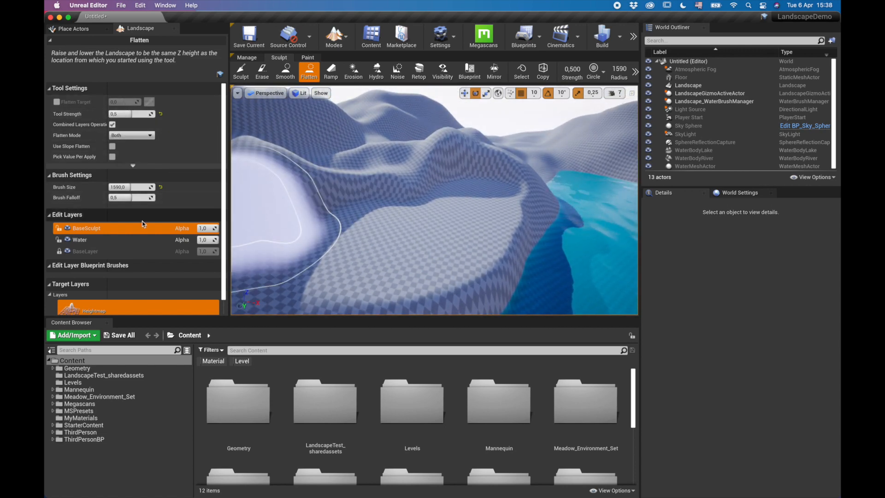
- Enable the flatten target, sample a terrain height of about 411.44, and flatten areas between the hills to it
left_click(57, 102)
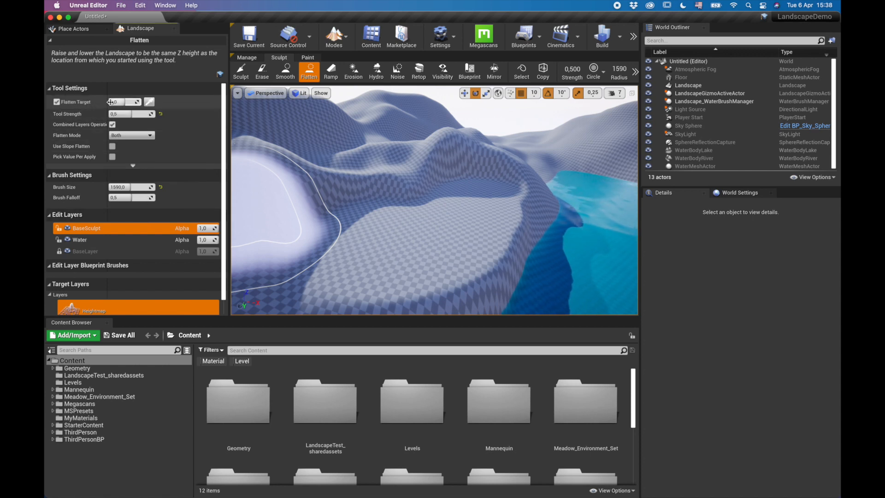
right_click_drag(435, 170, 385, 198)
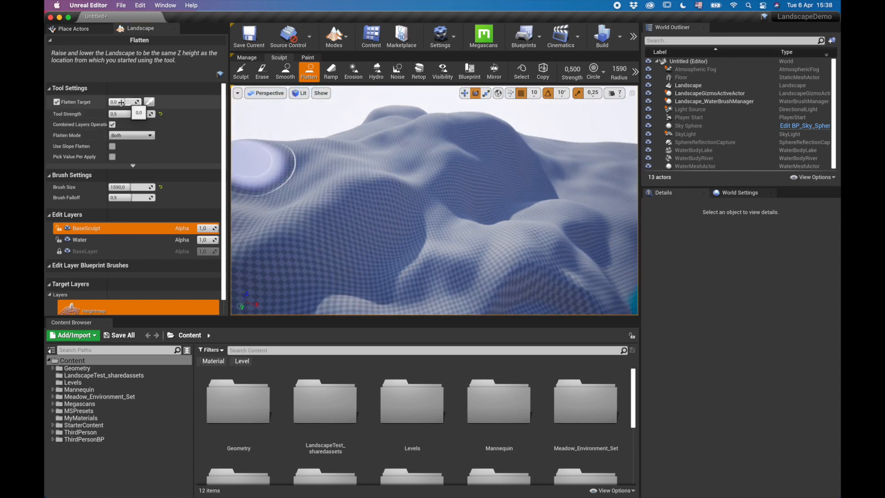
left_click_drag(356, 178, 431, 198)
mouse_move(431, 207)
right_mouse_down()
mouse_move(417, 209)
mouse_move(432, 213)
right_mouse_up()
mouse_move(332, 178)
left_mouse_down()
mouse_move(366, 189)
mouse_move(376, 161)
mouse_move(394, 189)
mouse_move(378, 199)
mouse_move(395, 206)
mouse_move(389, 182)
left_mouse_up()
right_click_drag(389, 181, 290, 204)
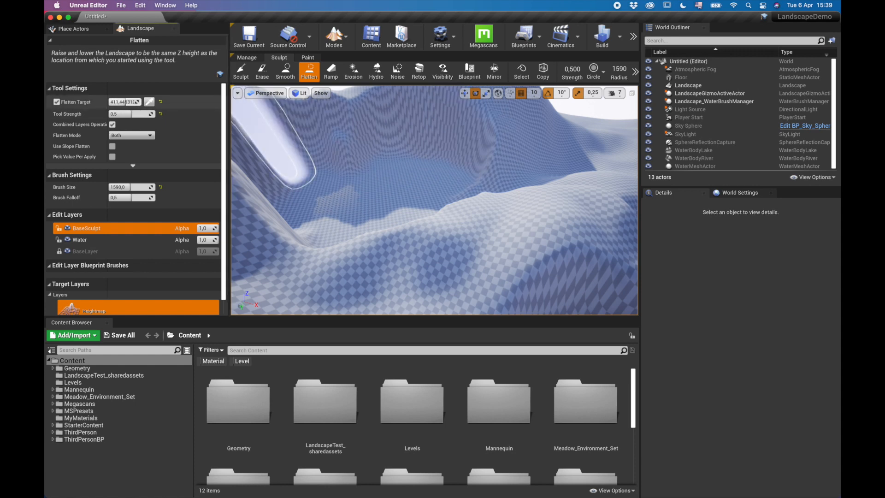
left_click_drag(416, 175, 404, 171)
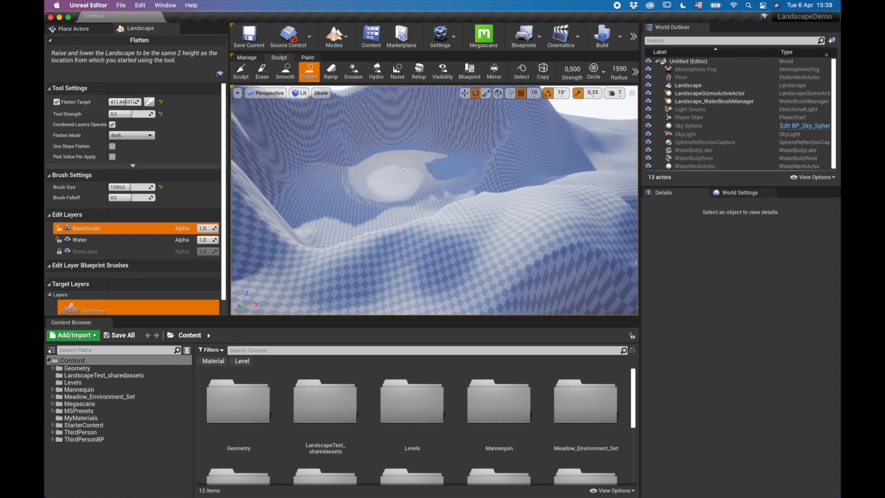
- Undo the last flatten strokes made between the hills
key("w")
mouse_move(500, 189)
right_mouse_down()
mouse_move(548, 203)
mouse_move(556, 196)
mouse_move(521, 182)
mouse_move(474, 186)
mouse_move(494, 185)
right_mouse_up()
key("w")
key("s")
key("super+z")
key("super+z")
key("super+z")
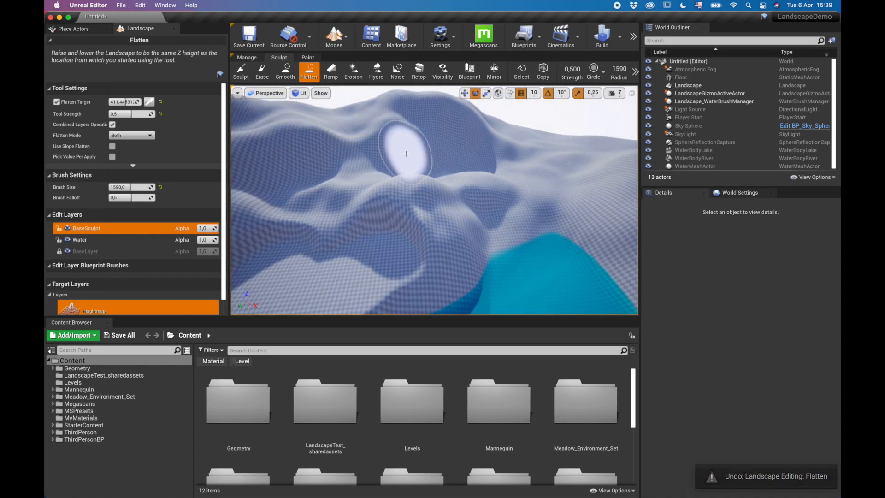
mouse_move(411, 157)
right_mouse_down()
mouse_move(429, 168)
mouse_move(443, 167)
mouse_move(438, 159)
right_mouse_up()
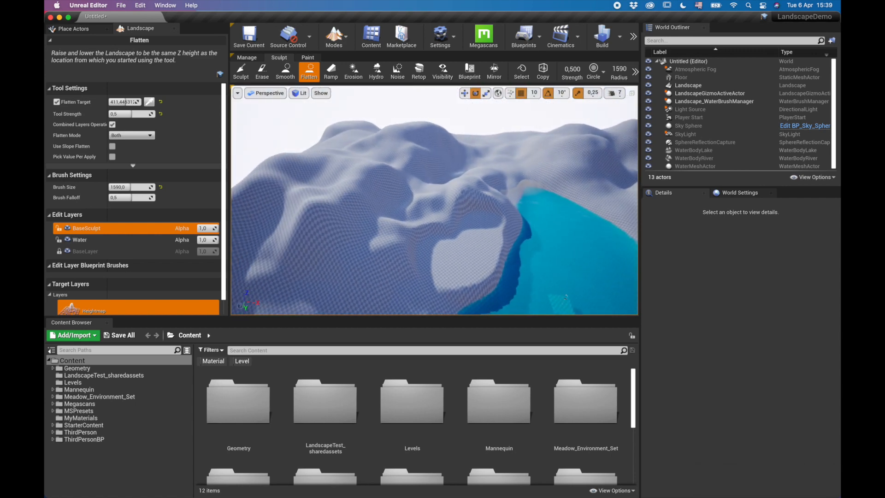
- Create a ramp from the ground near the lake and river up to the hill, with width 2000 and side falloff 0.4
left_click(331, 71)
right_click_drag(434, 184, 446, 213)
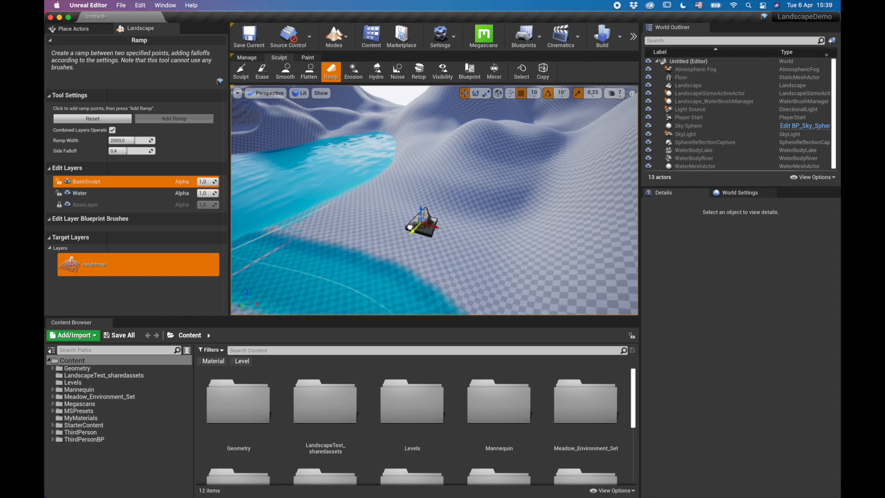
right_click_drag(496, 234, 504, 233)
key("super+z")
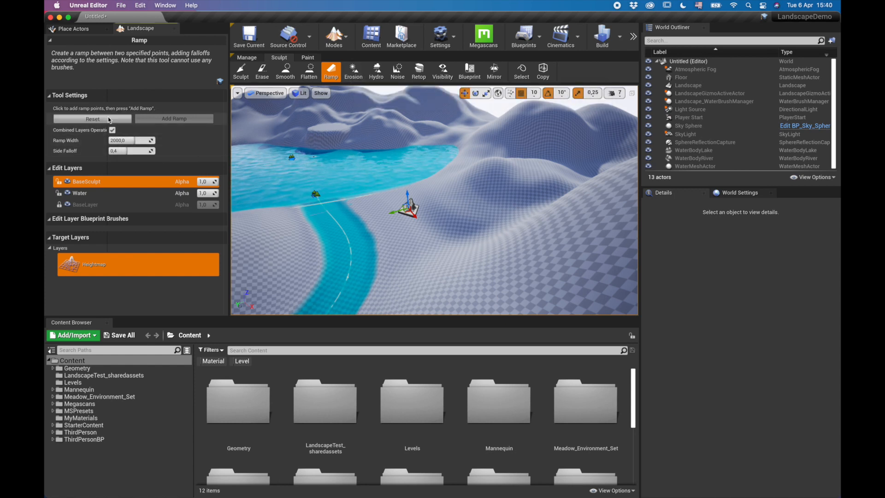
left_click(394, 219)
left_click(494, 184)
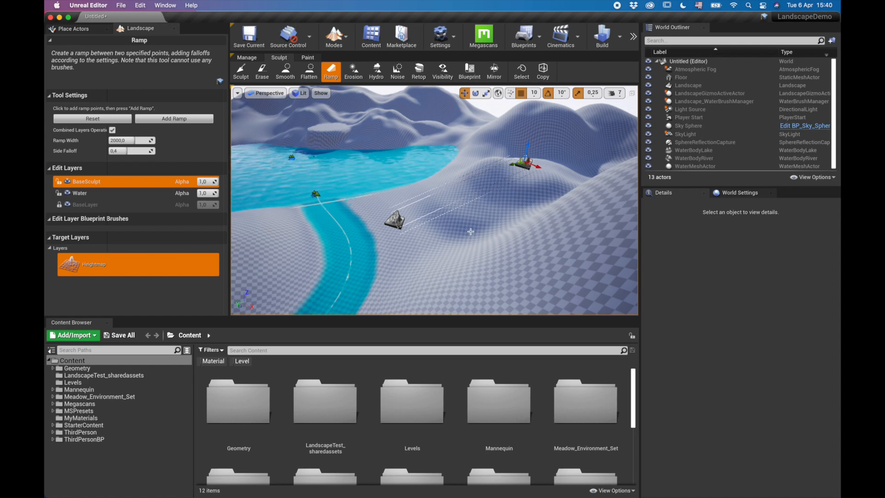
mouse_move(479, 223)
right_mouse_down()
mouse_move(498, 235)
mouse_move(590, 226)
mouse_move(461, 217)
mouse_move(482, 220)
right_mouse_up()
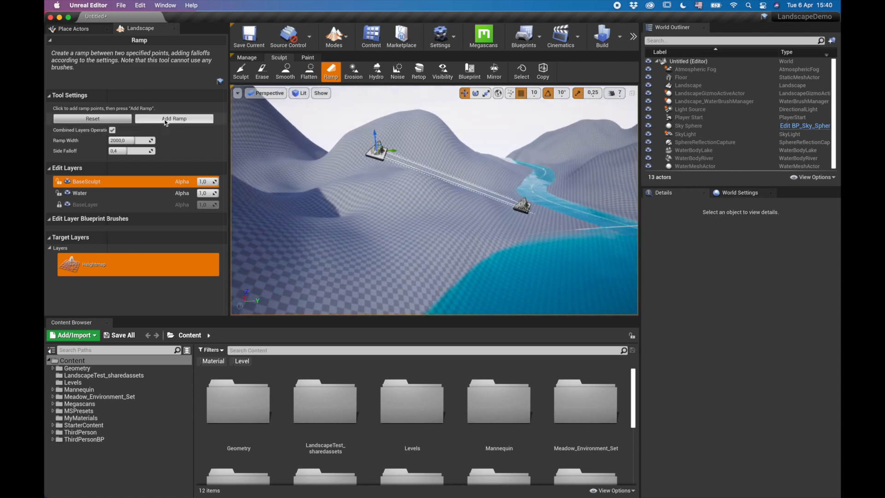
right_click_drag(433, 198, 350, 212)
mouse_move(393, 194)
right_mouse_down()
mouse_move(383, 197)
mouse_move(393, 194)
right_mouse_up()
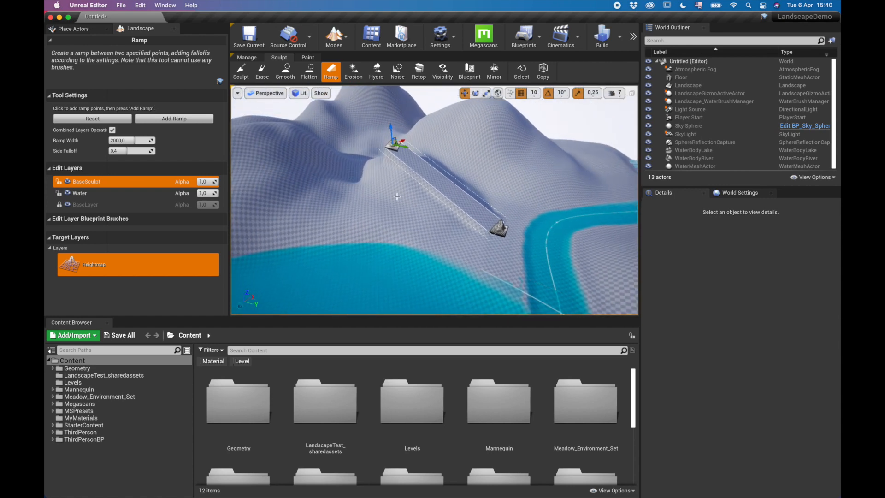
- Undo the ramp and the preceding smooth and sculpt edits
key("super+z")
key("super+z")
key("super+z")
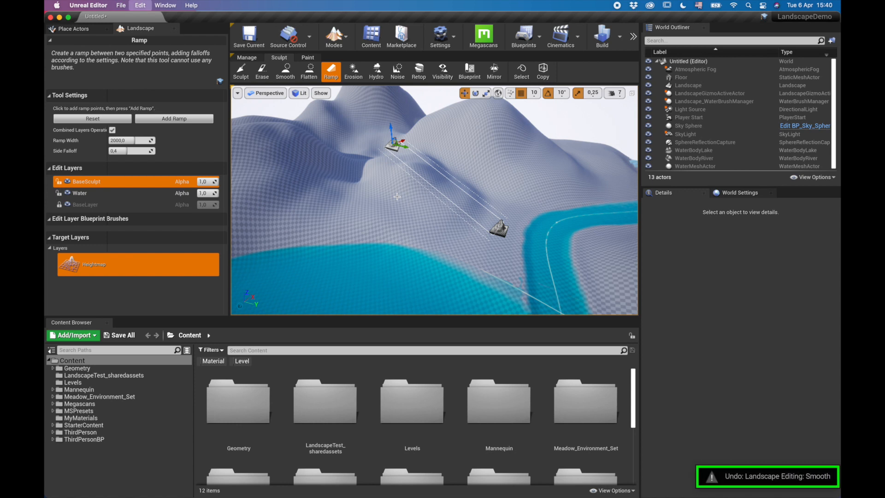
key("super+z")
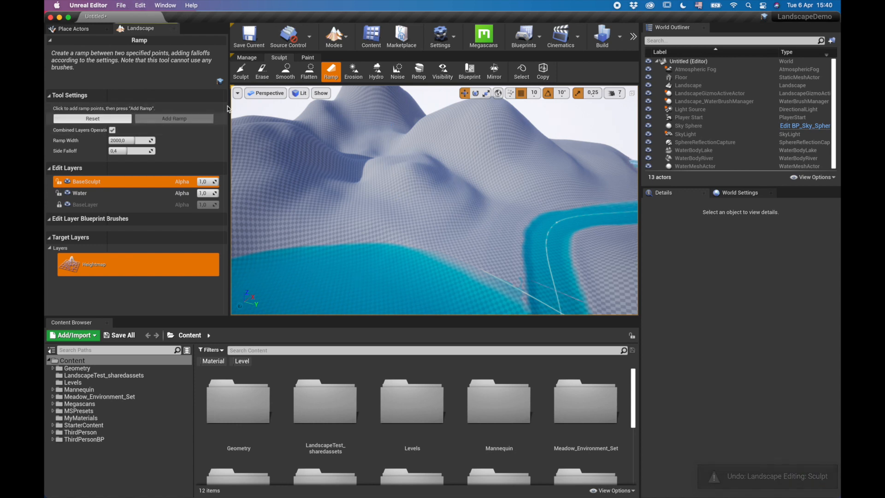
- Erode the mountain ridges above the lake with the Erosion tool at strength 0.5, increasing the brush size to 2026
left_click(354, 71)
mouse_move(470, 176)
right_mouse_down()
mouse_move(512, 185)
mouse_move(613, 170)
mouse_move(474, 167)
right_mouse_up()
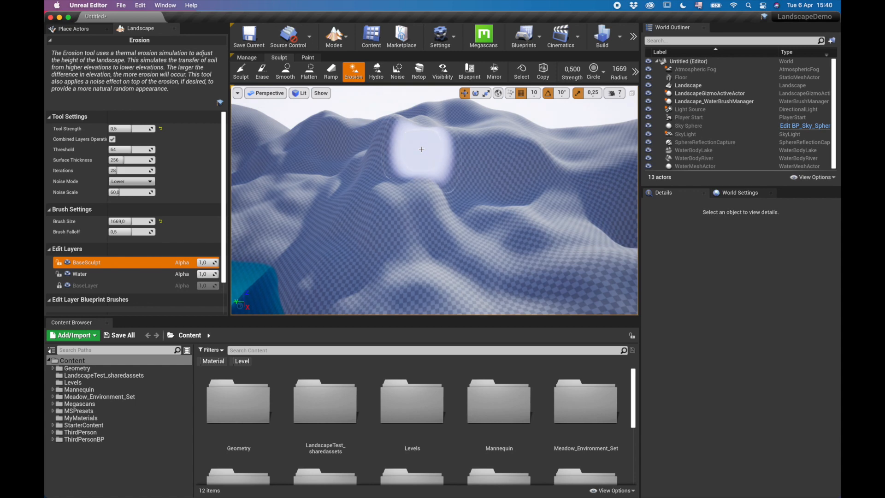
mouse_move(410, 143)
left_mouse_down()
mouse_move(503, 161)
mouse_move(508, 207)
left_mouse_up()
key("bracketright")
right_click_drag(445, 247, 507, 238)
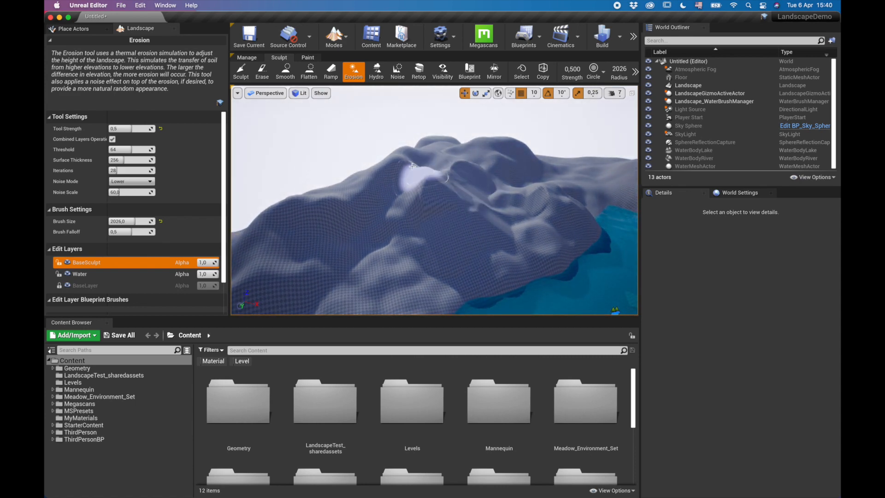
mouse_move(407, 154)
left_mouse_down()
mouse_move(326, 206)
mouse_move(363, 175)
left_mouse_up()
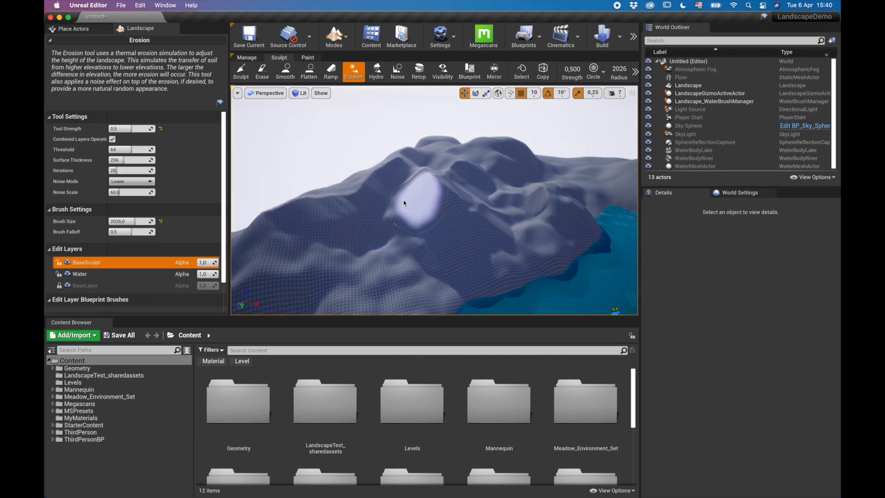
- Try eroding another rounded mountain peak at strength 0.5 with the 2026 brush, and undo the stroke
right_click_drag(404, 203, 395, 214)
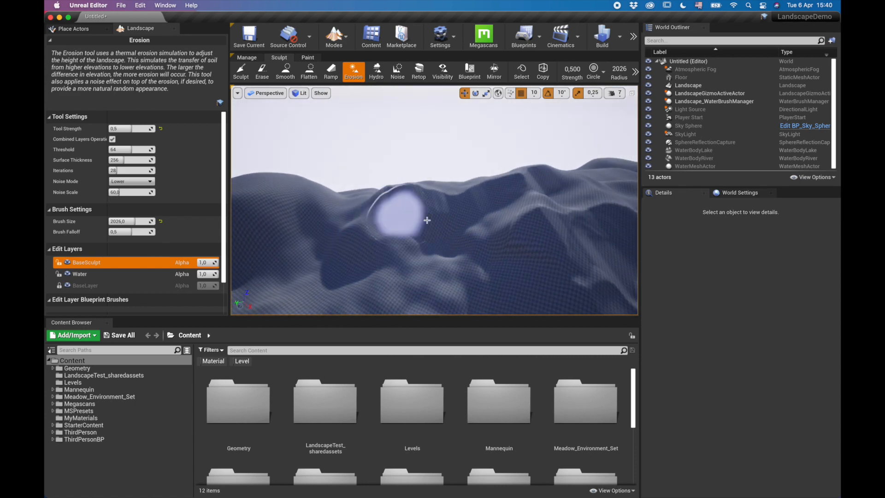
right_click_drag(395, 250, 371, 253)
key("w")
mouse_move(375, 188)
right_mouse_down()
mouse_move(378, 169)
mouse_move(405, 170)
right_mouse_up()
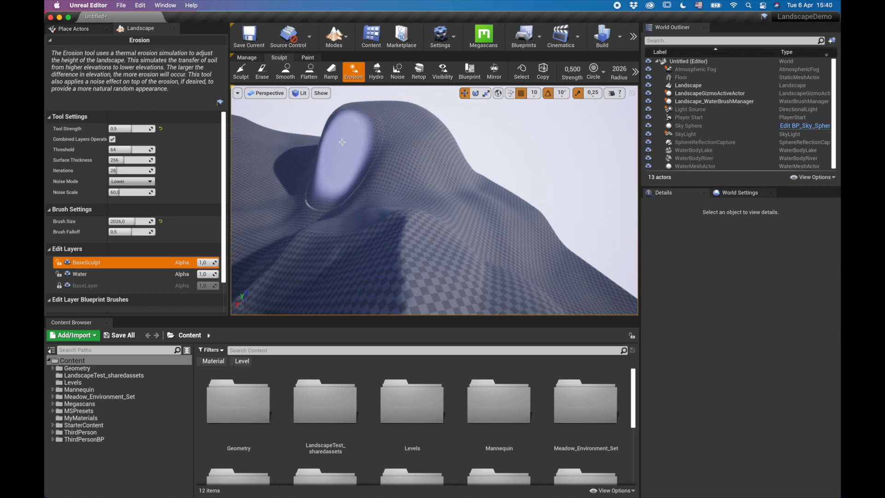
key("w")
right_click_drag(354, 155, 450, 148)
mouse_move(371, 219)
left_mouse_down()
mouse_move(450, 208)
mouse_move(518, 280)
mouse_move(632, 189)
left_mouse_up()
key("d")
right_click_drag(594, 247, 558, 244)
key("super+z")
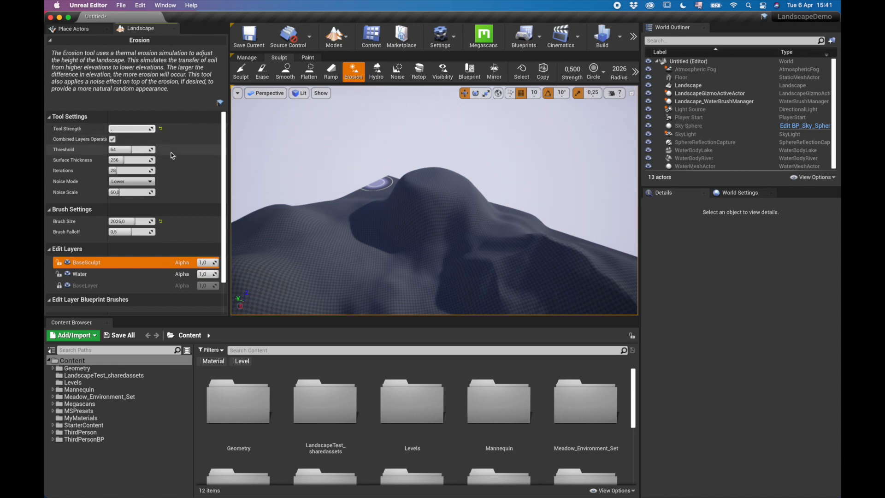
- Set the Erosion strength to 0.3 and erode the rounded mountain peak with the 2026 brush
right_click_drag(422, 229, 405, 222)
key("w")
right_click_drag(467, 244, 424, 243)
key("d")
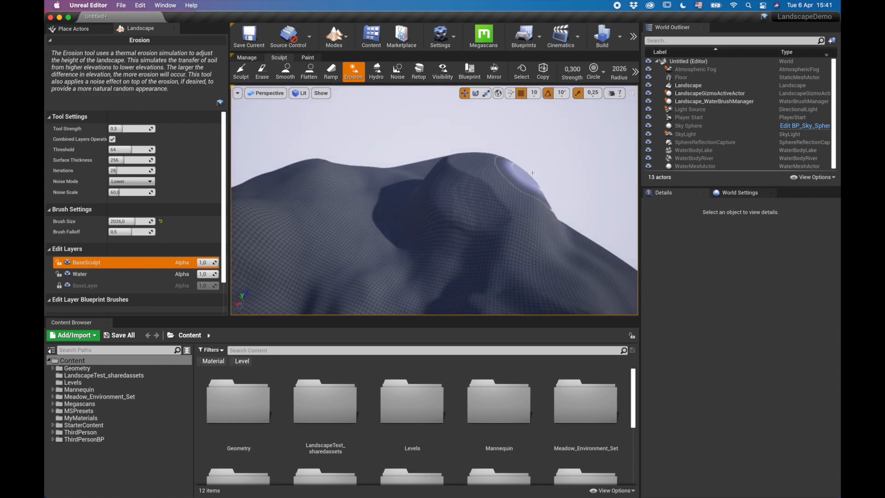
right_click_drag(571, 249, 600, 203)
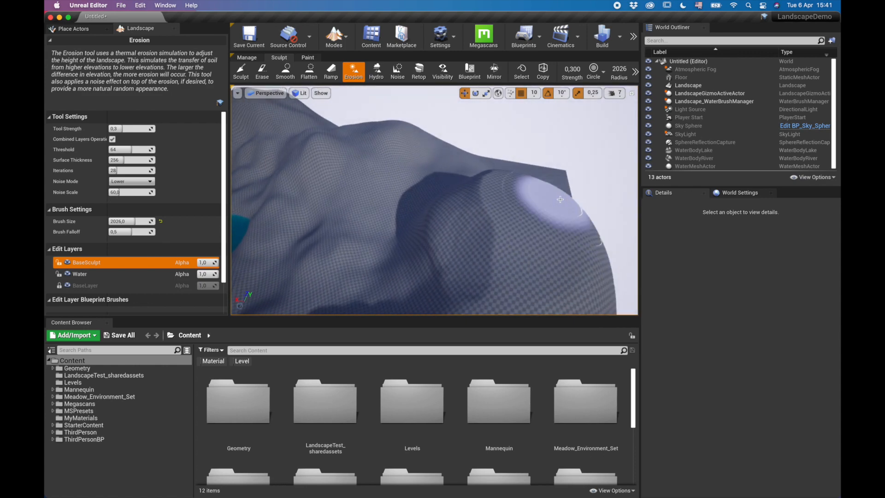
- Erode the mountain slopes above the lake and river with the Erosion tool at strength 0.3
key("s")
right_click_drag(562, 263, 461, 253)
key("w")
key("w")
mouse_move(601, 237)
right_mouse_down()
mouse_move(553, 231)
mouse_move(513, 196)
right_mouse_up()
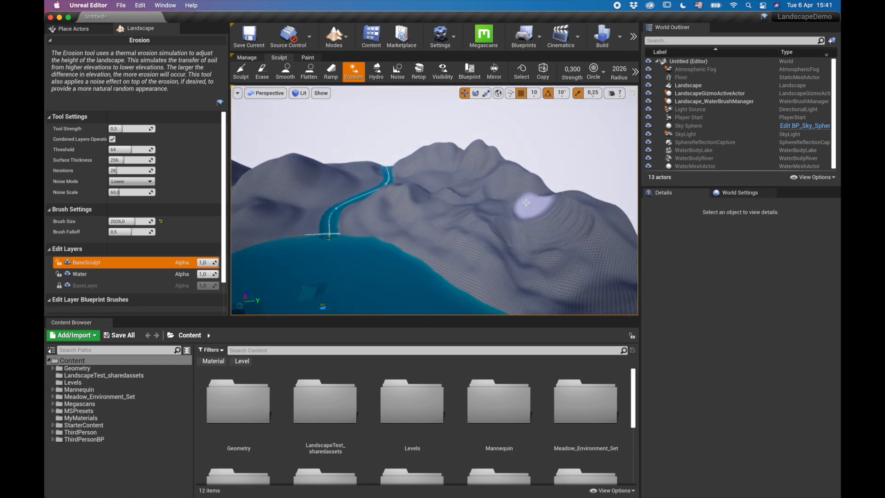
key("w")
mouse_move(588, 259)
right_mouse_down()
mouse_move(636, 253)
mouse_move(618, 249)
right_mouse_up()
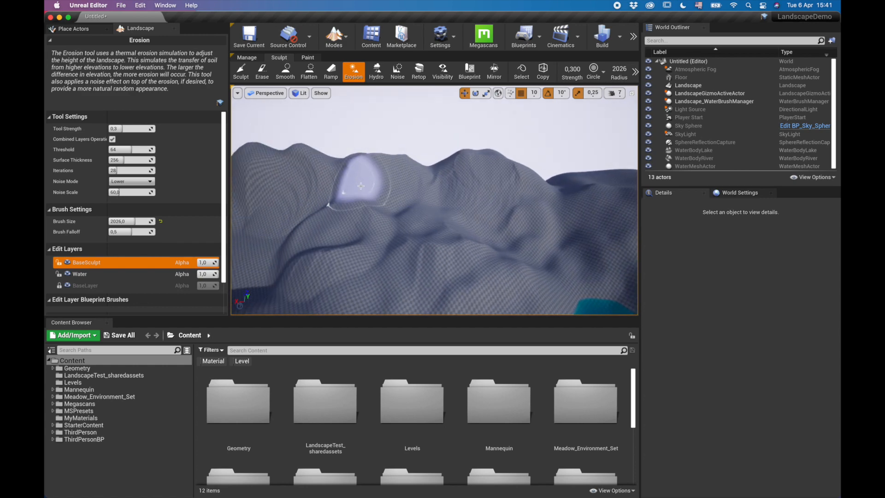
- Continue eroding the jagged ridge behind the lake at strength 0.3 with the 2026 brush
key("w")
mouse_move(376, 172)
right_mouse_down()
mouse_move(364, 172)
mouse_move(385, 166)
mouse_move(396, 143)
right_mouse_up()
right_click_drag(397, 184, 396, 159)
key("s")
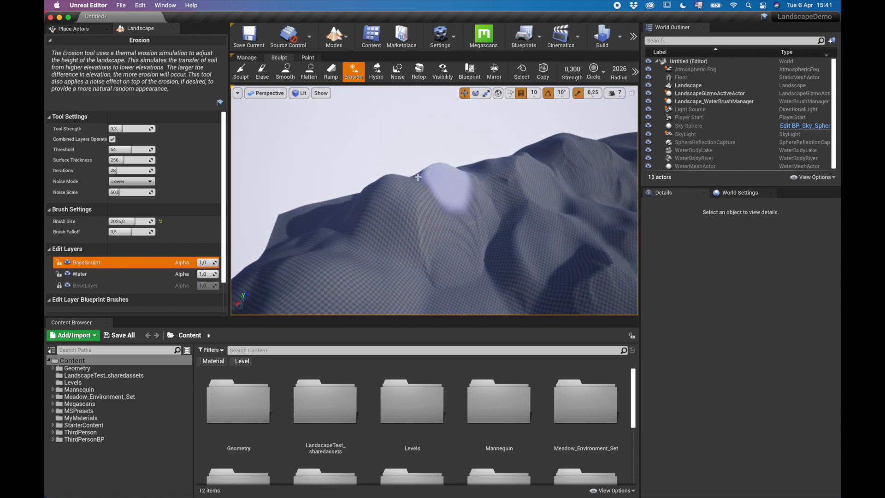
right_click_drag(399, 298, 496, 289)
key("s")
mouse_move(470, 248)
right_mouse_down()
mouse_move(461, 272)
mouse_move(480, 252)
right_mouse_up()
key("s")
right_click_drag(469, 299, 512, 297)
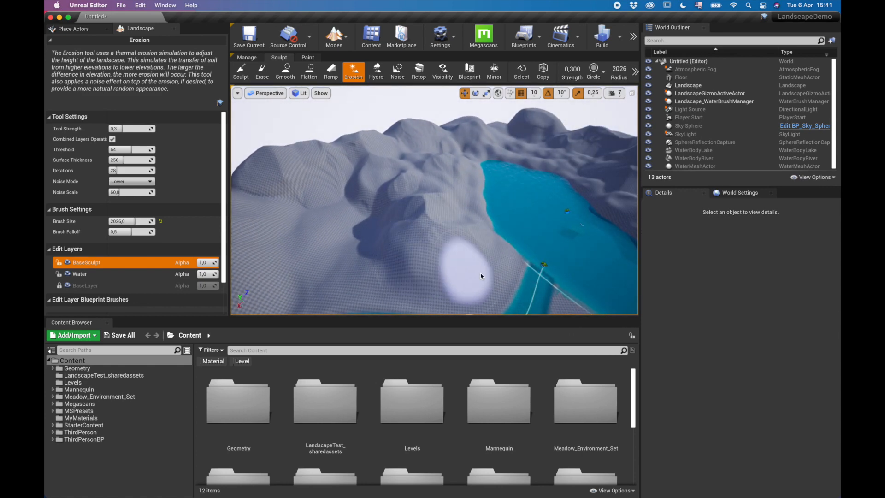
- Erode the remaining hills around the lake shore and the river with the same 0.3 strength Erosion brush
right_click_drag(417, 240, 450, 241)
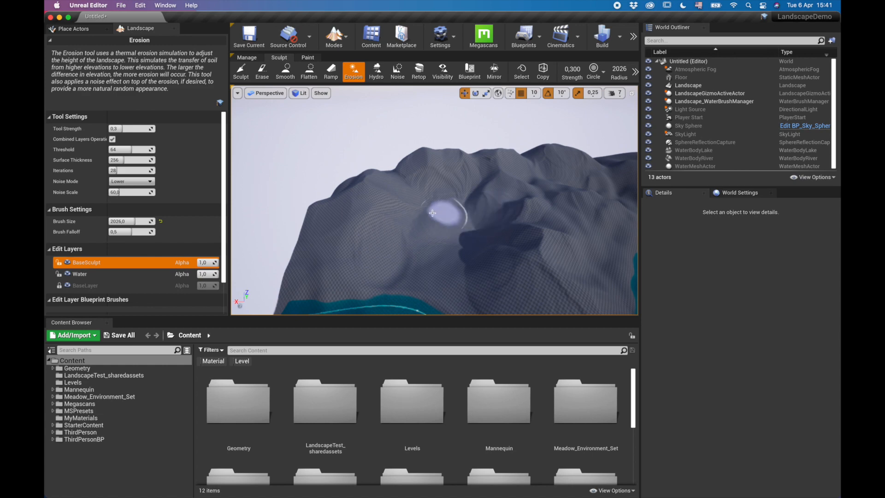
right_click_drag(427, 221, 408, 225)
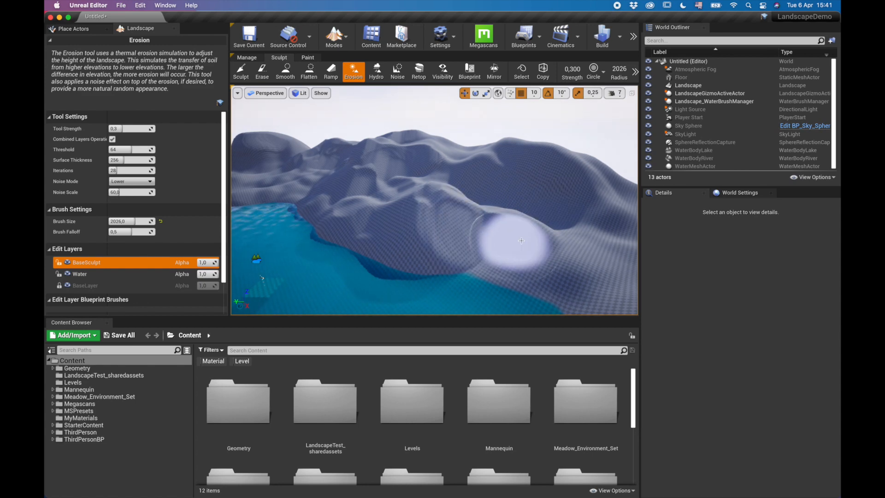
right_click_drag(318, 214, 300, 215)
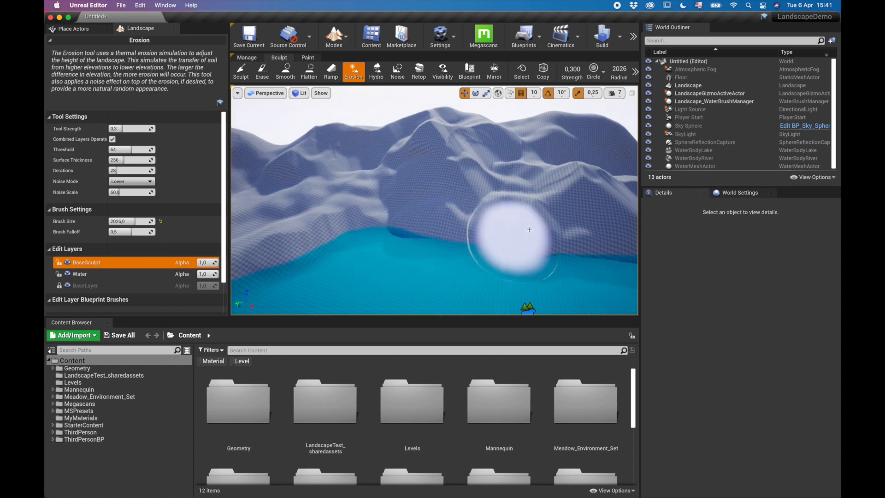
mouse_move(545, 231)
right_mouse_down()
mouse_move(572, 231)
mouse_move(535, 230)
mouse_move(560, 231)
right_mouse_up()
mouse_move(557, 192)
right_mouse_down()
mouse_move(634, 194)
mouse_move(572, 203)
mouse_move(458, 166)
right_mouse_up()
key("e")
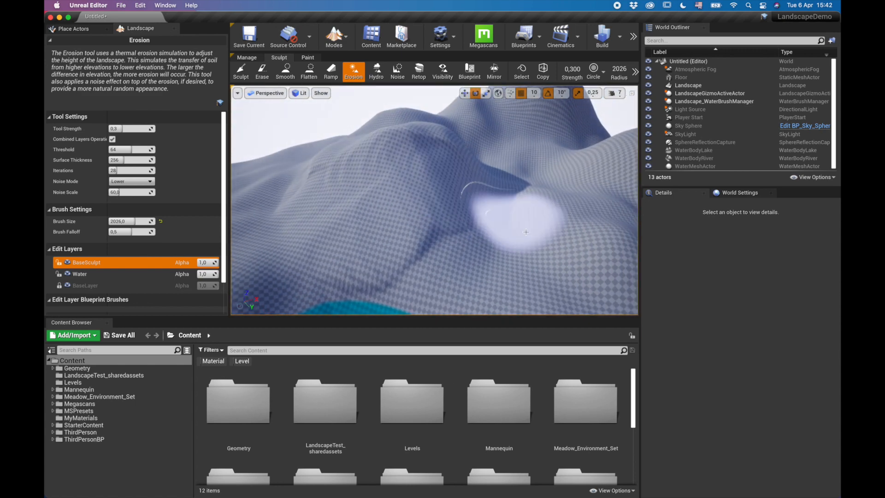
mouse_move(565, 233)
right_mouse_down()
mouse_move(553, 249)
mouse_move(507, 240)
right_mouse_up()
mouse_move(400, 168)
right_mouse_down()
mouse_move(456, 168)
mouse_move(415, 174)
right_mouse_up()
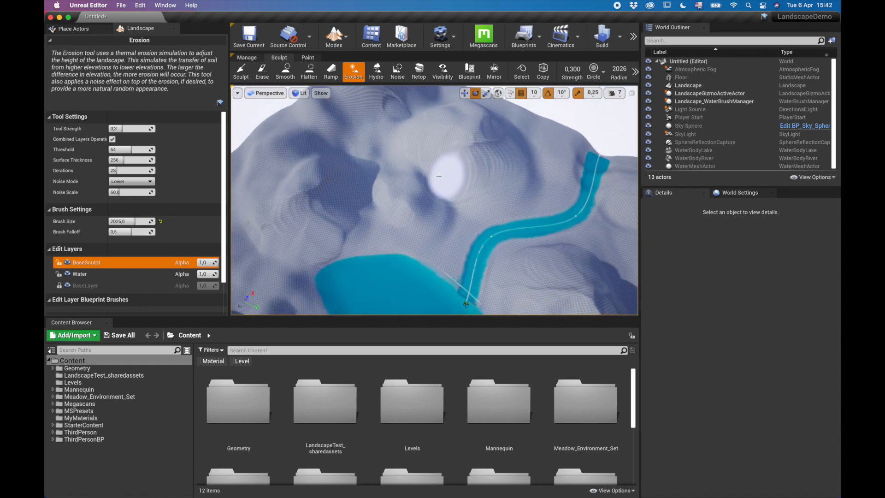
- Smooth the eroded mountain slopes and ridges with the Smooth tool at strength 0.3 and brush size 2026
right_click_drag(497, 209, 548, 219)
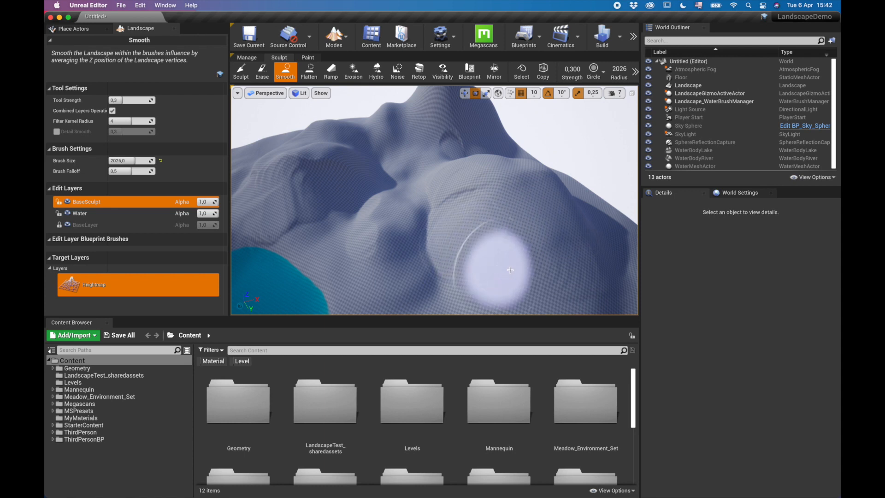
right_click_drag(519, 251, 518, 222)
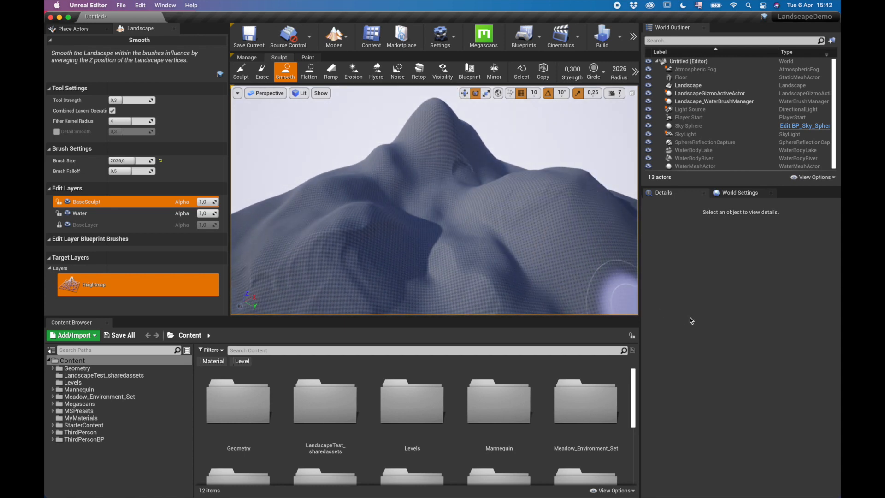
scroll(556, 264, "down", 5)
mouse_move(556, 264)
right_mouse_down()
mouse_move(526, 251)
mouse_move(530, 284)
mouse_move(517, 281)
mouse_move(475, 211)
right_mouse_up()
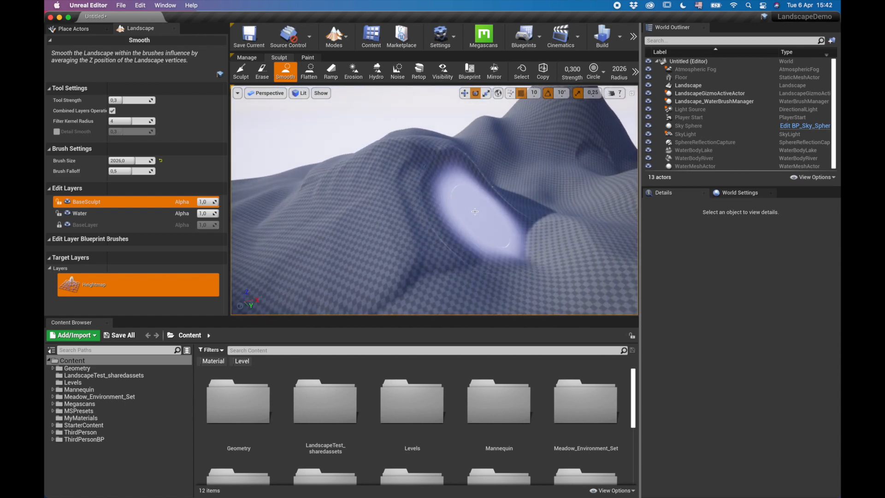
mouse_move(469, 212)
right_mouse_down()
mouse_move(452, 219)
mouse_move(398, 212)
mouse_move(396, 224)
mouse_move(397, 212)
mouse_move(468, 209)
right_mouse_up()
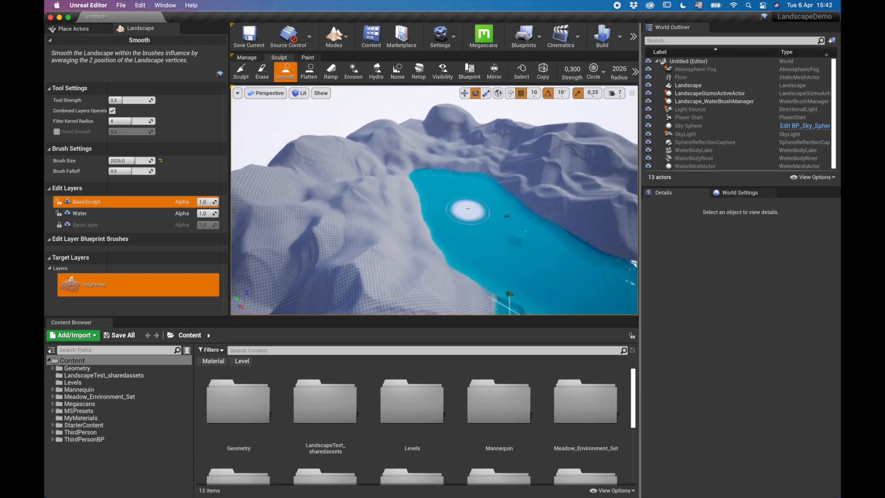
- Apply Hydro erosion across the mountain ridge beside the lake at strength 0.3 with the 2026 brush
left_click(381, 75)
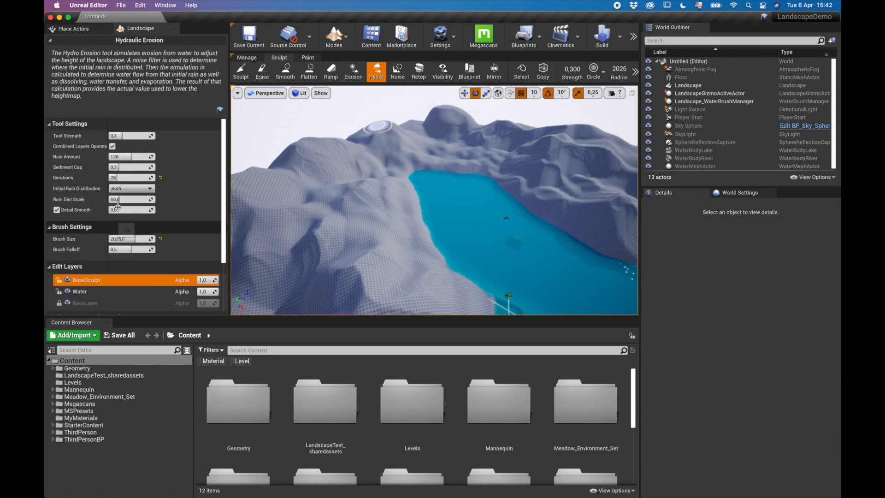
mouse_move(375, 212)
right_mouse_down()
mouse_move(369, 207)
mouse_move(378, 199)
right_mouse_up()
left_click_drag(378, 199, 412, 174)
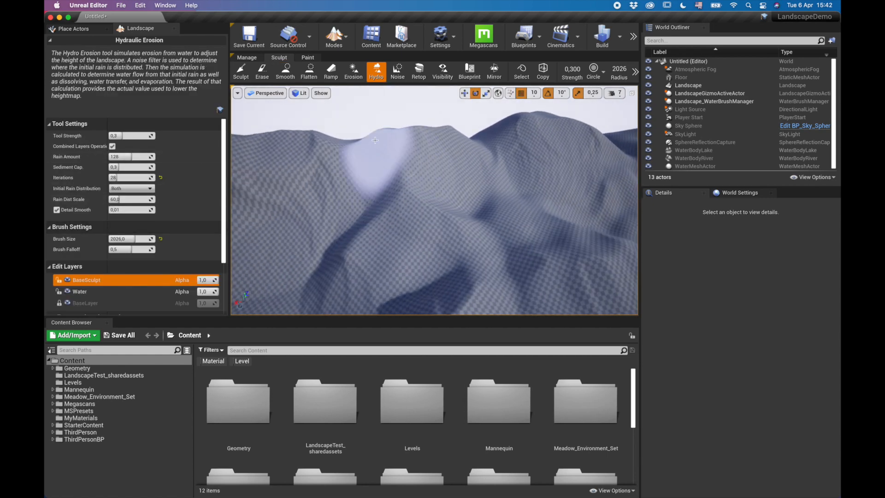
left_click_drag(443, 206, 572, 196)
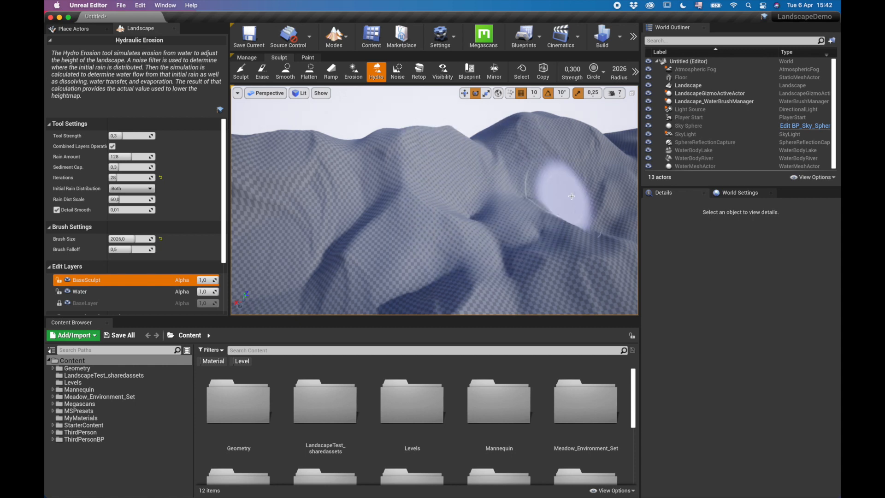
mouse_move(539, 172)
left_mouse_down()
mouse_move(398, 269)
mouse_move(432, 206)
left_mouse_up()
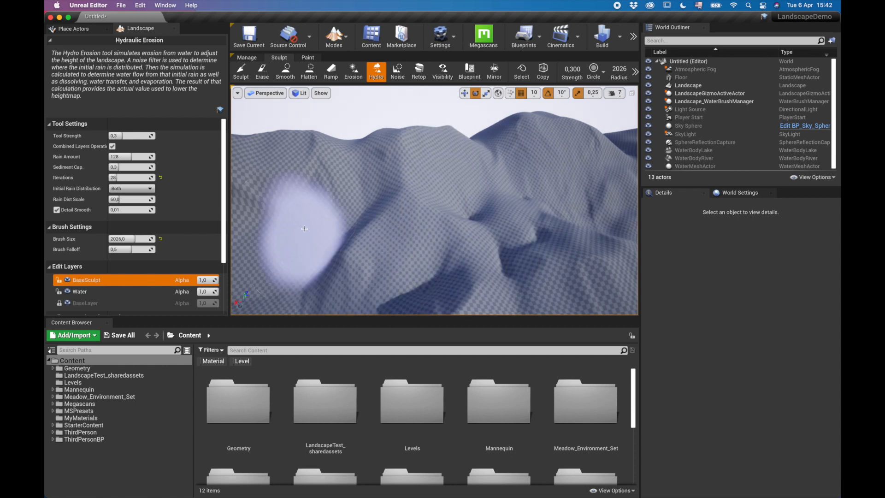
- Extend the Hydro erosion over the surrounding mountains and the slopes along the lake shore
mouse_move(395, 201)
right_mouse_down()
mouse_move(399, 276)
mouse_move(397, 194)
mouse_move(406, 201)
right_mouse_up()
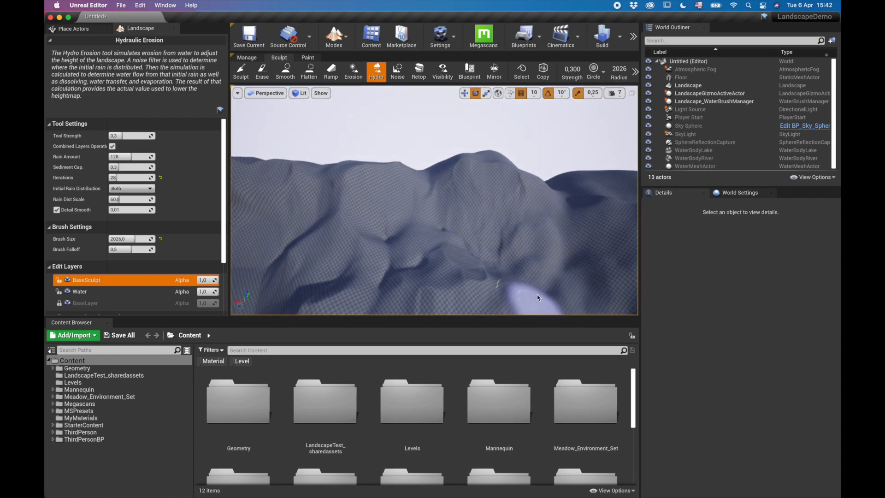
mouse_move(510, 252)
right_mouse_down()
mouse_move(505, 265)
mouse_move(498, 261)
right_mouse_up()
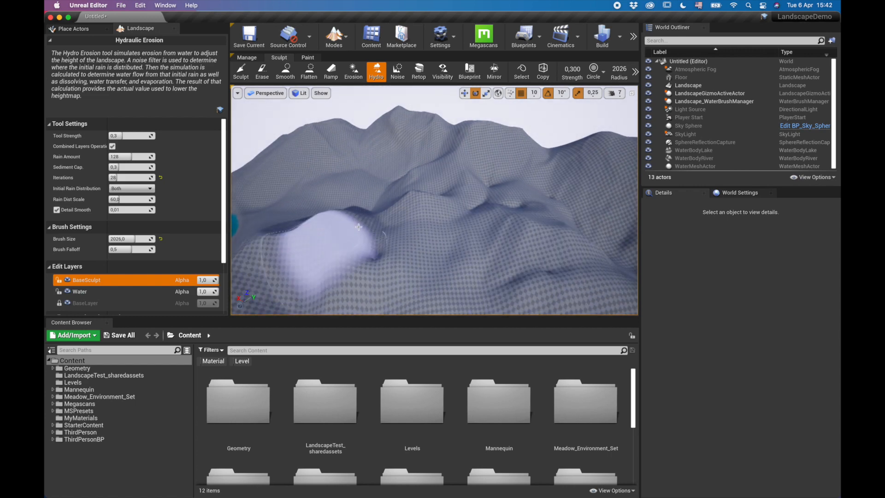
mouse_move(331, 194)
right_mouse_down()
mouse_move(323, 203)
mouse_move(330, 212)
mouse_move(333, 202)
right_mouse_up()
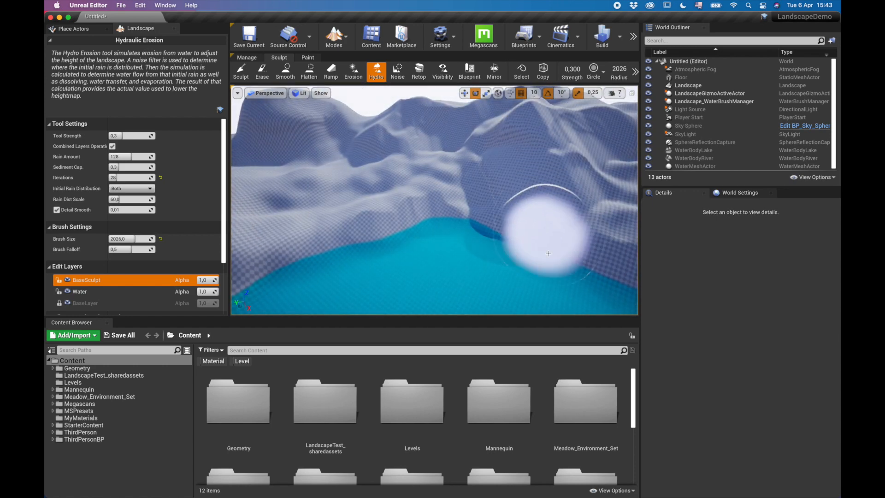
mouse_move(461, 196)
right_mouse_down()
mouse_move(485, 214)
mouse_move(480, 199)
mouse_move(457, 184)
mouse_move(472, 175)
right_mouse_up()
mouse_move(364, 198)
right_mouse_down()
mouse_move(378, 230)
mouse_move(350, 198)
right_mouse_up()
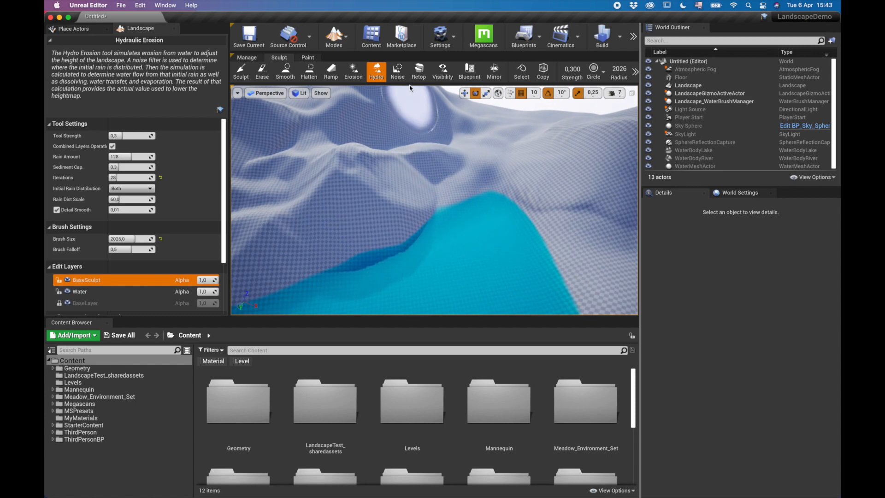
- Apply the Noise tool at strength 0.3 and brush size 2026 to the mountain slopes between the lake and river
left_click(399, 72)
mouse_move(385, 174)
right_mouse_down()
mouse_move(516, 180)
mouse_move(479, 167)
right_mouse_up()
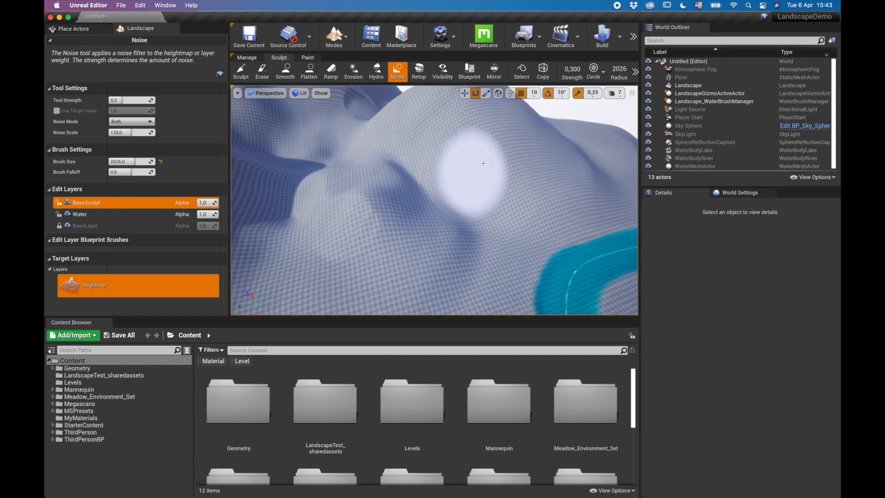
right_click_drag(458, 216, 369, 206)
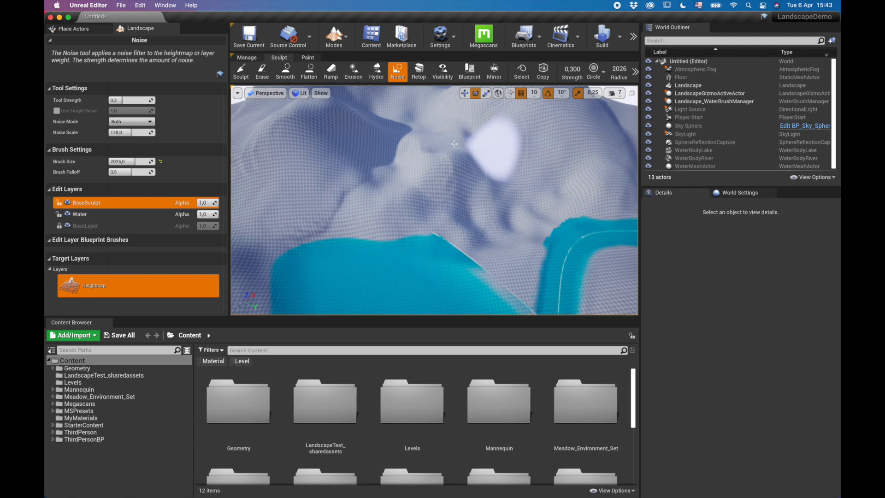
key("w")
mouse_move(504, 219)
right_mouse_down()
mouse_move(399, 218)
mouse_move(429, 212)
mouse_move(614, 250)
mouse_move(530, 241)
mouse_move(533, 277)
mouse_move(504, 223)
right_mouse_up()
key("s")
key("s")
key("w")
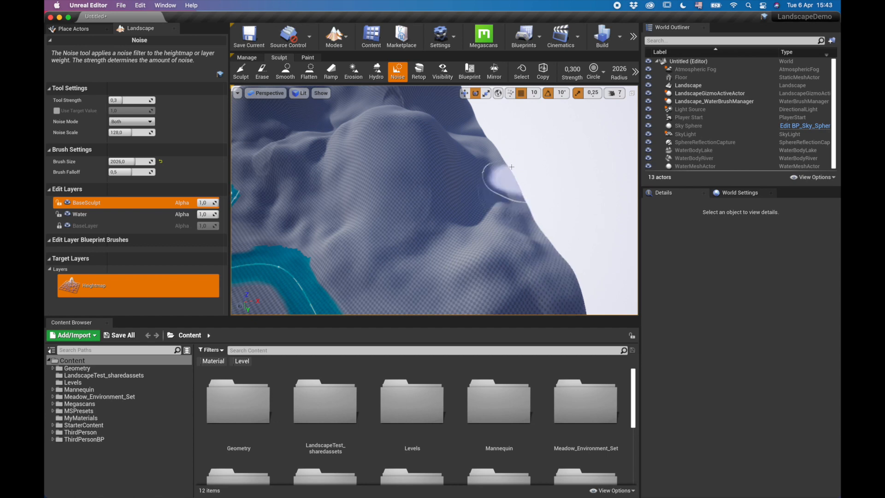
- Add noise to the neighbouring mountainsides and the hill by the river mouth at strength 0.3
key("s")
mouse_move(466, 201)
right_mouse_down()
mouse_move(471, 163)
mouse_move(467, 181)
mouse_move(390, 185)
mouse_move(384, 250)
right_mouse_up()
key("w")
key("s")
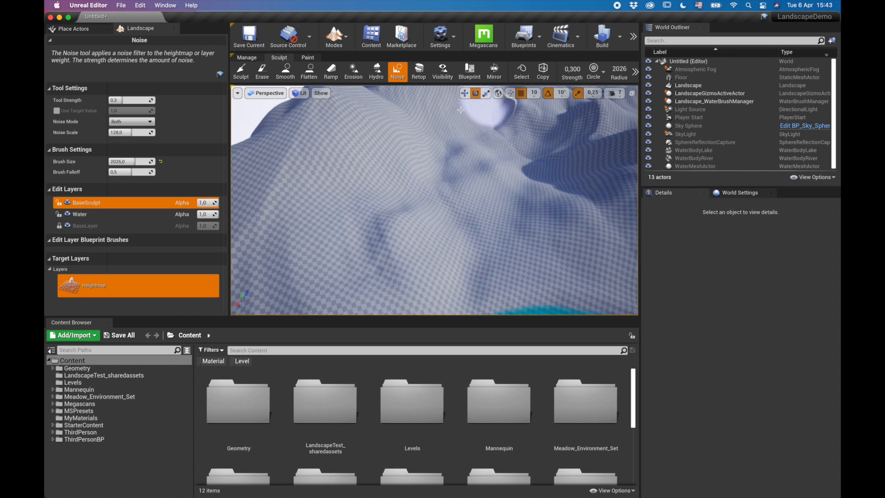
mouse_move(438, 156)
right_mouse_down()
mouse_move(512, 117)
mouse_move(560, 119)
mouse_move(396, 143)
mouse_move(346, 179)
right_mouse_up()
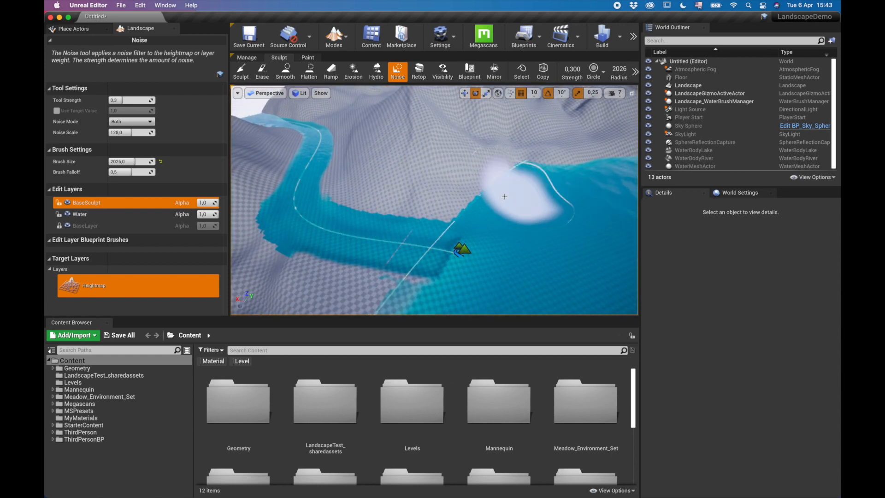
right_click_drag(513, 206, 436, 224)
key("w")
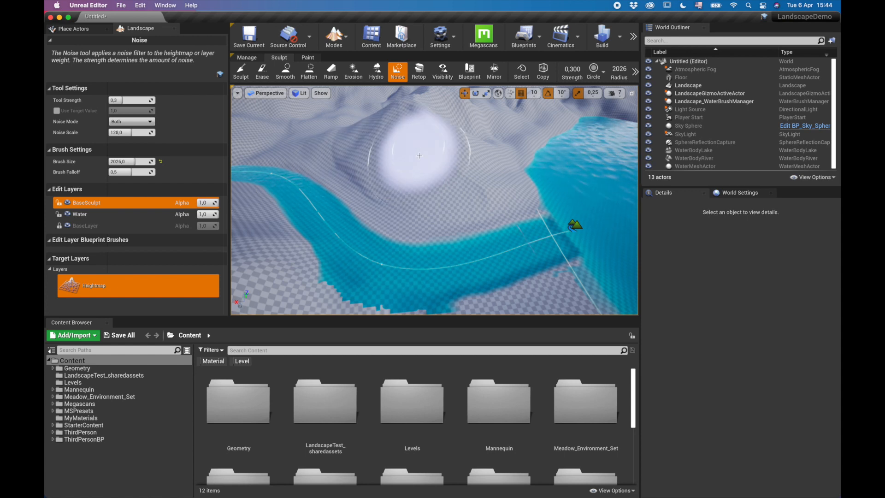
- Switch to the Sculpt tool with an Alpha brush that uses the T_CobbleStone_Pebble_D texture
left_click(420, 72)
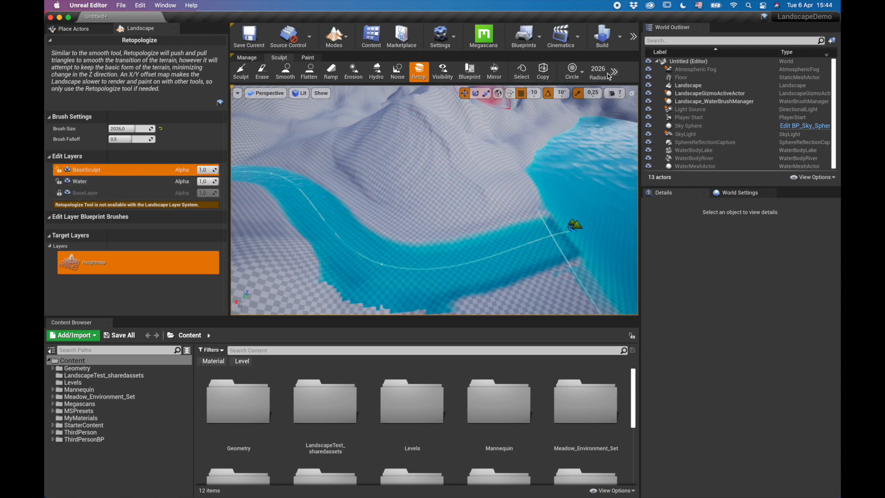
left_click(240, 71)
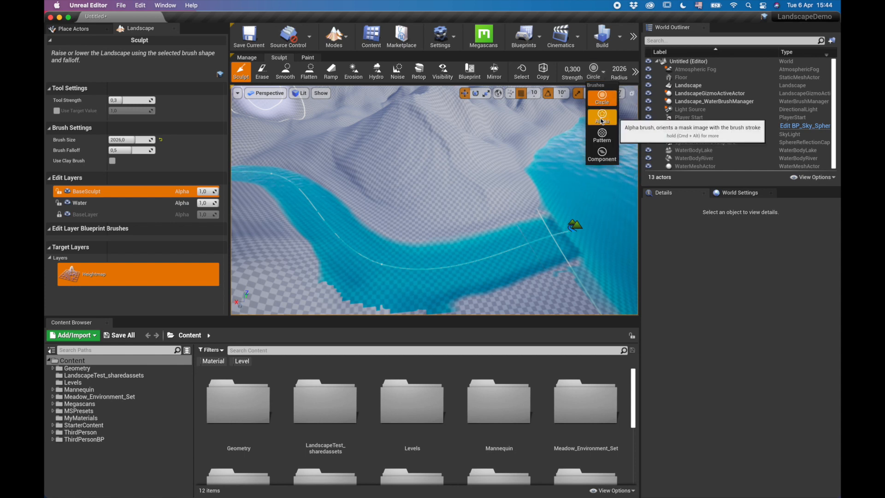
left_click(602, 117)
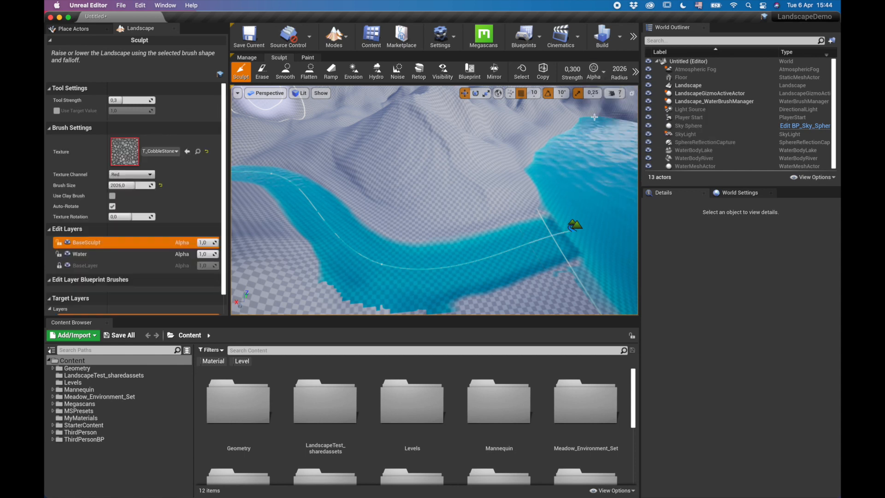
left_click(177, 153)
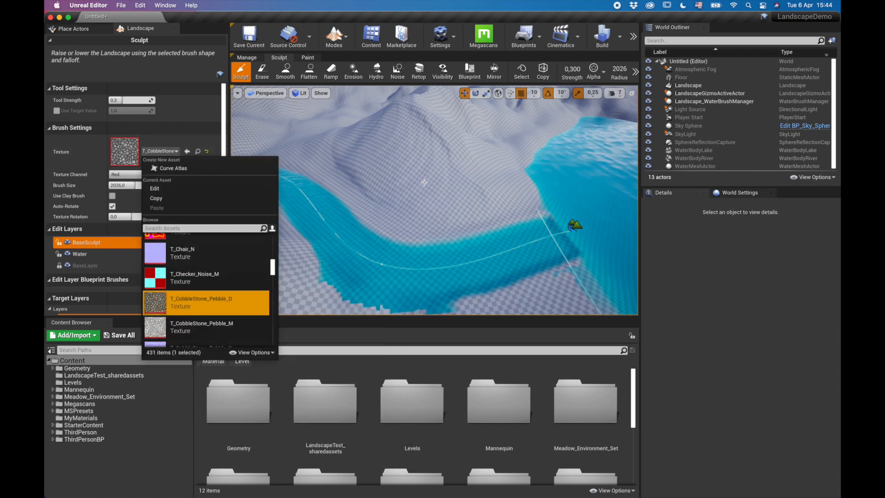
left_click(451, 159)
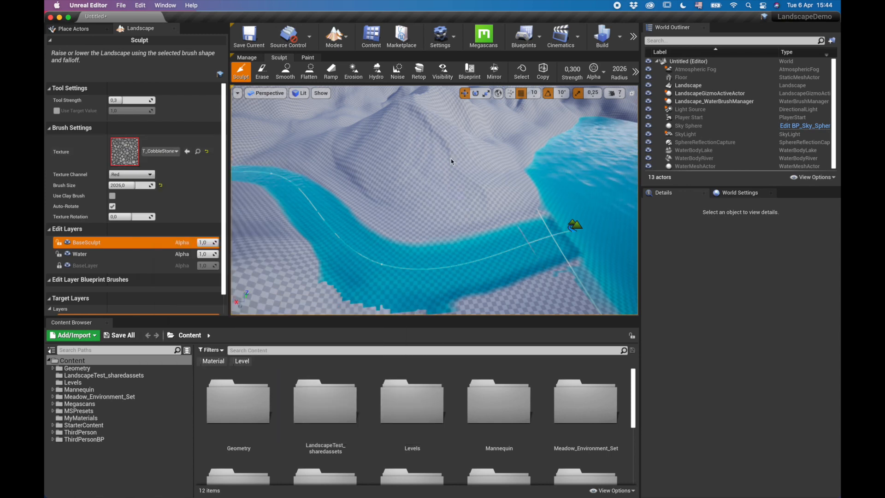
- Sculpt the pebble alpha texture over the slopes and ridge beside the lake at strength 0.3 and brush size 2026
right_click(406, 165)
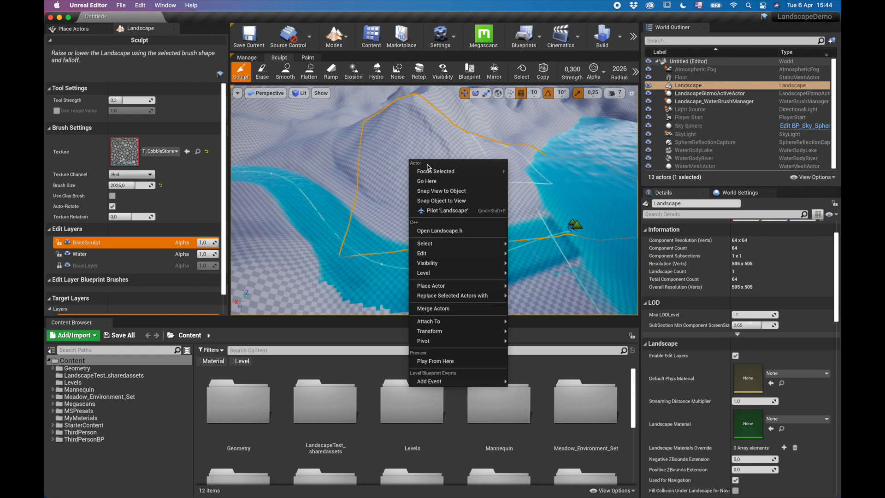
left_click(428, 171)
right_click_drag(554, 203, 498, 185)
key("Escape")
right_click_drag(447, 195, 460, 244)
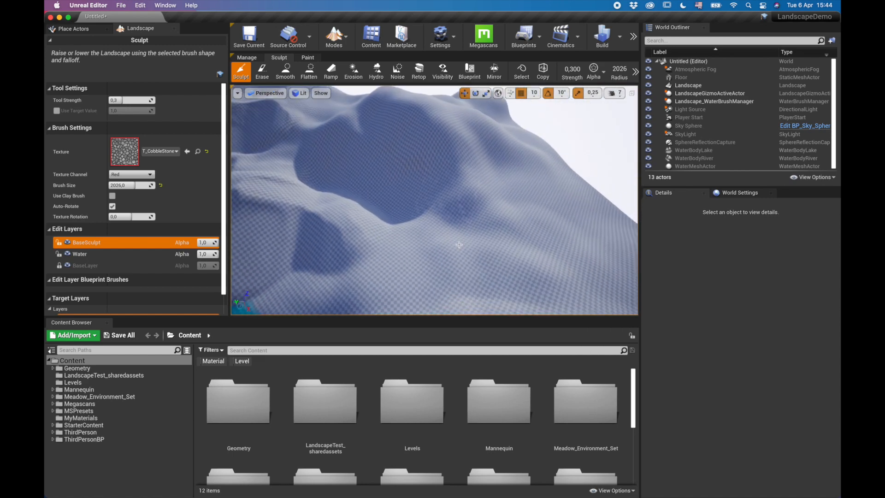
right_click_drag(469, 177, 471, 194)
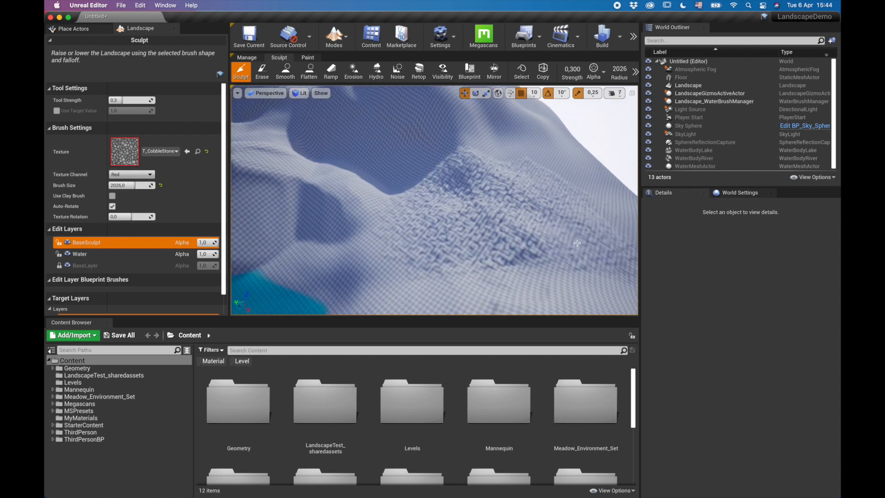
right_click_drag(421, 265, 447, 220)
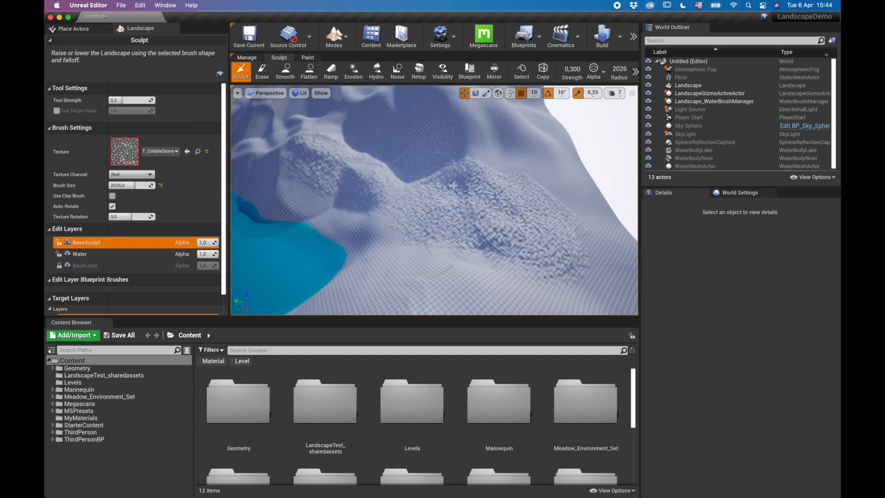
right_click_drag(480, 231, 530, 203)
mouse_move(477, 240)
right_mouse_down()
mouse_move(478, 258)
mouse_move(500, 233)
mouse_move(518, 242)
mouse_move(510, 263)
mouse_move(540, 231)
mouse_move(563, 235)
mouse_move(576, 221)
mouse_move(549, 233)
mouse_move(601, 255)
mouse_move(588, 230)
mouse_move(581, 116)
right_mouse_up()
- Change the Sculpt brush type to Pattern and its texture to T_CobbleStone_Rough_D
left_click(605, 71)
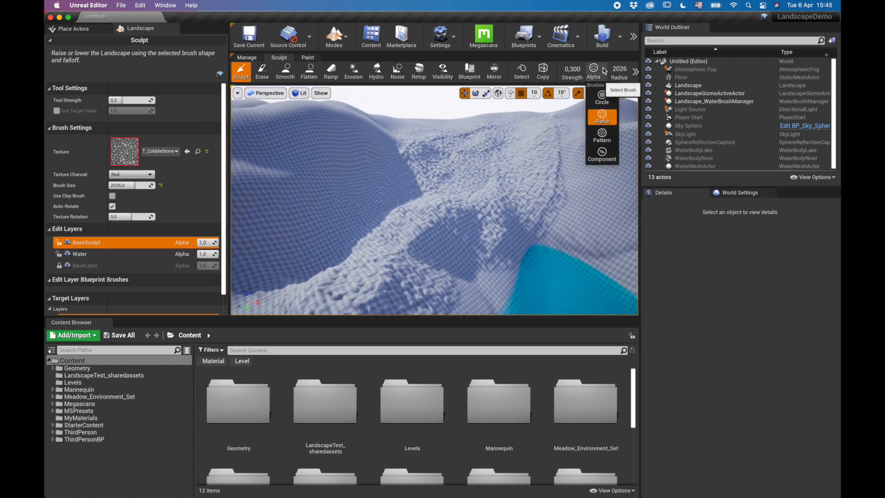
left_click(604, 135)
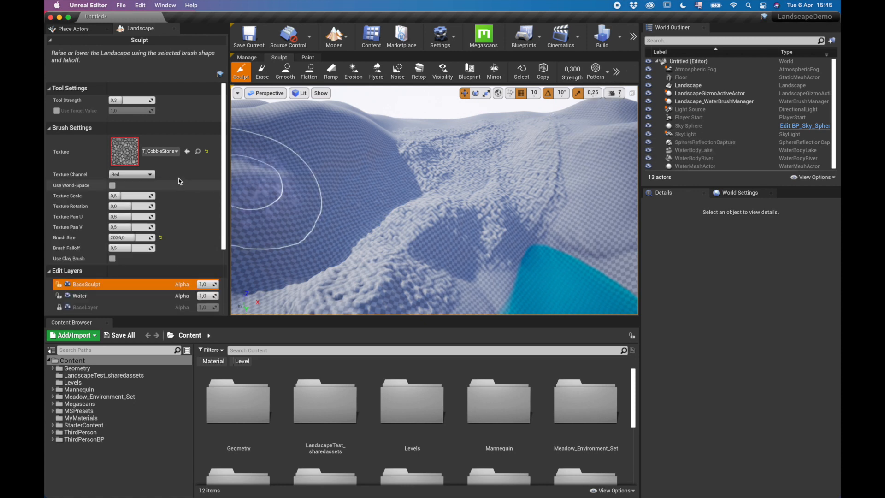
left_click(175, 152)
scroll(196, 277, "down", 3)
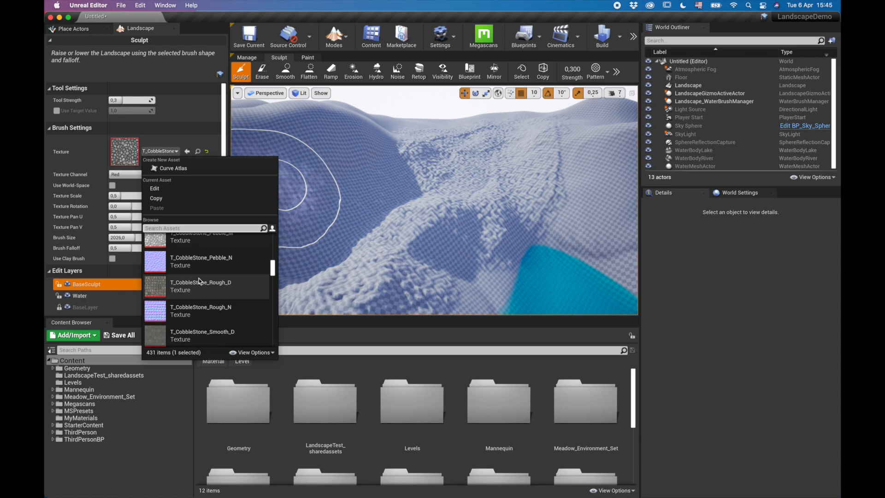
left_click(199, 278)
- Try the rough cobblestone pattern brush on the shaded mountainside above the lake
right_click_drag(376, 168, 360, 174)
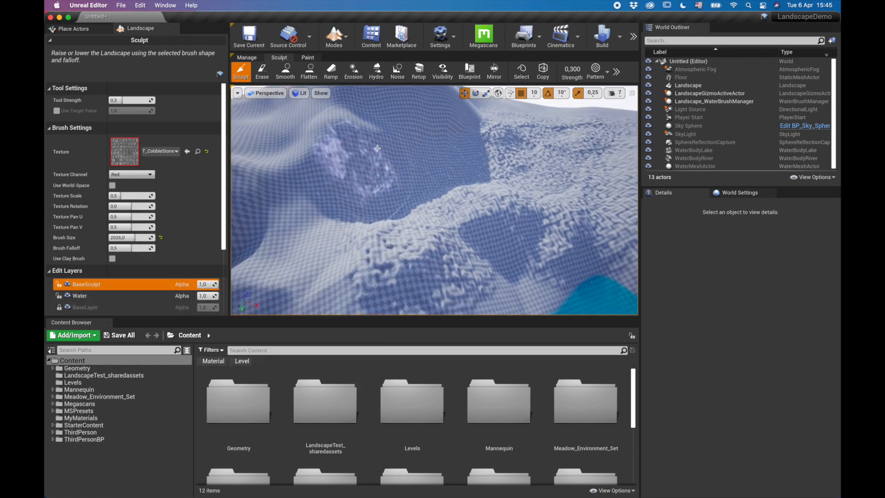
left_click_drag(383, 162, 364, 152)
mouse_move(435, 138)
right_mouse_down()
mouse_move(495, 172)
mouse_move(511, 226)
right_mouse_up()
right_click_drag(265, 174, 258, 158)
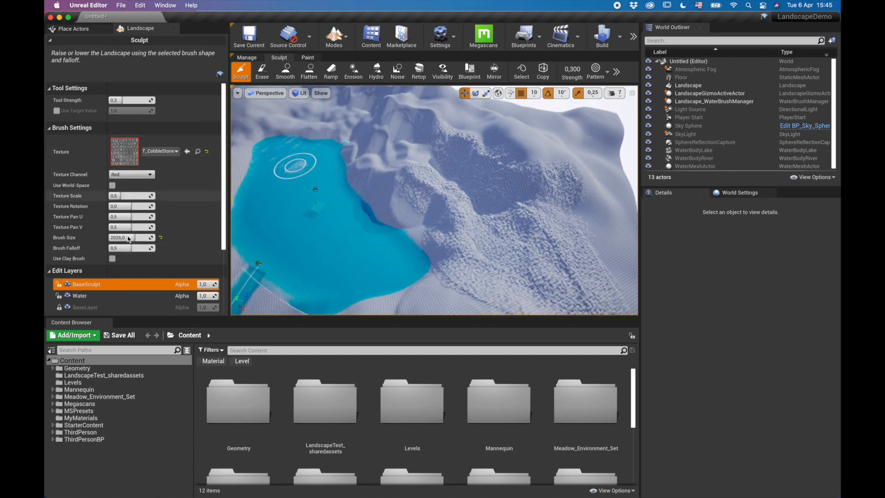
right_click_drag(457, 178, 443, 178)
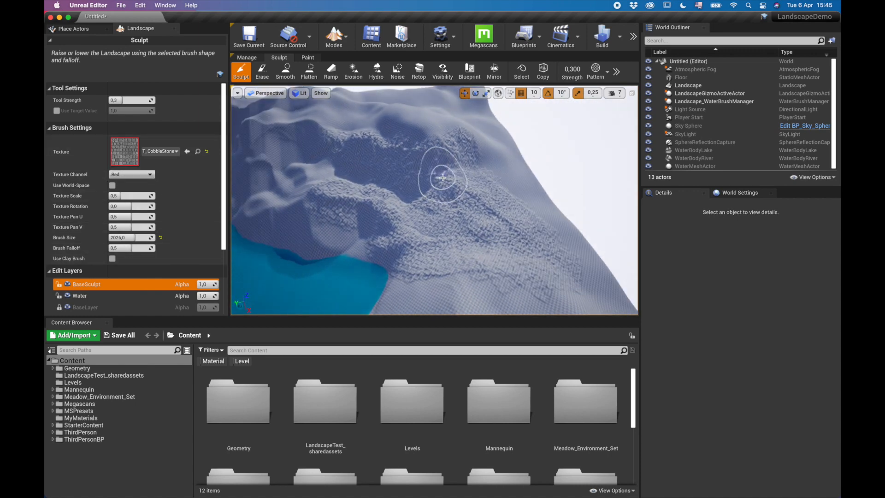
- Undo all the cobblestone texture strokes sculpted on the mountains beside the lake
key("super+z")
key("super+z")
key("super+z")
key("super+z")
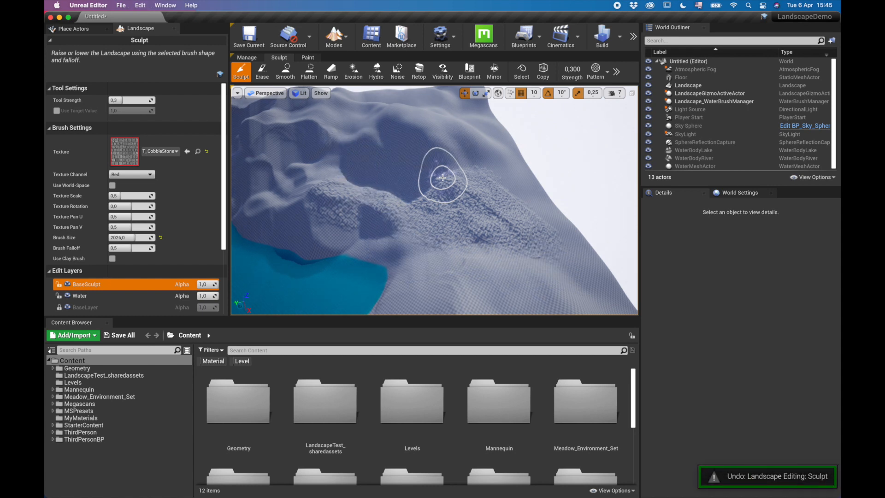
key("super+z")
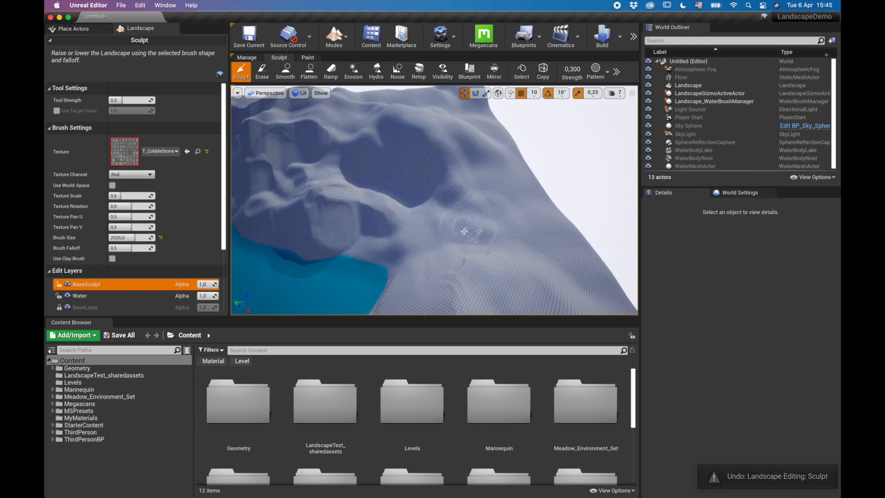
- Set the Sculpt tool's brush type back to Circle
left_click(609, 73)
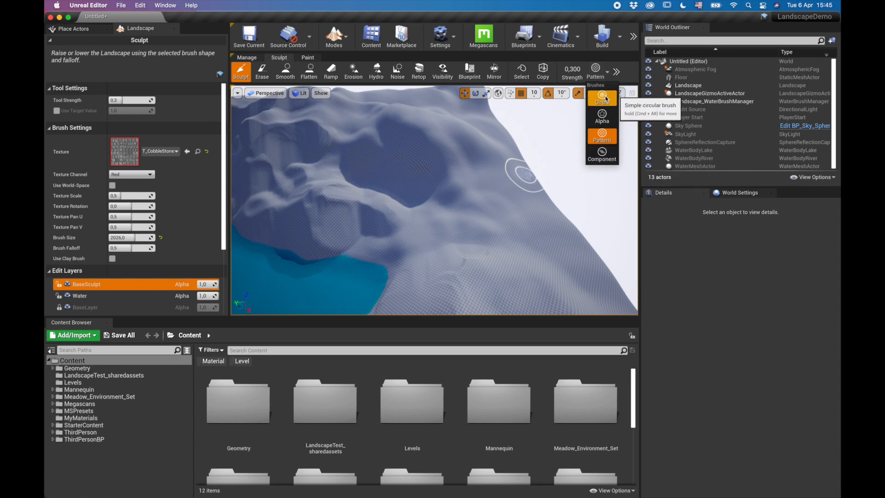
left_click(618, 75)
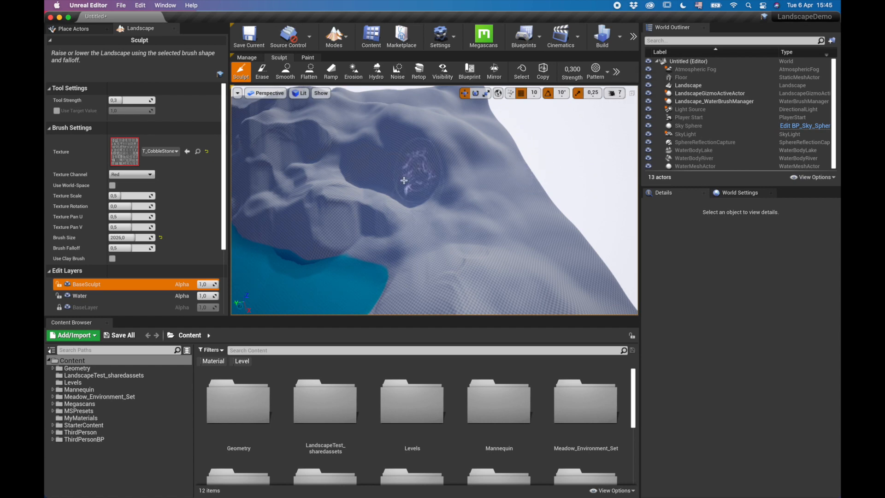
mouse_move(328, 204)
right_mouse_down()
mouse_move(286, 225)
mouse_move(295, 203)
right_mouse_up()
left_click(606, 73)
left_click(608, 98)
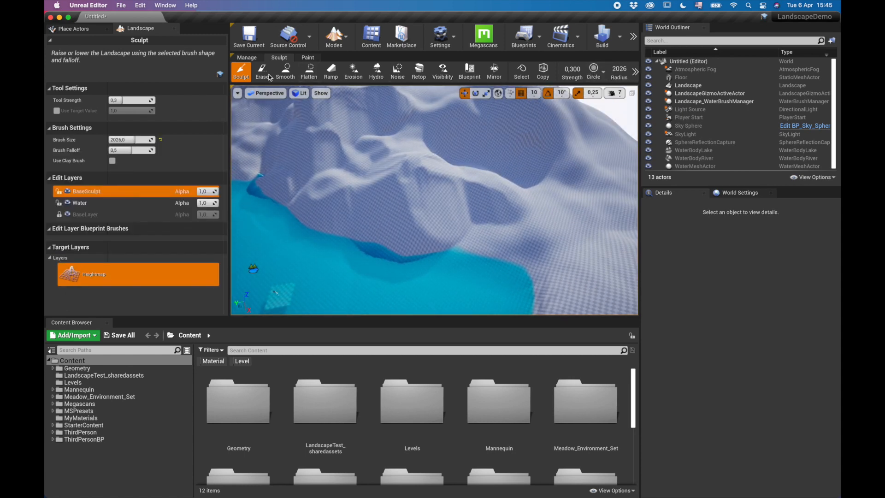
- Try the Alpha brush type on the Smooth tool, comparing it with Sculpt, and restore Smooth to Circle
left_click(285, 74)
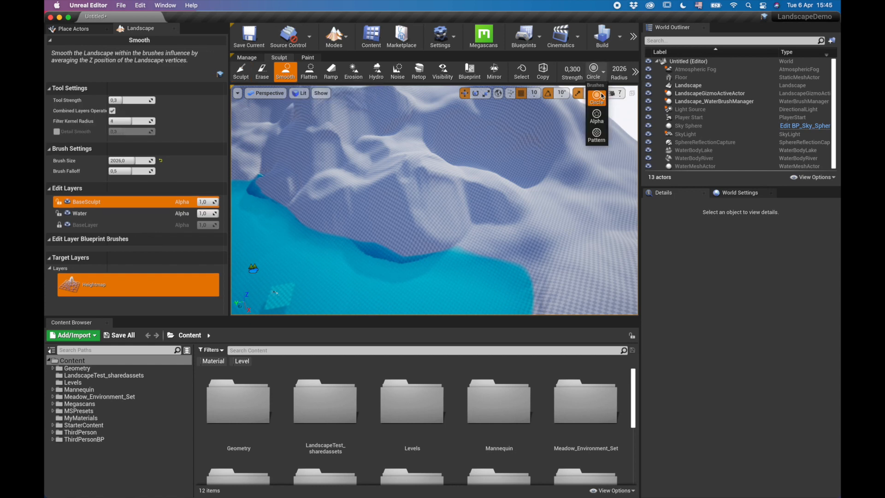
left_click(596, 116)
left_click(241, 72)
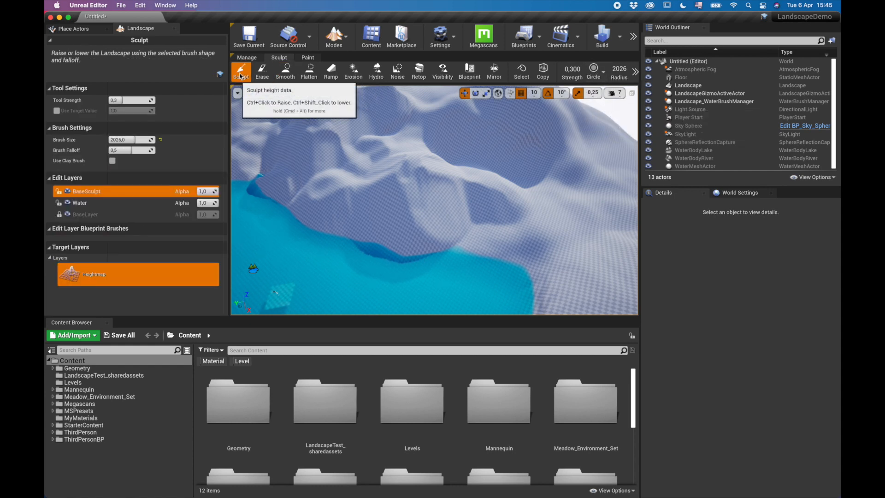
left_click(283, 74)
left_click(602, 72)
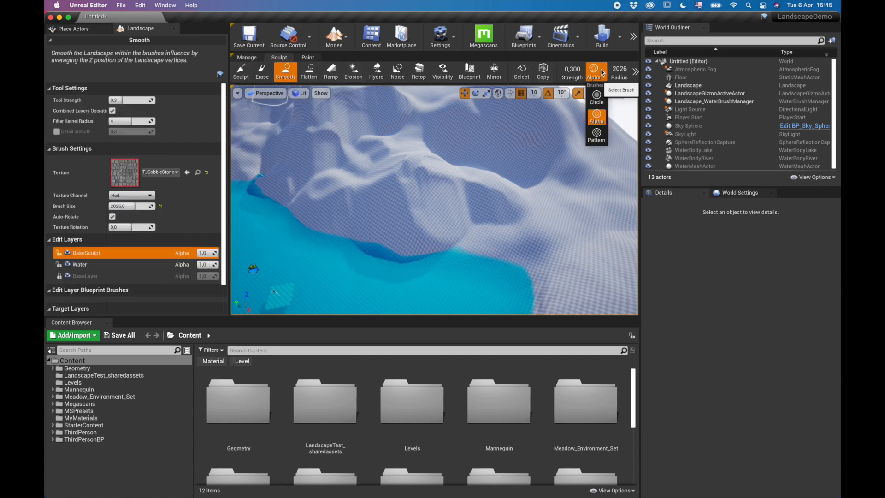
left_click(597, 96)
- Raise the dark mountain ridge on the BaseSculpt layer using the Sculpt tool with brush size 4002 and strength 0.3
left_click(241, 72)
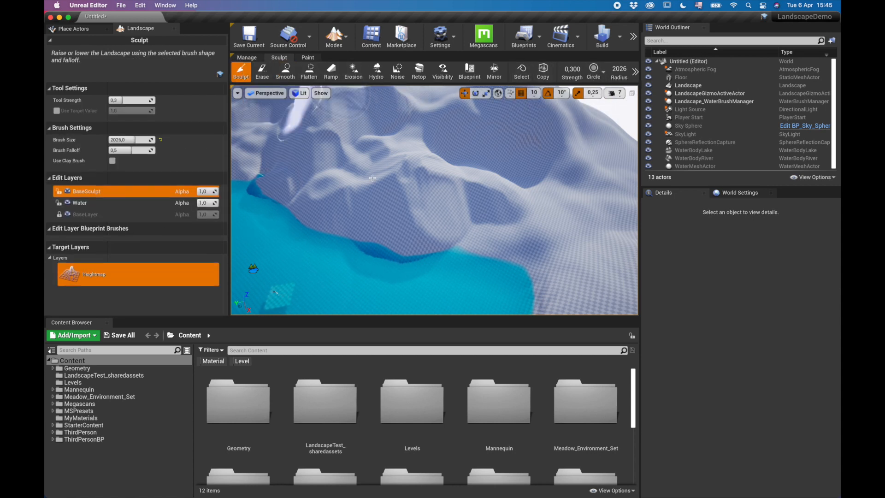
right_click_drag(392, 203, 554, 196)
mouse_move(431, 270)
right_mouse_down()
mouse_move(404, 251)
mouse_move(431, 243)
right_mouse_up()
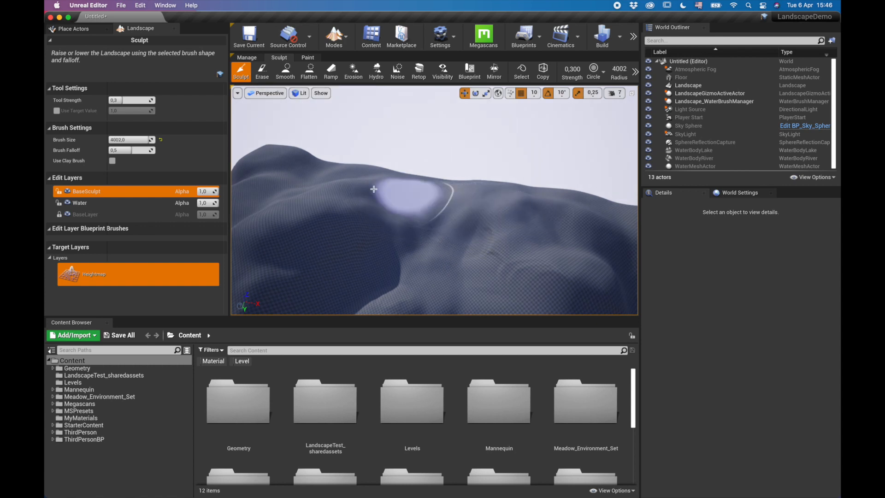
left_click(485, 189)
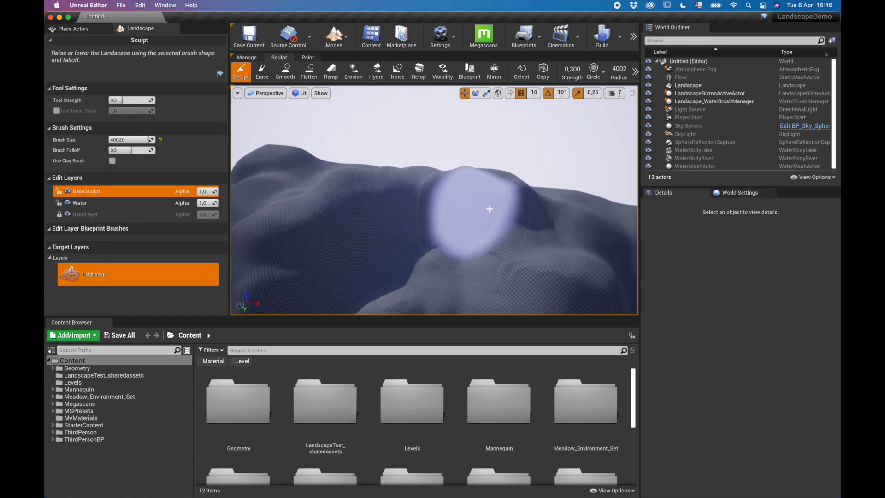
- Sculpt higher peaks along the surrounding mountain range with the 4002 circle brush
right_click_drag(457, 219, 631, 203)
key("w")
key("w")
key("w")
key("w")
right_click_drag(392, 205, 412, 202)
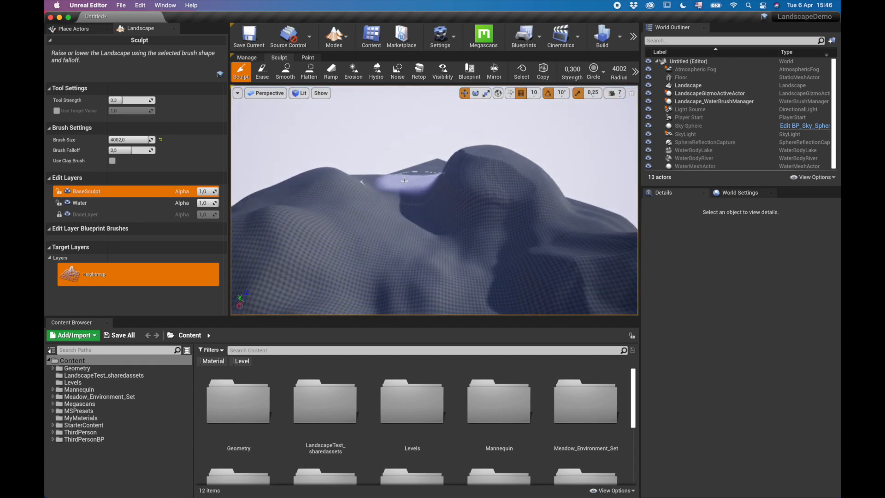
mouse_move(593, 222)
right_mouse_down()
mouse_move(719, 230)
mouse_move(761, 267)
mouse_move(784, 235)
mouse_move(775, 228)
mouse_move(742, 226)
mouse_move(793, 263)
mouse_move(738, 216)
mouse_move(387, 228)
right_mouse_up()
key("s")
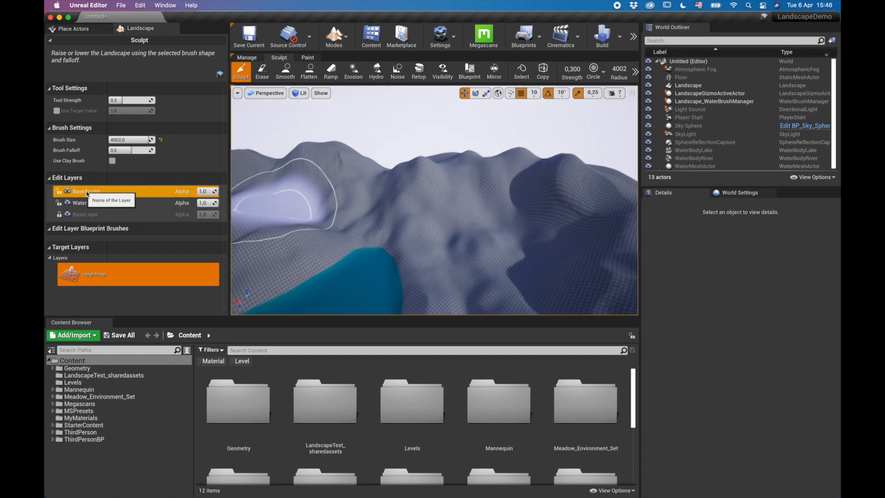
- Create a new landscape edit layer above BaseSculpt and name it Erosion
right_click(113, 196)
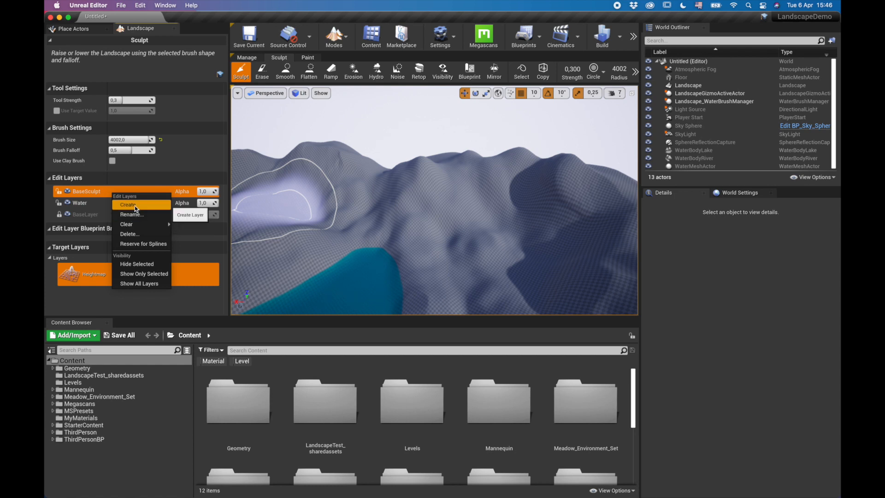
left_click(134, 207)
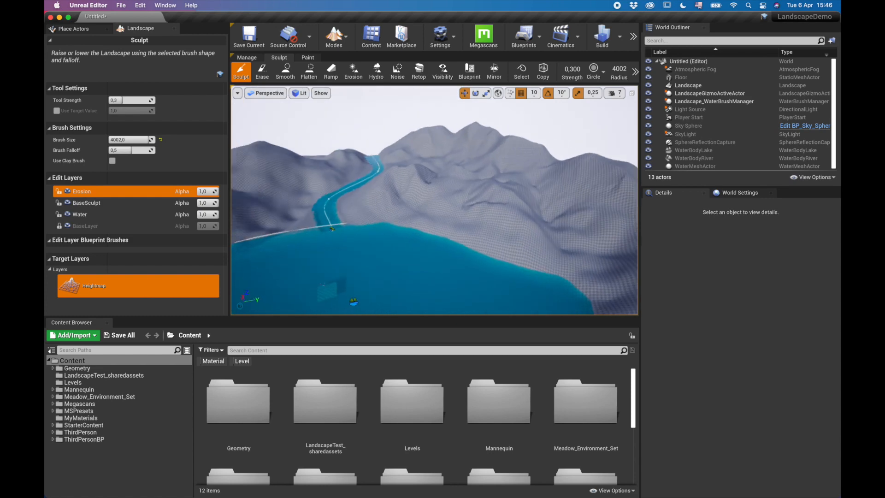
- Erode the mountain slopes around the lake on the Erosion layer using the Erosion tool with strength 0.3 and brush size 4002
mouse_move(450, 193)
right_mouse_down()
mouse_move(496, 190)
mouse_move(450, 194)
right_mouse_up()
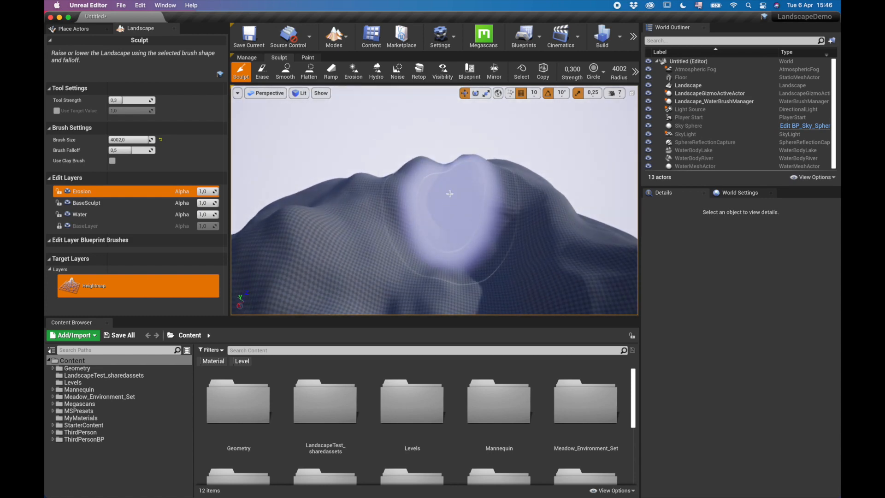
left_click(353, 72)
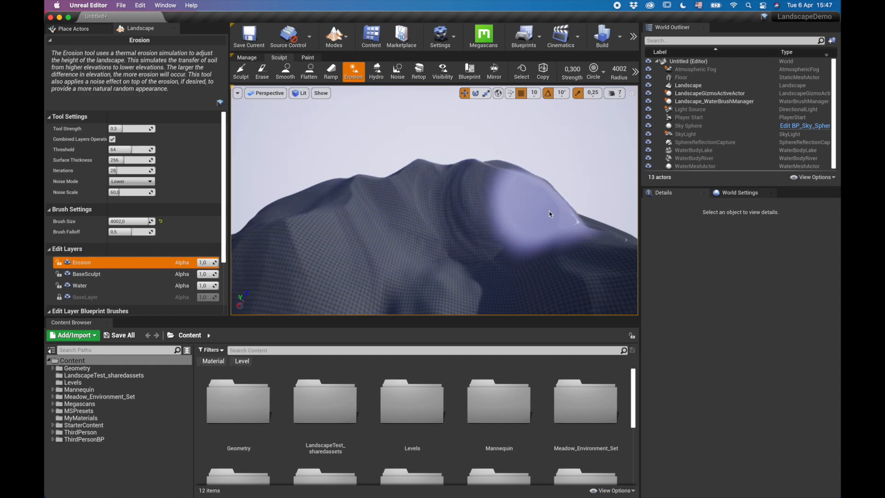
right_click_drag(440, 166, 598, 203)
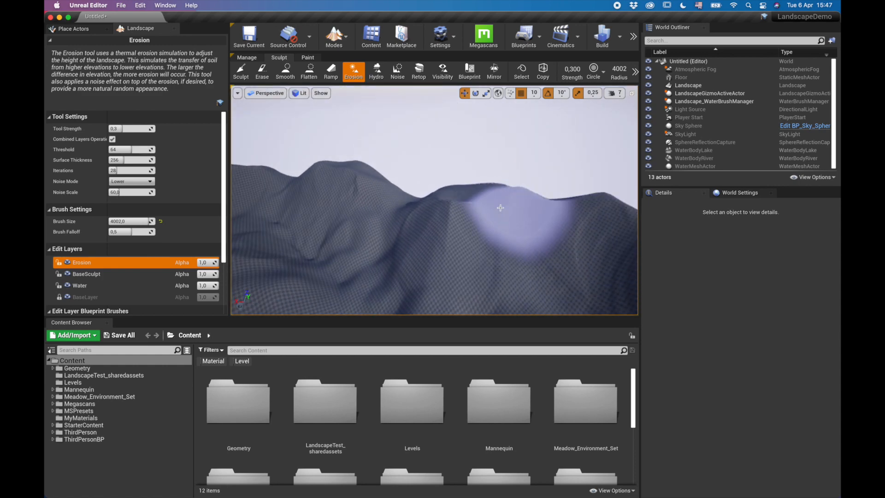
mouse_move(487, 236)
right_mouse_down()
mouse_move(542, 235)
mouse_move(493, 196)
right_mouse_up()
mouse_move(368, 229)
right_mouse_down()
mouse_move(406, 221)
mouse_move(341, 226)
mouse_move(373, 226)
right_mouse_up()
right_click_drag(461, 240, 374, 263)
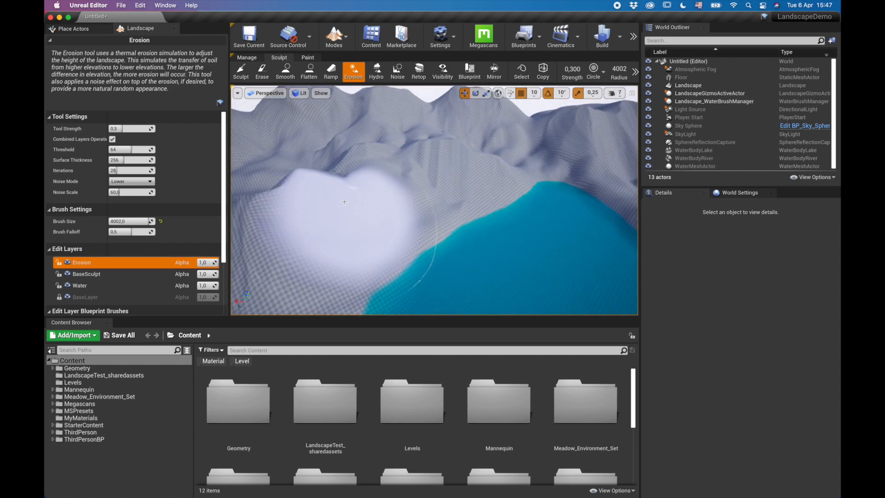
mouse_move(267, 233)
right_mouse_down()
mouse_move(203, 259)
mouse_move(166, 221)
right_mouse_up()
right_click_drag(587, 111, 369, 113)
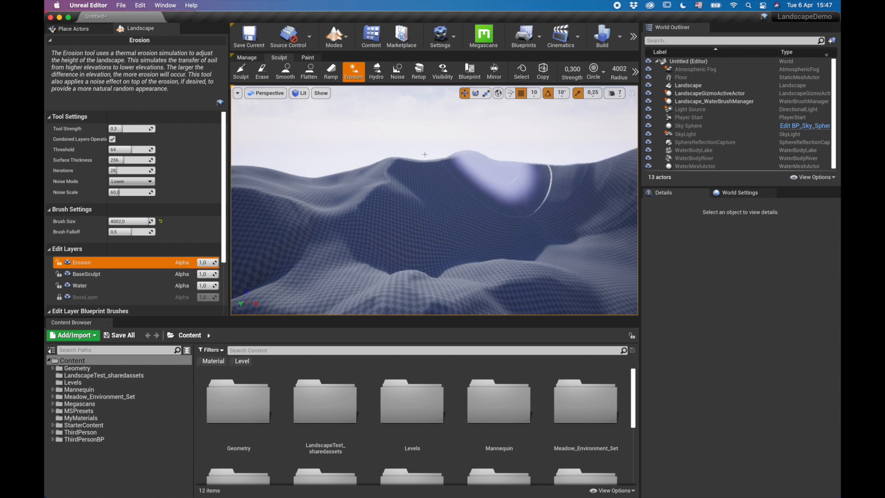
mouse_move(520, 180)
right_mouse_down()
mouse_move(627, 210)
mouse_move(560, 179)
mouse_move(622, 178)
right_mouse_up()
key("s")
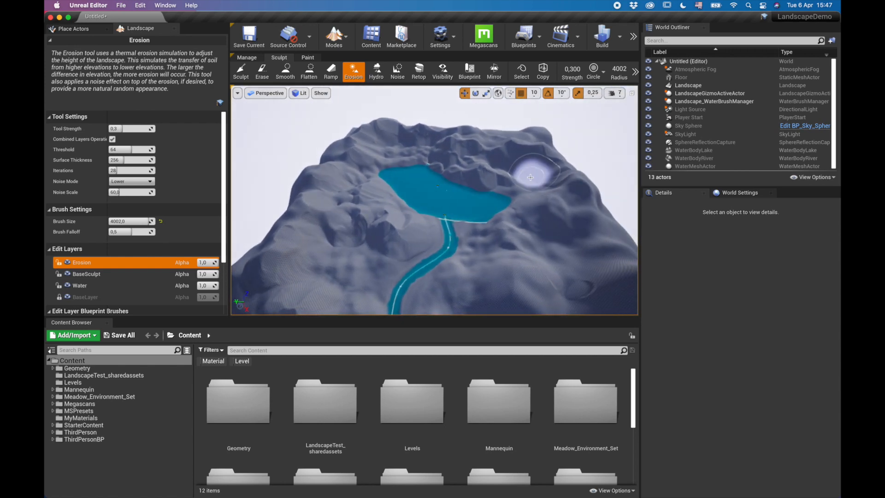
- Compare the terrain with the Erosion layer hidden and shown, and try its alpha at 0.5 before restoring it to 1
left_click(67, 263)
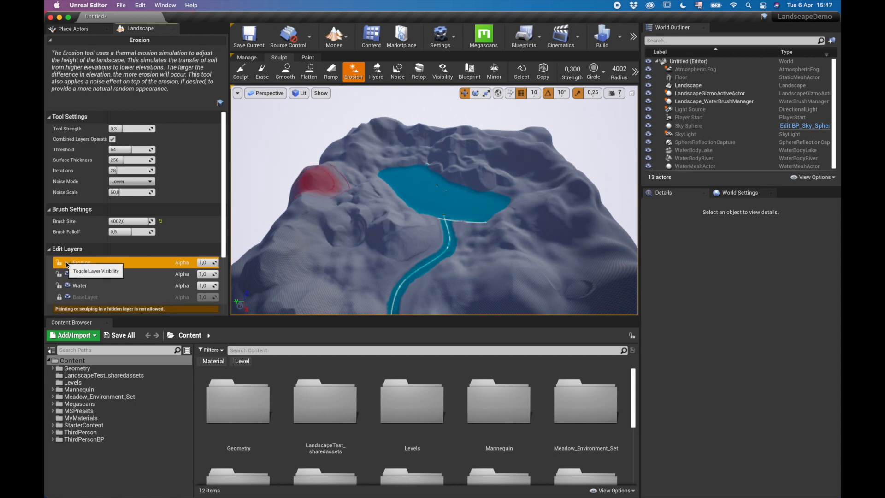
left_click(67, 263)
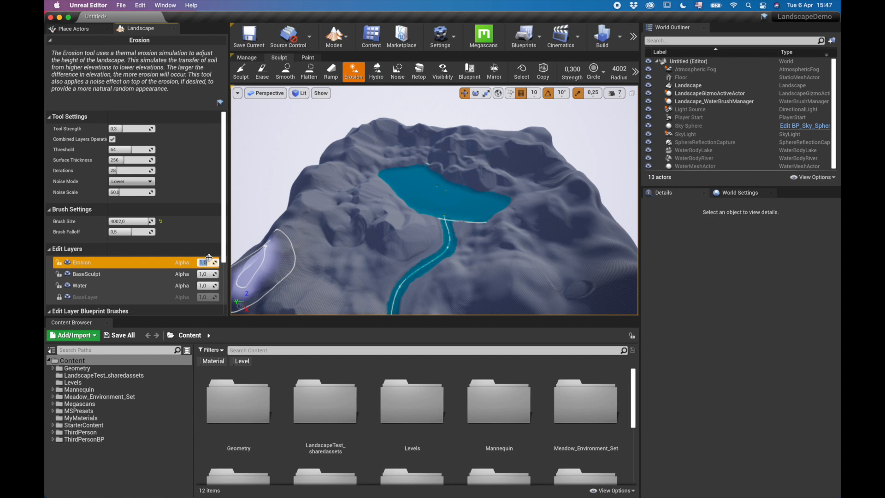
left_click(206, 263)
type("0,5")
key("Return")
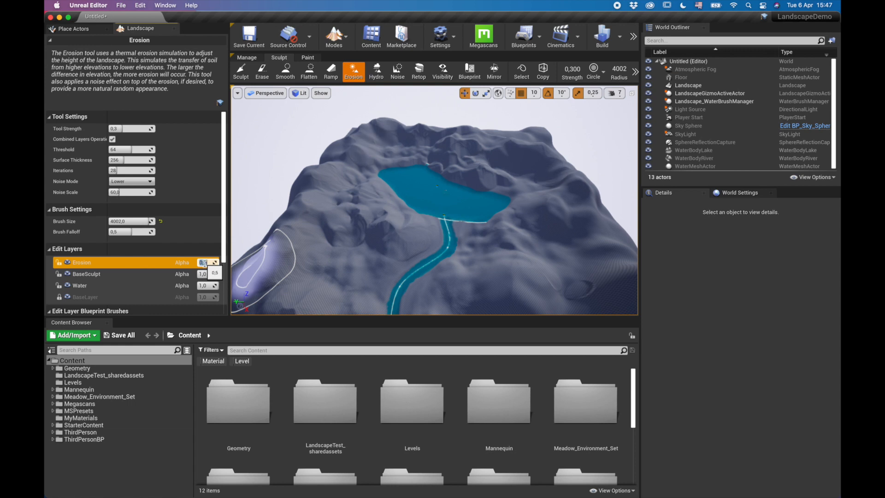
key("w")
right_click_drag(415, 163, 414, 161)
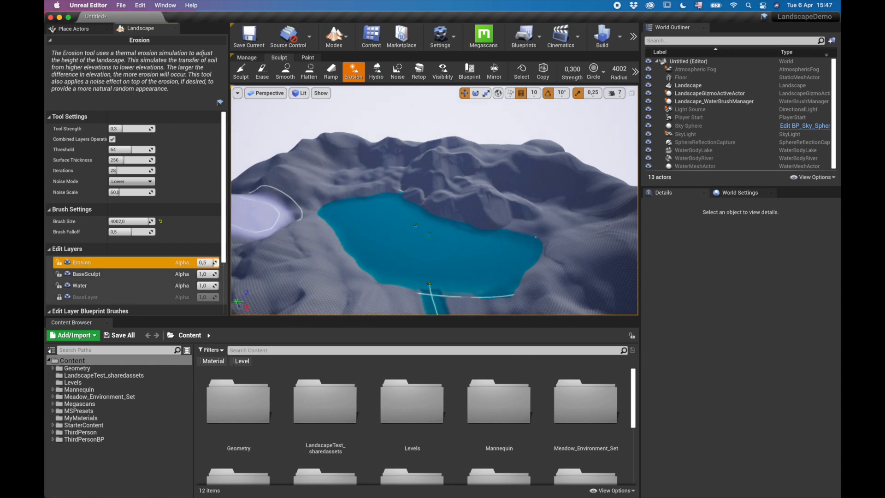
left_click(206, 263)
type("1")
key("Return")
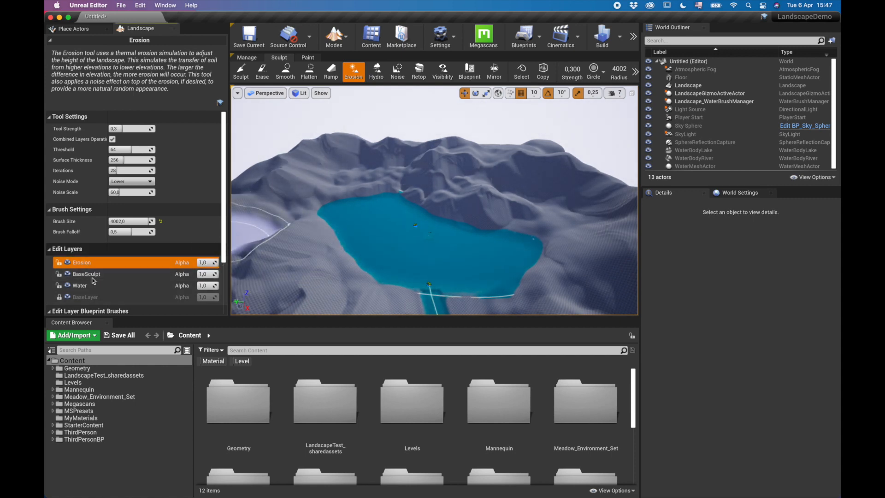
- Examine the sculpted terrain and the landscape Paint mode, checking the target layers for the Water and Erosion edit layers
scroll(150, 261, "down", 3)
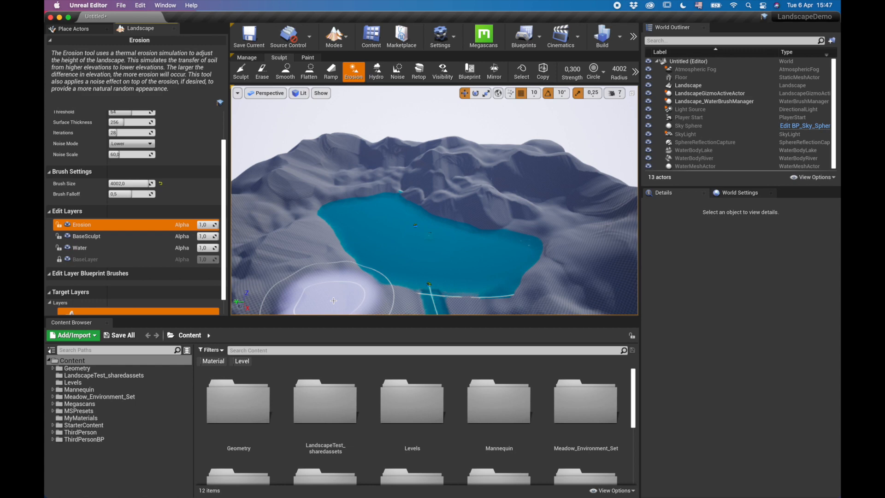
mouse_move(404, 225)
right_mouse_down()
mouse_move(503, 239)
mouse_move(544, 263)
mouse_move(489, 231)
mouse_move(484, 263)
mouse_move(586, 226)
mouse_move(627, 238)
mouse_move(638, 253)
mouse_move(571, 270)
mouse_move(604, 258)
mouse_move(631, 225)
right_mouse_up()
right_click_drag(454, 215, 411, 221)
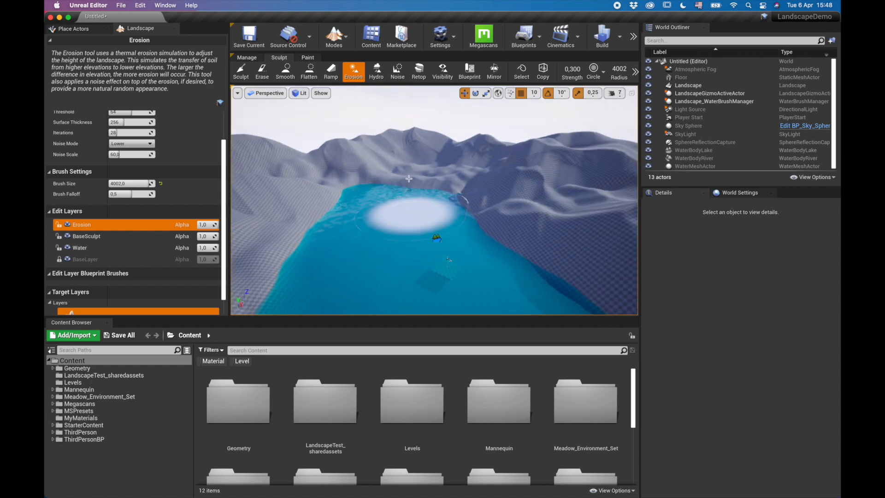
left_click(308, 58)
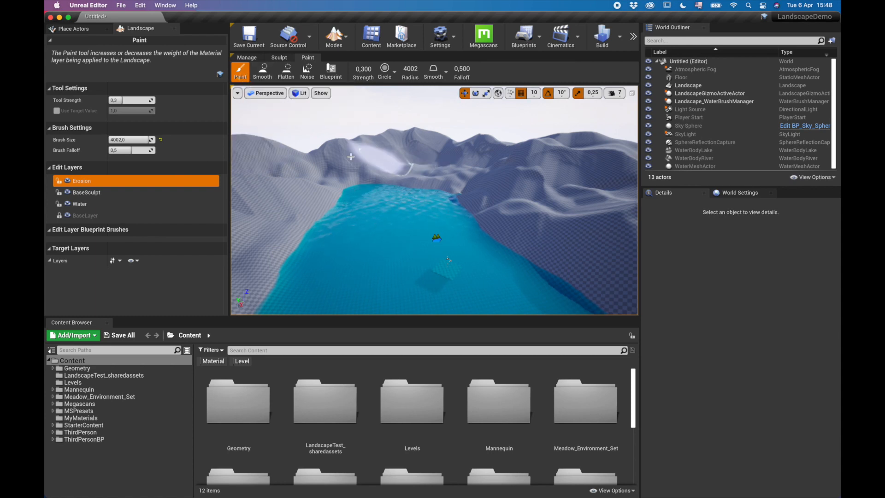
mouse_move(477, 171)
right_mouse_down()
mouse_move(396, 203)
mouse_move(318, 148)
right_mouse_up()
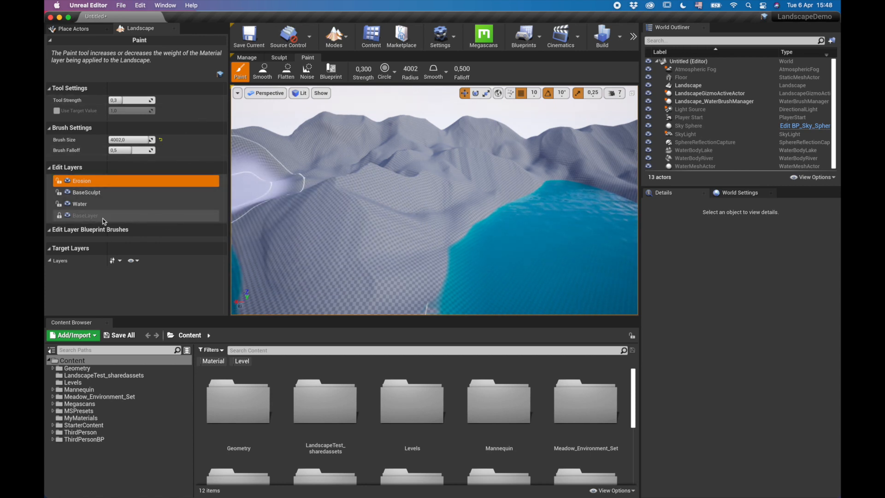
left_click(94, 204)
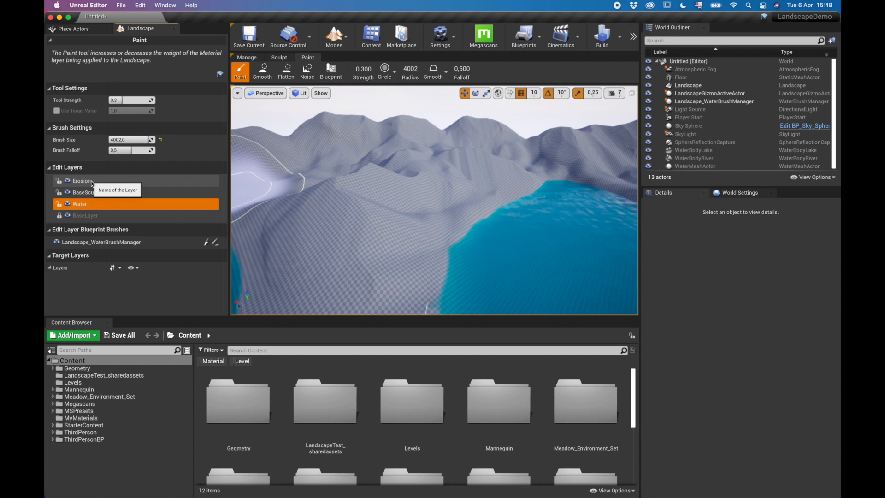
left_click(92, 181)
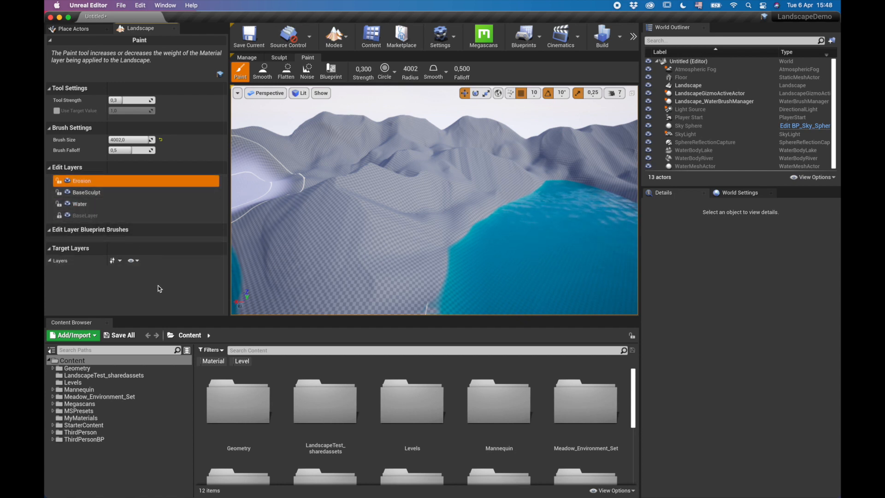
left_click(93, 31)
left_click(141, 29)
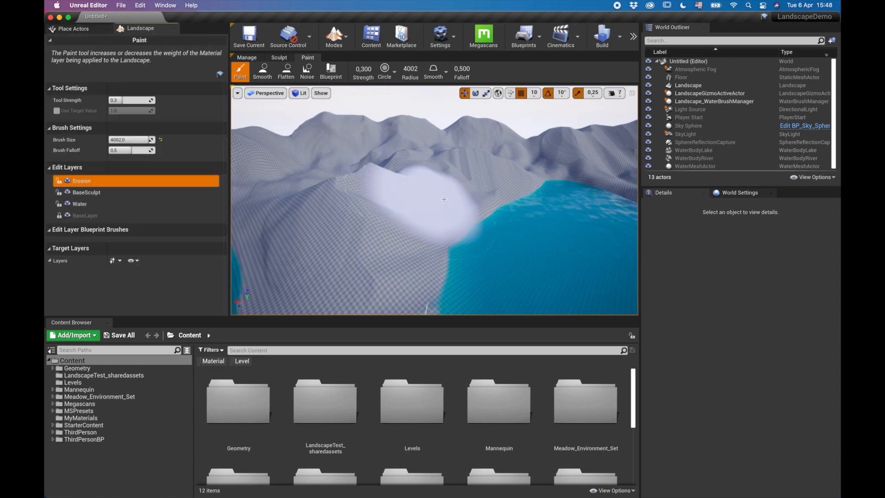
mouse_move(466, 212)
right_mouse_down()
mouse_move(537, 205)
mouse_move(523, 204)
right_mouse_up()
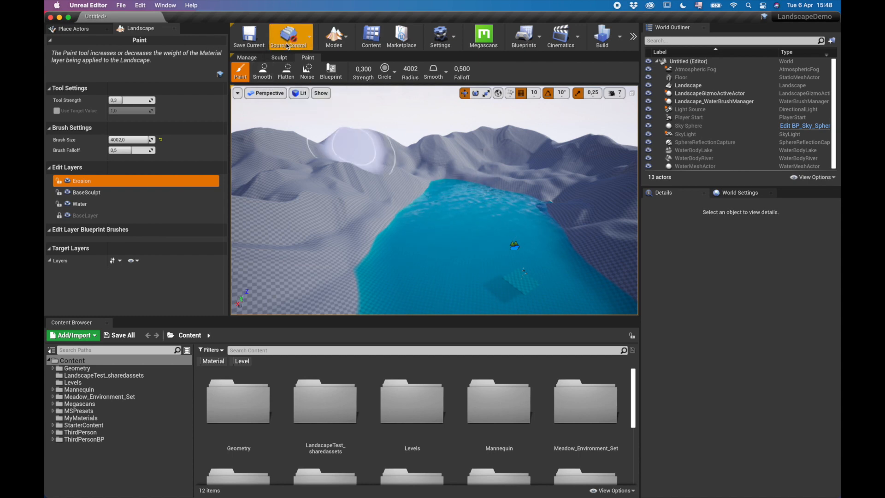
- Leave Landscape mode for Select mode and open the asset type filters of the Content Browser
key("shift+1")
mouse_move(396, 209)
right_mouse_down()
mouse_move(424, 221)
mouse_move(540, 221)
mouse_move(396, 209)
right_mouse_up()
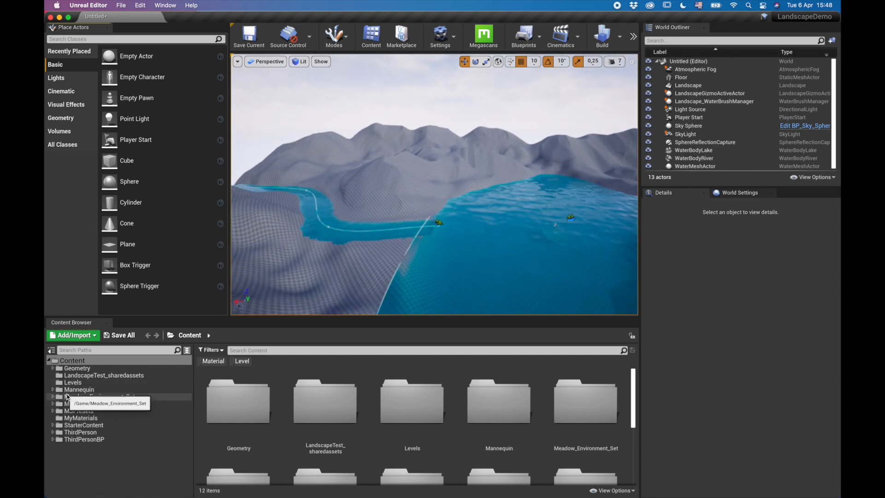
left_click(215, 351)
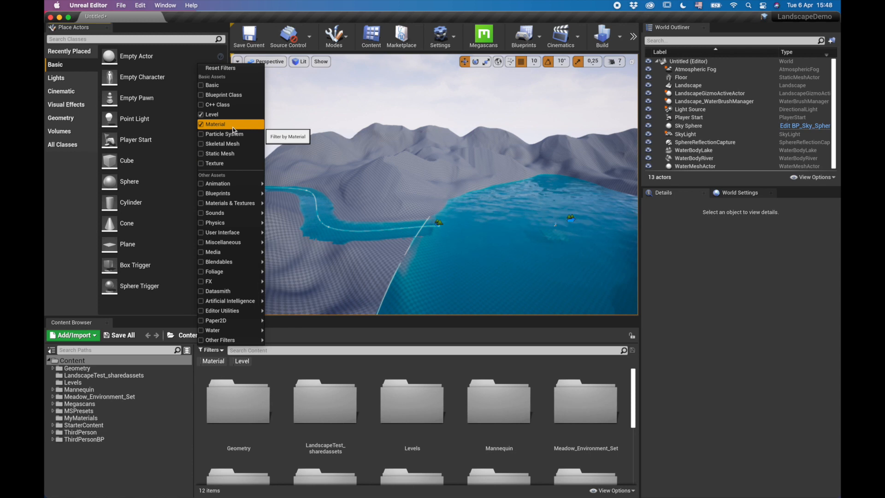
- Filter the project content so that only Material assets are listed
left_click(279, 364)
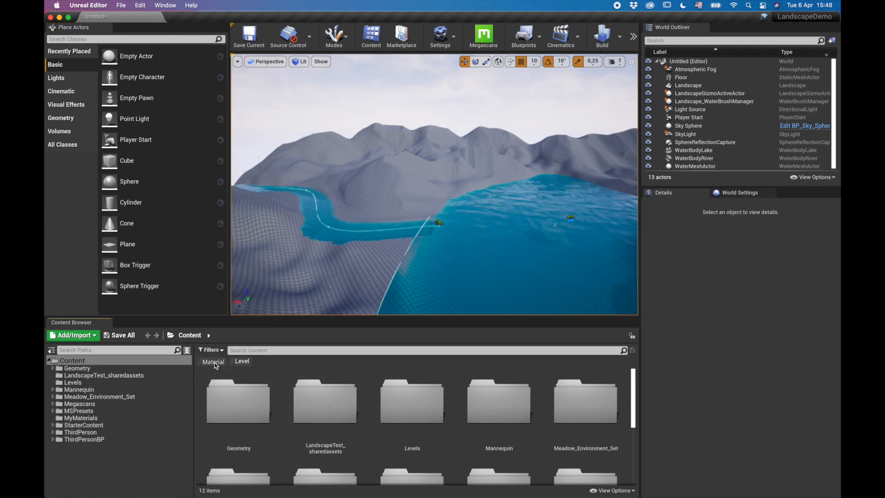
left_click(215, 362)
scroll(415, 415, "down", 2)
scroll(431, 414, "down", 1)
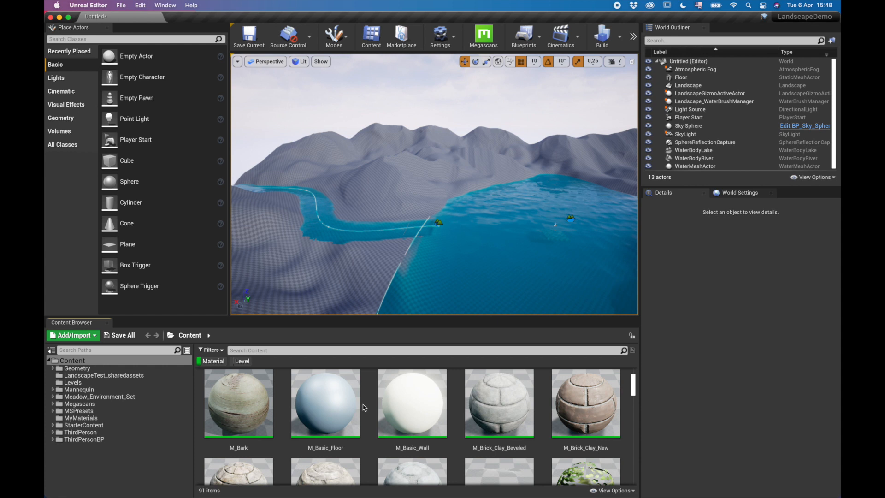
scroll(363, 404, "up", 3)
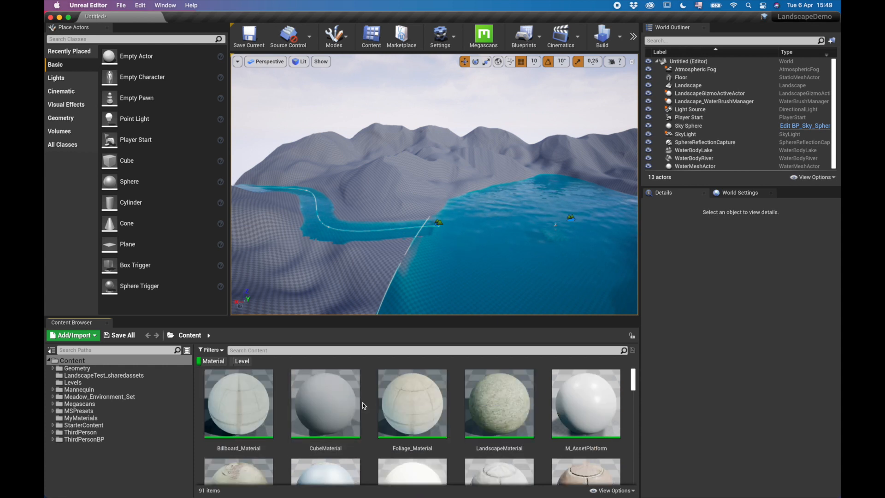
- Open LandscapeMaterial from the MyMaterials folder and expand its material editor window to full size
left_click(84, 418)
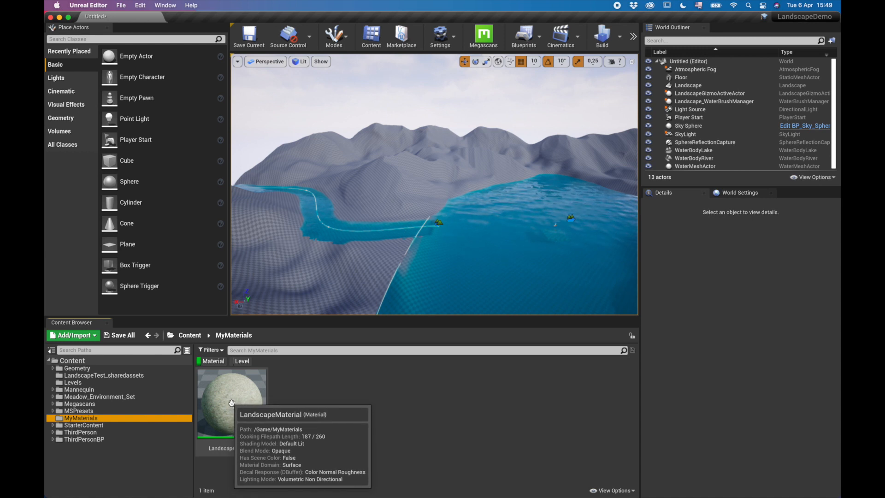
left_click(230, 405)
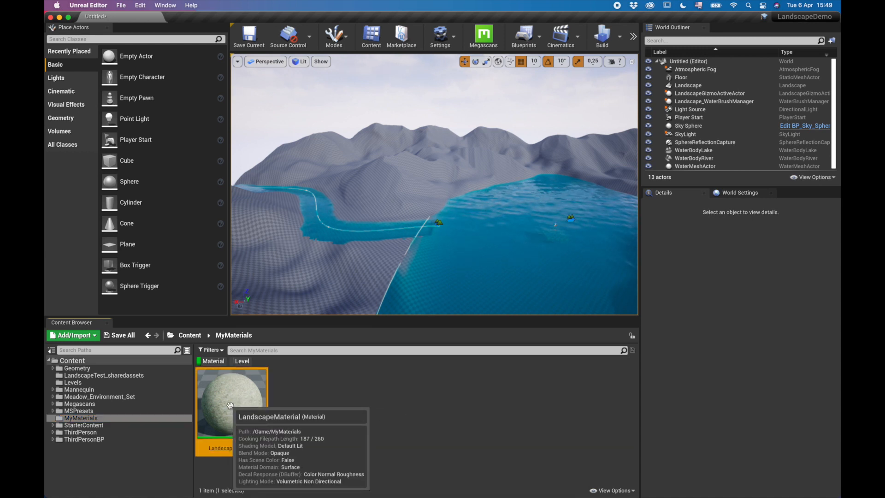
left_click_drag(468, 224, 472, 219)
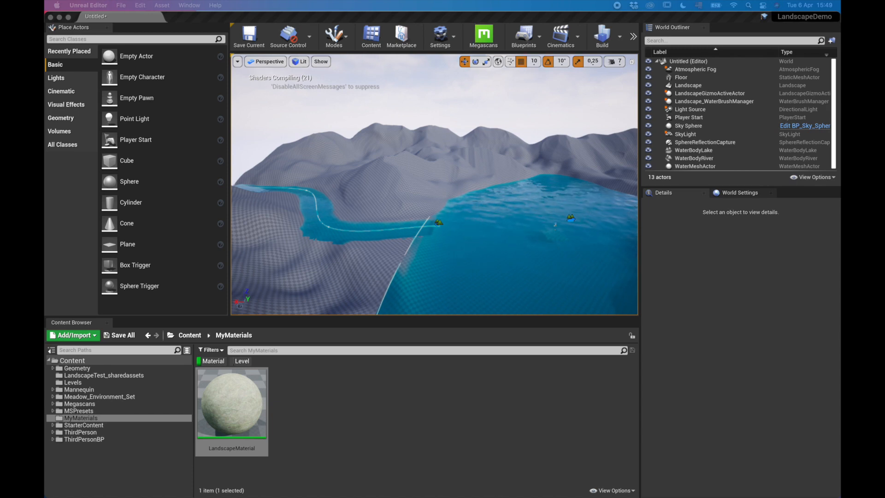
left_click_drag(756, 2, 313, 117)
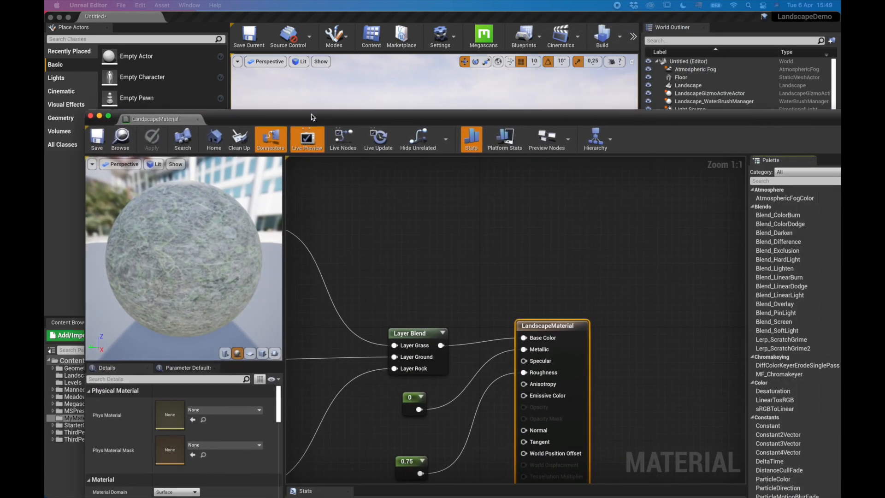
left_click(108, 116)
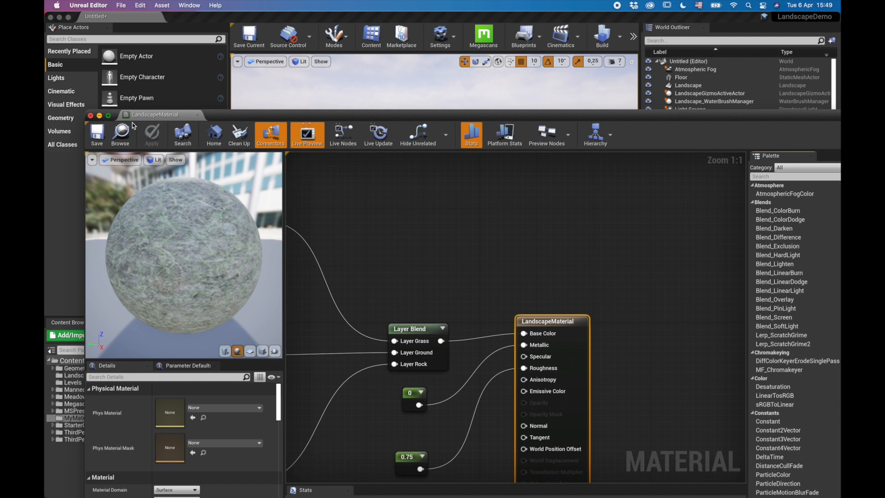
- Examine how LandscapeMaterial's texture samples, Layer Blend and constants connect to the result node, and close its editor
scroll(412, 284, "down", 4)
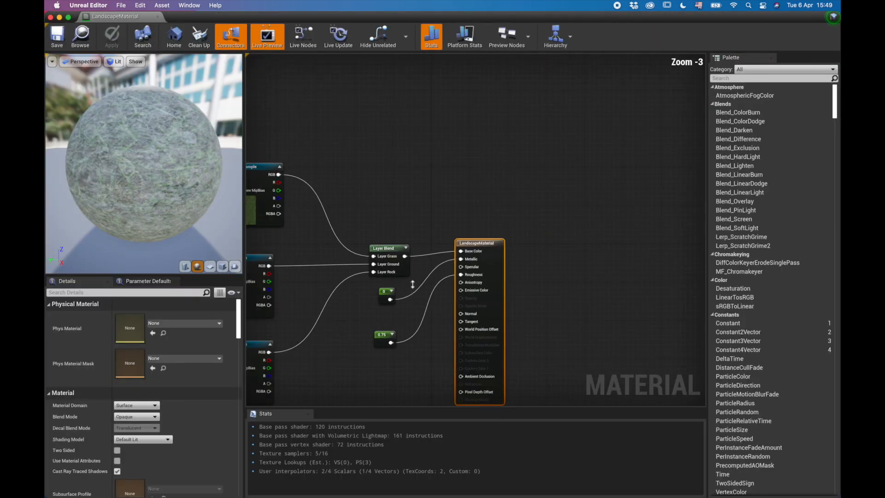
scroll(359, 318, "down", 2)
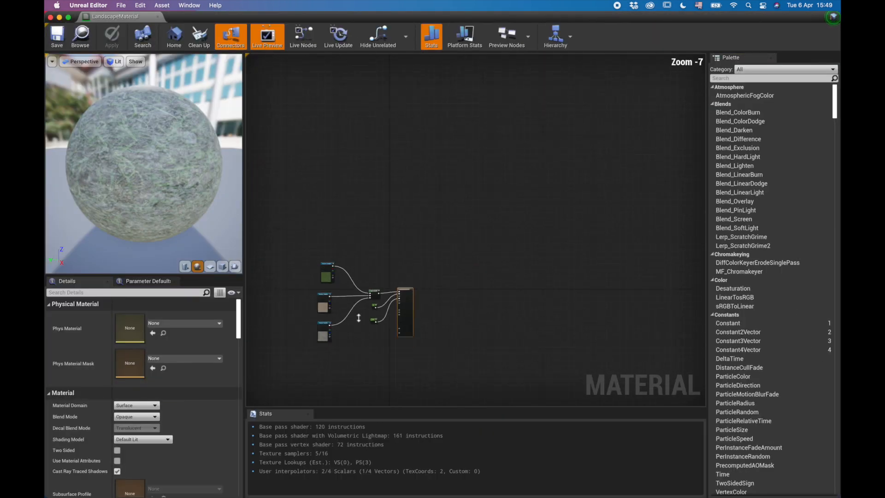
right_click_drag(358, 346, 419, 261)
scroll(421, 258, "up", 4)
scroll(416, 249, "up", 1)
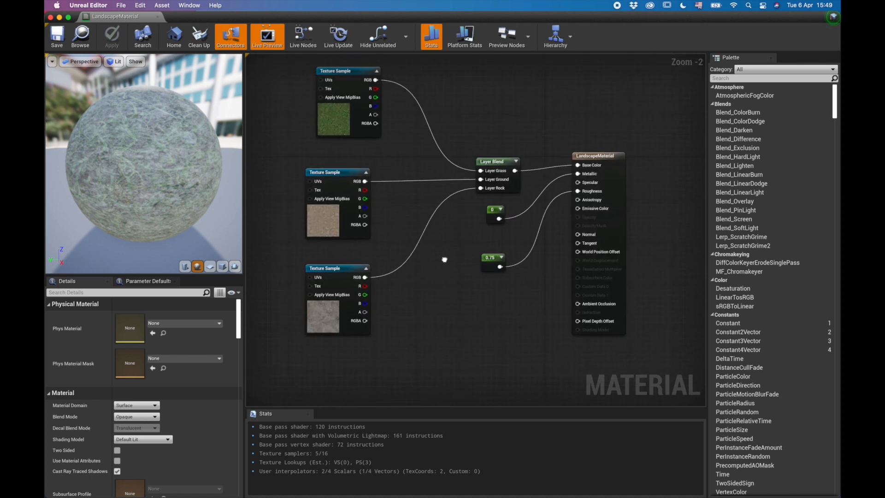
scroll(411, 229, "up", 1)
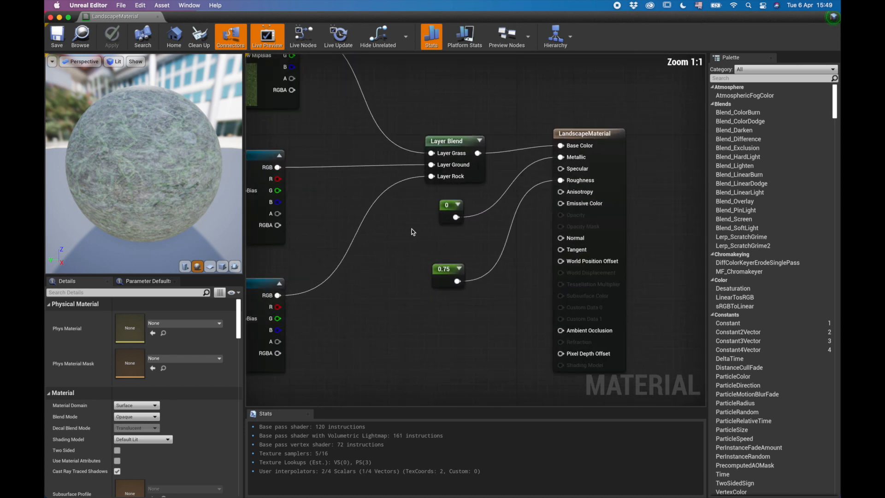
right_click_drag(493, 203, 496, 221)
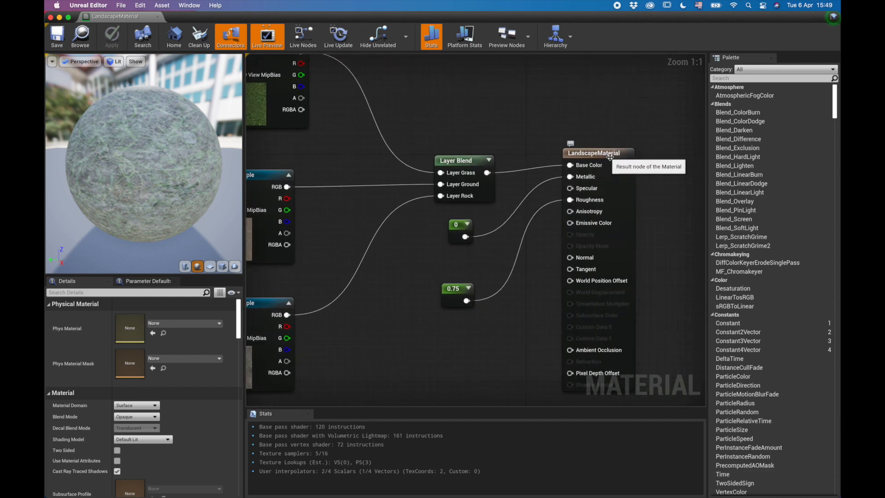
scroll(492, 232, "down", 1)
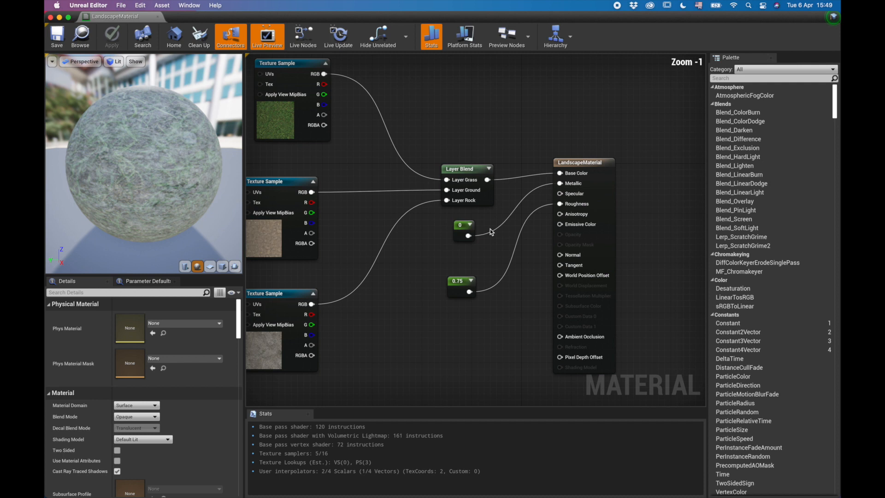
scroll(439, 214, "down", 1)
right_click_drag(401, 220, 433, 219)
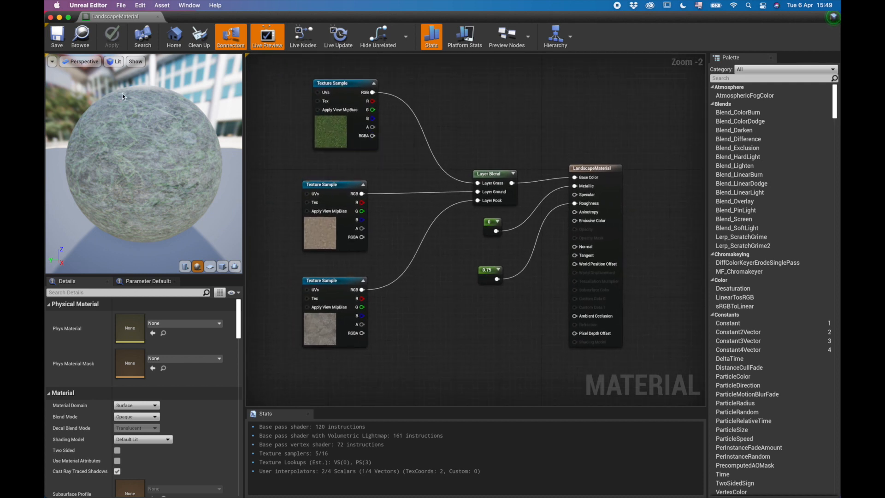
left_click(51, 17)
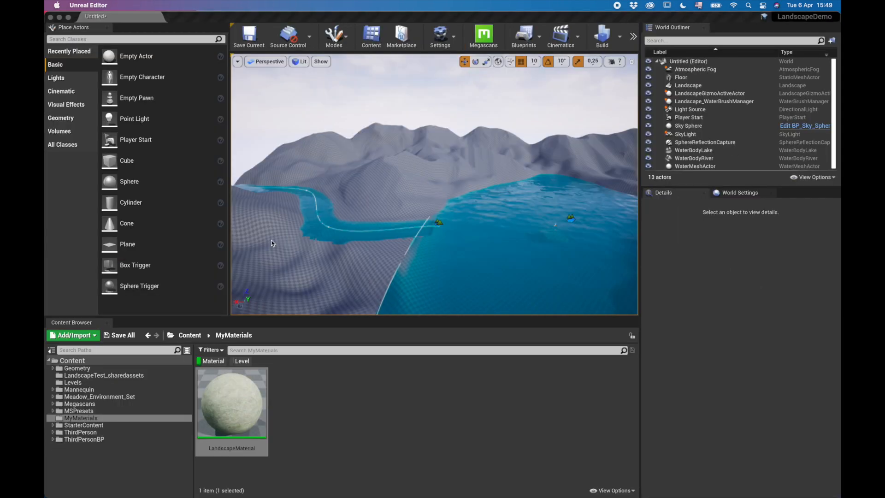
- Create a new material named MyLandscapeMaterial in the MyMaterials folder
right_click(322, 397)
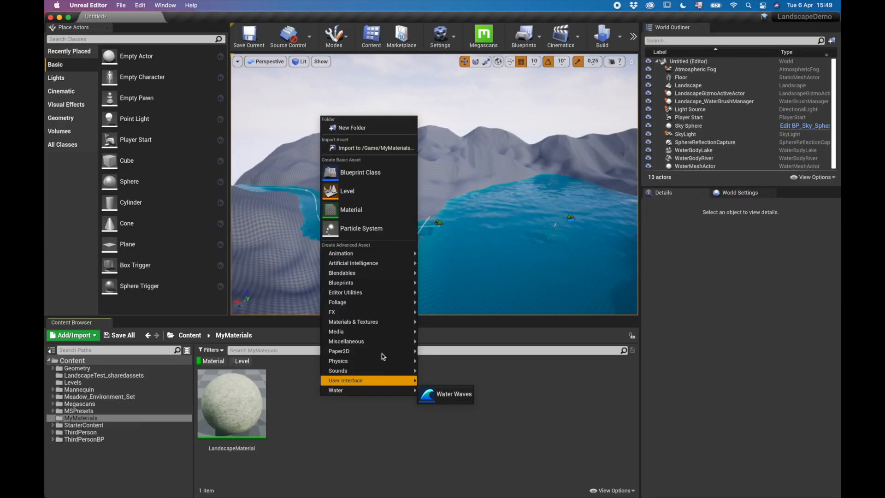
left_click(351, 210)
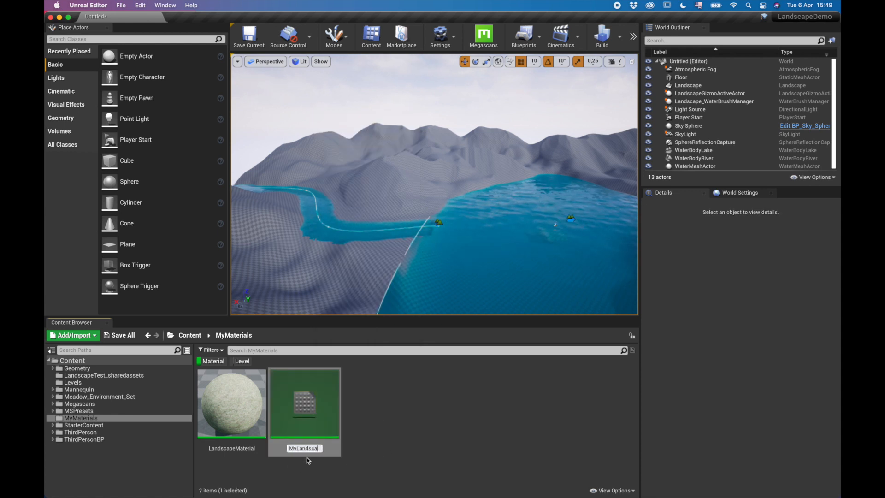
type("MyLandscapeMaterial")
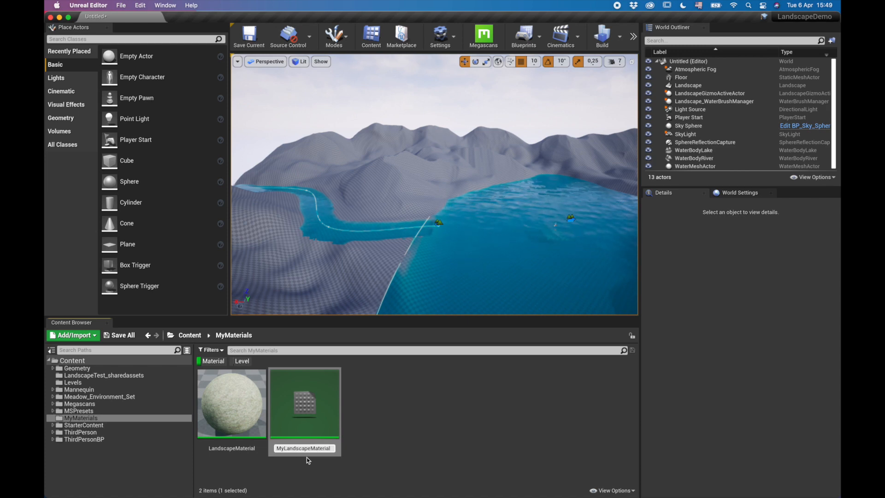
key("Return")
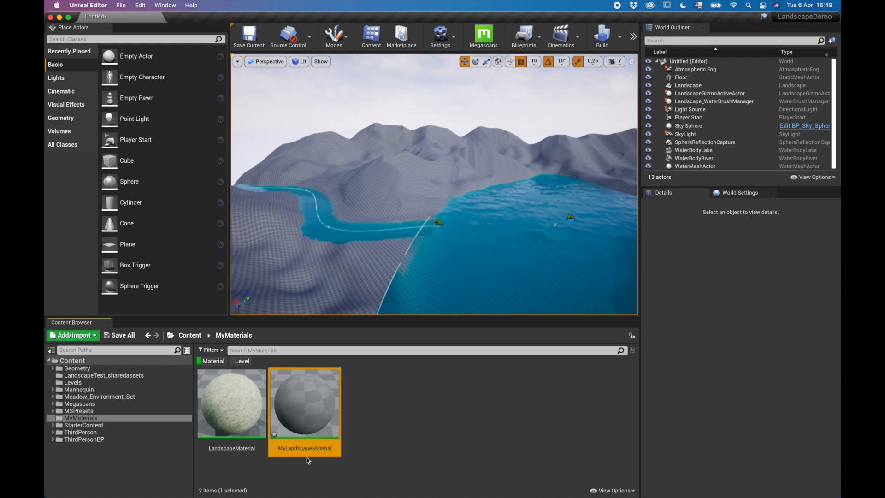
- Open MyLandscapeMaterial and add a LandscapeLayerBlend node, placed to the left of the result node near its Base Color input
double_click(309, 399)
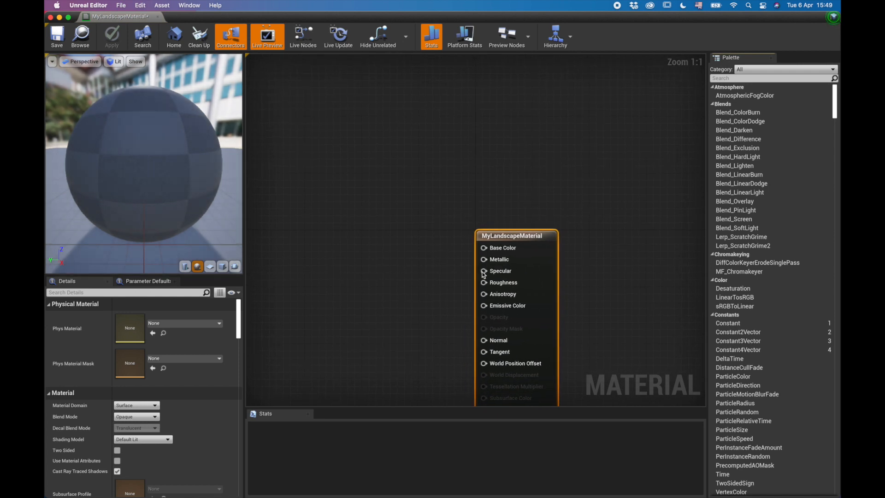
scroll(332, 330, "down", 2)
right_click_drag(353, 345, 412, 245)
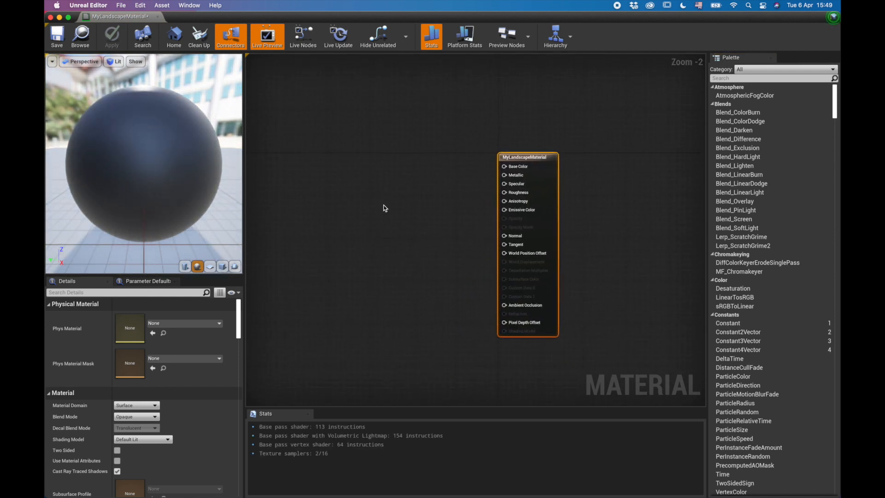
left_click(405, 190)
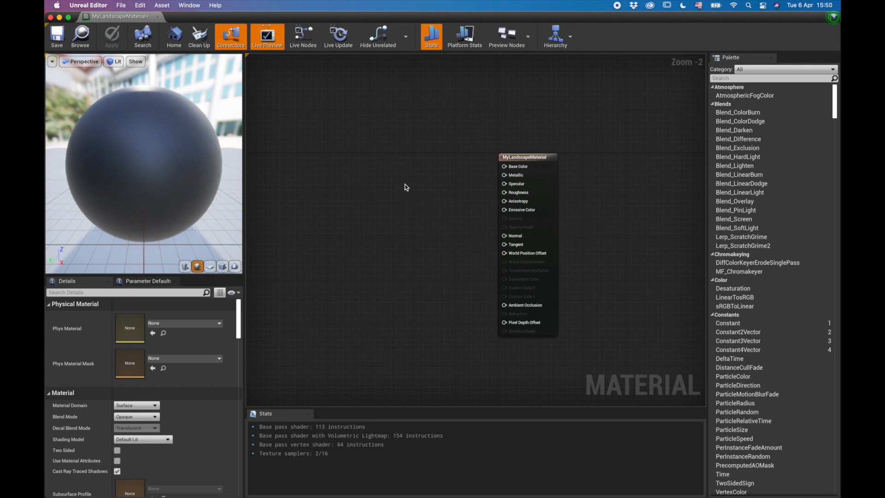
right_click(405, 186)
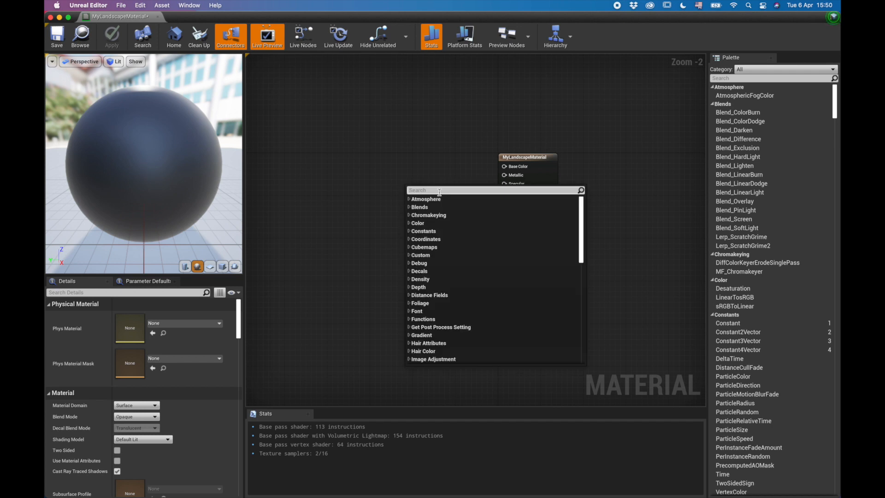
type("lands")
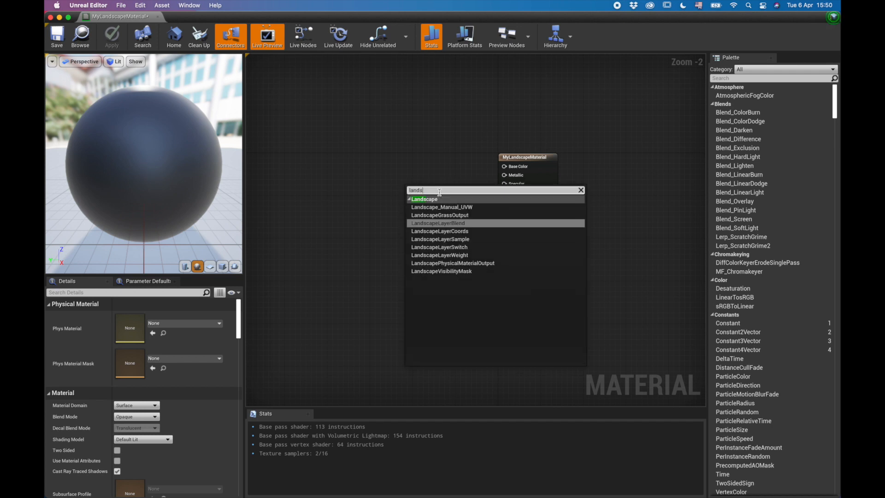
left_click(450, 225)
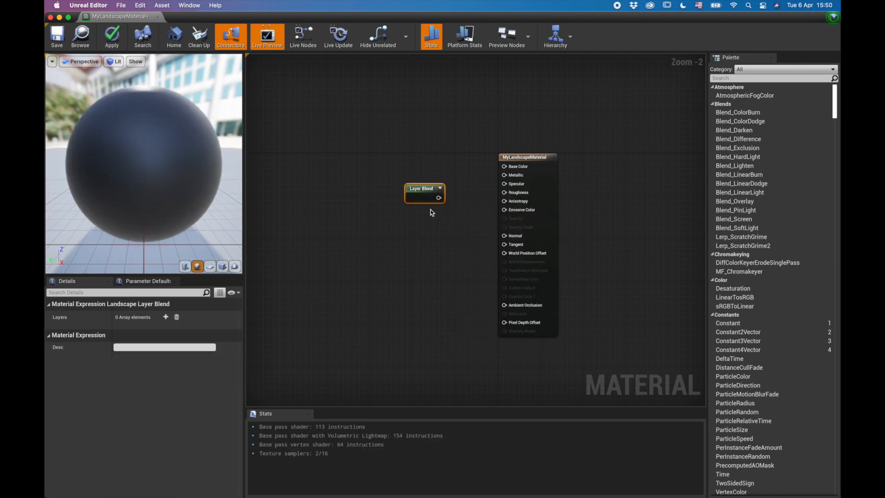
left_click_drag(435, 190, 410, 175)
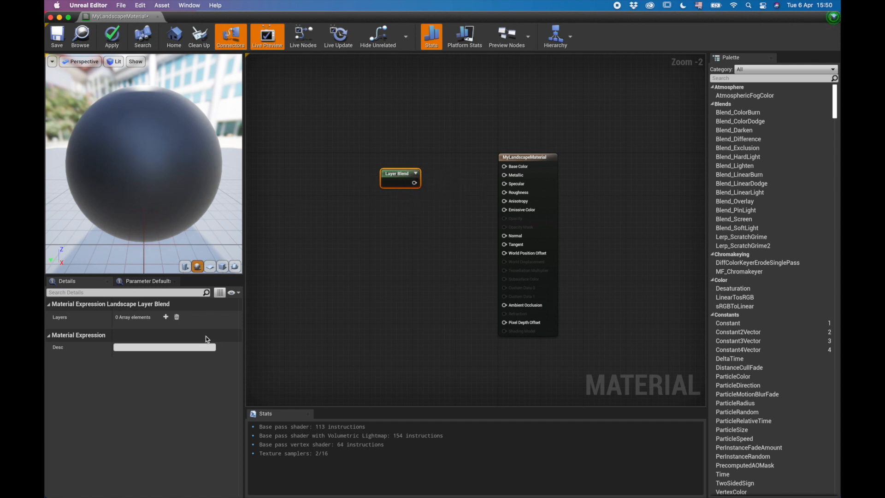
- Add three layer elements to the Layer Blend node
left_click(166, 318)
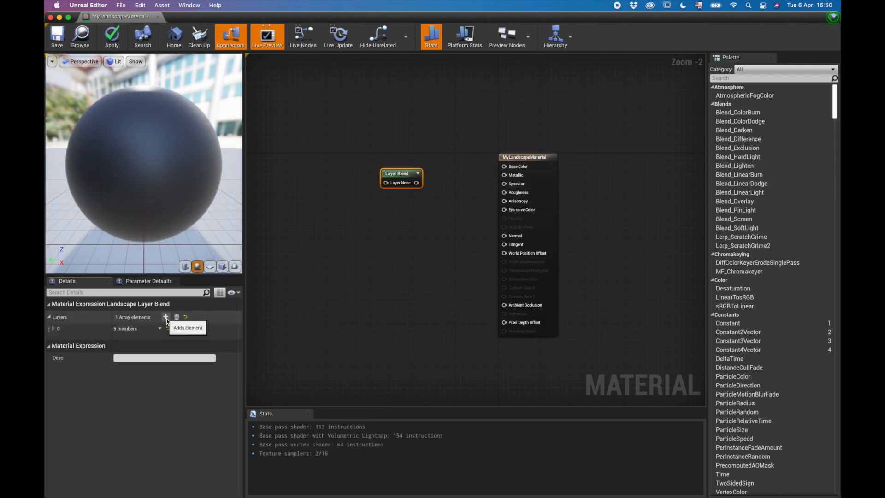
left_click(166, 316)
left_click(166, 317)
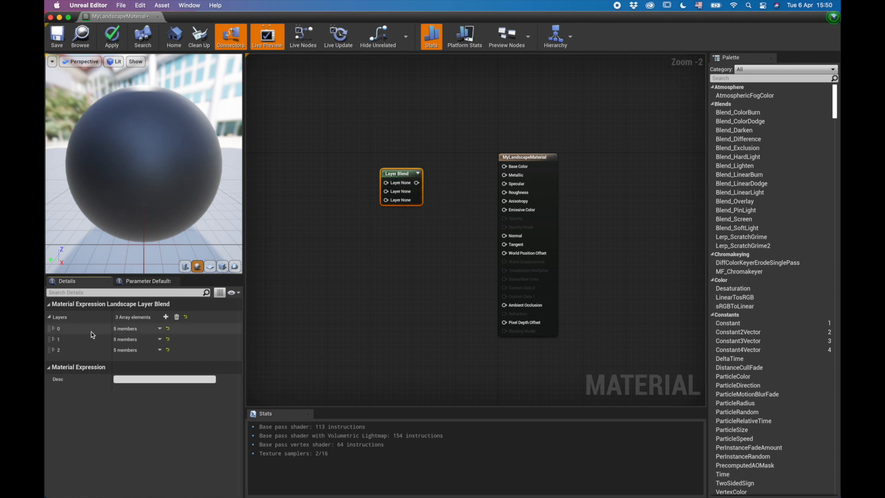
- Name the Layer Blend node's three layers Grass, Ground and Rock, in that order
left_click(54, 328)
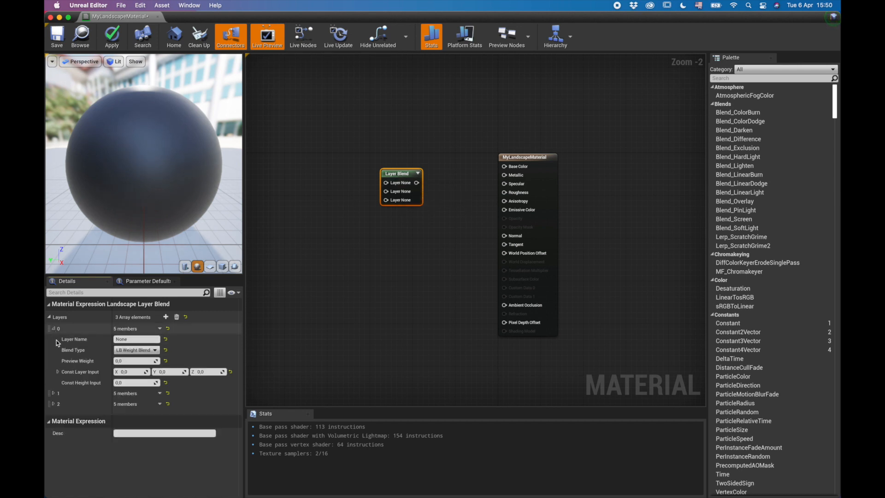
left_click(54, 393)
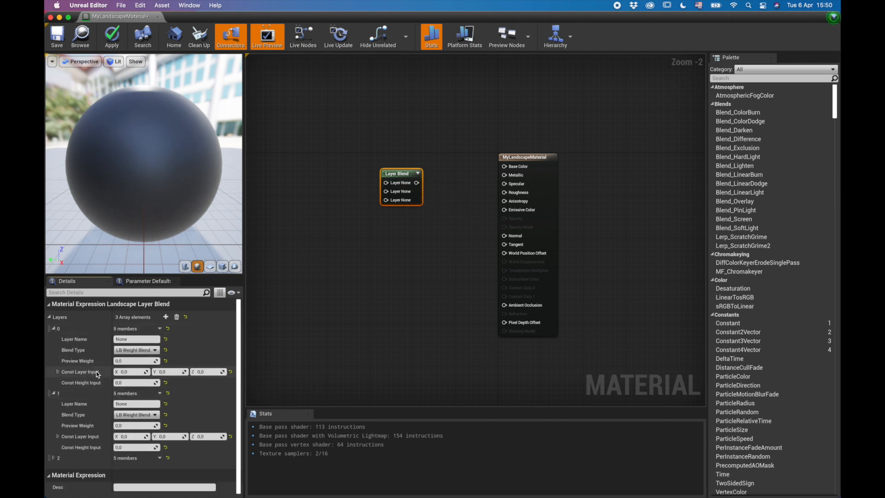
left_click(54, 458)
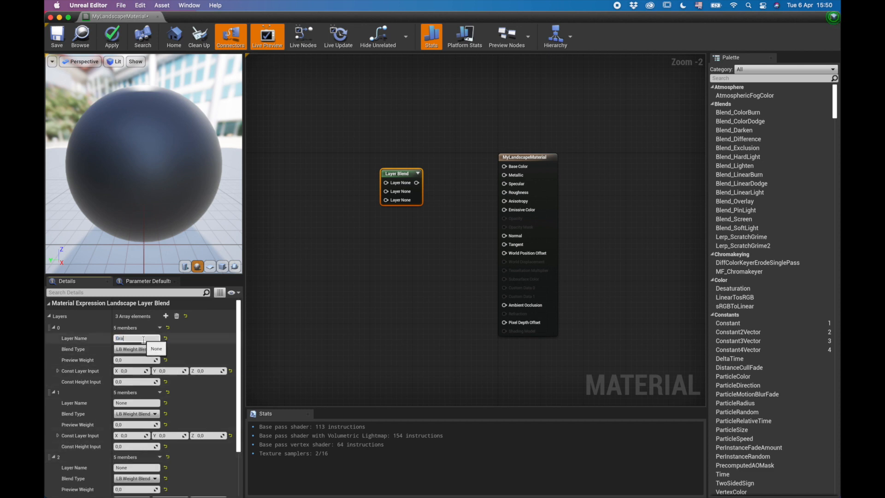
left_click(143, 340)
type("Grass")
key("Return")
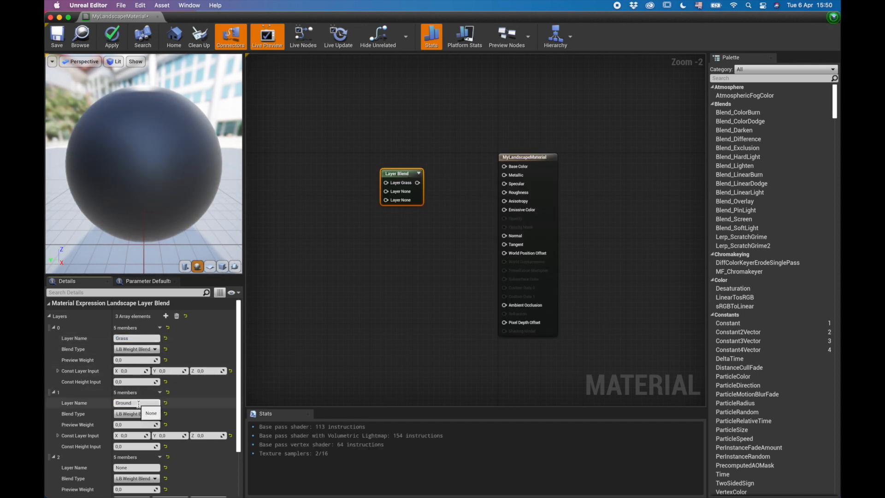
left_click(139, 404)
type("Ground")
key("Return")
left_click(133, 468)
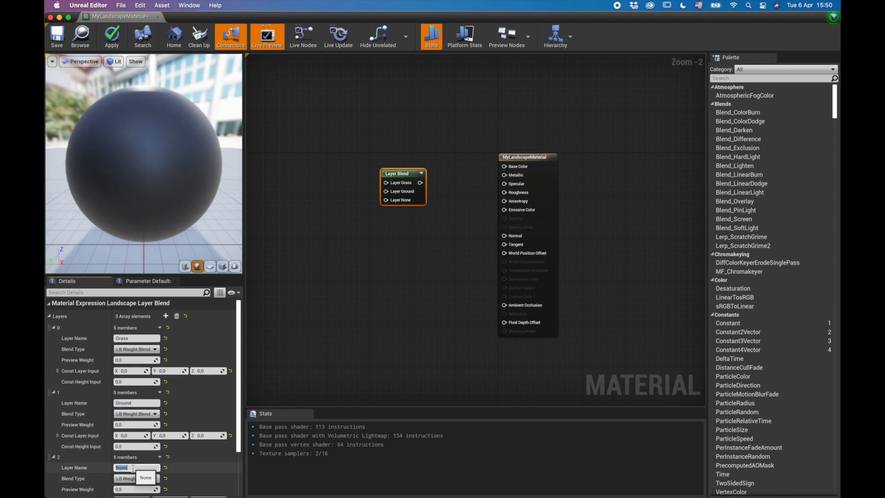
key("Return")
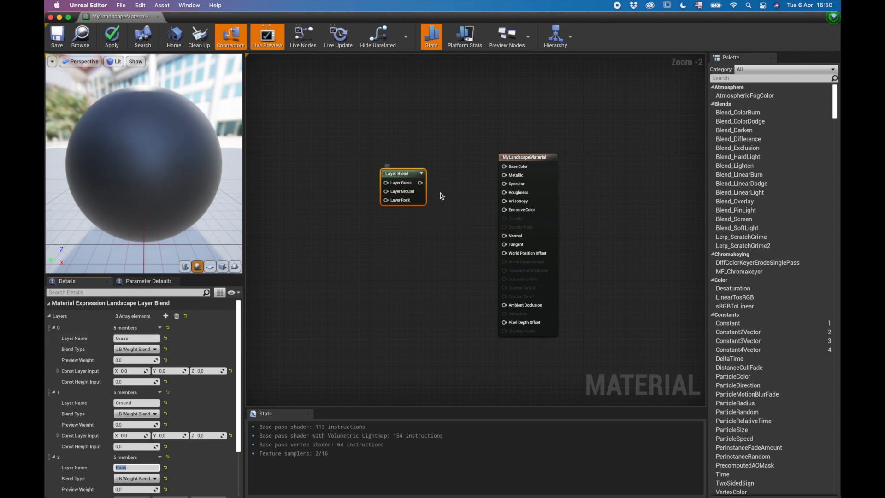
- Connect the Layer Blend output to Base Color and add a Texture Sample node to the upper left of Layer Blend
left_click_drag(419, 183, 505, 169)
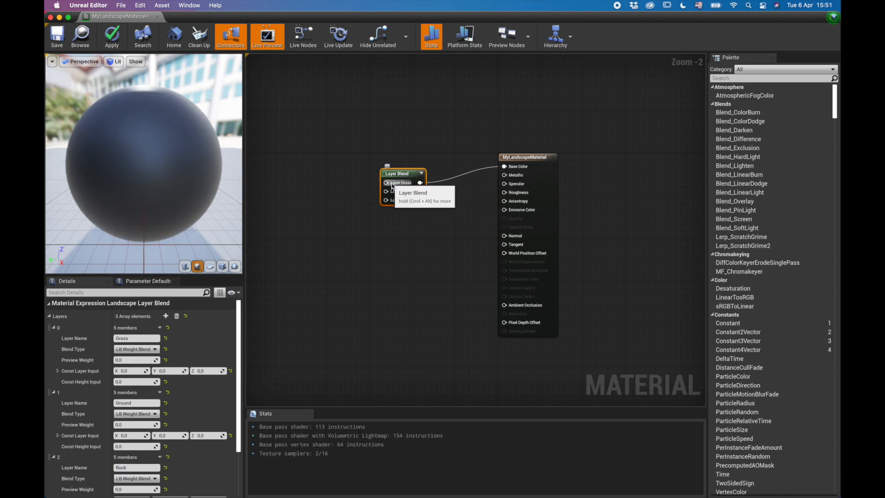
left_click(301, 195)
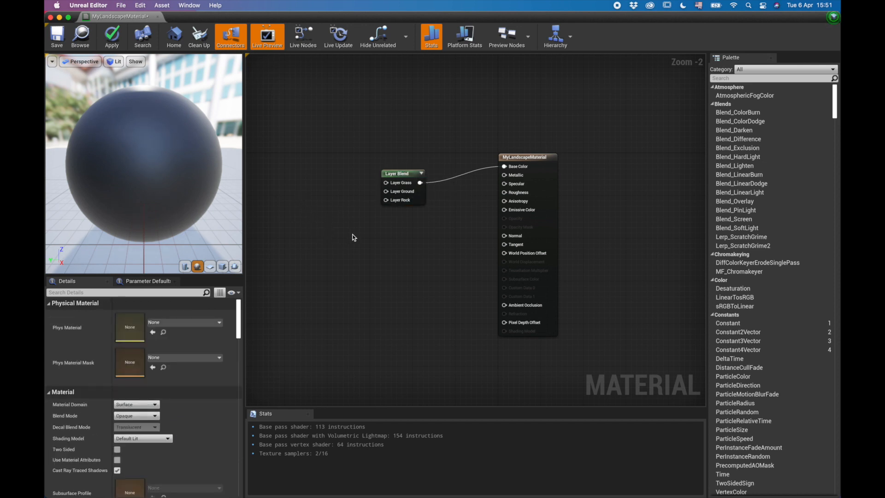
right_click_drag(373, 245, 430, 245)
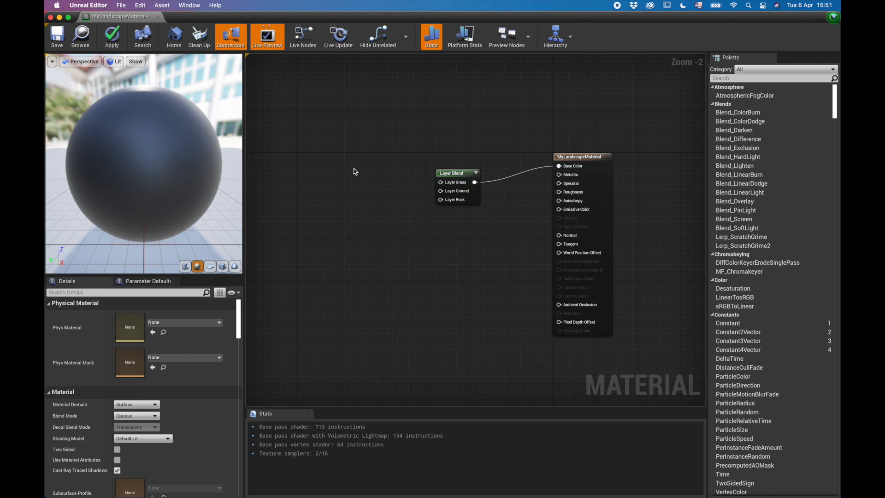
left_click(336, 178)
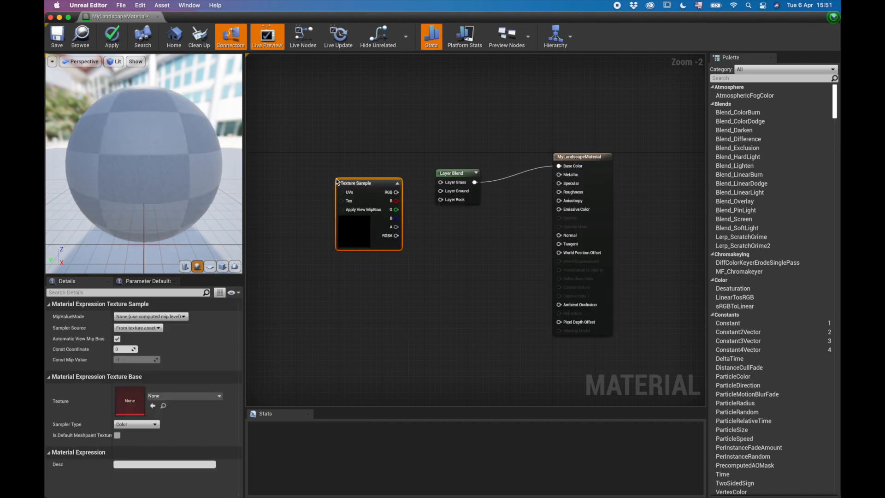
left_click_drag(358, 175, 329, 122)
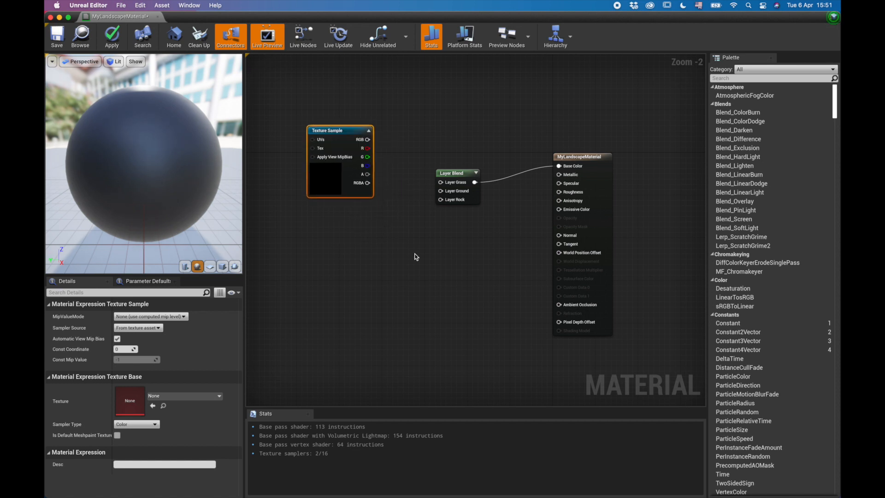
right_click(394, 256)
type("texture")
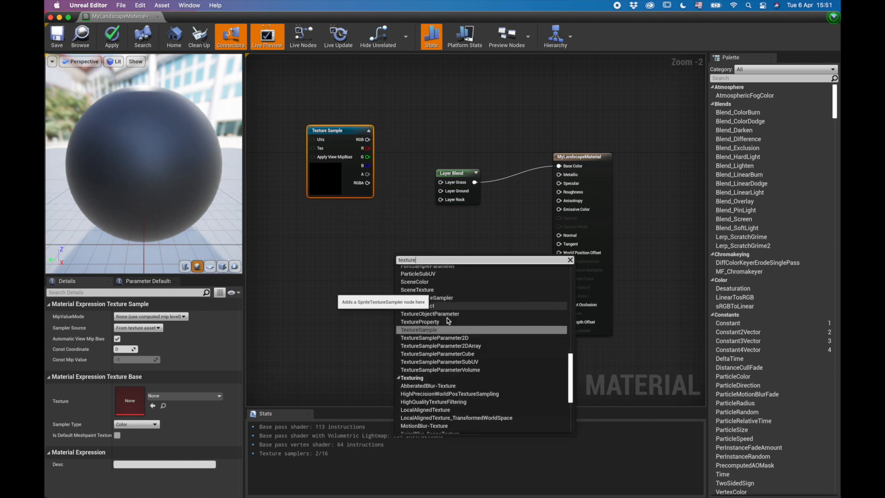
left_click(570, 260)
left_click(341, 263)
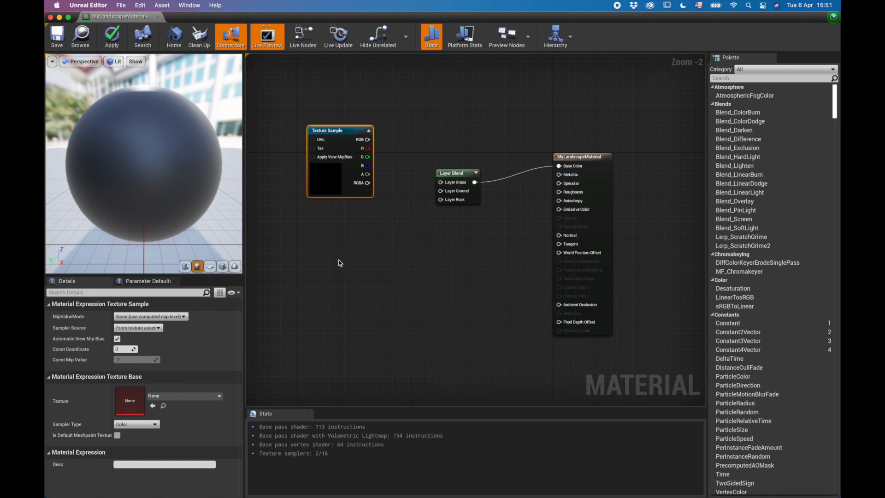
- Shift the Texture Sample node slightly down and to the left, and assign it the texture T_grass_meadow_02_BC_M
left_click_drag(360, 165, 349, 176)
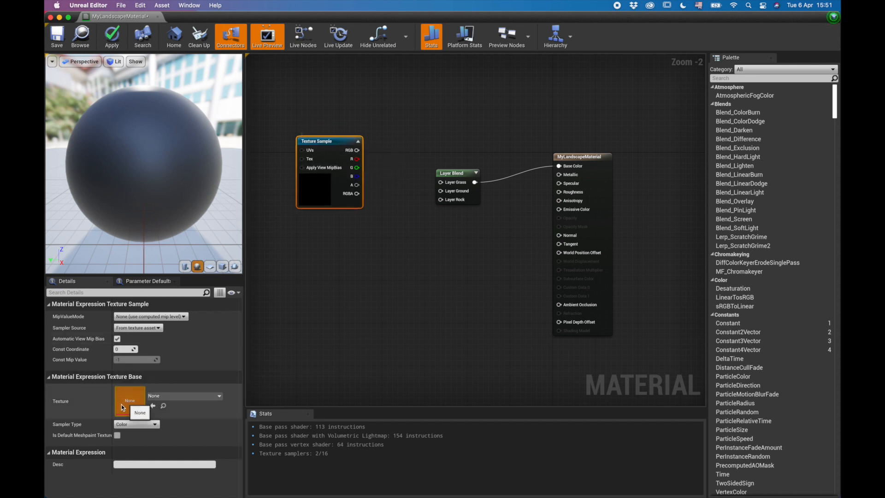
left_click(218, 395)
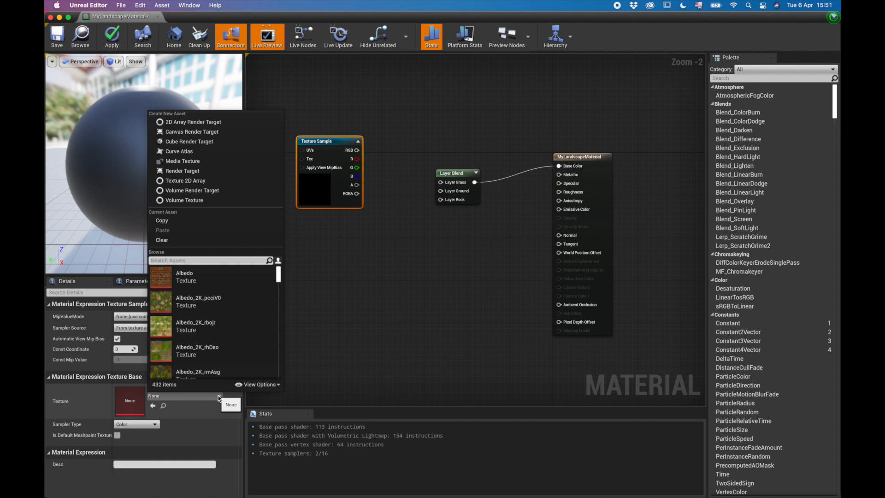
mouse_move(236, 346)
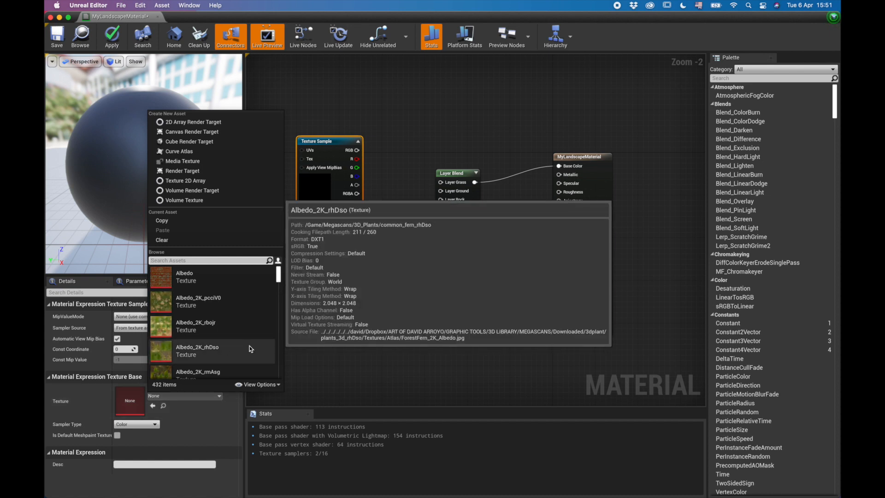
scroll(249, 347, "down", 3)
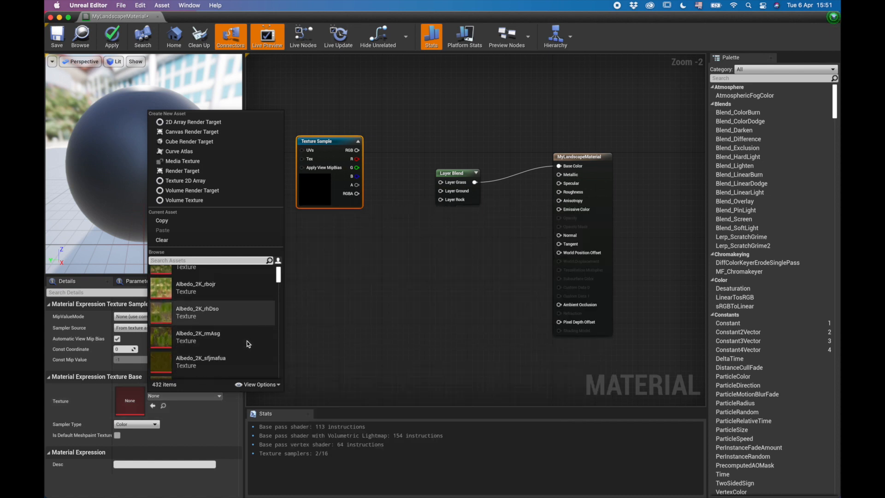
scroll(247, 341, "down", 8)
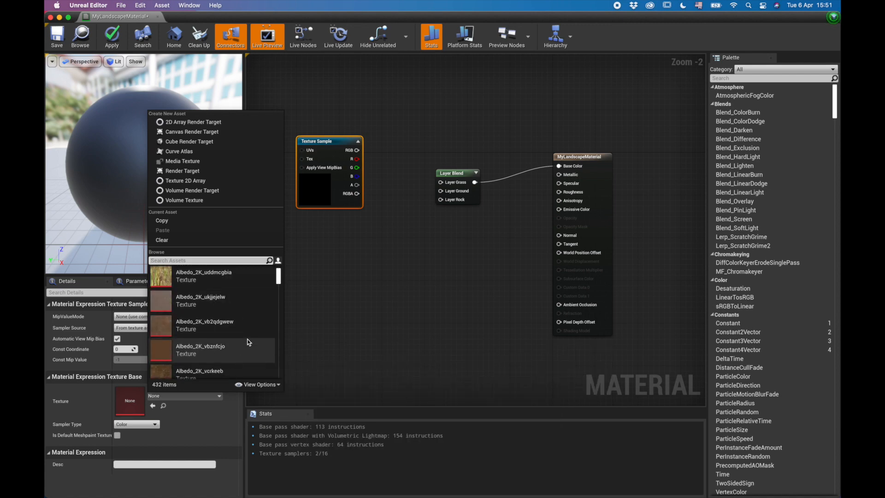
scroll(247, 342, "down", 5)
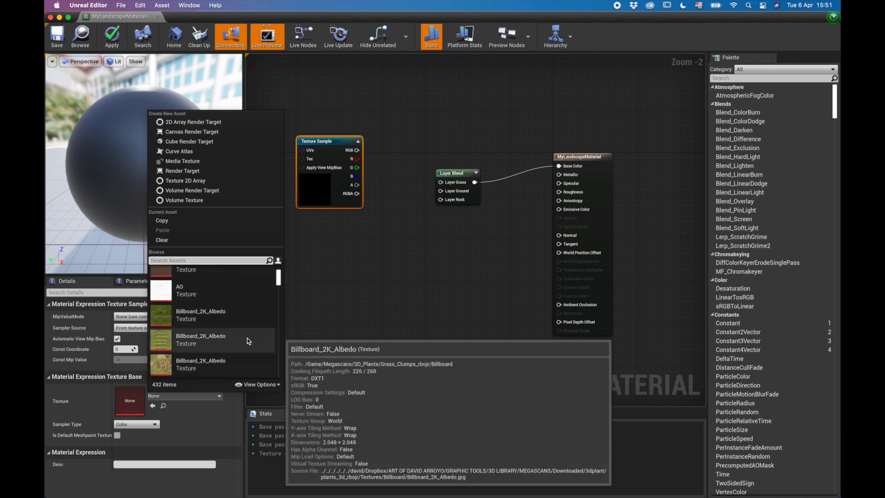
scroll(248, 341, "down", 1)
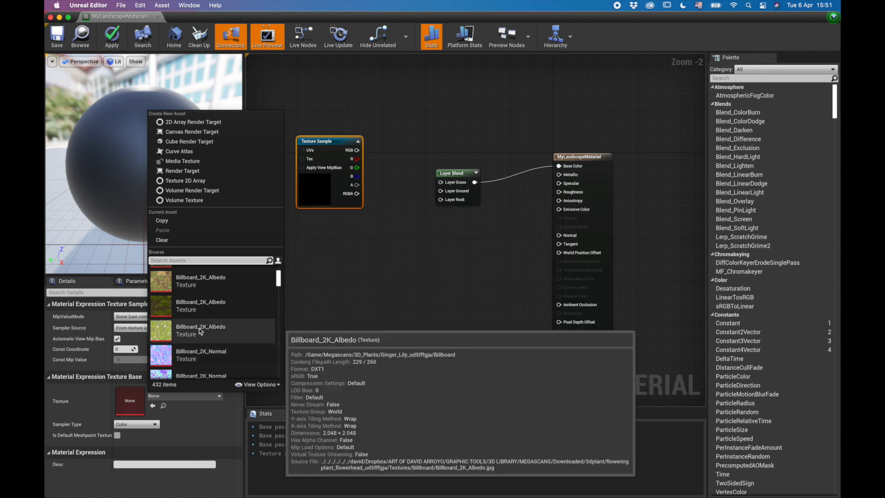
scroll(249, 326, "up", 3)
scroll(249, 326, "up", 5)
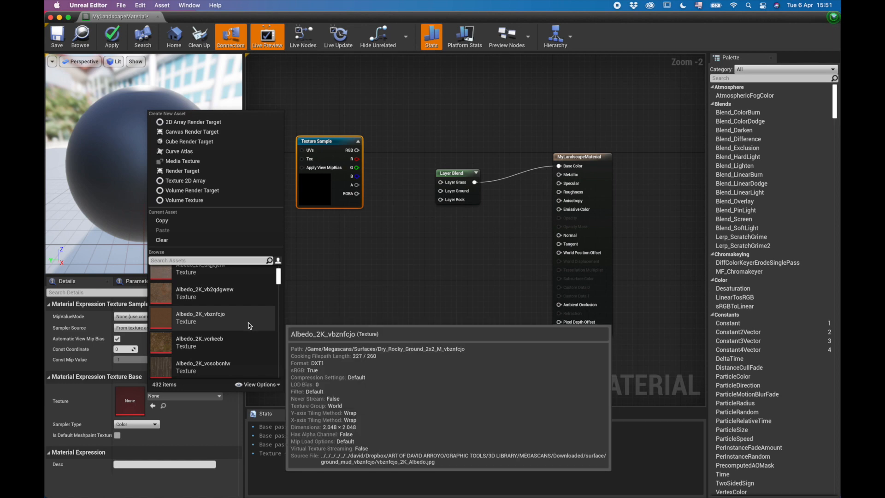
scroll(248, 322, "up", 5)
scroll(217, 299, "up", 3)
type("grass")
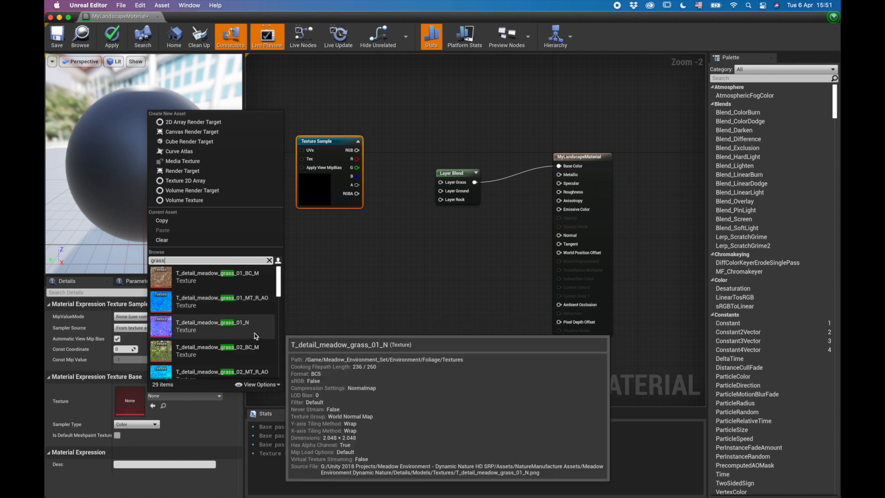
scroll(254, 333, "down", 2)
scroll(255, 333, "down", 5)
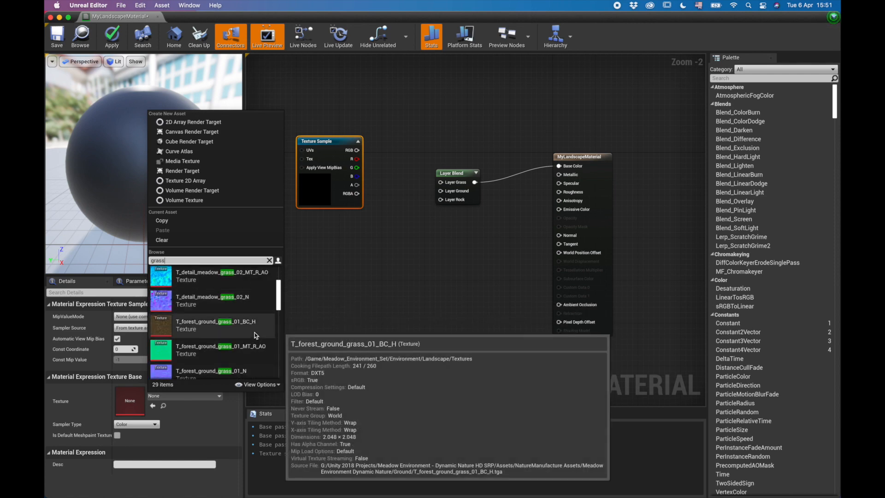
scroll(255, 333, "down", 7)
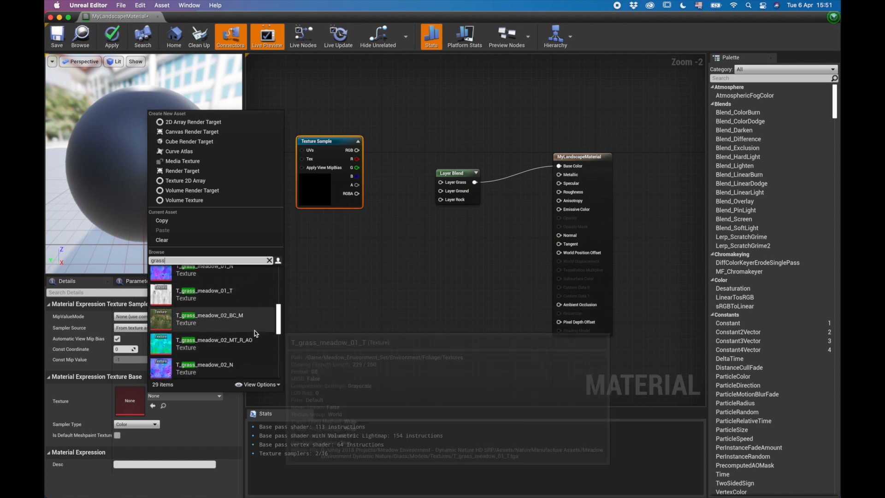
scroll(255, 331, "up", 3)
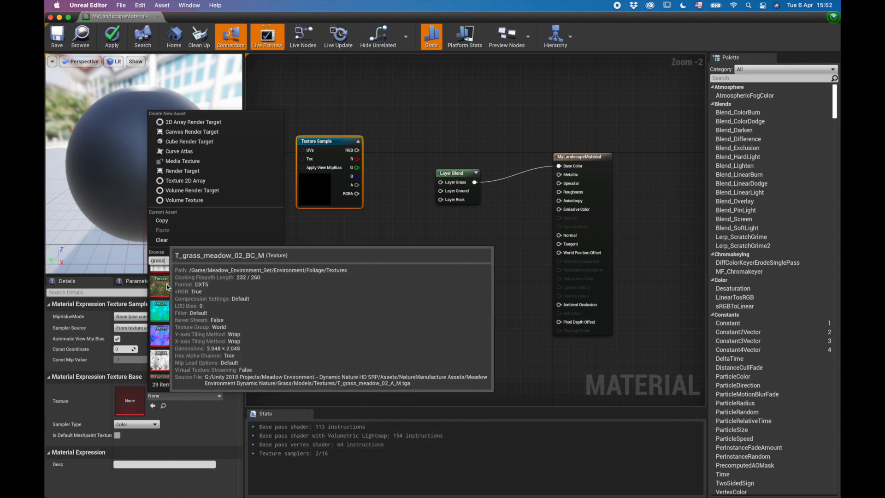
left_click(206, 288)
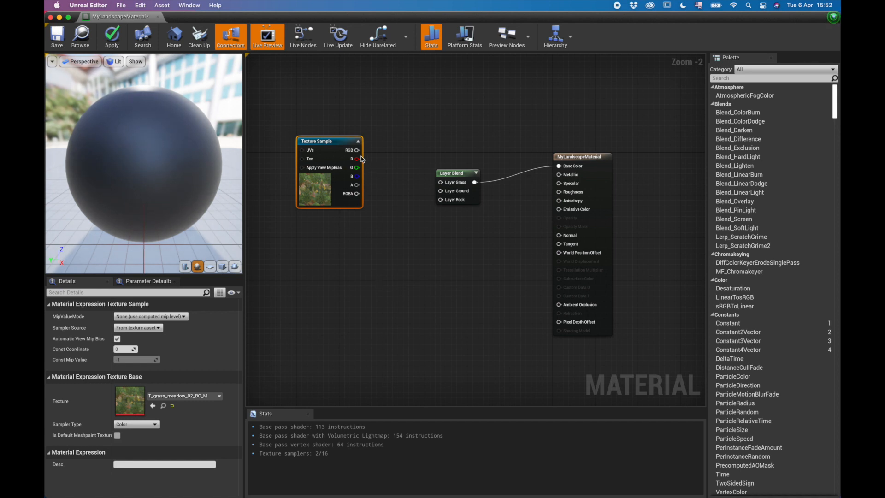
- Connect the Texture Sample's RGB output to Layer Blend's Layer Grass input and inspect the preview sphere
left_click_drag(358, 150, 441, 183)
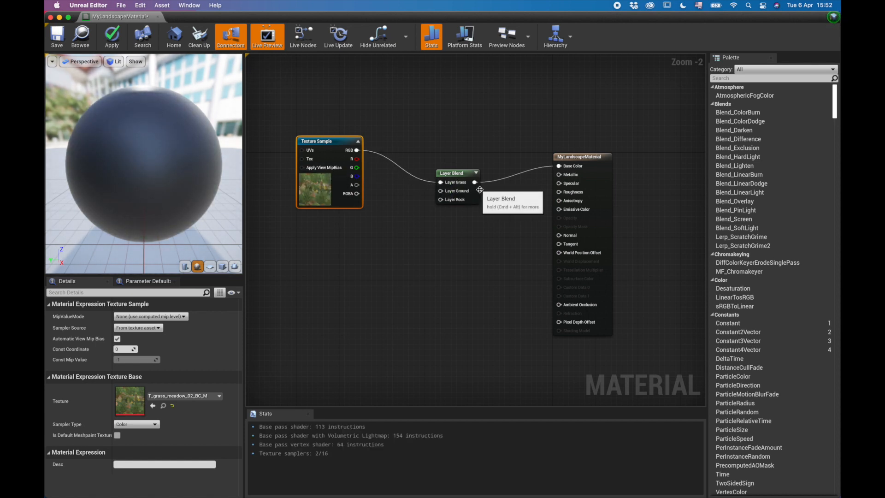
left_click_drag(340, 142, 329, 142)
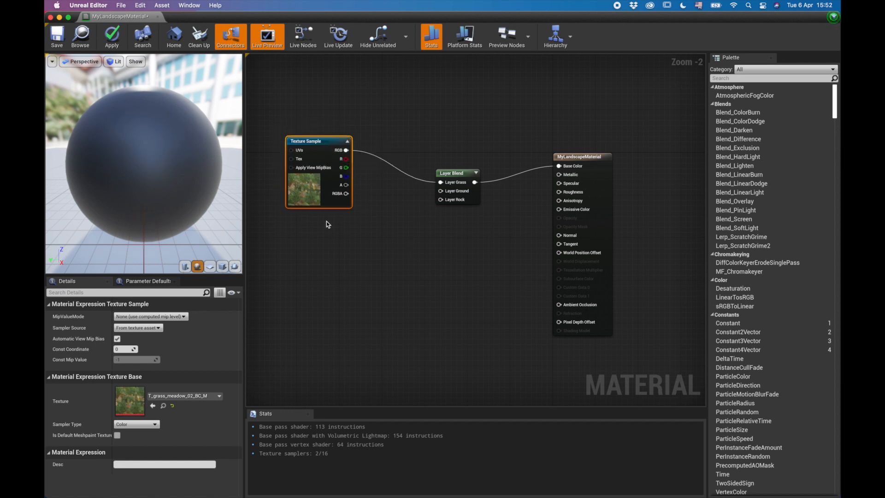
mouse_move(167, 160)
right_mouse_down()
mouse_move(167, 143)
mouse_move(167, 161)
right_mouse_up()
scroll(148, 177, "down", 5)
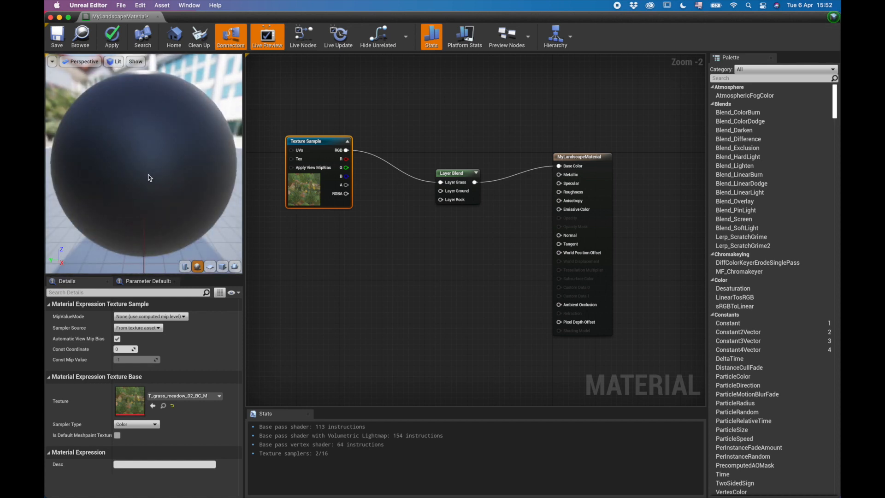
scroll(149, 174, "up", 2)
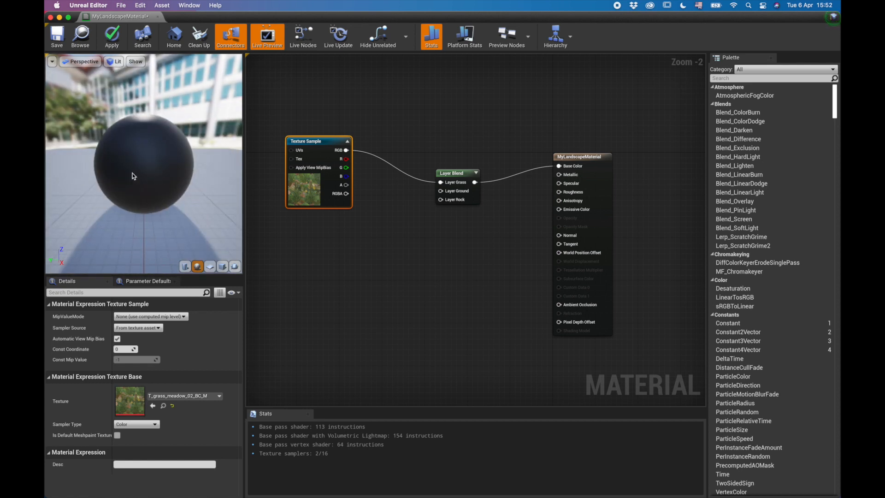
left_click_drag(133, 176, 135, 176)
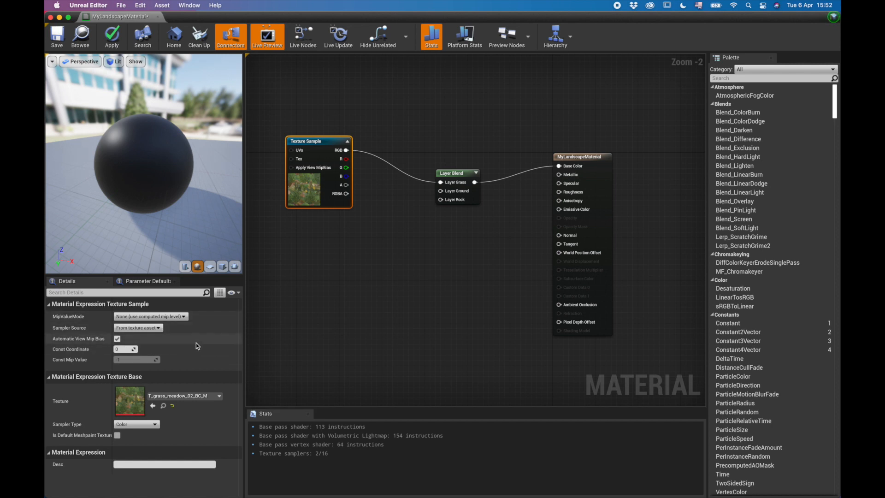
- Set the Preview Weight of Layer Blend's Grass, Ground and Rock layers to 0.5 each
left_click(454, 171)
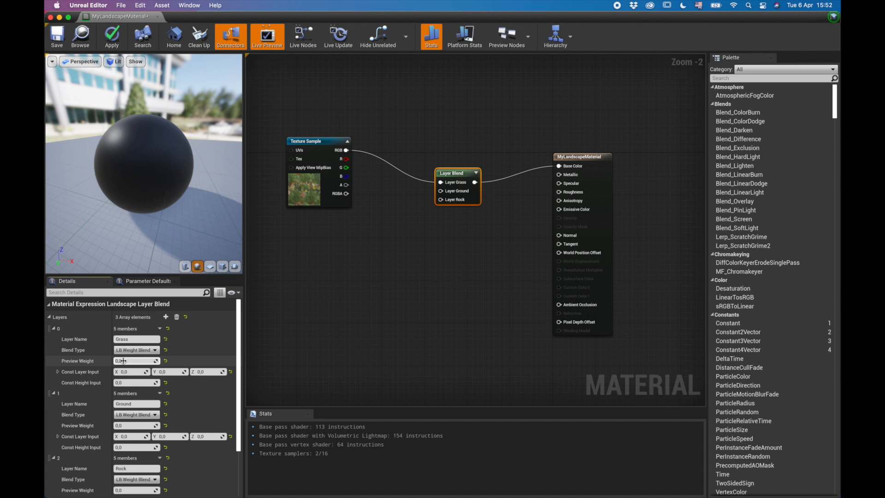
type("0.5")
key("Return")
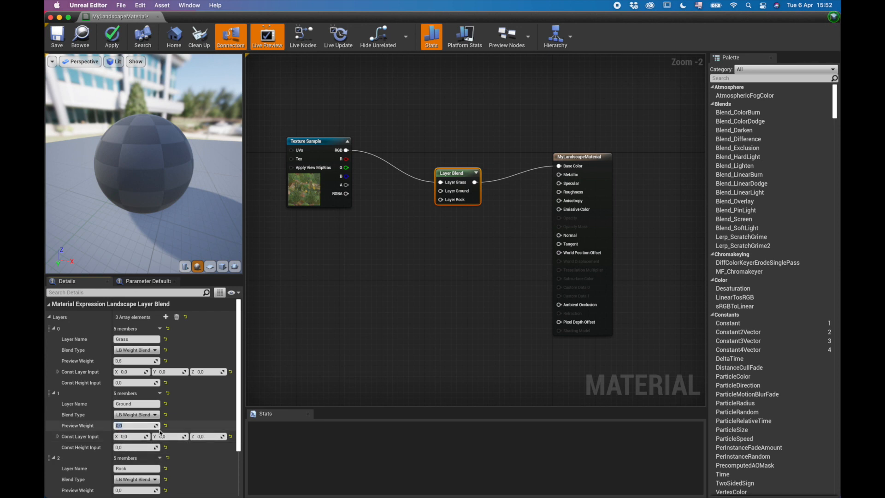
type("0.5")
key("Return")
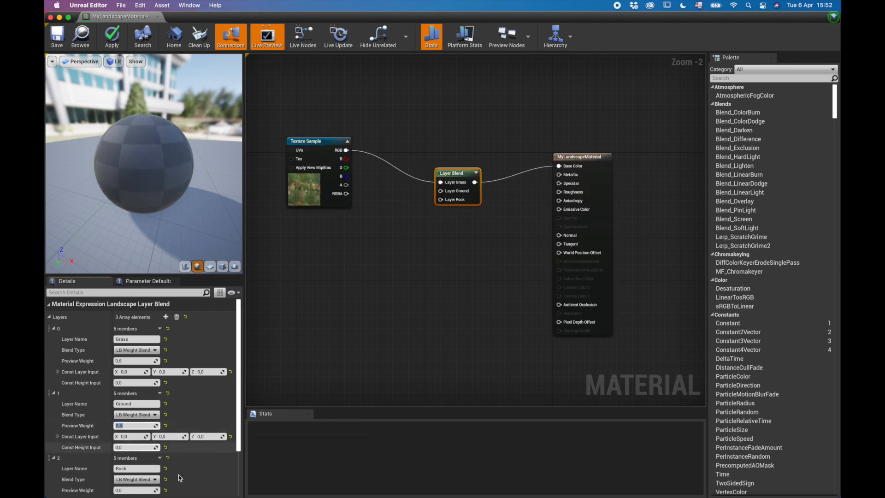
scroll(181, 466, "down", 3)
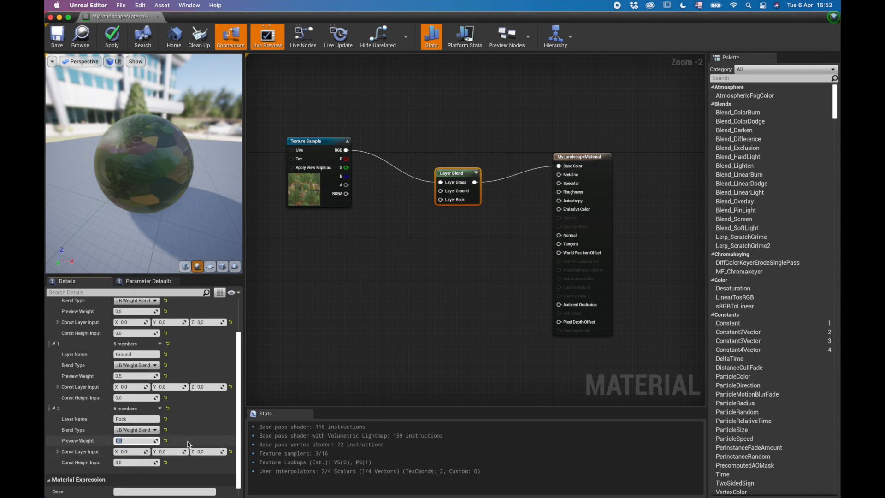
type(",5")
key("Return")
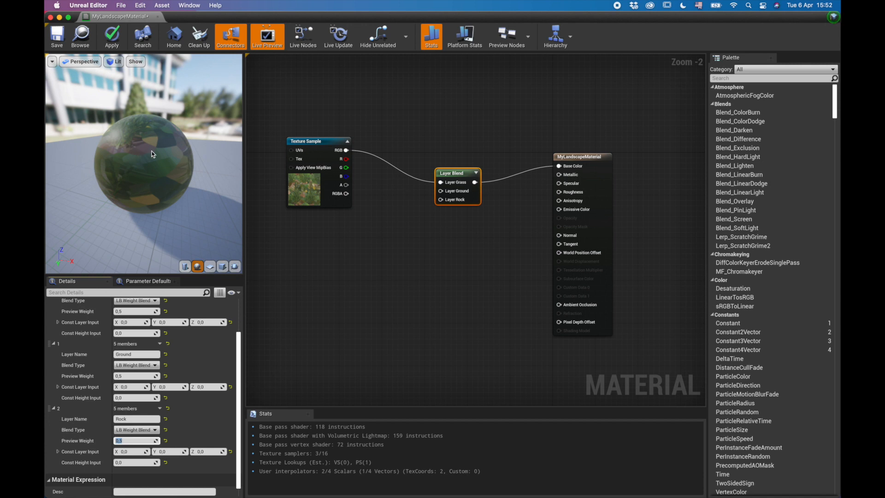
- Replace the Layer Grass Texture Sample's texture with T_ground_meadow_grass_01_BC_H and inspect it on the preview sphere
left_click(307, 189)
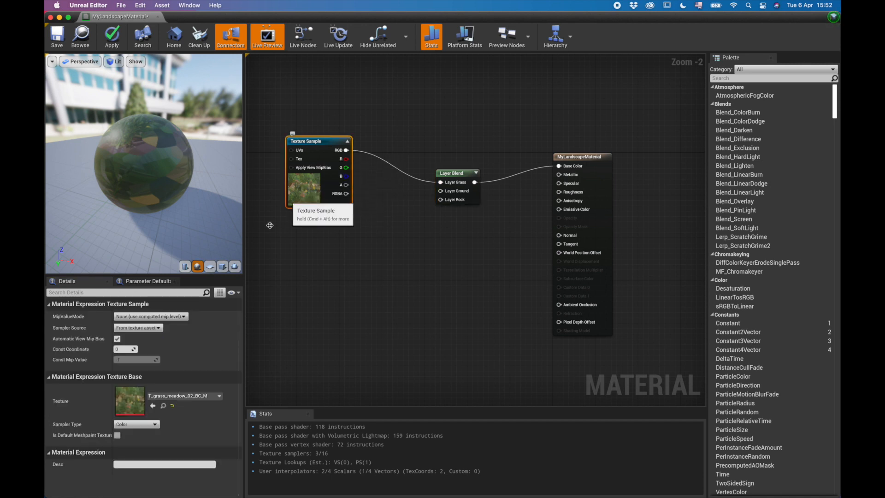
left_click(219, 397)
scroll(214, 354, "down", 4)
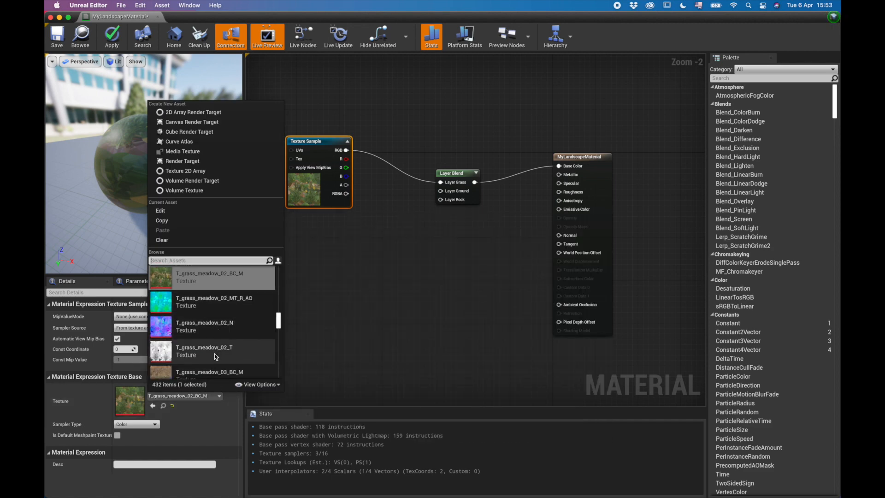
scroll(214, 354, "down", 3)
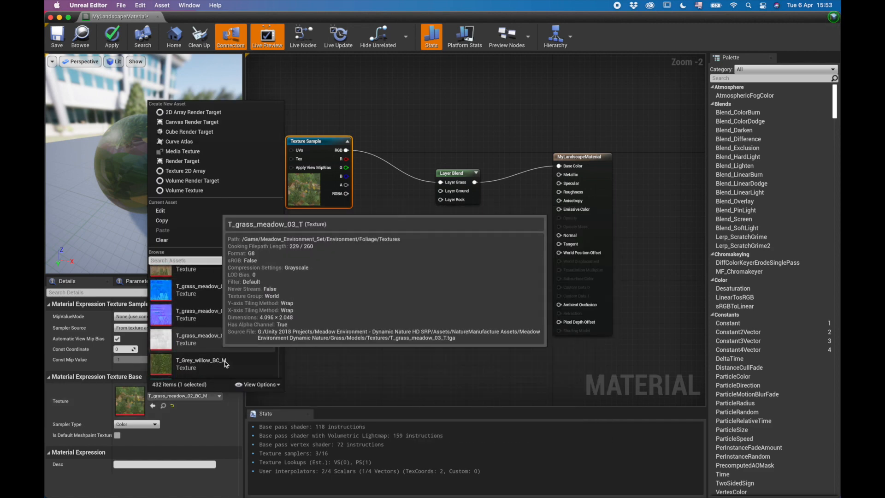
scroll(215, 346, "down", 5)
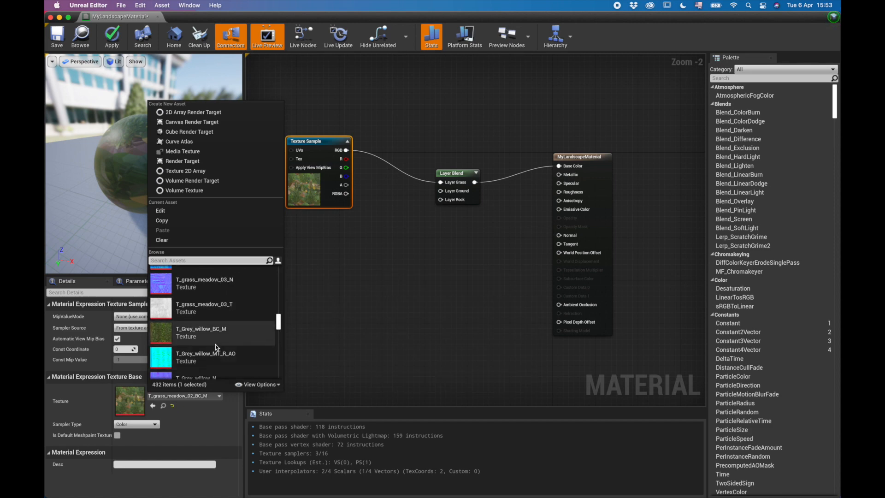
scroll(217, 346, "down", 5)
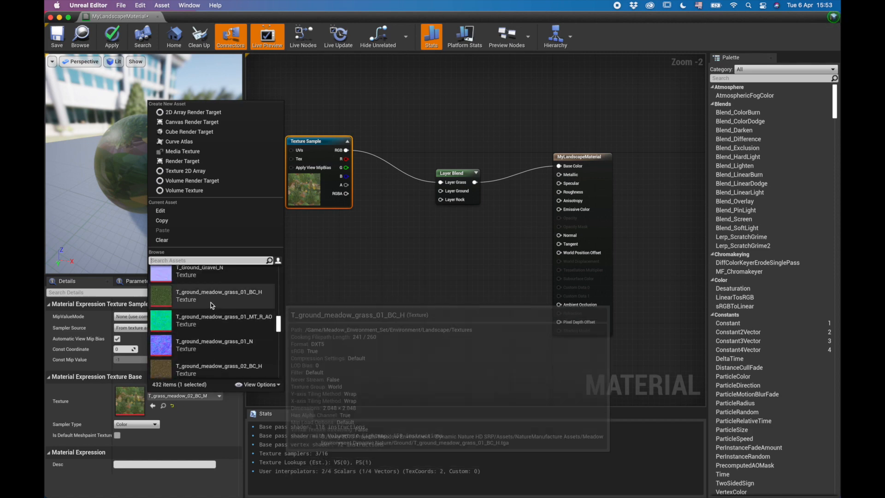
left_click(209, 300)
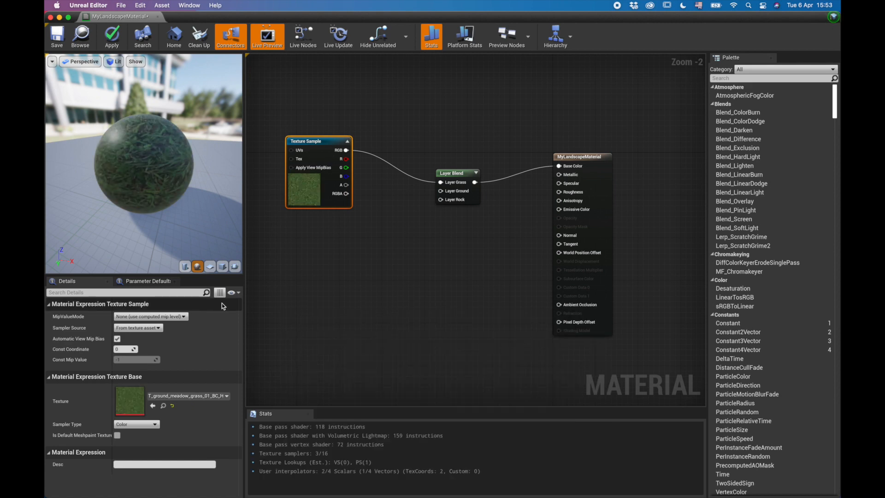
mouse_move(135, 178)
right_mouse_down()
mouse_move(135, 147)
mouse_move(135, 179)
right_mouse_up()
left_click_drag(134, 175, 203, 222)
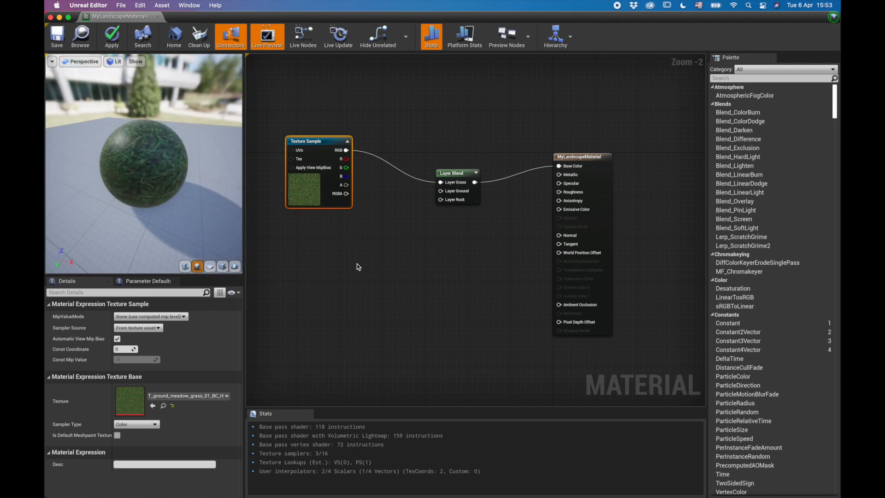
- Add a second Texture Sample node and place it directly below the grass Texture Sample
left_click(318, 272)
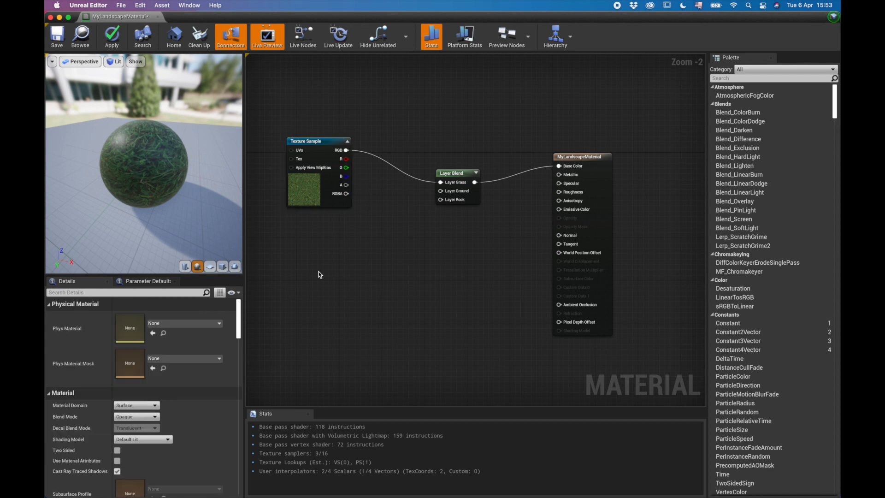
left_click(322, 247)
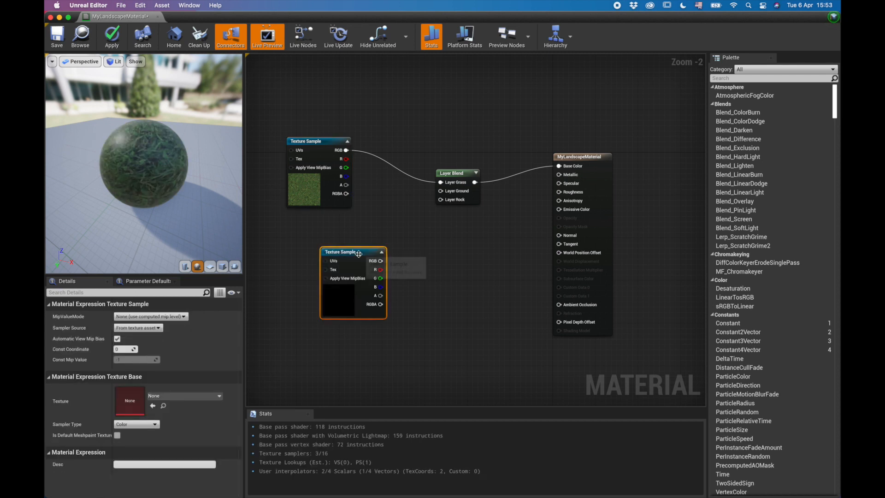
left_click_drag(363, 252, 323, 232)
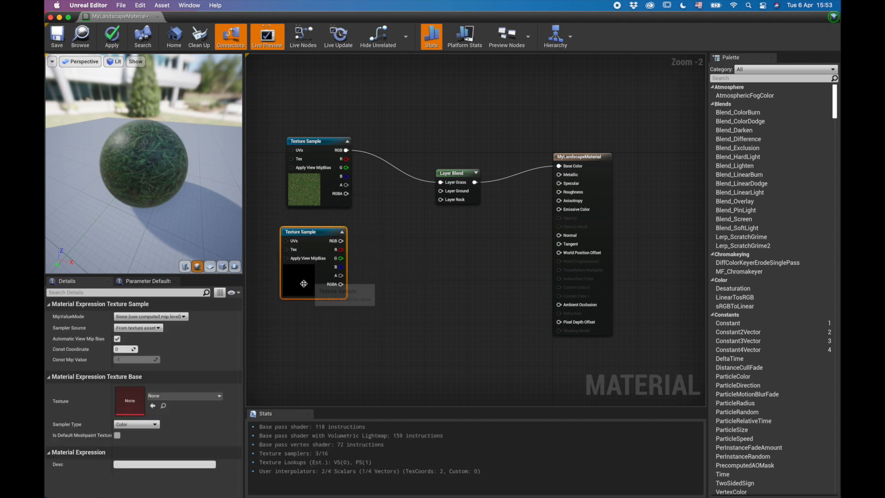
- Assign T_forest_ground_grass_01_BC_H to the second Texture Sample and connect its RGB output to Layer Blend's Layer Ground input
left_click(219, 396)
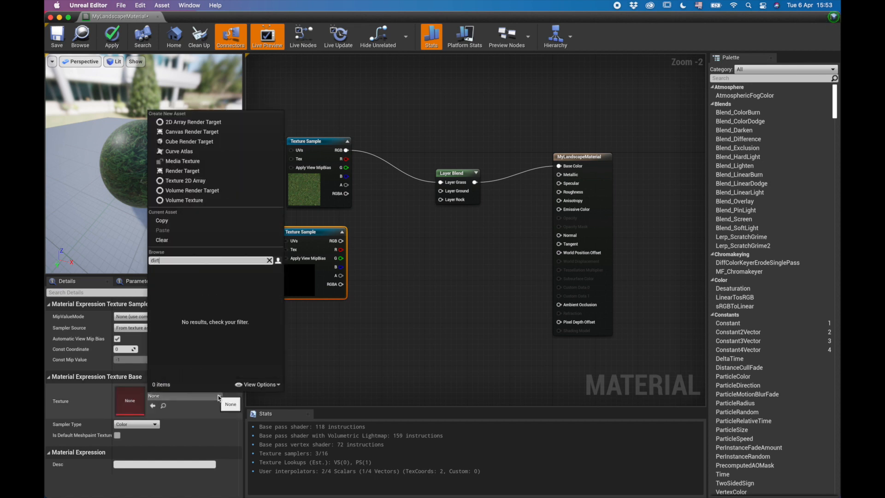
type("grou")
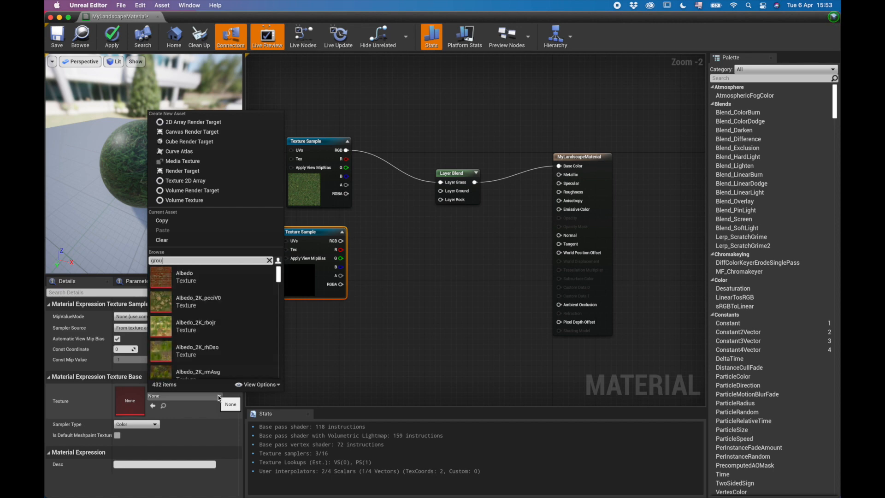
type("nd")
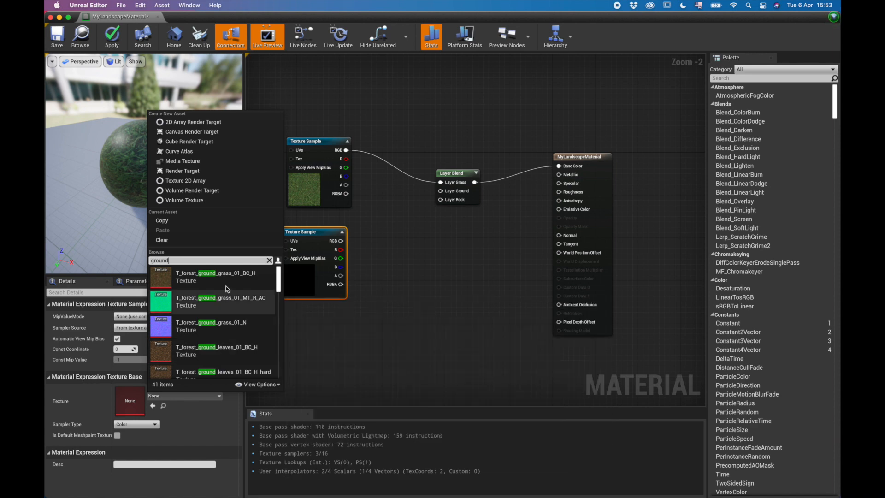
left_click(192, 279)
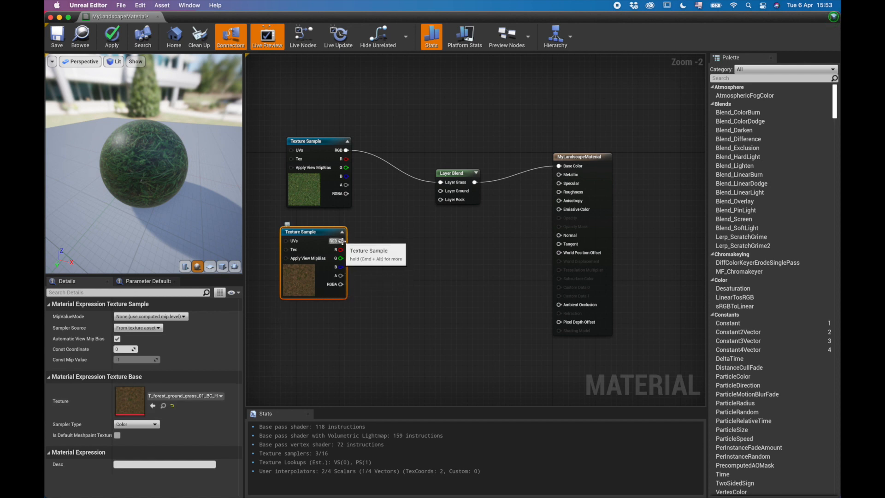
left_click_drag(342, 240, 442, 192)
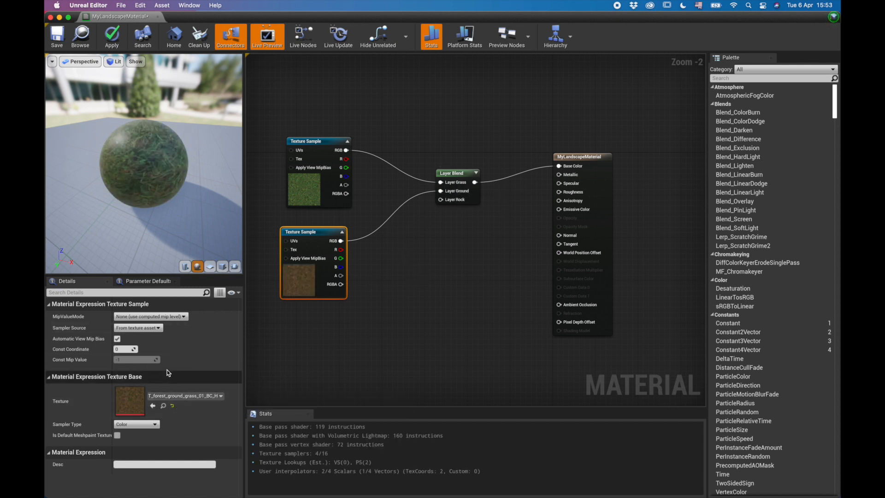
- Add a third Texture Sample below the other two and connect its RGB output to Layer Blend's Layer Rock input
left_click(344, 323)
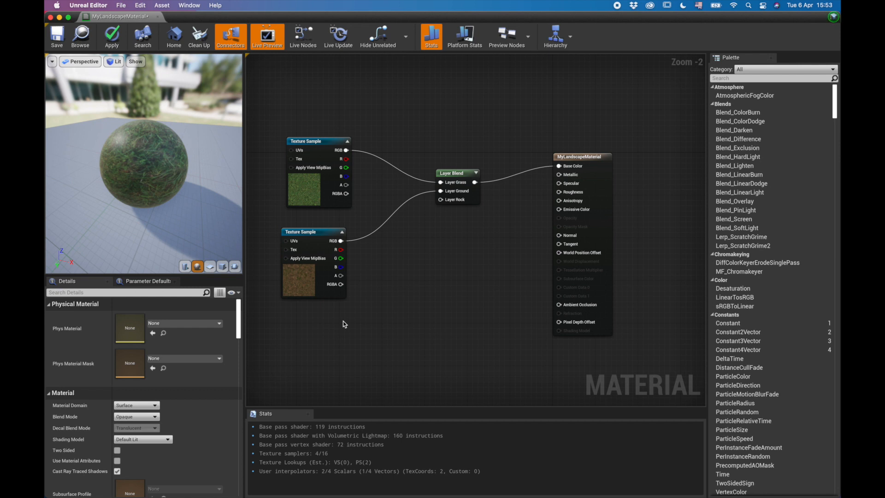
left_click(311, 339)
left_click_drag(363, 344, 441, 201)
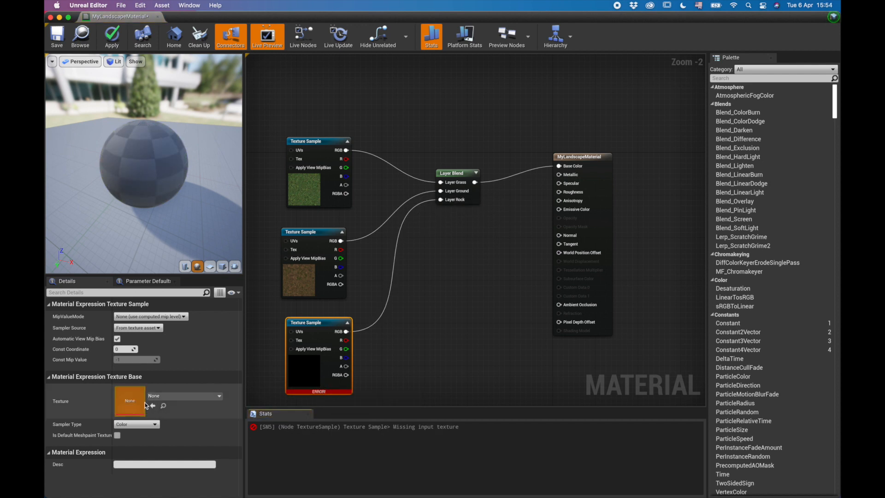
- Search the texture assets for "rock" and assign T_Rock_Sandstone_D to the third Texture Sample
left_click(198, 397)
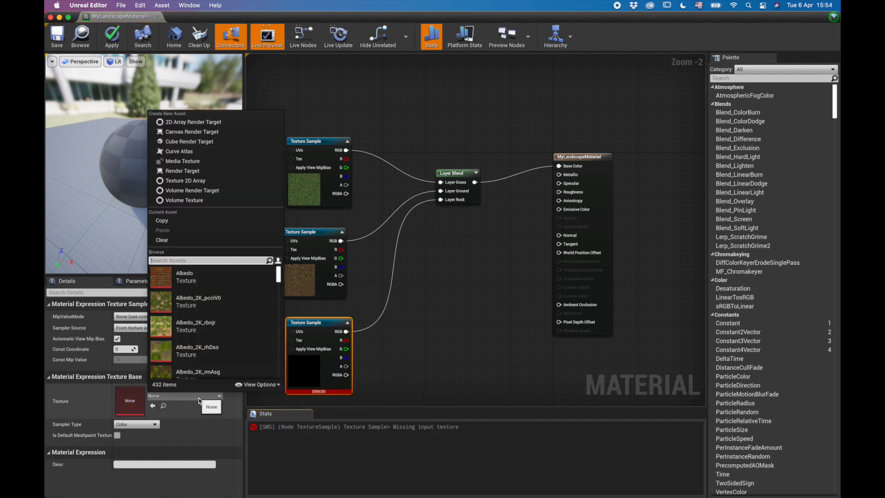
type("rock")
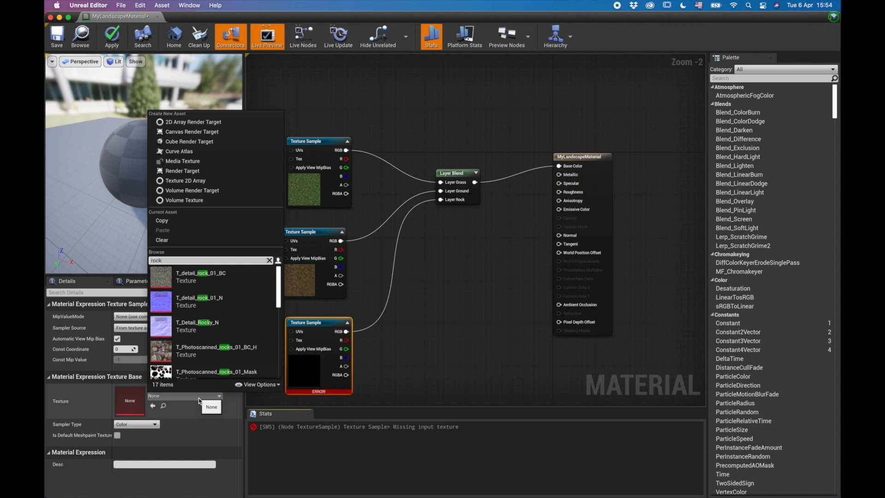
scroll(255, 327, "down", 5)
scroll(254, 327, "down", 5)
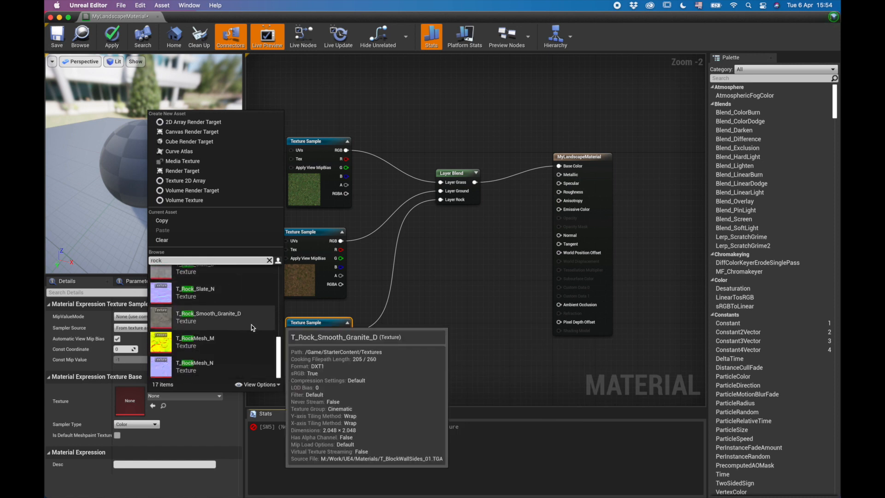
scroll(251, 324, "up", 5)
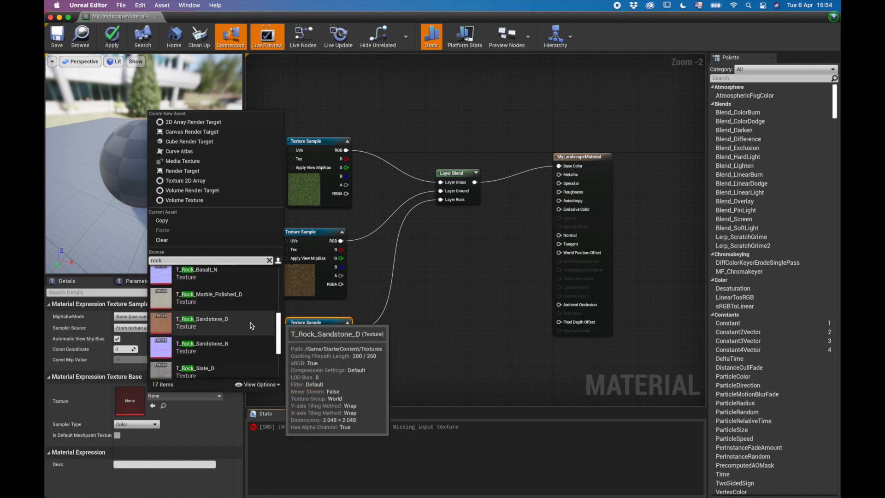
scroll(261, 330, "up", 1)
scroll(261, 330, "up", 2)
scroll(256, 329, "down", 5)
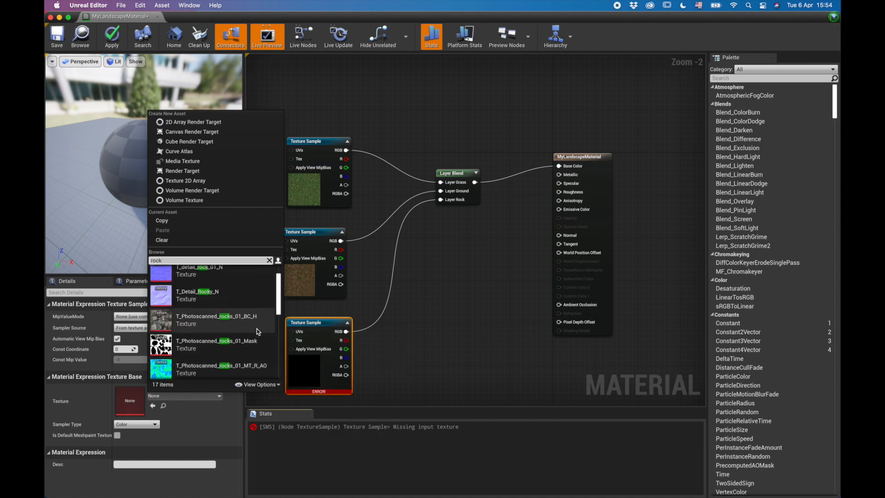
left_click(207, 300)
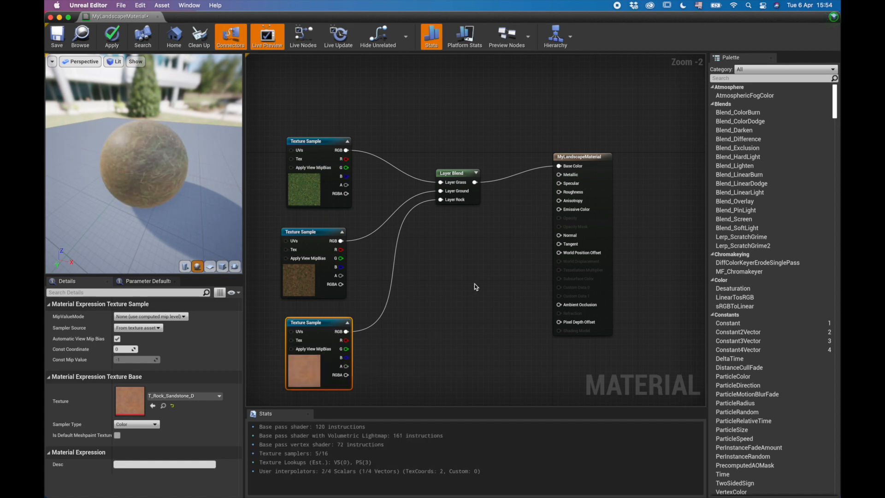
- Add a Constant node below Layer Blend and connect its output to the material's Roughness input
left_click(478, 238)
right_click(478, 237)
type("con")
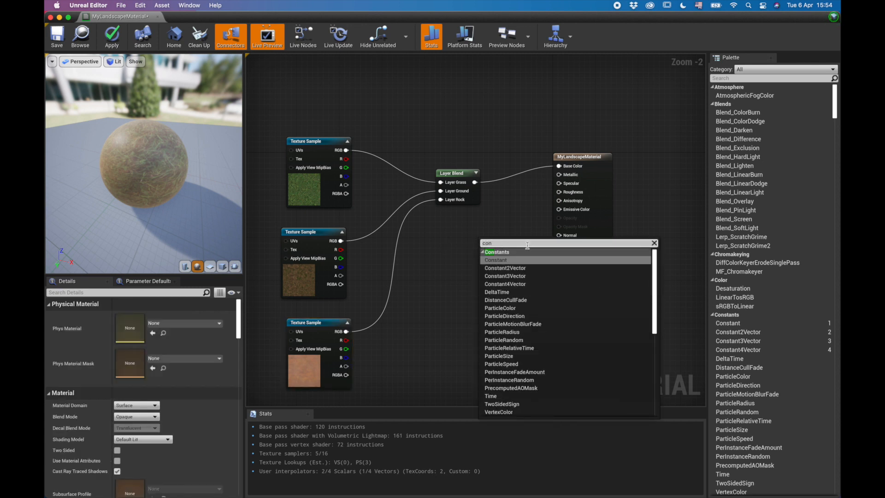
left_click(514, 261)
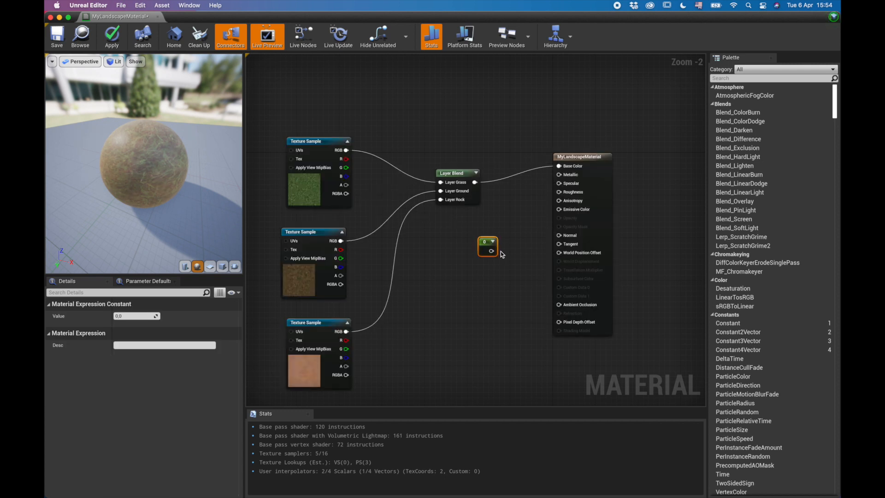
left_click_drag(491, 252, 559, 192)
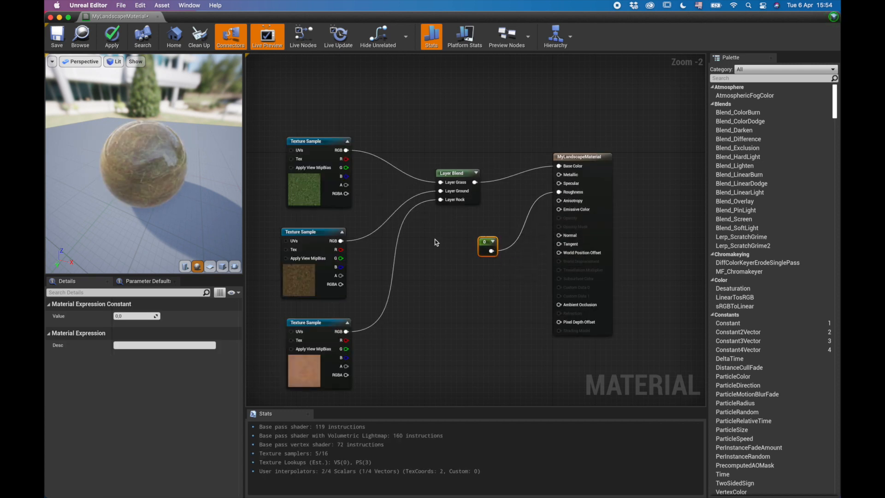
- Move the Constant node closer beneath Layer Blend and set its value to 0.8
left_click_drag(484, 246, 431, 235)
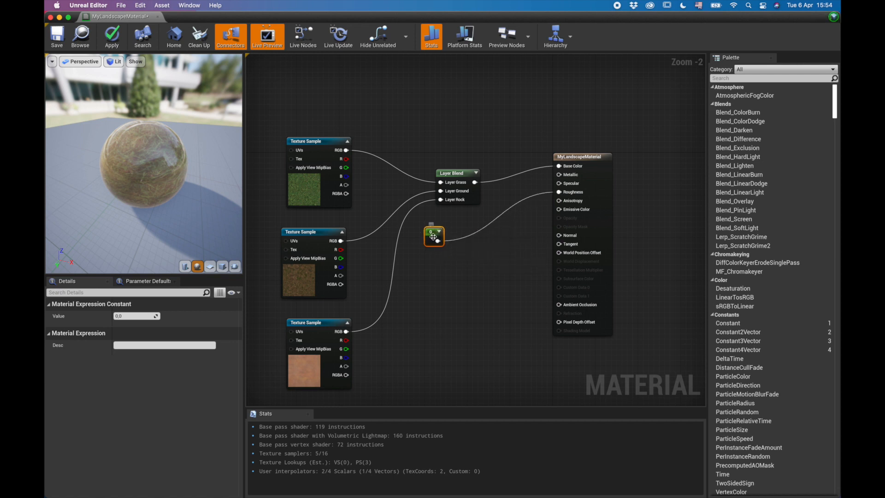
left_click(142, 316)
type(".8")
key("Return")
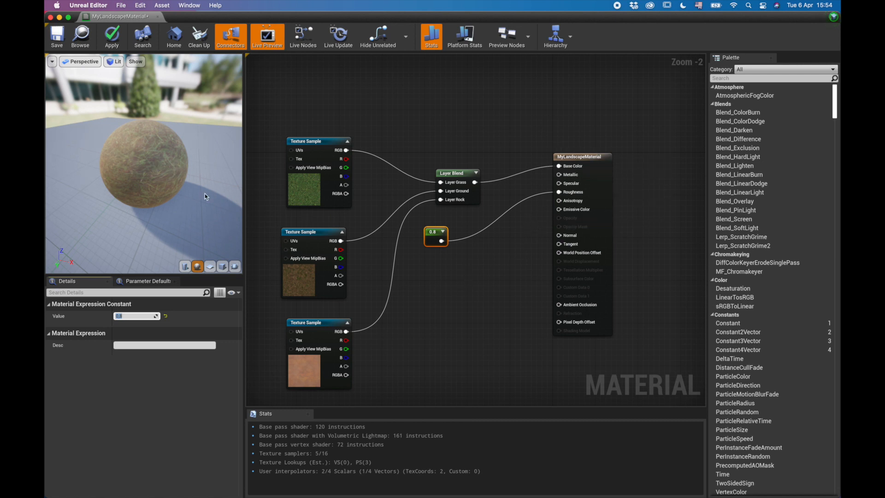
- Save MyLandscapeMaterial and close its material editor
mouse_move(150, 174)
left_mouse_down()
mouse_move(115, 175)
mouse_move(150, 175)
left_mouse_up()
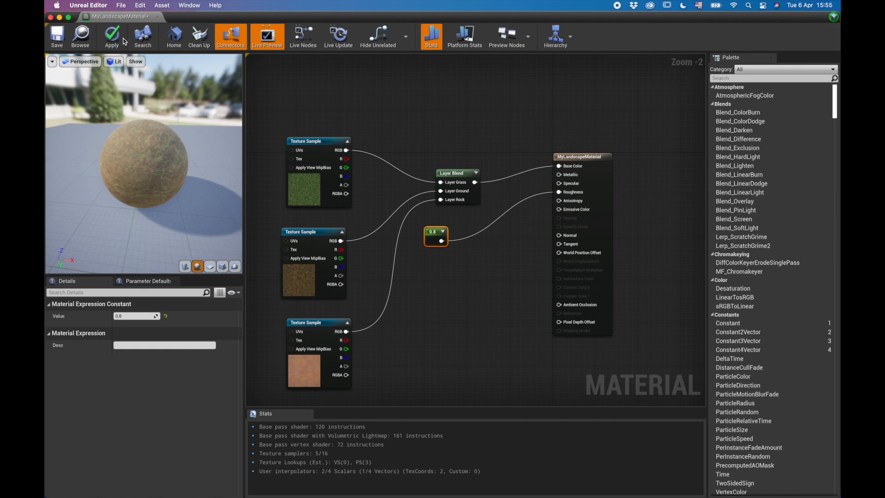
left_click(60, 40)
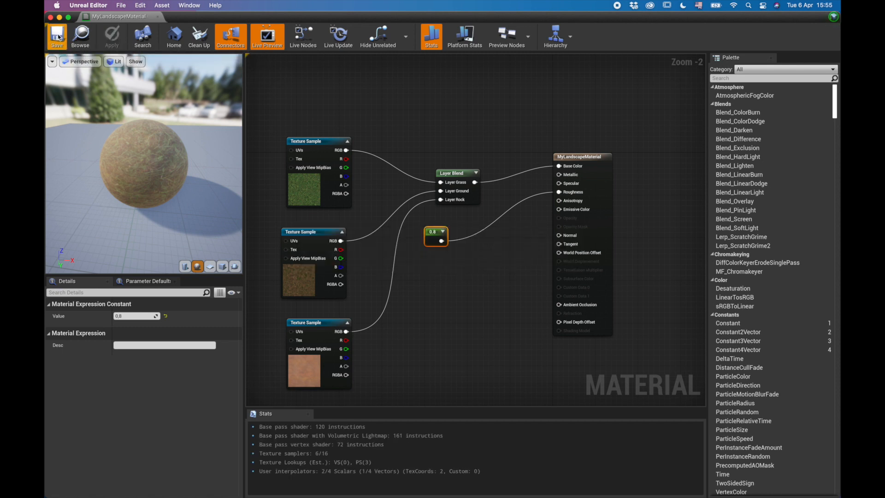
left_click(50, 18)
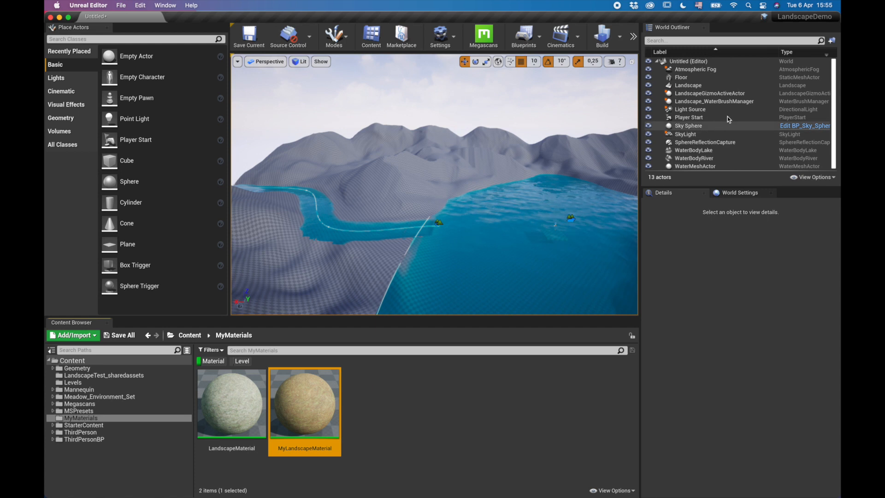
- Select the Landscape actor in the level and assign MyLandscapeMaterial as its Landscape Material
left_click(405, 180)
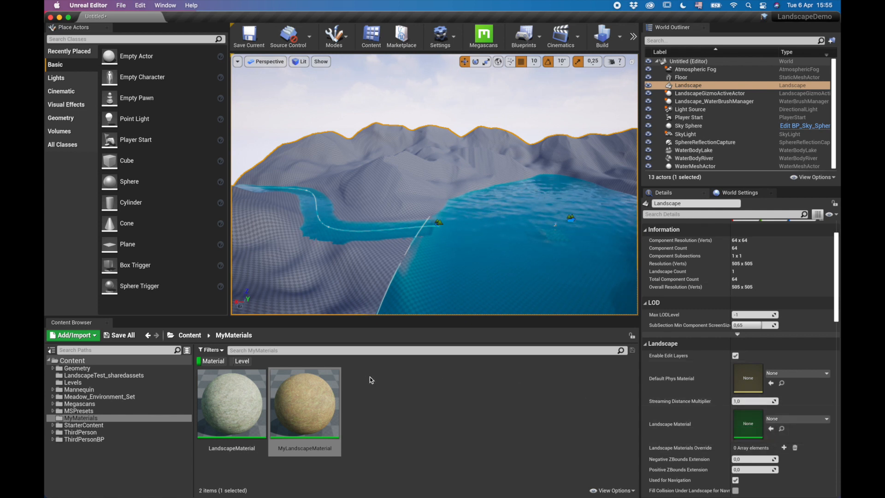
left_click_drag(313, 407, 738, 422)
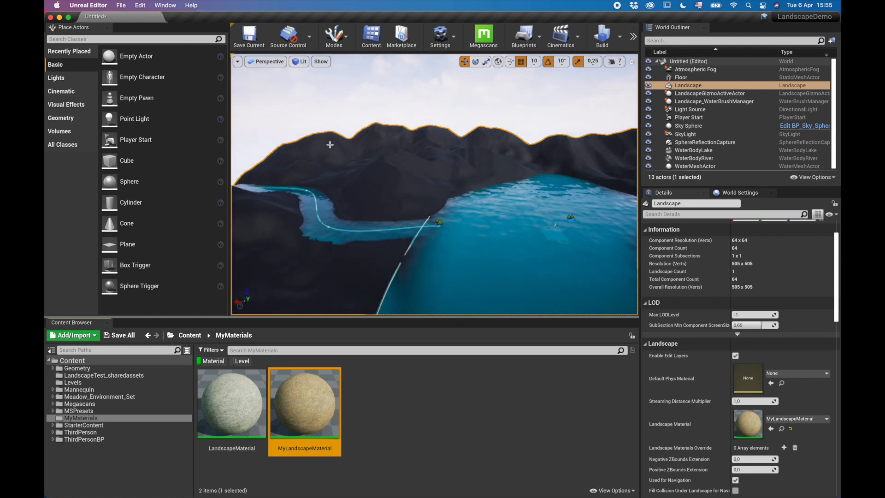
- Look over the terrain around the lake and switch the level editor to Landscape mode for painting
mouse_move(351, 176)
right_mouse_down()
mouse_move(415, 190)
mouse_move(468, 181)
mouse_move(478, 183)
mouse_move(466, 184)
mouse_move(470, 191)
mouse_move(521, 191)
mouse_move(510, 163)
mouse_move(366, 178)
right_mouse_up()
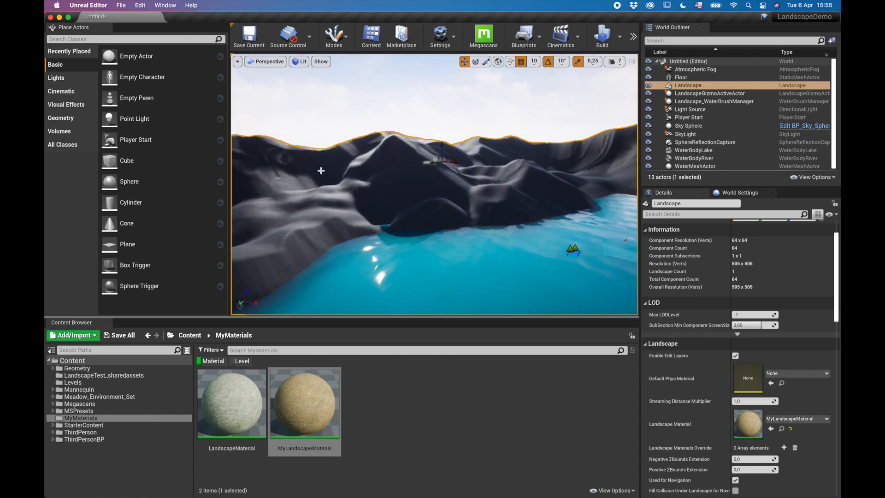
key("shift+2")
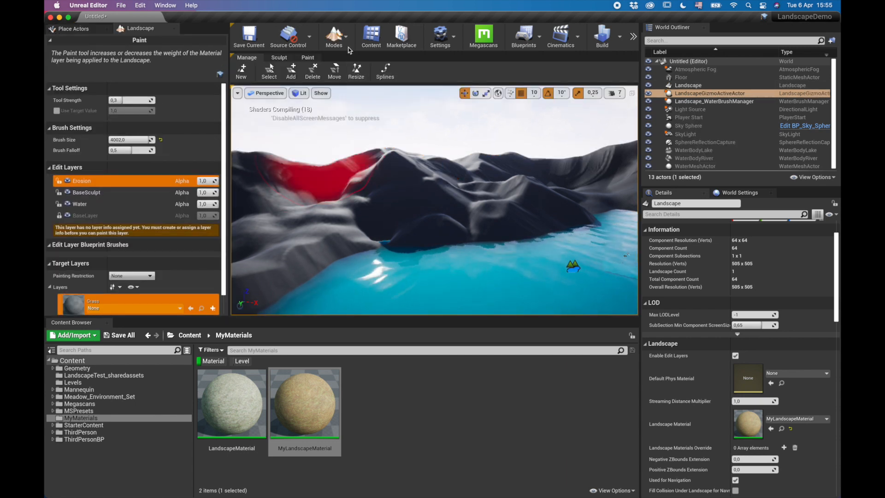
- Create a weight-blended layer info named Grass_LayerInfo2 for the Grass target layer in the LandscapeTest_sharedassets folder
left_click(334, 36)
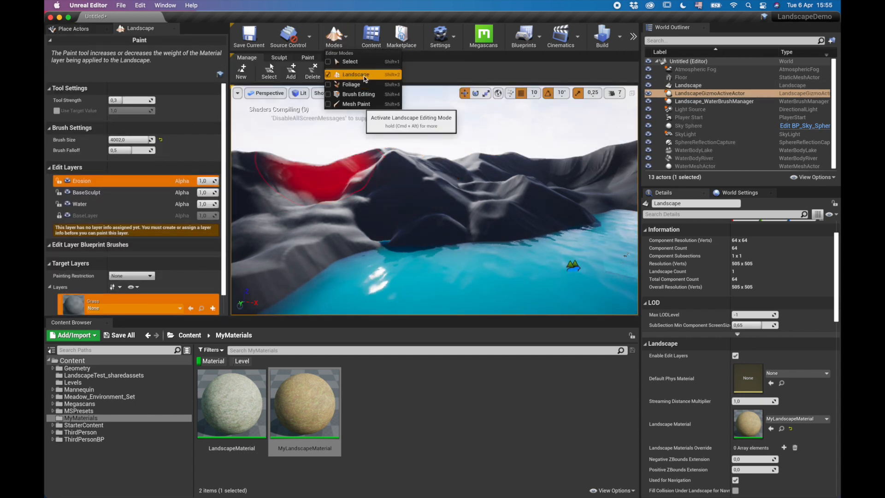
left_click(356, 19)
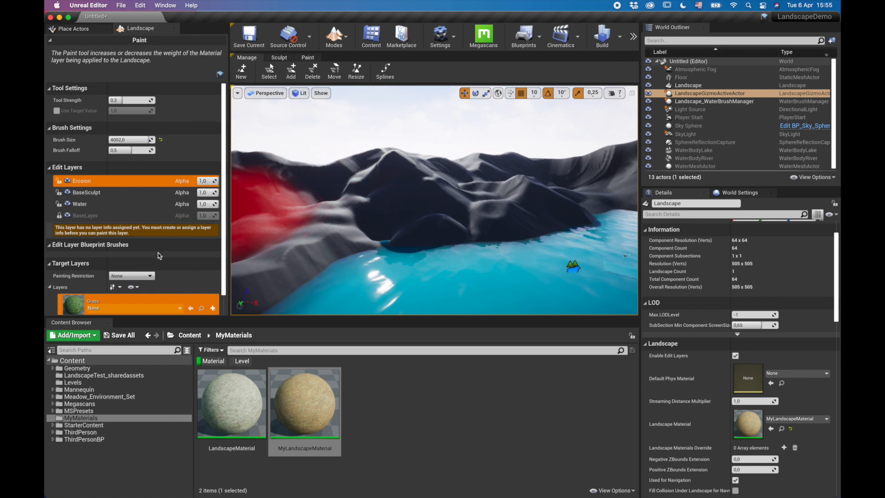
scroll(157, 258, "down", 3)
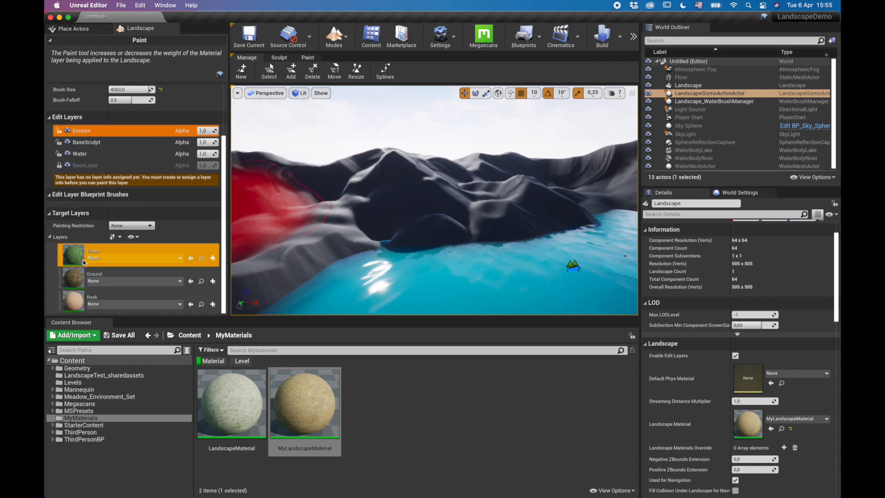
left_click(213, 259)
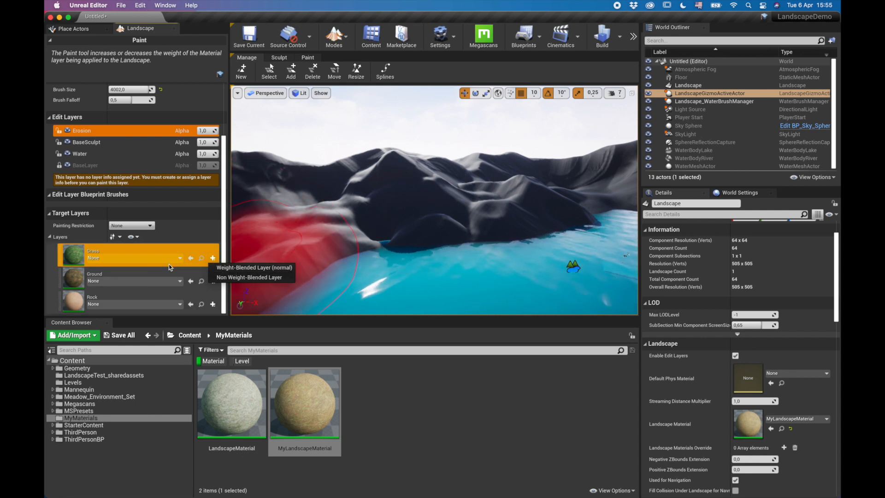
left_click(258, 268)
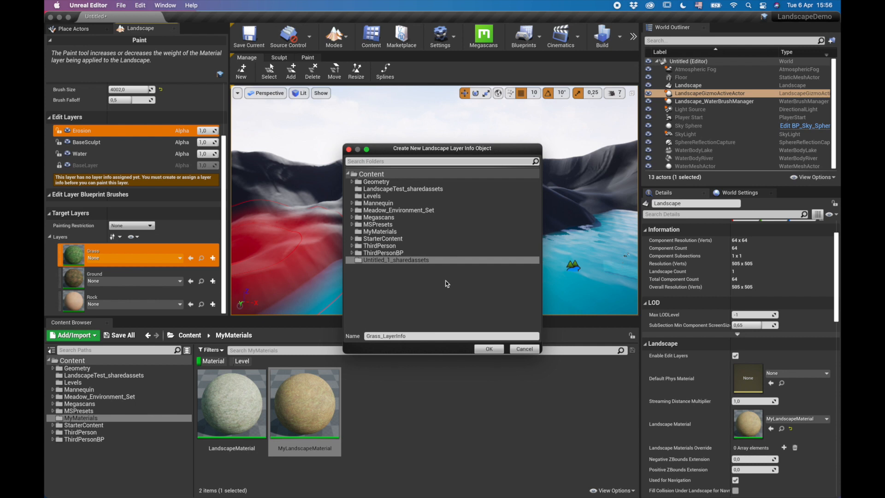
left_click(413, 189)
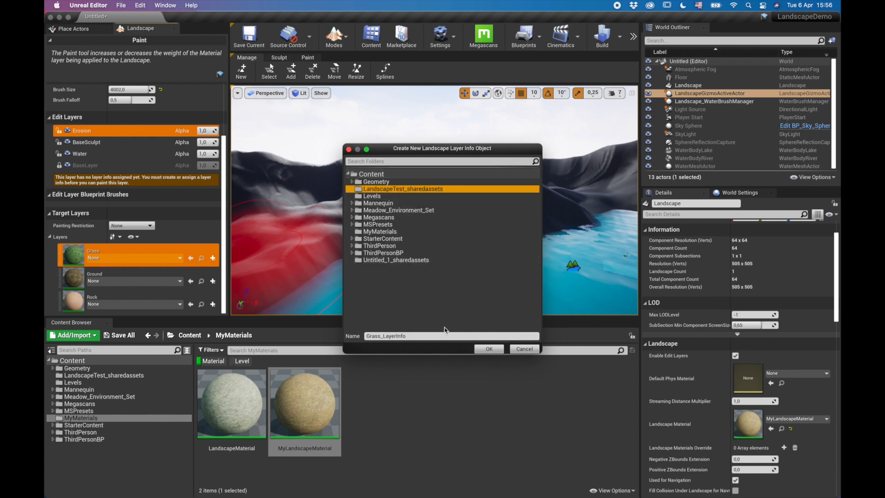
left_click(429, 337)
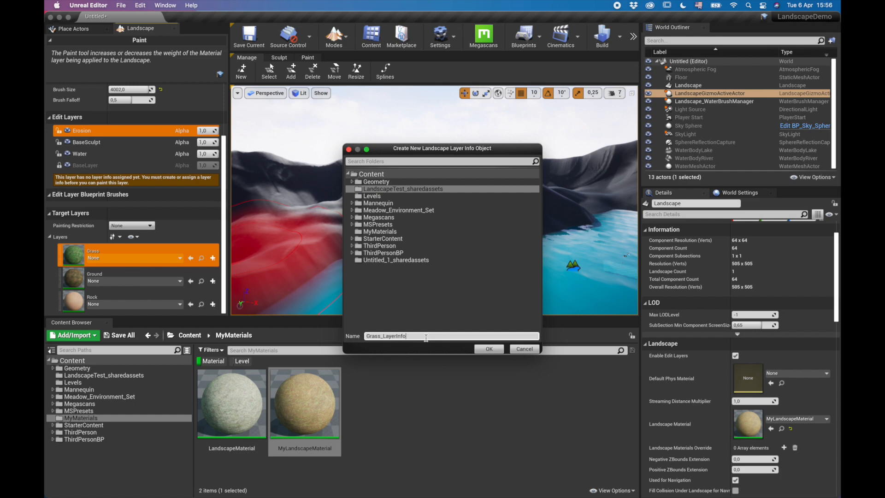
left_click(480, 348)
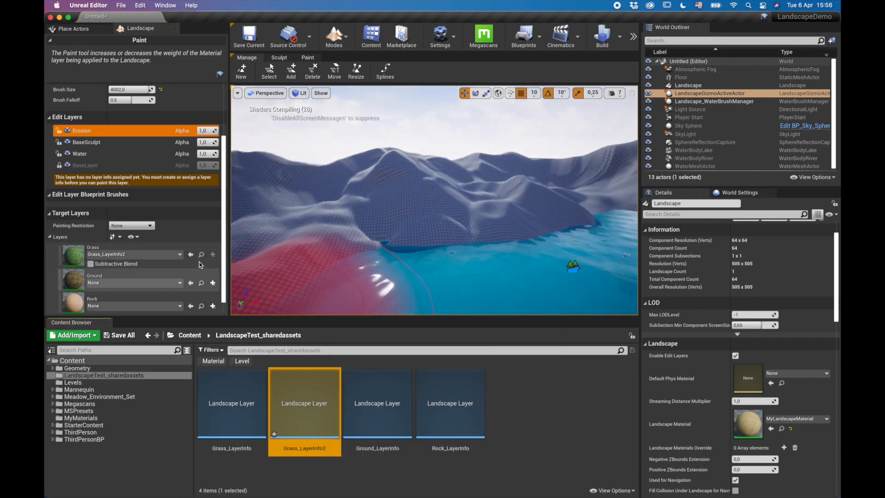
- Create a weight-blended layer info named Ground_LayerInfo2 for the Ground target layer in the LandscapeTest_sharedassets folder
scroll(199, 266, "down", 1)
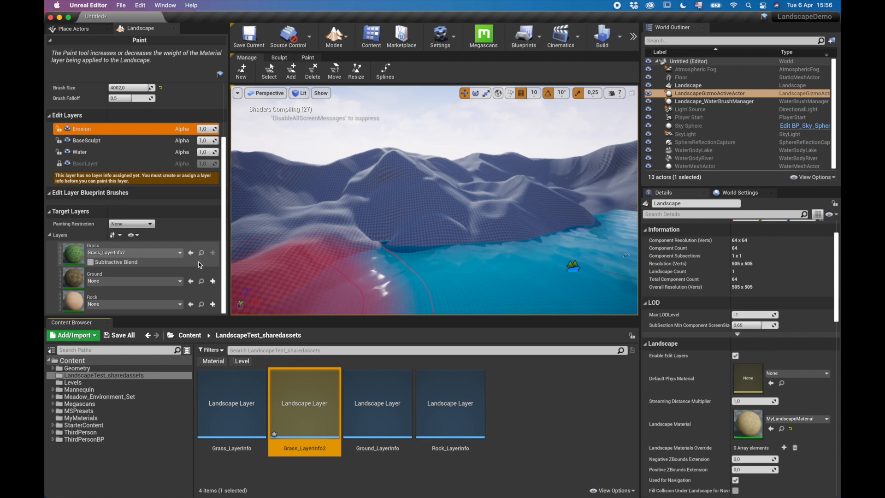
left_click(213, 281)
left_click(264, 292)
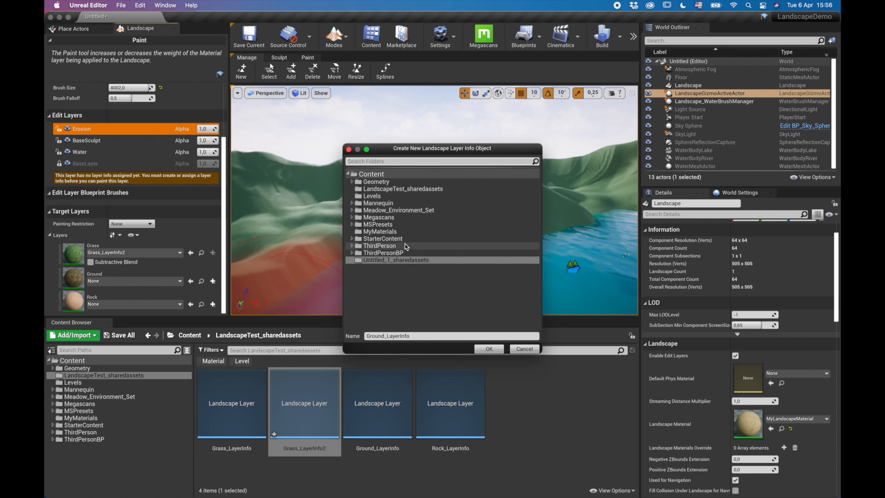
left_click(402, 190)
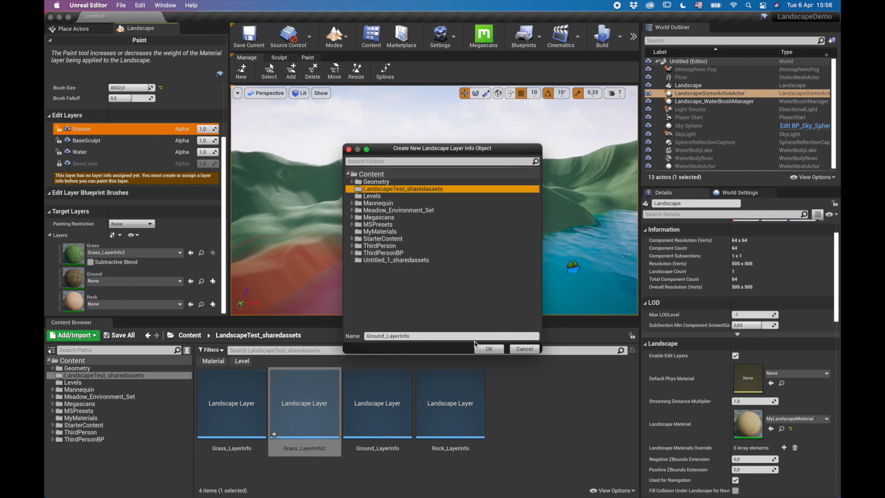
left_click(424, 336)
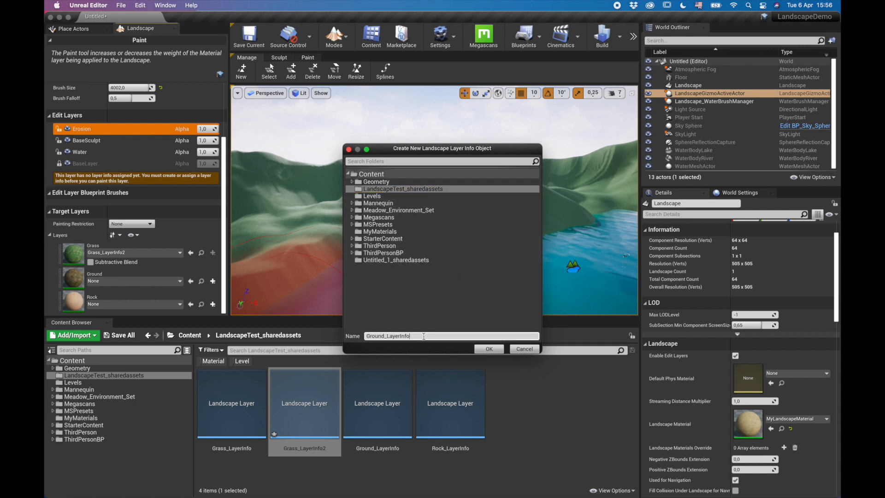
left_click(492, 350)
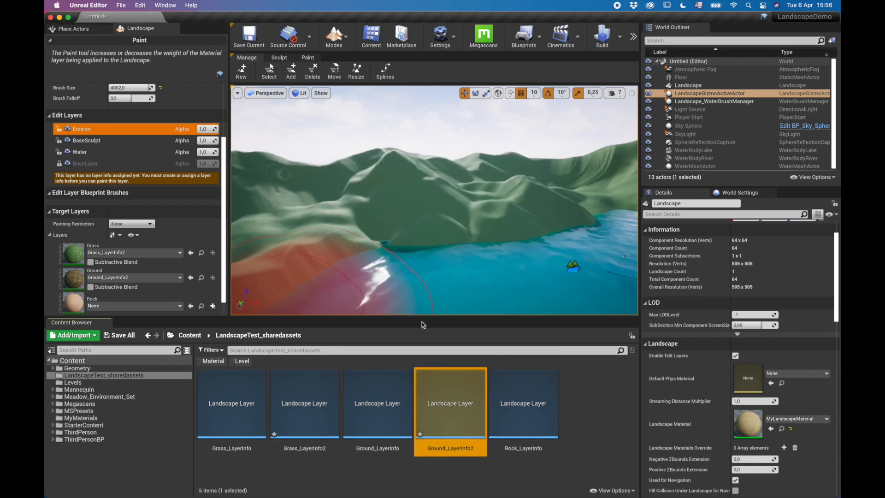
- Create a weight-blended layer info named Rock_LayerInfo2 for the Rock target layer in the LandscapeTest_sharedassets folder
left_click(213, 305)
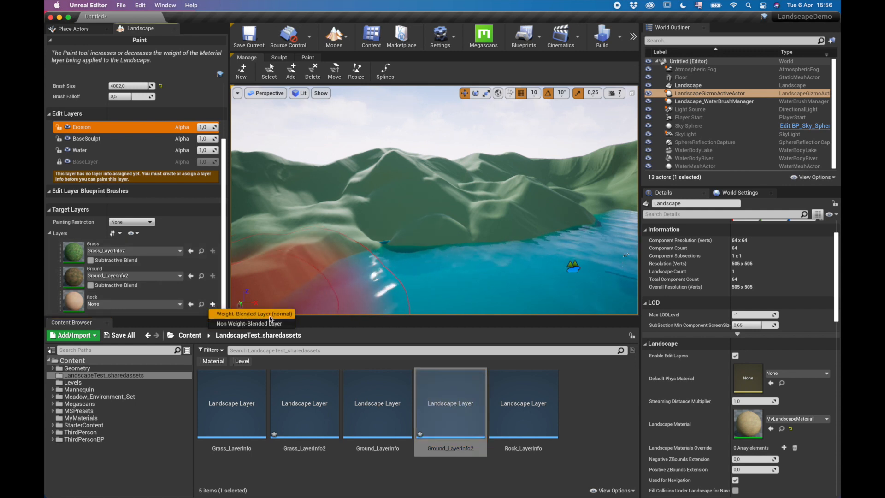
left_click(259, 314)
left_click(463, 189)
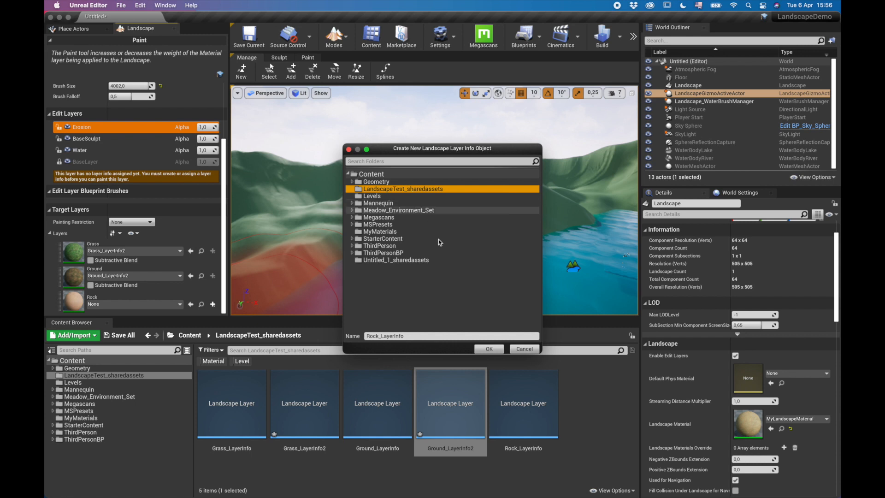
left_click(412, 335)
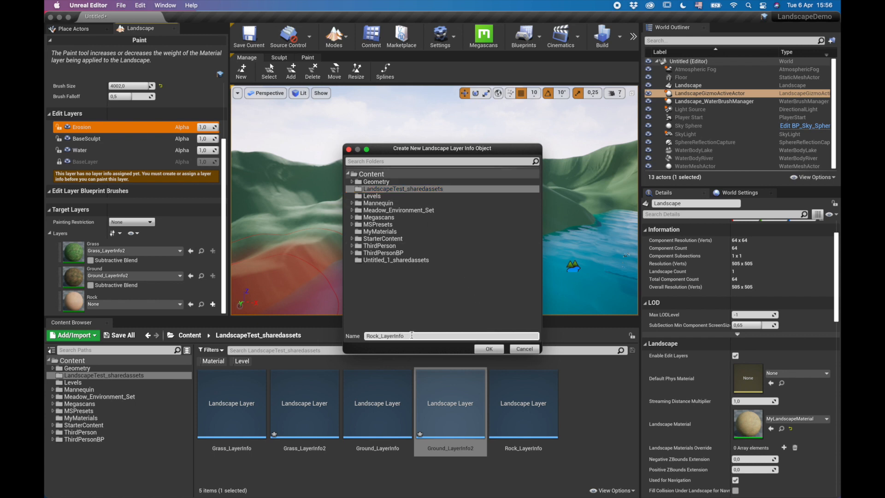
left_click(489, 349)
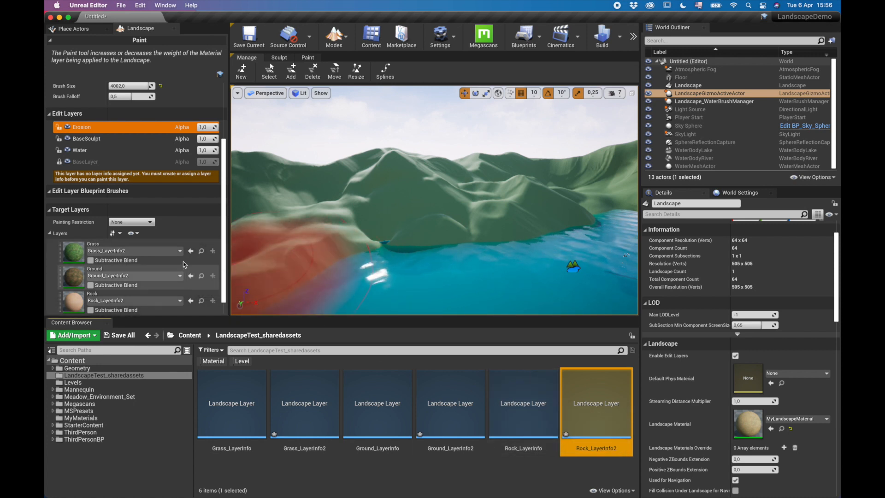
- Activate the Paint tool with the Grass layer targeted and lower the viewport camera speed to 3
left_click(165, 245)
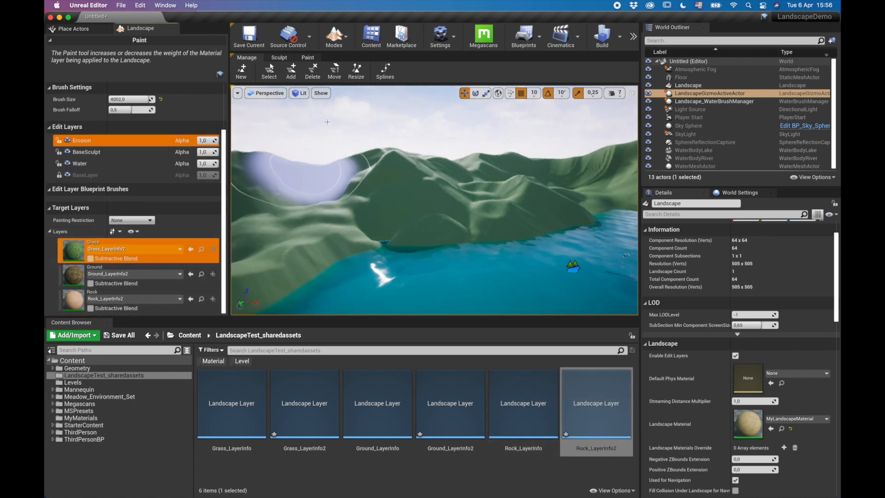
left_click(308, 57)
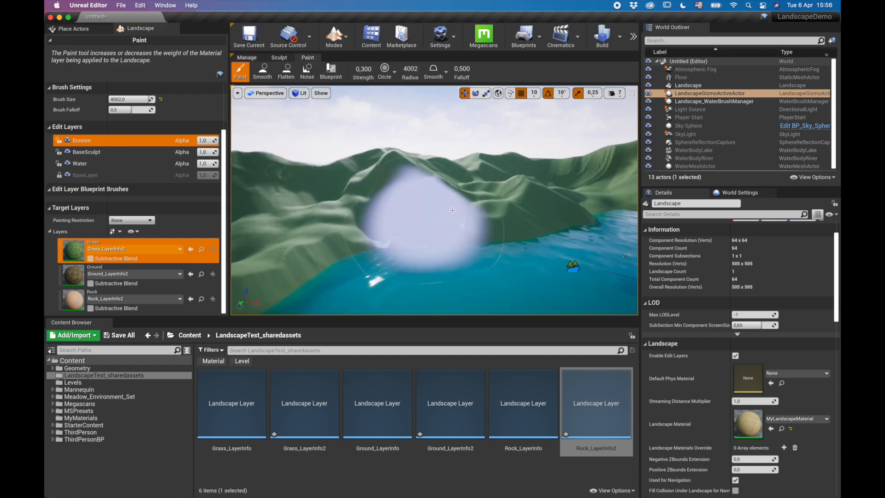
mouse_move(417, 203)
right_mouse_down()
mouse_move(364, 226)
mouse_move(346, 249)
mouse_move(355, 262)
mouse_move(383, 226)
mouse_move(392, 249)
mouse_move(405, 221)
mouse_move(397, 239)
mouse_move(388, 217)
mouse_move(415, 205)
right_mouse_up()
key("w")
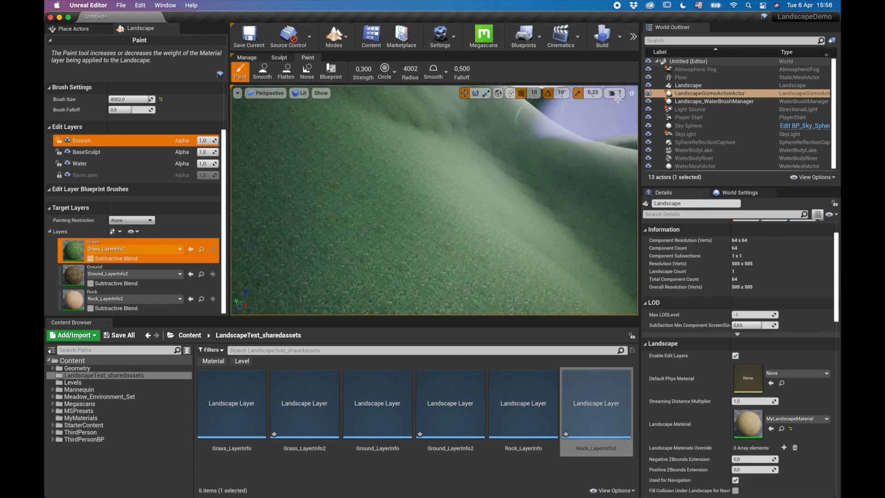
left_click(615, 93)
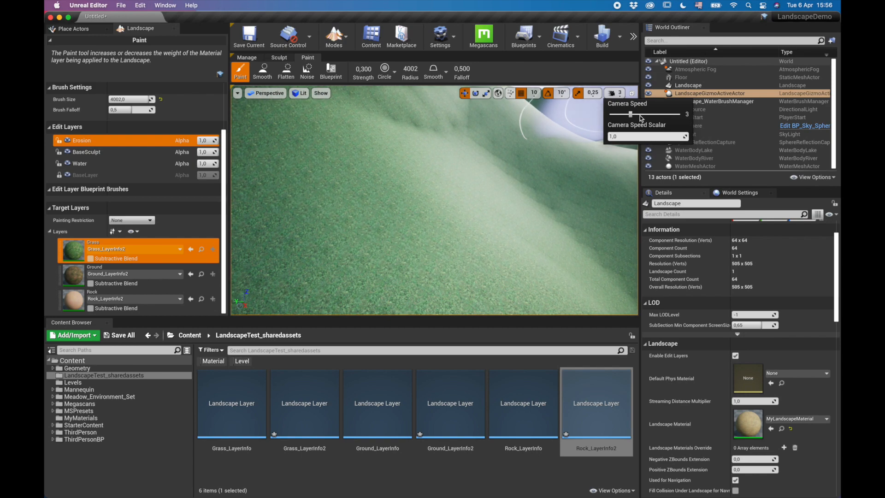
left_click(622, 96)
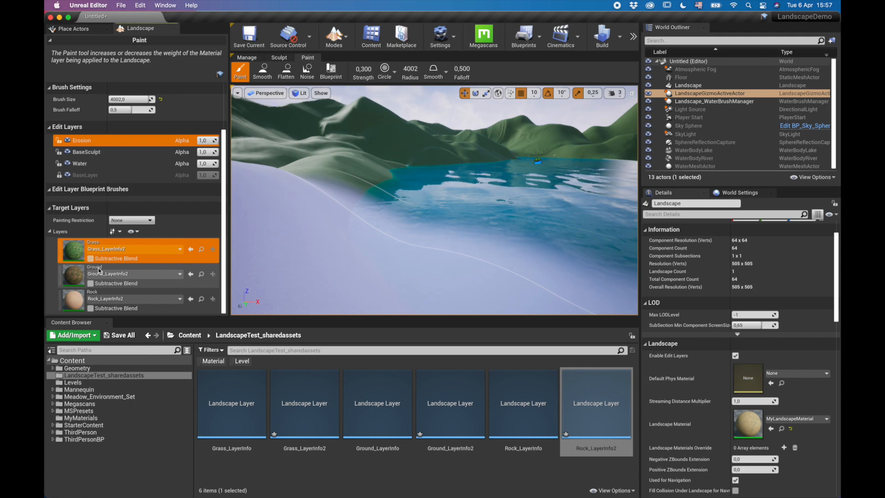
- Target the Ground layer, reduce the brush size to 1850 and paint Ground along the lake's shoreline
left_click(138, 268)
mouse_move(434, 200)
right_mouse_down()
mouse_move(466, 258)
mouse_move(420, 240)
mouse_move(397, 194)
mouse_move(341, 198)
right_mouse_up()
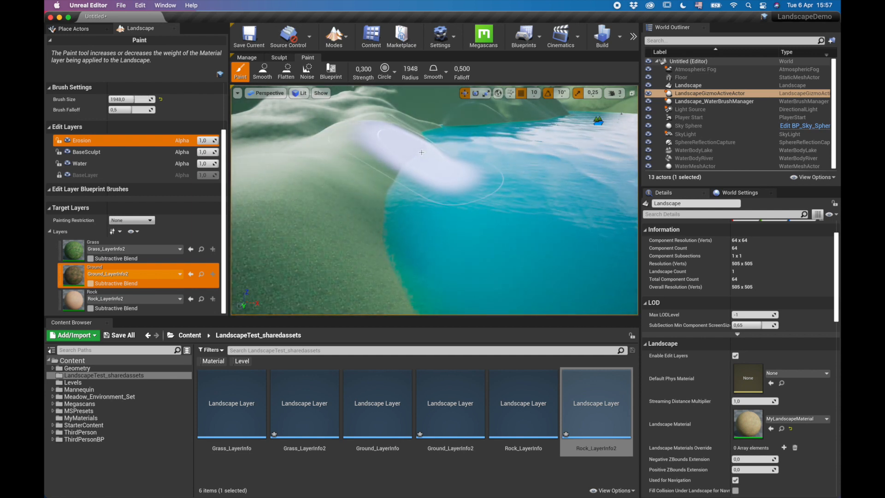
key("bracketleft")
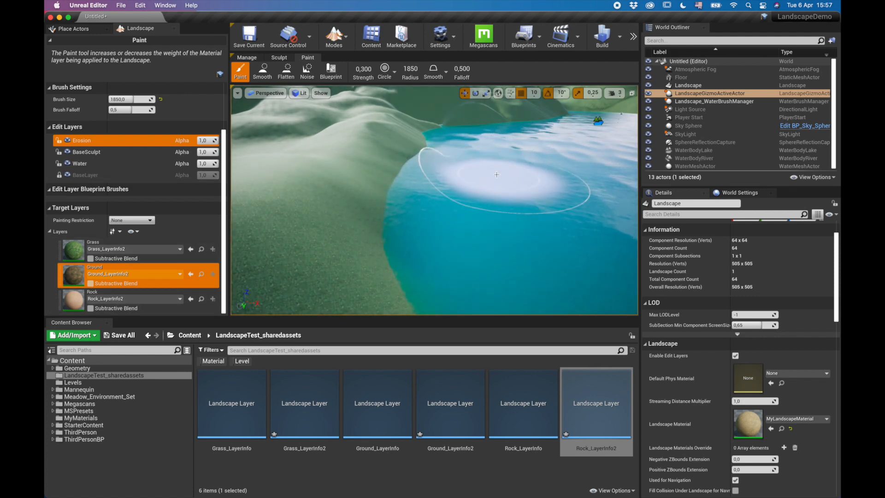
left_click(425, 149)
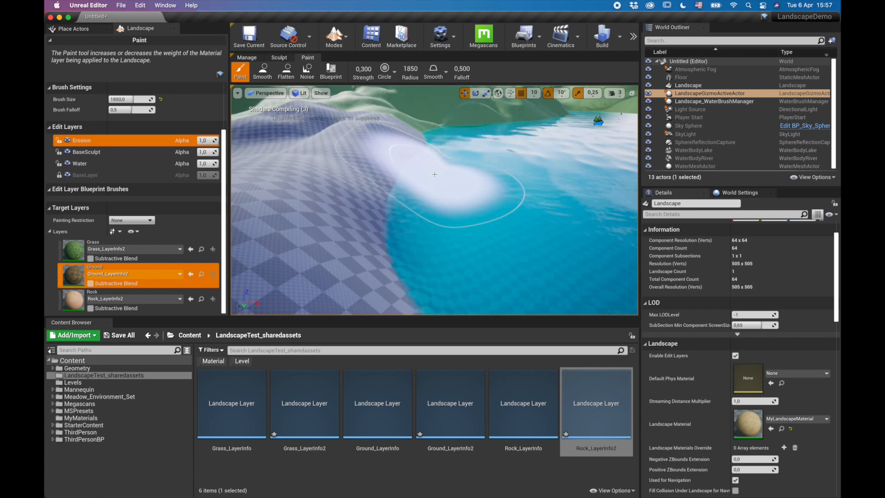
mouse_move(435, 175)
left_mouse_down()
mouse_move(401, 192)
mouse_move(429, 161)
mouse_move(471, 165)
left_mouse_up()
right_click_drag(470, 165, 387, 182)
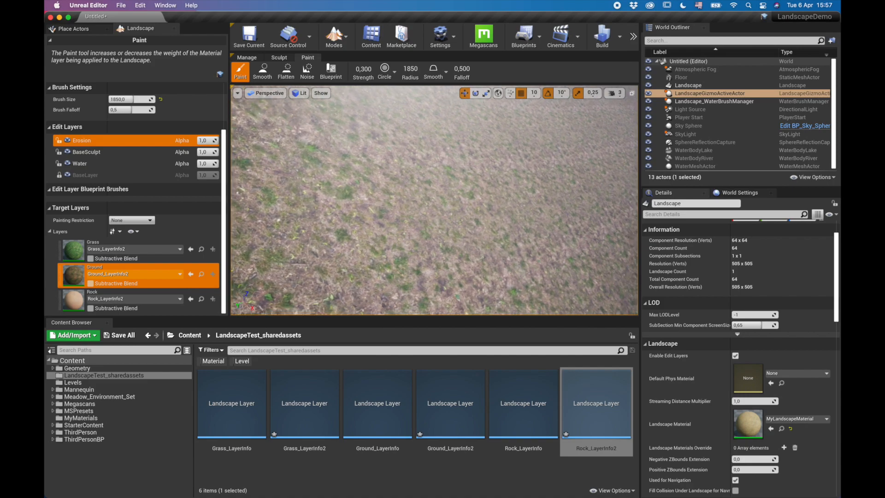
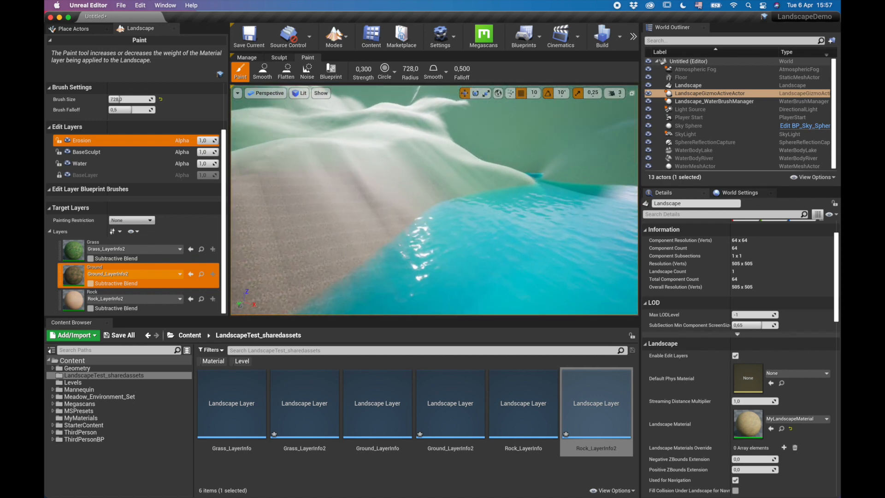
- Raise the camera speed to 5 and paint Ground along the lake bank near the river mouth with a brush size of 1436
right_click_drag(511, 164, 526, 158)
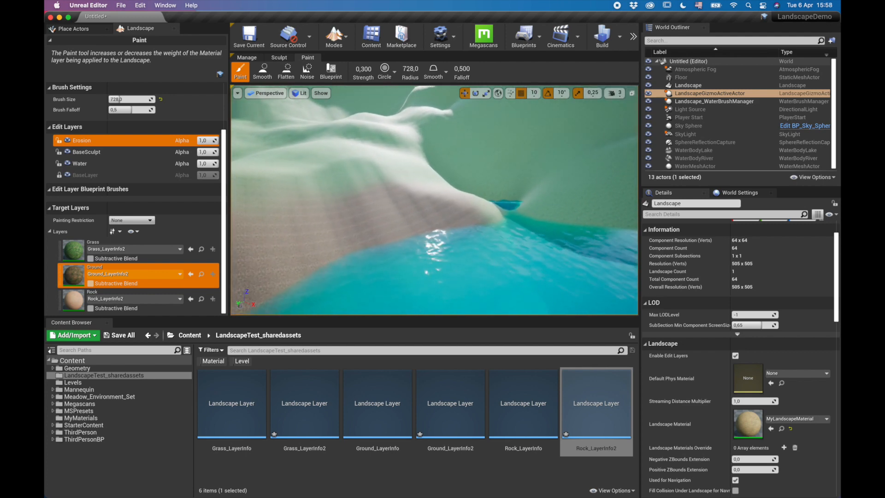
right_click_drag(525, 158, 530, 156)
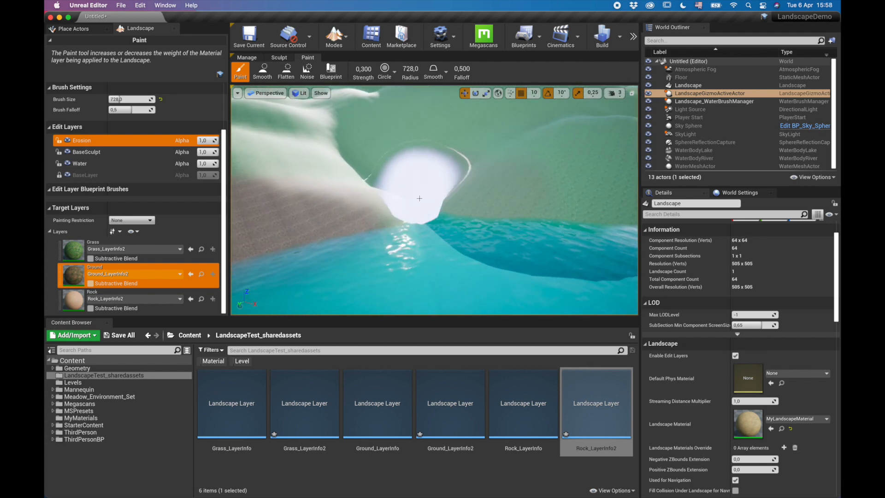
mouse_move(406, 186)
right_mouse_down()
mouse_move(425, 181)
mouse_move(332, 170)
mouse_move(387, 180)
right_mouse_up()
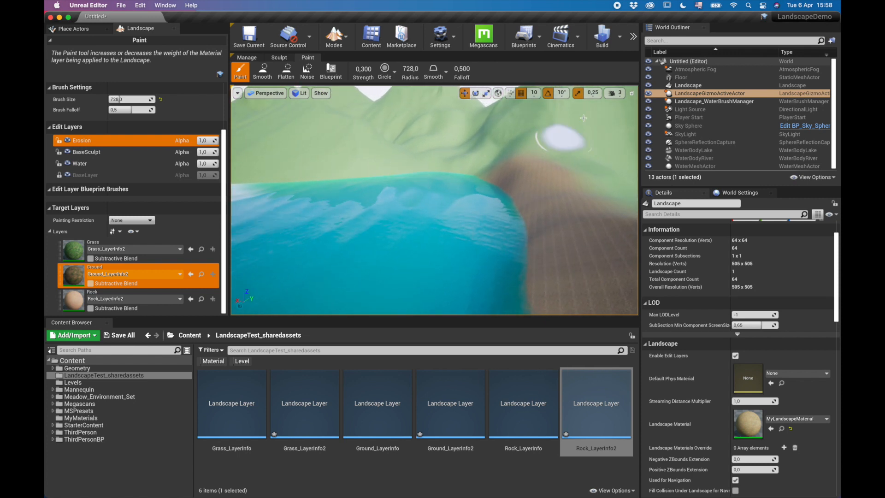
left_click(616, 93)
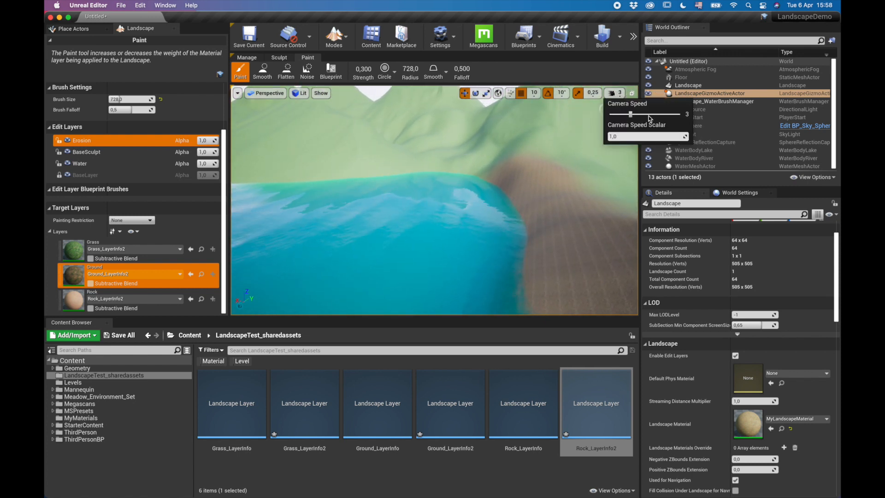
mouse_move(459, 173)
right_mouse_down()
mouse_move(415, 178)
mouse_move(428, 162)
mouse_move(392, 165)
mouse_move(403, 167)
right_mouse_up()
right_click_drag(302, 208, 332, 202)
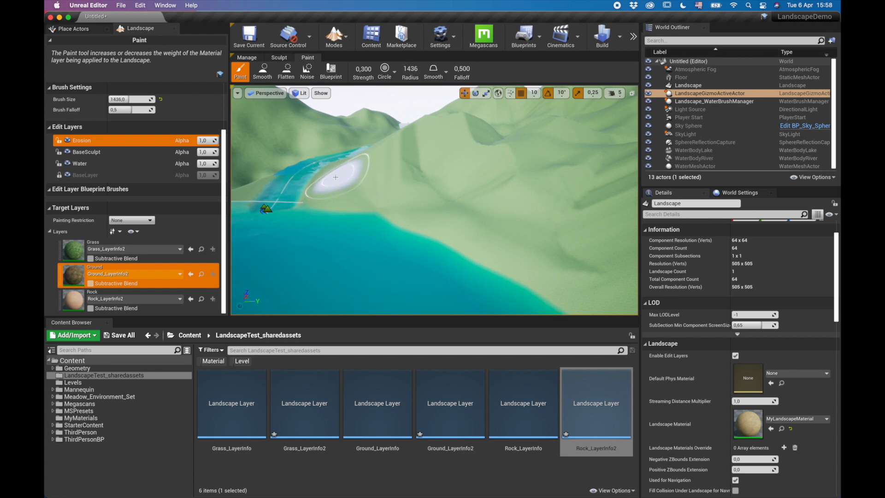
left_click_drag(338, 174, 460, 221)
mouse_move(348, 172)
left_mouse_down()
mouse_move(355, 185)
mouse_move(550, 246)
mouse_move(309, 189)
mouse_move(540, 271)
mouse_move(512, 257)
mouse_move(531, 269)
left_mouse_up()
mouse_move(477, 254)
right_mouse_down()
mouse_move(590, 254)
mouse_move(470, 254)
right_mouse_up()
mouse_move(487, 182)
left_mouse_down()
mouse_move(494, 175)
mouse_move(340, 277)
mouse_move(490, 184)
left_mouse_up()
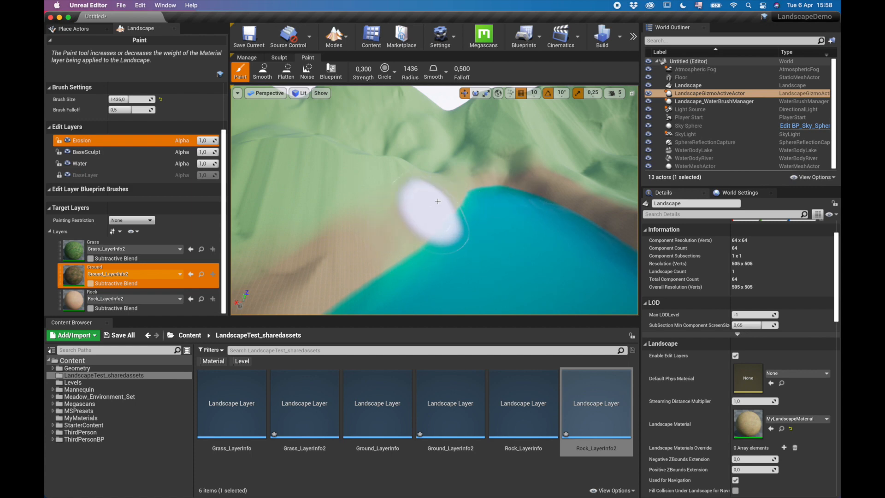
- Paint more Ground patches along the lake banks and across the surrounding hillsides, keeping the 1436 brush size
mouse_move(400, 234)
left_mouse_down()
mouse_move(347, 264)
mouse_move(540, 186)
mouse_move(363, 244)
left_mouse_up()
mouse_move(369, 240)
right_mouse_down()
mouse_move(521, 203)
mouse_move(480, 199)
mouse_move(423, 165)
right_mouse_up()
key("w")
mouse_move(358, 188)
left_mouse_down()
mouse_move(424, 148)
mouse_move(534, 208)
mouse_move(482, 222)
left_mouse_up()
mouse_move(483, 223)
right_mouse_down()
mouse_move(436, 212)
mouse_move(481, 231)
mouse_move(442, 238)
mouse_move(428, 251)
right_mouse_up()
key("s")
key("w")
mouse_move(549, 188)
left_mouse_down()
mouse_move(421, 168)
mouse_move(376, 193)
mouse_move(455, 191)
left_mouse_up()
left_click_drag(373, 171, 340, 166)
key("e")
right_click_drag(340, 166, 506, 196)
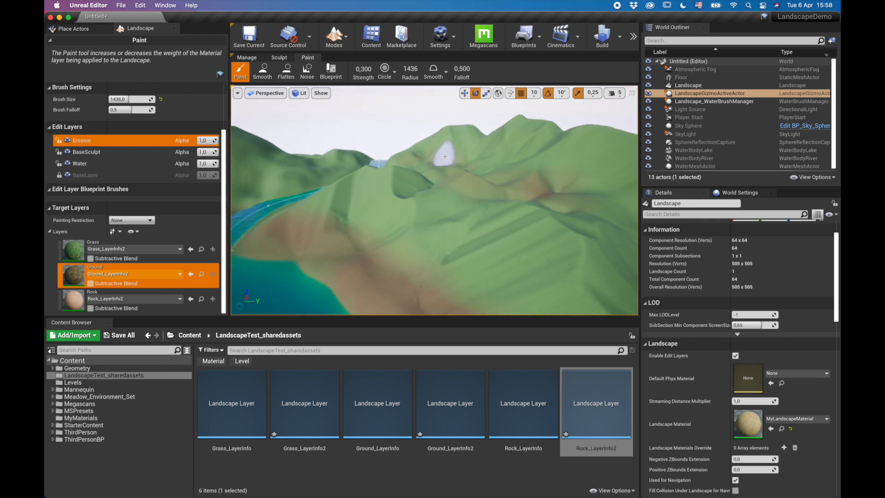
right_click_drag(582, 191, 632, 186)
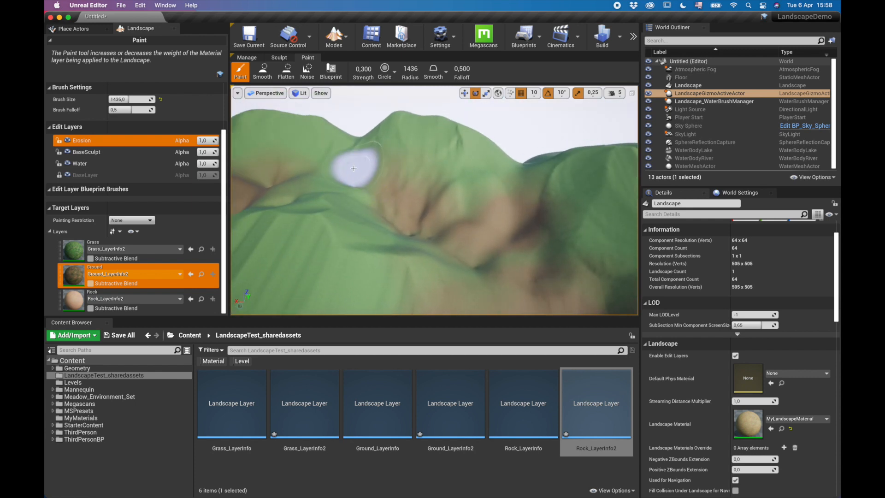
- Paint Ground on the lake banks at the foot of the mountains with the 1436 brush
mouse_move(299, 169)
right_mouse_down()
mouse_move(498, 184)
mouse_move(512, 203)
mouse_move(571, 196)
right_mouse_up()
right_click_drag(529, 176, 588, 177)
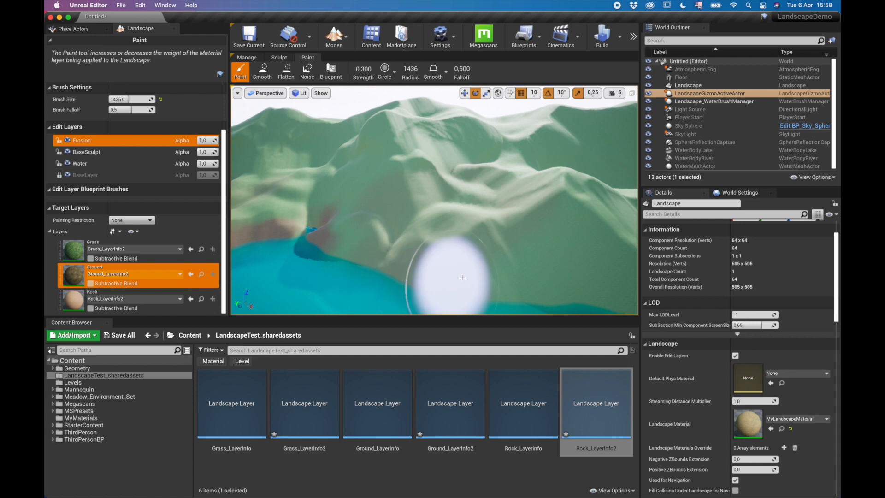
right_click_drag(386, 276, 233, 272)
mouse_move(340, 228)
left_mouse_down()
mouse_move(572, 226)
mouse_move(449, 249)
left_mouse_up()
mouse_move(449, 250)
right_mouse_down()
mouse_move(392, 244)
mouse_move(456, 252)
right_mouse_up()
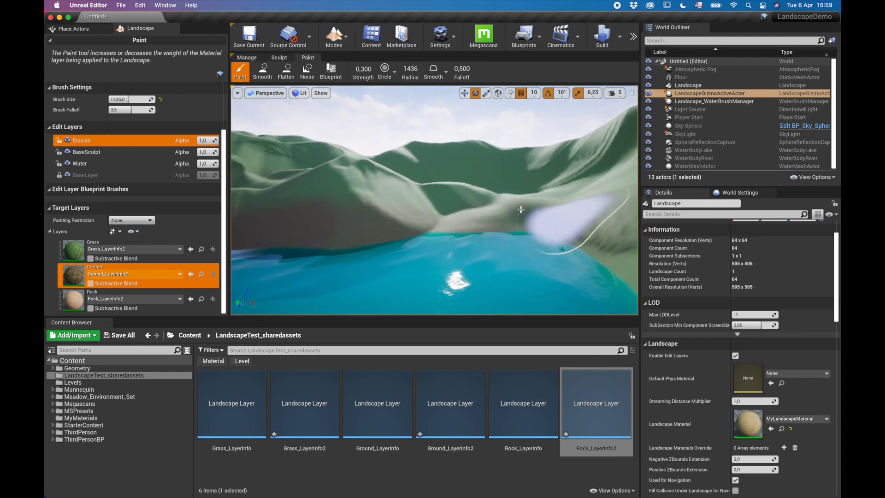
right_click_drag(363, 216, 392, 213)
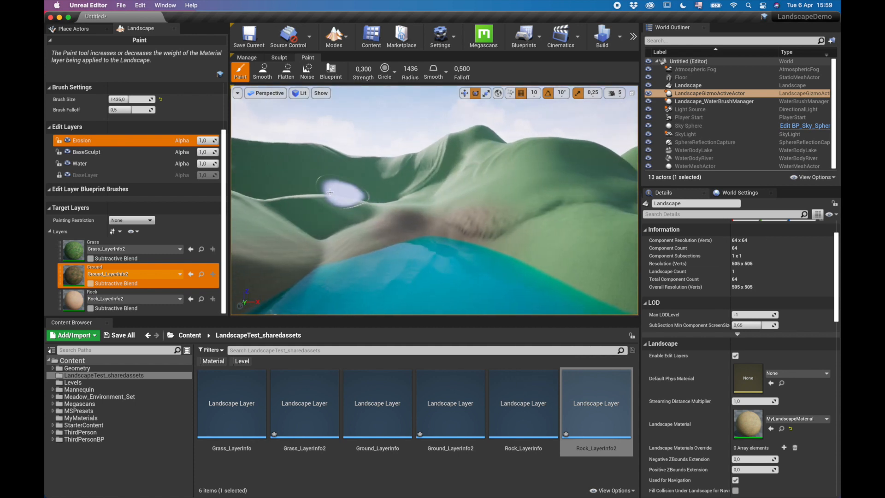
mouse_move(323, 155)
right_mouse_down()
mouse_move(353, 166)
mouse_move(336, 159)
right_mouse_up()
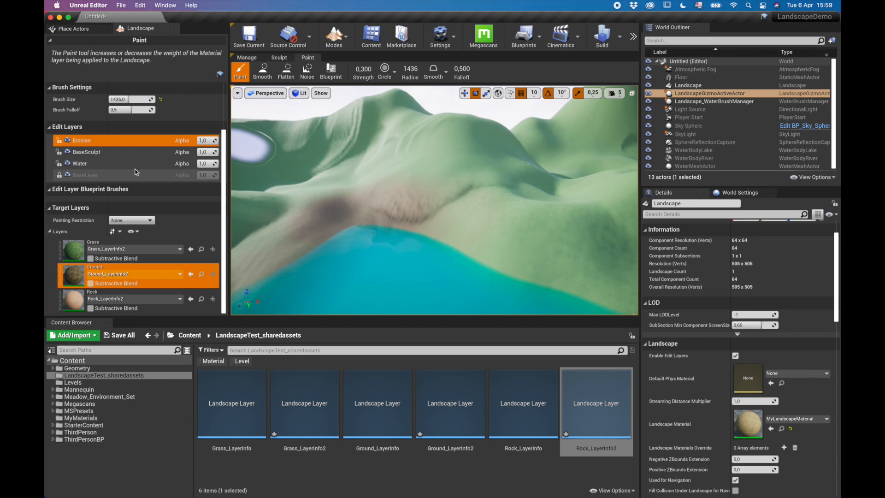
- Extend the Ground paint along the slope between the lake and the river
scroll(133, 173, "up", 3)
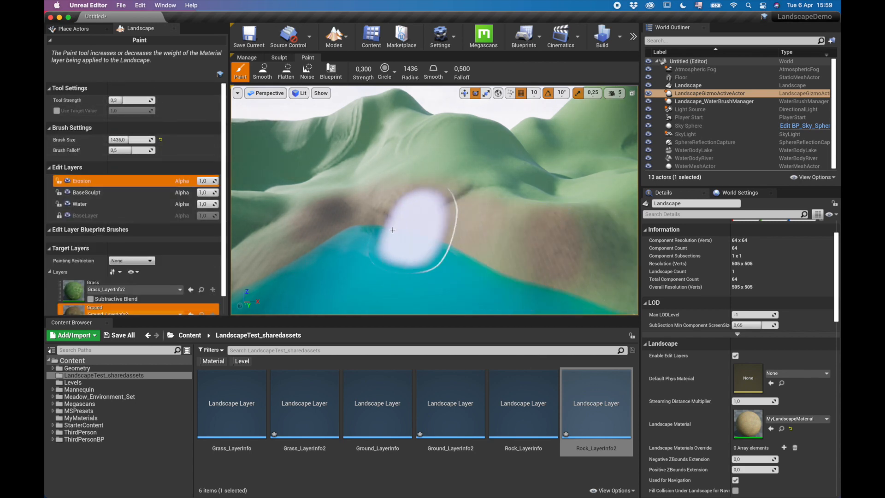
right_click_drag(442, 235, 409, 220)
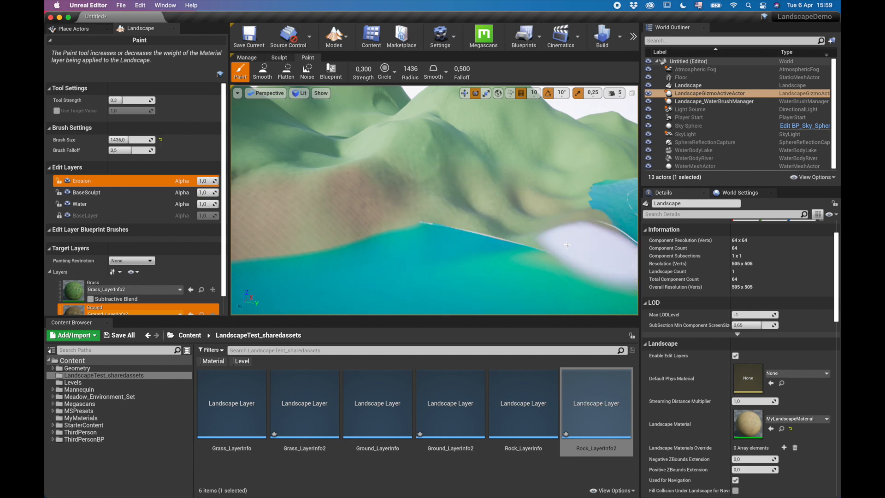
right_click_drag(567, 245, 582, 233)
mouse_move(511, 217)
left_mouse_down()
mouse_move(469, 199)
mouse_move(485, 220)
left_mouse_up()
mouse_move(484, 220)
right_mouse_down()
mouse_move(548, 226)
mouse_move(595, 216)
mouse_move(429, 221)
mouse_move(443, 228)
right_mouse_up()
- Target the Rock layer and paint Rock over the hill beside the lake
scroll(134, 274, "down", 2)
left_click(152, 297)
mouse_move(341, 226)
right_mouse_down()
mouse_move(415, 233)
mouse_move(364, 223)
right_mouse_up()
left_click_drag(513, 234, 492, 237)
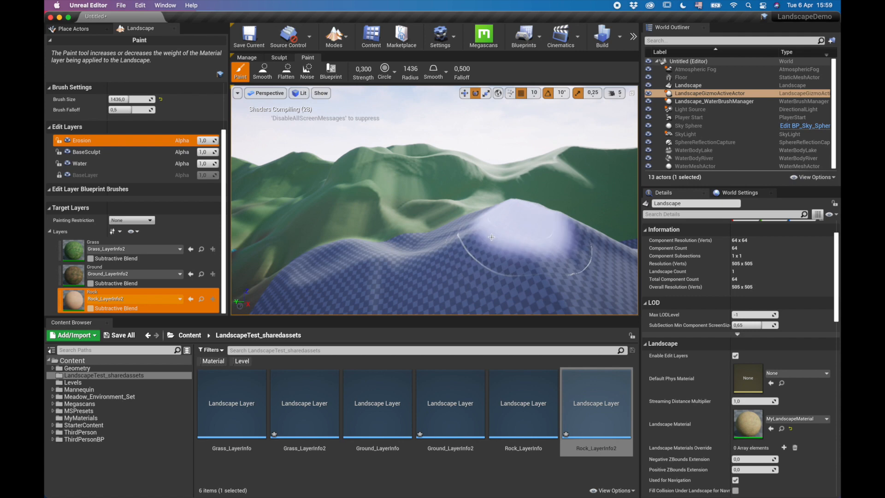
key("s")
right_click_drag(380, 195, 362, 192)
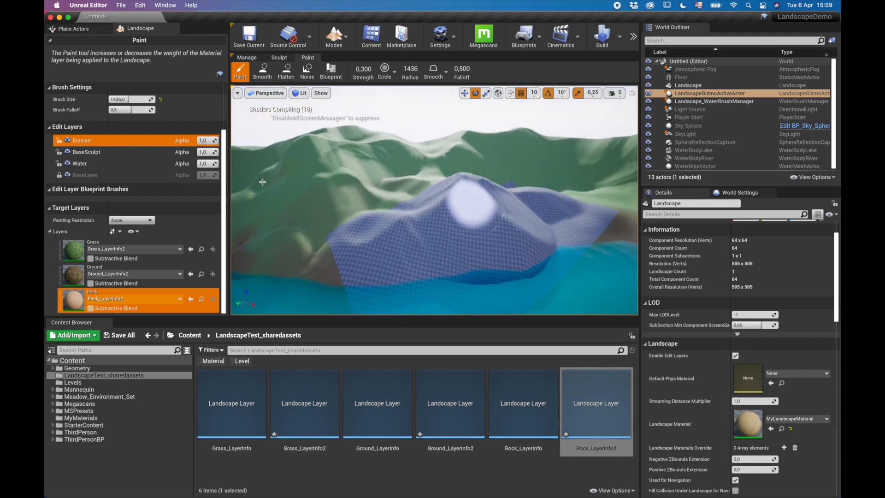
- Paint Rock across the slopes and ridges of the neighbouring mountains with the 1436 brush
mouse_move(475, 233)
right_mouse_down()
mouse_move(488, 249)
mouse_move(480, 226)
mouse_move(488, 225)
mouse_move(492, 199)
right_mouse_up()
key("w")
mouse_move(492, 200)
left_mouse_down()
mouse_move(428, 142)
mouse_move(319, 178)
mouse_move(414, 161)
left_mouse_up()
right_click_drag(440, 177, 360, 161)
key("w")
mouse_move(539, 123)
left_mouse_down()
mouse_move(443, 184)
mouse_move(586, 194)
left_mouse_up()
right_click_drag(585, 194, 617, 185)
left_click_drag(544, 235, 295, 192)
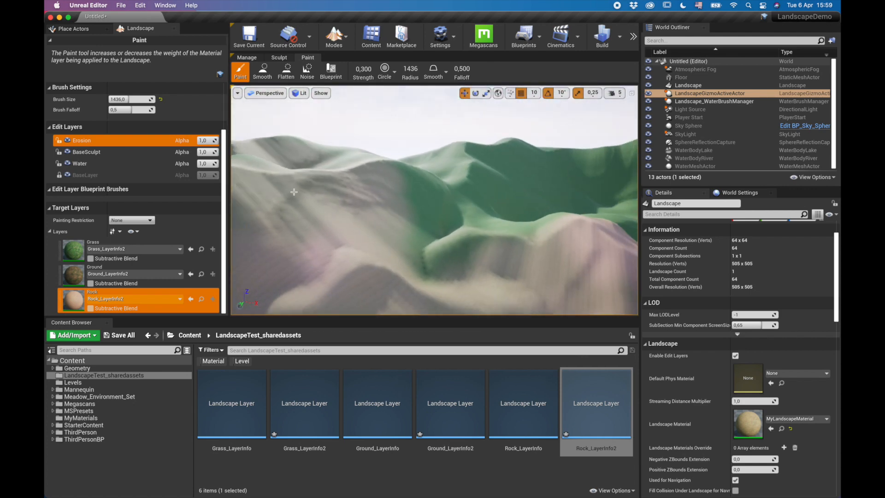
right_click_drag(294, 192, 292, 191)
key("a")
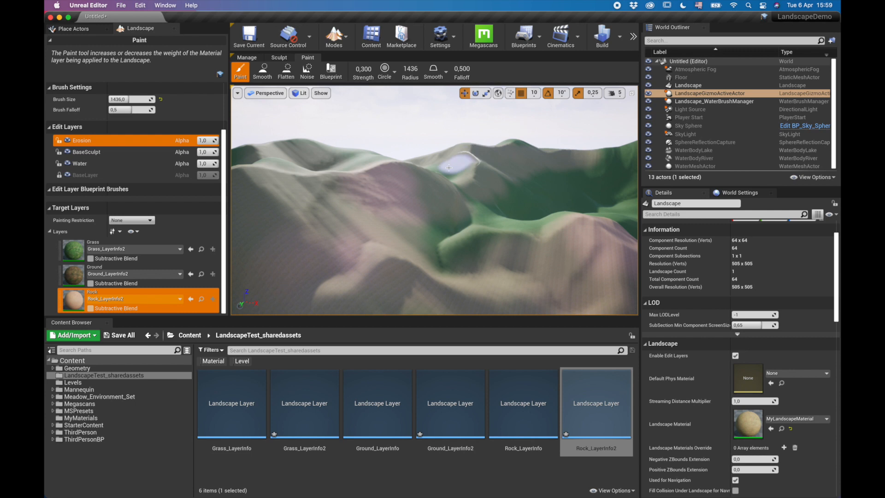
- Paint Rock on the mountain peaks and the upper ridges above the brown Ground patches
key("s")
right_click_drag(554, 190, 599, 185)
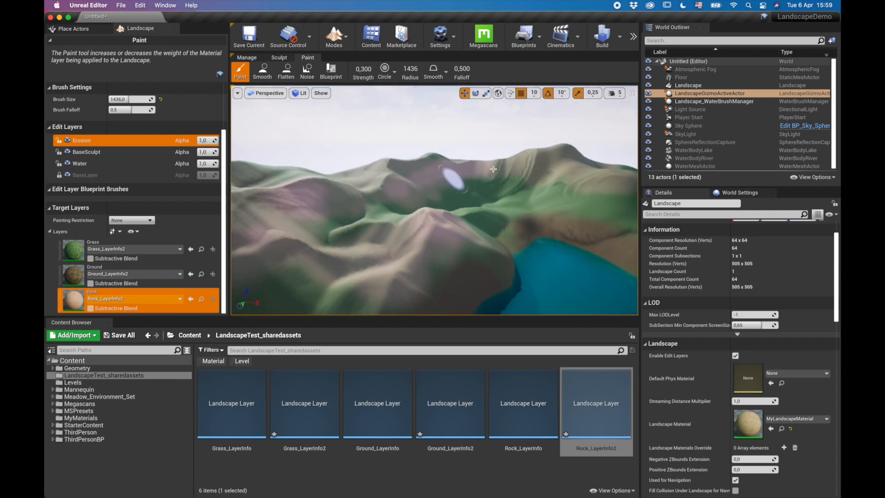
mouse_move(443, 156)
right_mouse_down()
mouse_move(563, 178)
mouse_move(549, 173)
mouse_move(539, 152)
mouse_move(517, 159)
mouse_move(508, 150)
right_mouse_up()
key("w")
key("s")
key("w")
mouse_move(470, 134)
left_mouse_down()
mouse_move(616, 141)
mouse_move(528, 156)
left_mouse_up()
right_click_drag(528, 156, 433, 131)
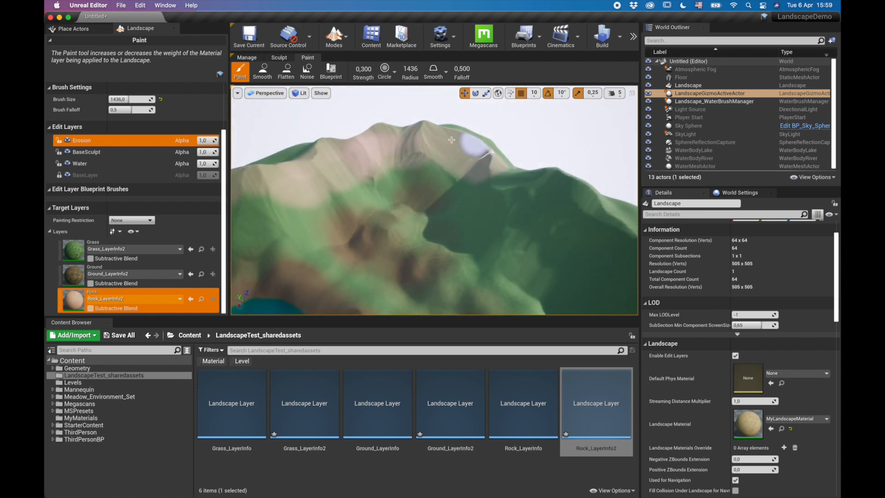
mouse_move(415, 180)
left_mouse_down()
mouse_move(573, 231)
mouse_move(425, 170)
left_mouse_up()
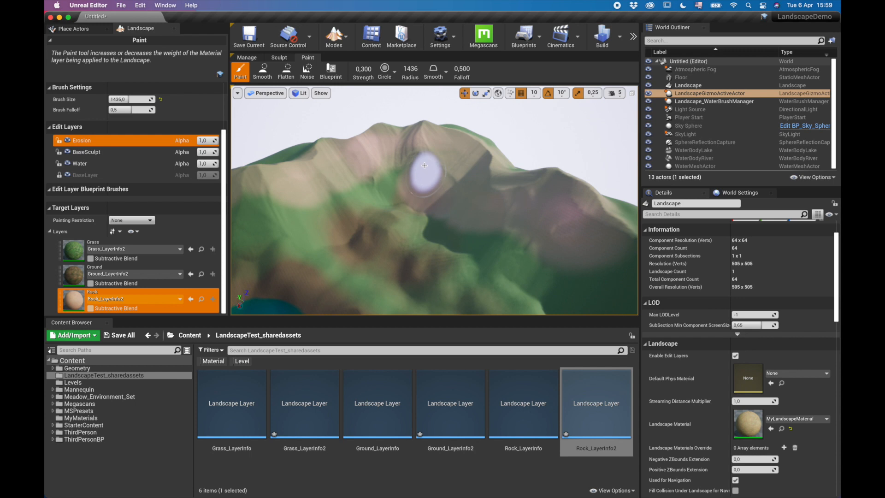
- Paint Rock patches on the hilltops and slopes around the river
mouse_move(366, 158)
right_mouse_down()
mouse_move(318, 171)
mouse_move(254, 162)
mouse_move(512, 159)
right_mouse_up()
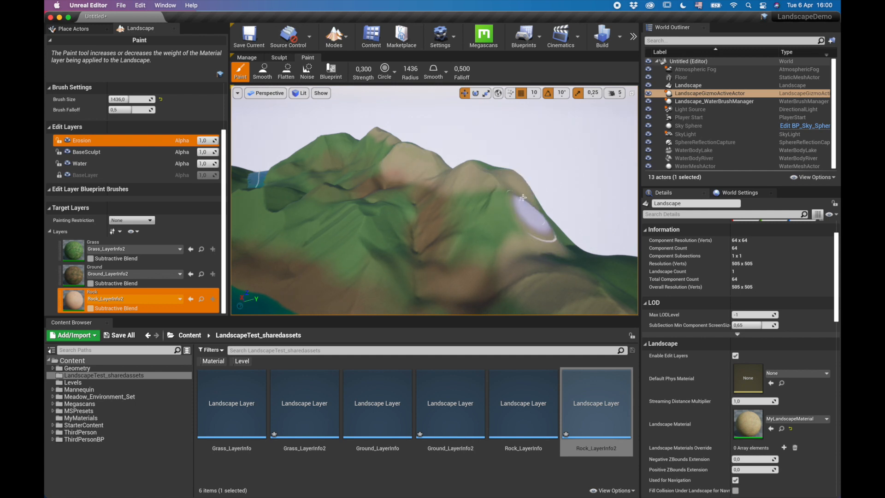
right_click_drag(494, 226, 454, 218)
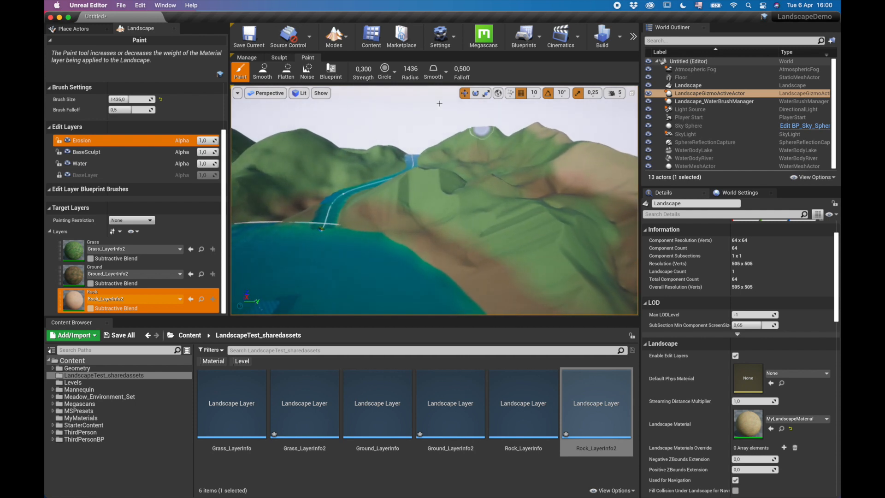
mouse_move(526, 138)
right_mouse_down()
mouse_move(415, 141)
mouse_move(484, 147)
right_mouse_up()
right_click_drag(600, 151, 575, 150)
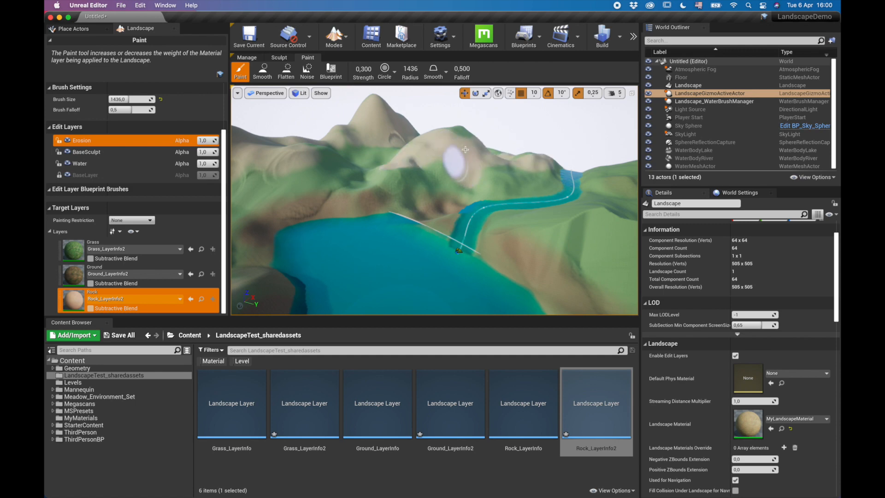
right_click_drag(470, 134, 379, 136)
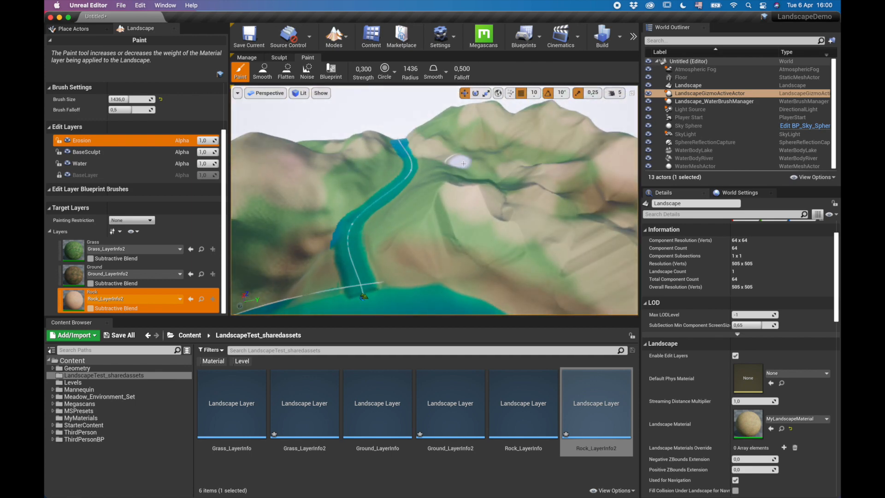
right_click_drag(507, 196, 405, 196)
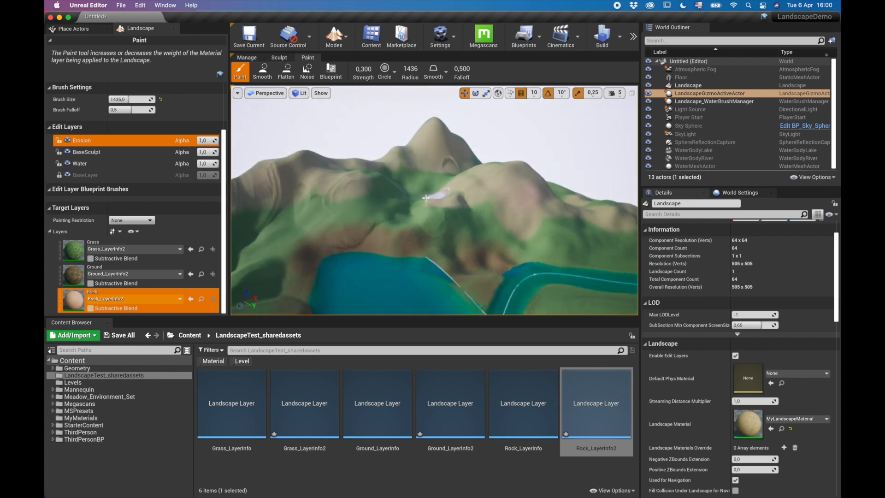
- Paint Rock over the remaining green hills out to the edges of the landscape
right_click_drag(451, 162, 494, 197)
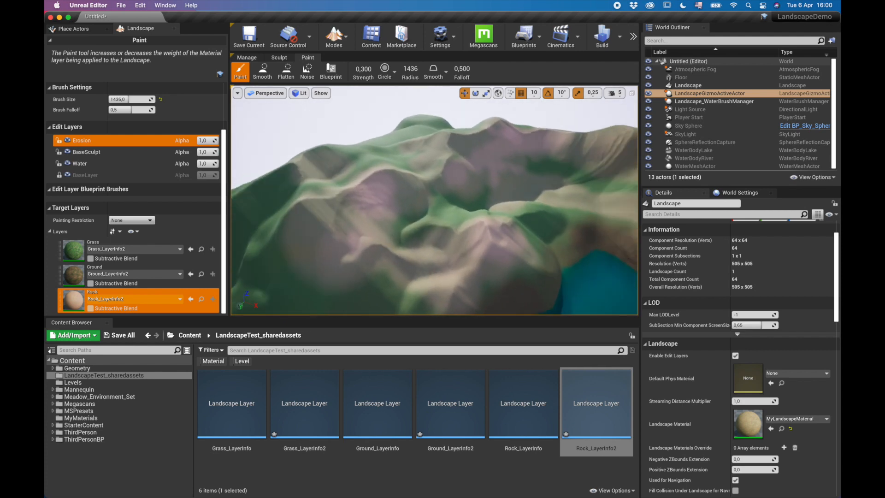
right_click_drag(434, 200, 535, 208)
right_click_drag(461, 203, 480, 205)
mouse_move(406, 293)
right_mouse_down()
mouse_move(424, 300)
mouse_move(405, 293)
right_mouse_up()
mouse_move(406, 293)
left_mouse_down()
mouse_move(369, 280)
mouse_move(466, 241)
mouse_move(443, 272)
mouse_move(537, 210)
left_mouse_up()
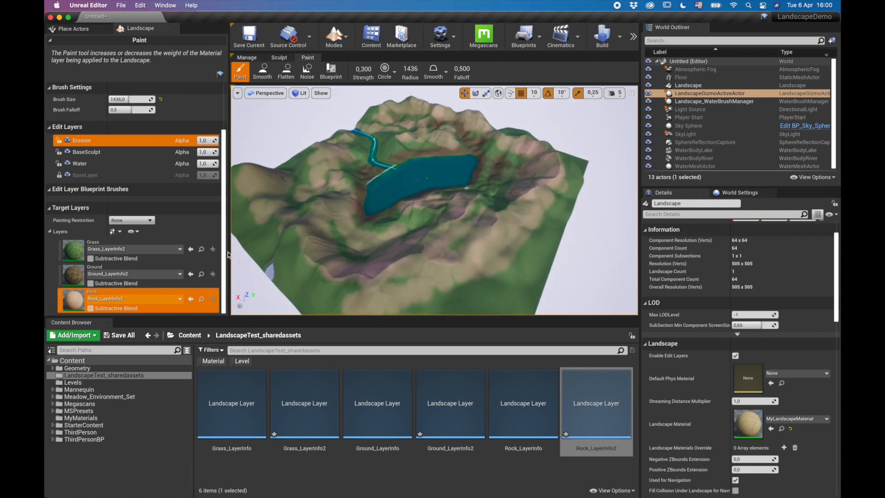
- Widen the Landscape panel, enlarge the brush size to 2572 and paint Rock over the broad outer slopes
mouse_move(227, 194)
left_mouse_down()
mouse_move(344, 203)
mouse_move(238, 218)
left_mouse_up()
mouse_move(438, 201)
right_mouse_down()
mouse_move(431, 191)
mouse_move(433, 213)
mouse_move(438, 208)
mouse_move(347, 206)
right_mouse_up()
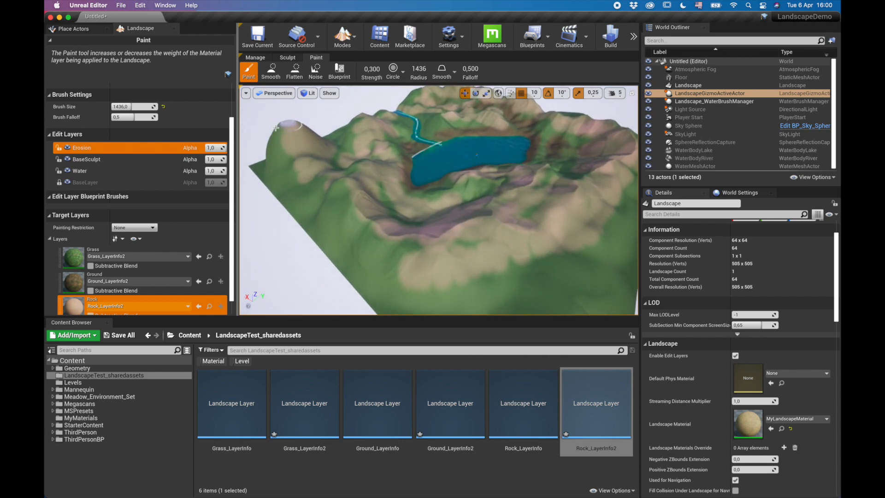
key("bracketright")
key("bracketright")
key("bracketright")
key("bracketright")
key("bracketright")
key("bracketright")
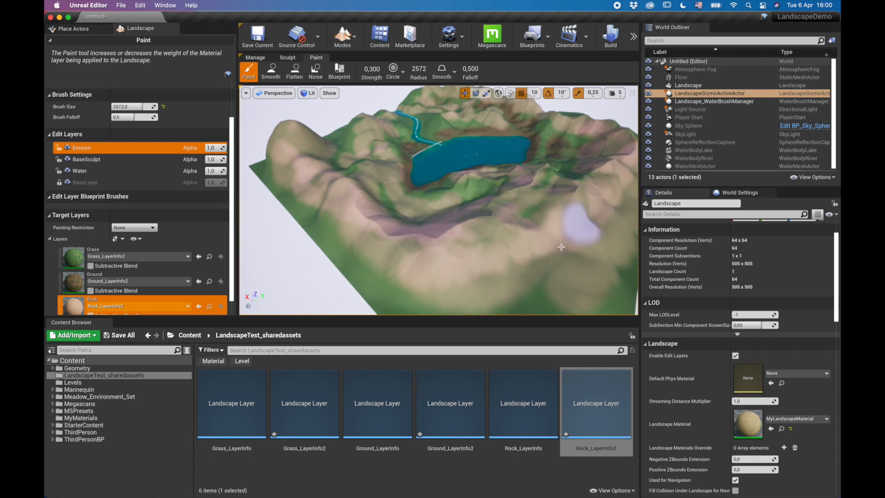
mouse_move(545, 221)
right_mouse_down()
mouse_move(556, 212)
mouse_move(547, 199)
right_mouse_up()
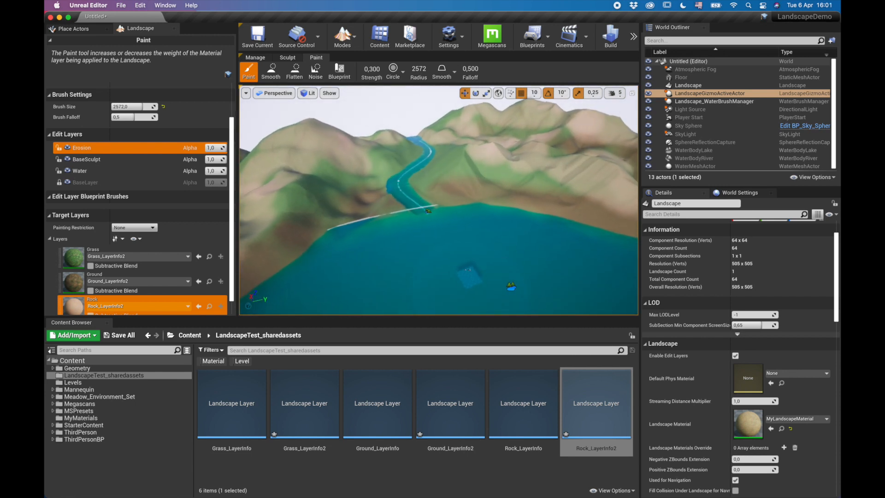
- Reduce the brush size to 1617 and touch up the Rock paint on the hills around the lake and river
key("w")
mouse_move(547, 198)
right_mouse_down()
mouse_move(593, 204)
mouse_move(547, 216)
right_mouse_up()
key("s")
key("bracketleft")
key("bracketleft")
key("bracketleft")
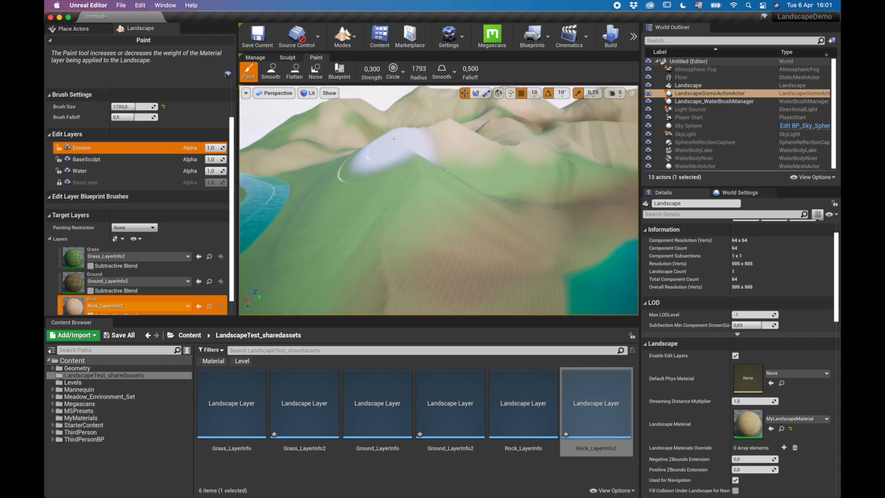
key("bracketleft")
key("bracketleft")
mouse_move(450, 180)
right_mouse_down()
mouse_move(313, 183)
mouse_move(256, 221)
right_mouse_up()
key("s")
mouse_move(541, 286)
right_mouse_down()
mouse_move(555, 221)
mouse_move(574, 227)
mouse_move(479, 245)
right_mouse_up()
key("w")
- Target the Grass layer and reduce the brush size to 916
left_click(177, 256)
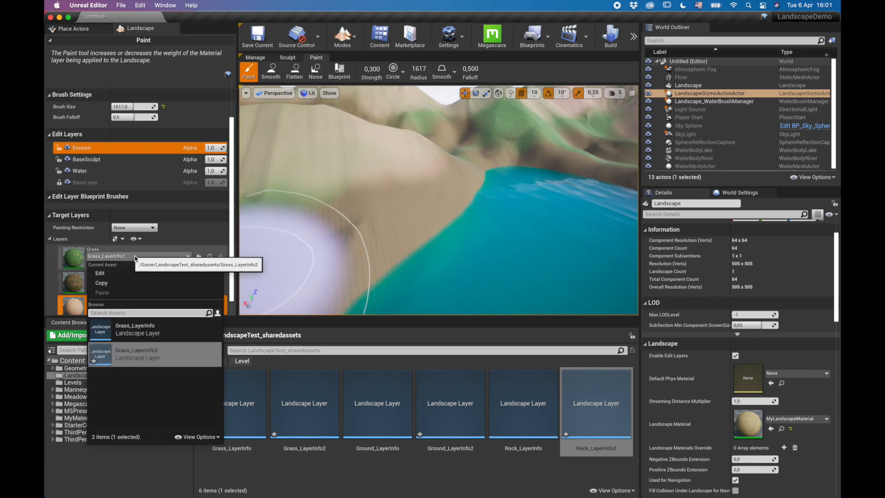
left_click(115, 251)
right_click_drag(465, 247, 484, 214)
key("bracketleft")
key("bracketleft")
key("bracketleft")
key("bracketleft")
key("bracketleft")
key("bracketleft")
key("bracketleft")
key("bracketleft")
key("bracketleft")
key("bracketleft")
key("bracketleft")
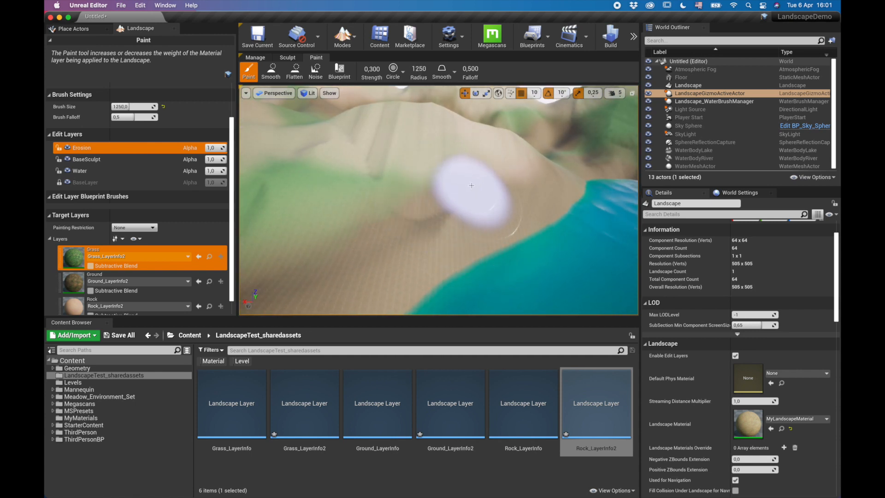
- Set the tool strength to 0.2 and paint Grass softly over the Rock and Ground on the lake bank
scroll(145, 139, "up", 3)
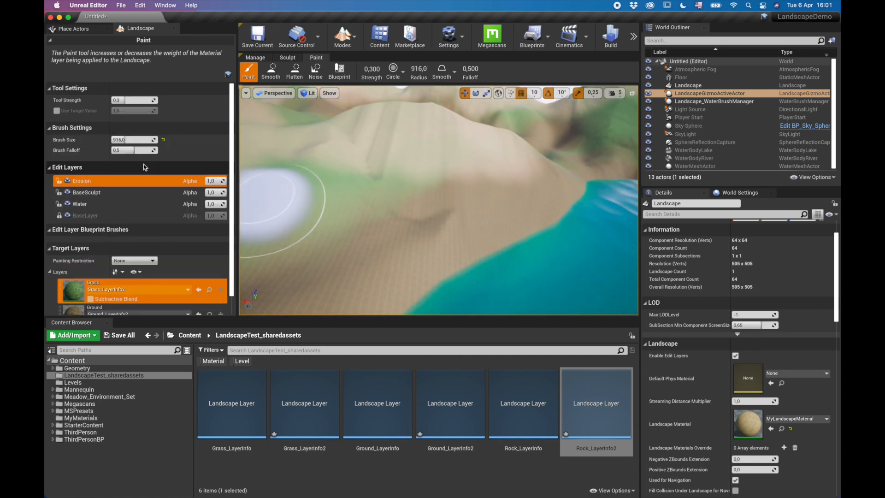
left_click(118, 100)
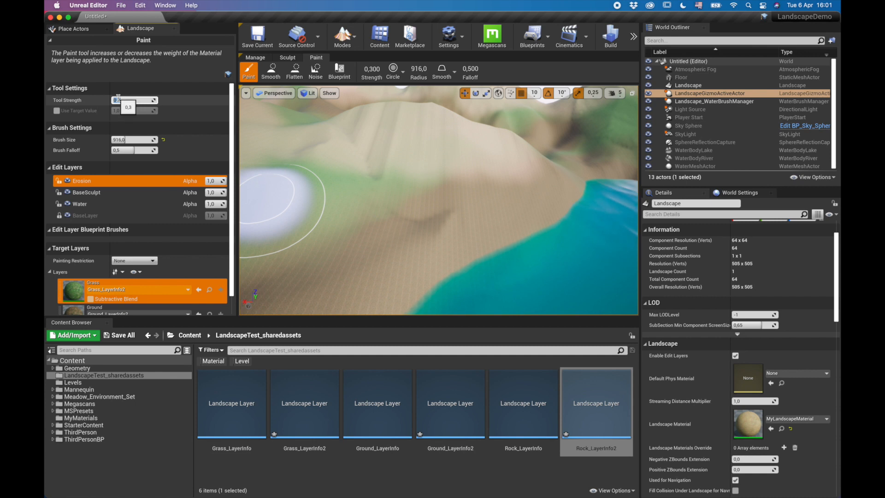
left_click(530, 197)
mouse_move(475, 189)
left_mouse_down()
mouse_move(297, 279)
mouse_move(438, 252)
mouse_move(552, 184)
left_mouse_up()
mouse_move(518, 151)
right_mouse_down()
mouse_move(540, 151)
mouse_move(535, 143)
mouse_move(519, 151)
mouse_move(618, 185)
mouse_move(634, 177)
mouse_move(629, 194)
mouse_move(594, 170)
right_mouse_up()
key("e")
mouse_move(450, 187)
left_mouse_down()
mouse_move(390, 202)
mouse_move(474, 148)
mouse_move(396, 110)
left_mouse_up()
right_click_drag(396, 175, 259, 159)
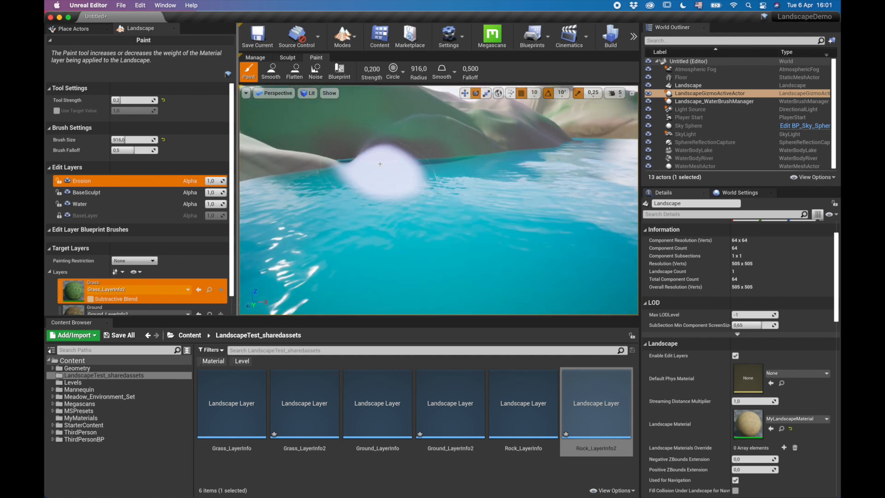
mouse_move(401, 154)
right_mouse_down()
mouse_move(452, 171)
mouse_move(517, 154)
right_mouse_up()
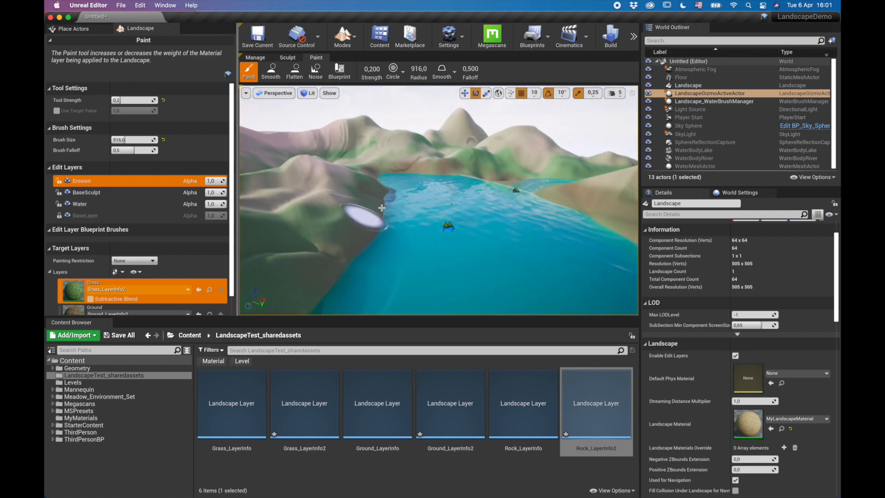
right_click_drag(480, 187, 525, 184)
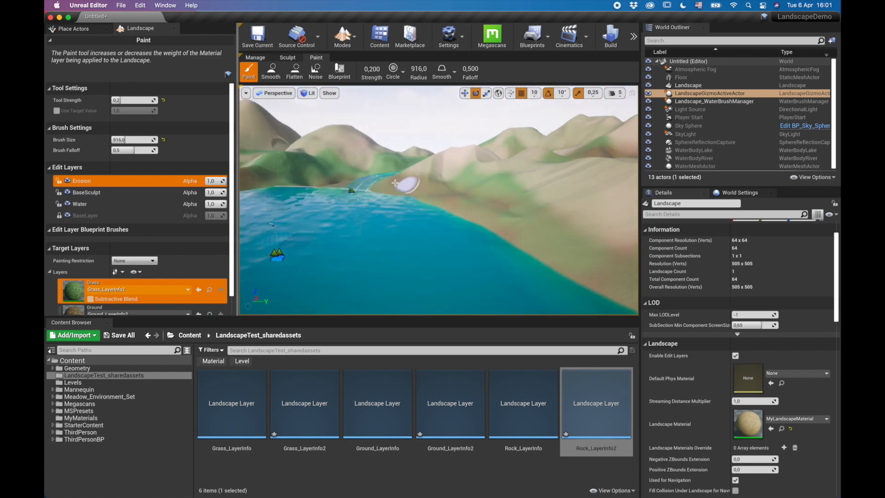
mouse_move(524, 224)
right_mouse_down()
mouse_move(586, 254)
mouse_move(618, 219)
mouse_move(512, 216)
right_mouse_up()
right_click_drag(573, 114, 415, 113)
- Play the level in the editor to run the character through the lake scene, and stop the play session
left_click(633, 37)
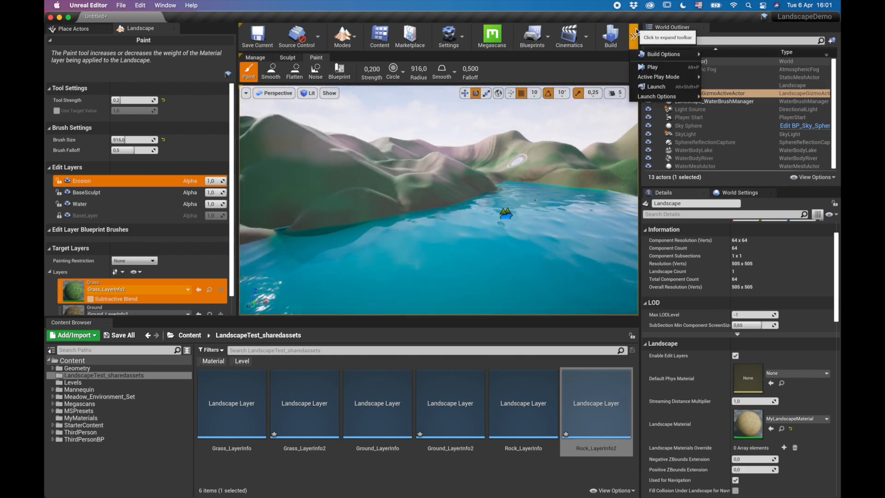
left_click(659, 68)
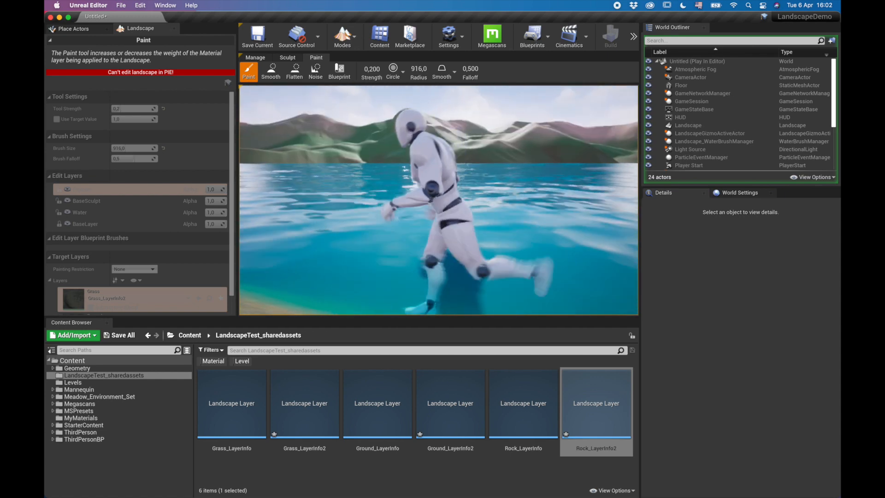
key("Escape")
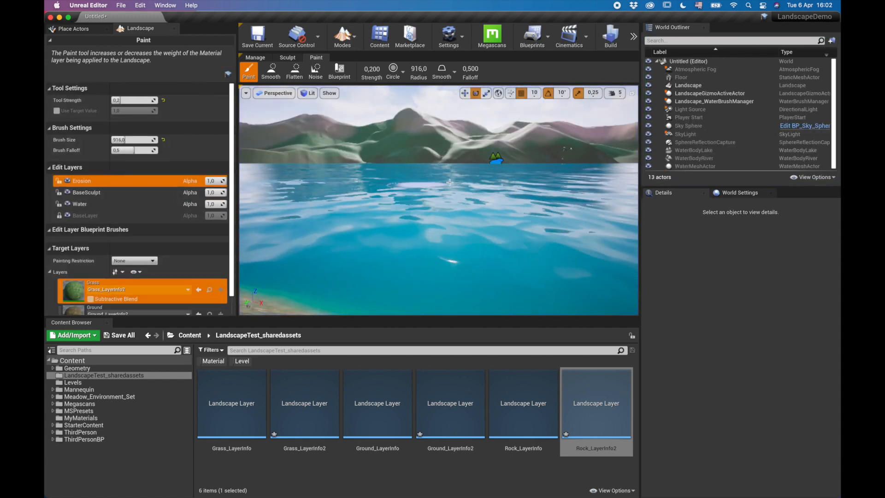
mouse_move(308, 200)
right_mouse_down()
mouse_move(249, 200)
mouse_move(259, 207)
right_mouse_up()
key("w")
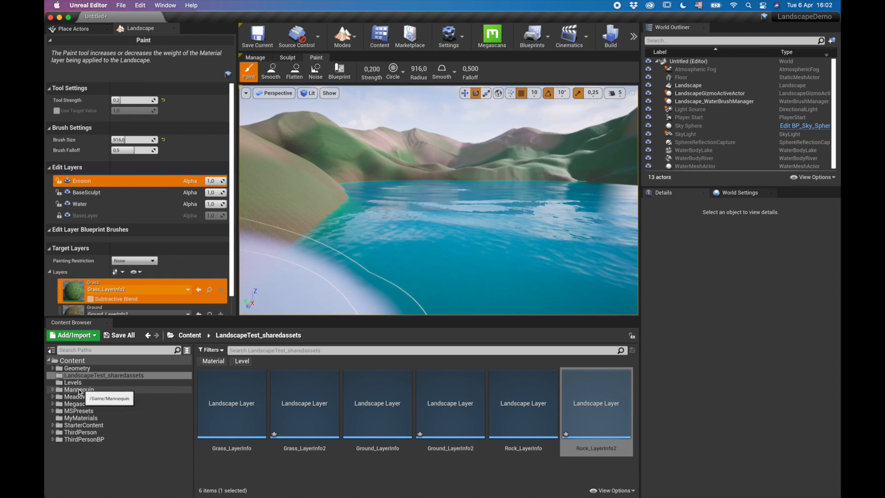
- Leave Landscape mode for actor placement and look through the project's Megascans folders, ending in Surfaces with the Material filter off
key("shift+1")
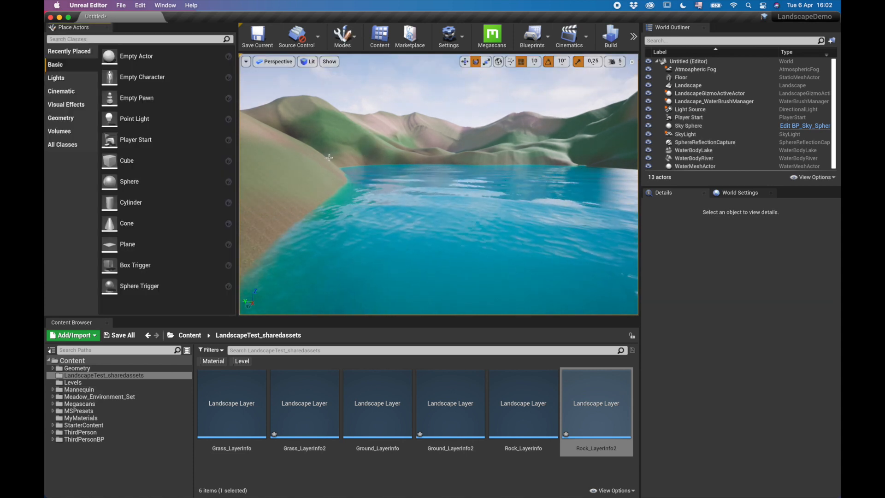
left_click(77, 405)
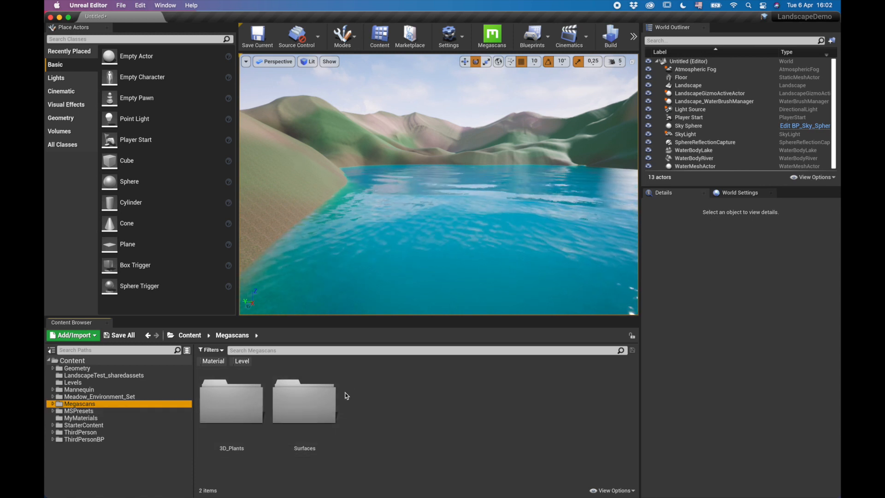
left_click(53, 404)
left_click(79, 411)
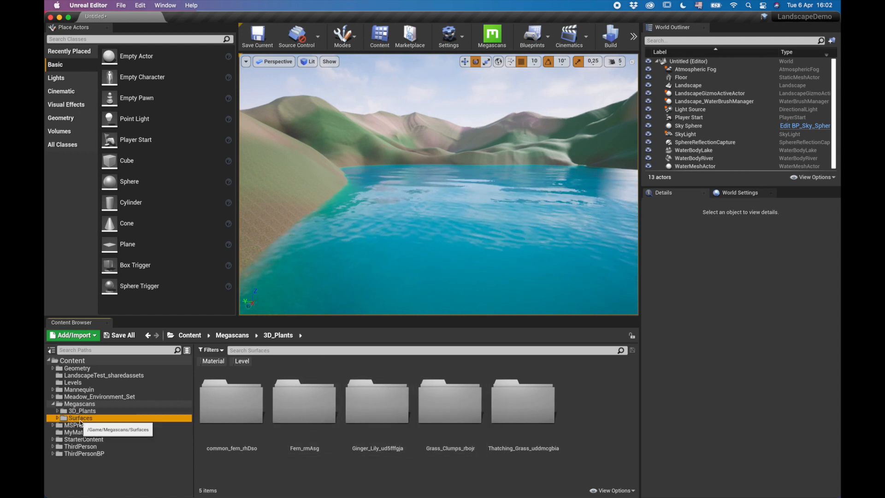
left_click(80, 419)
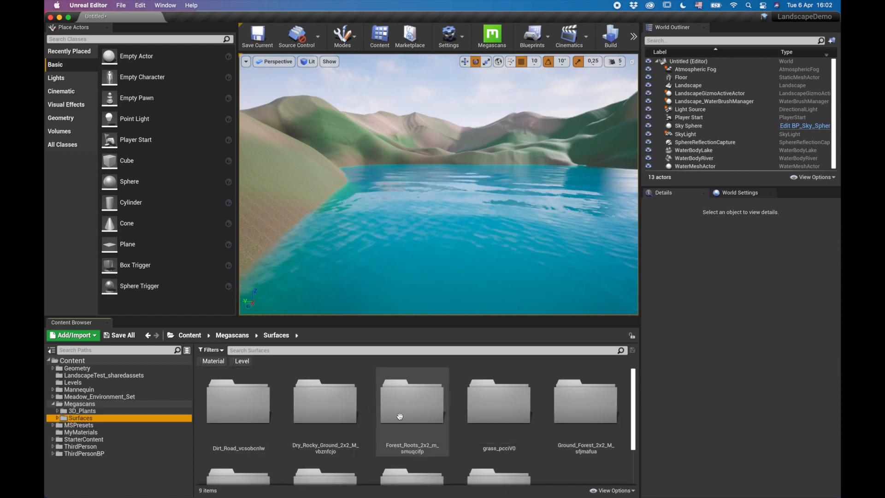
left_click(217, 363)
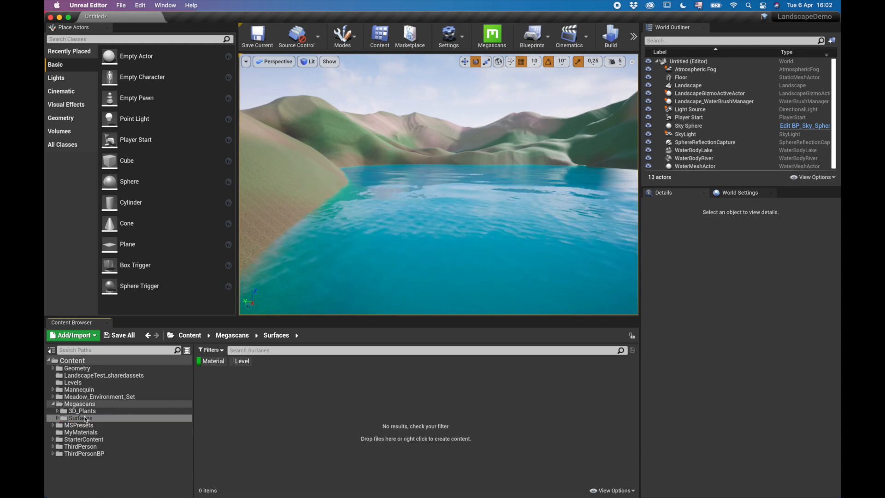
left_click(211, 361)
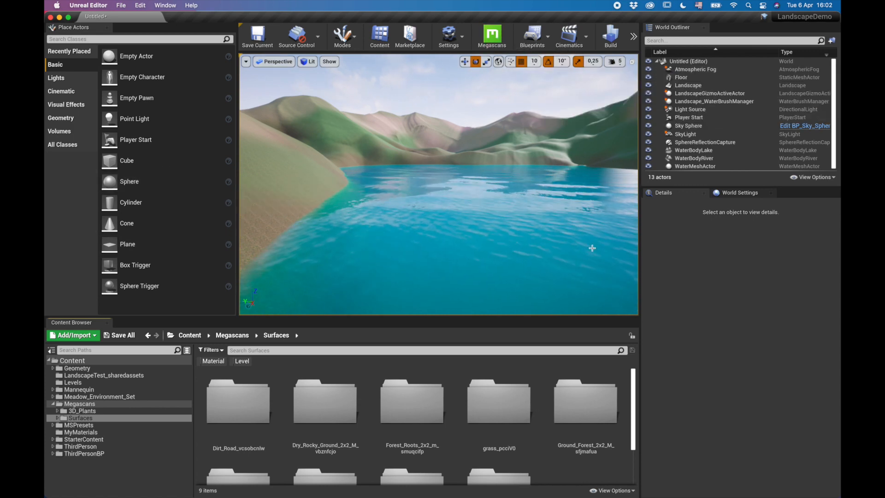
- Switch to Quixel Bridge, browse the Grass category under Surfaces, and open the Grassy Gravel asset
key("ctrl+Right")
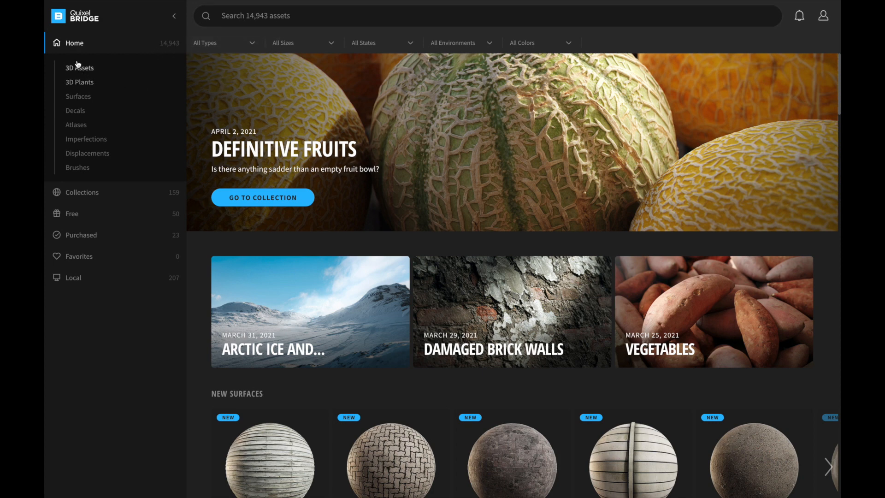
left_click(81, 98)
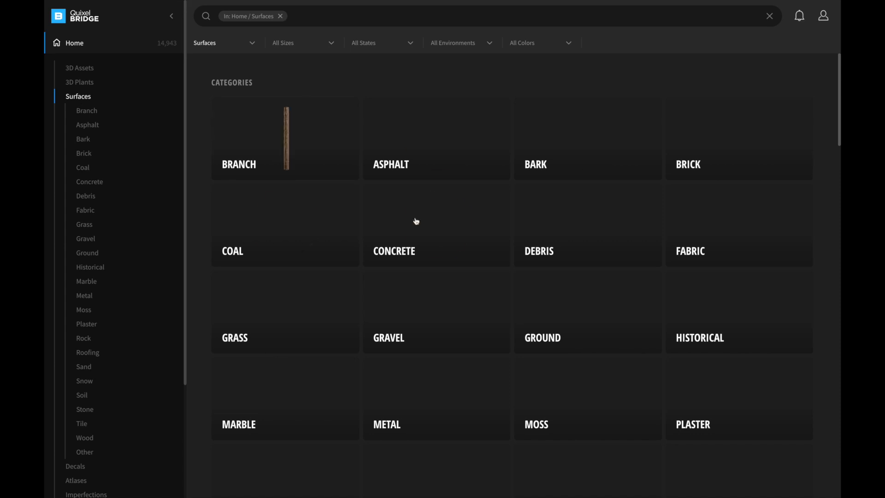
scroll(604, 334, "down", 2)
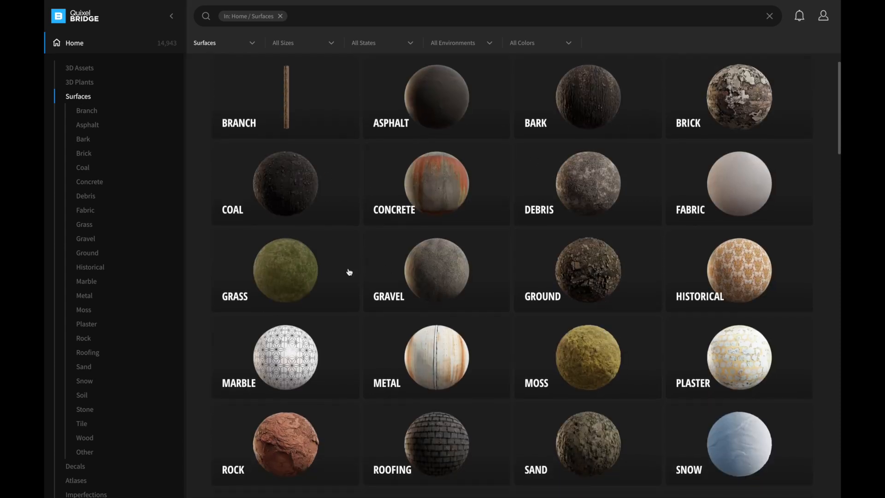
left_click(308, 269)
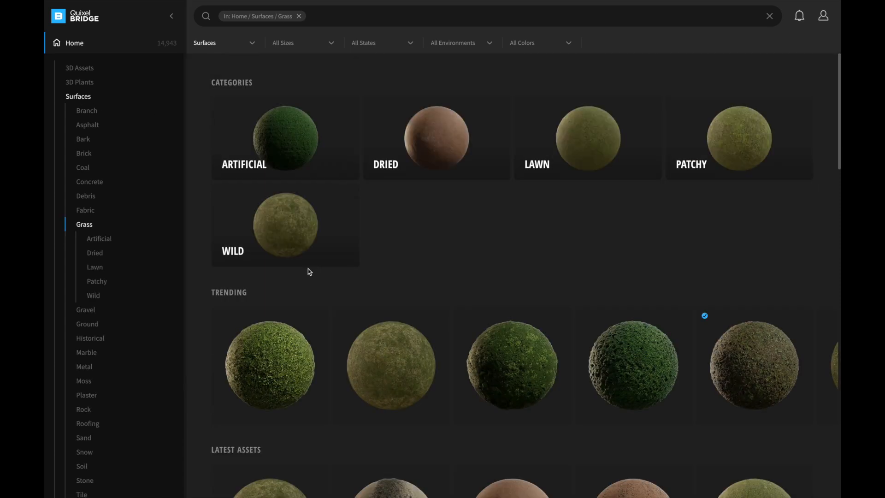
scroll(598, 310, "down", 2)
scroll(598, 309, "down", 5)
scroll(598, 301, "down", 3)
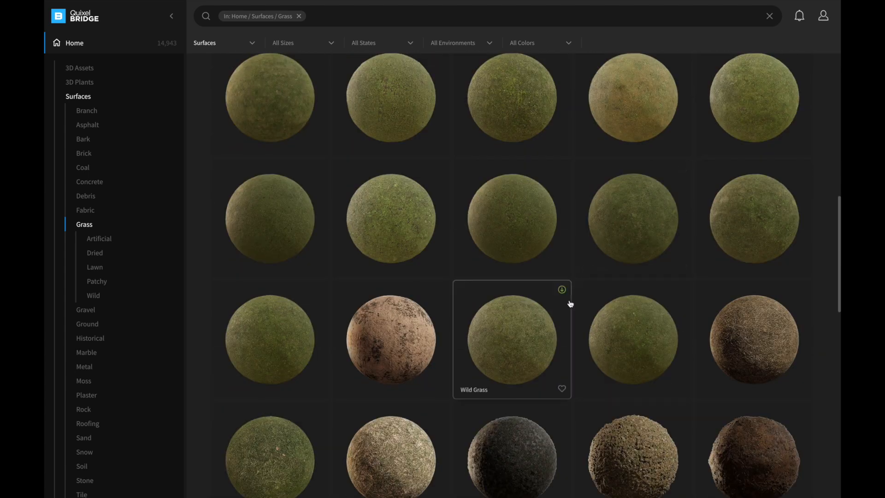
scroll(589, 303, "down", 5)
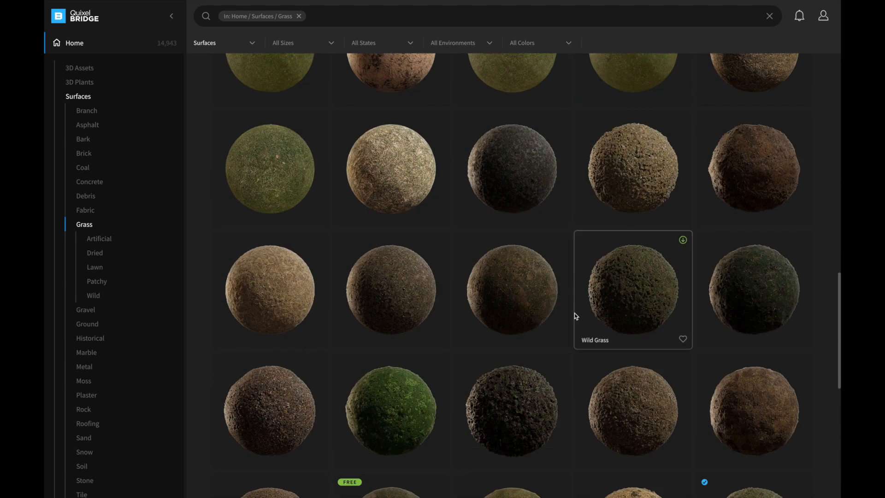
scroll(631, 189, "up", 2)
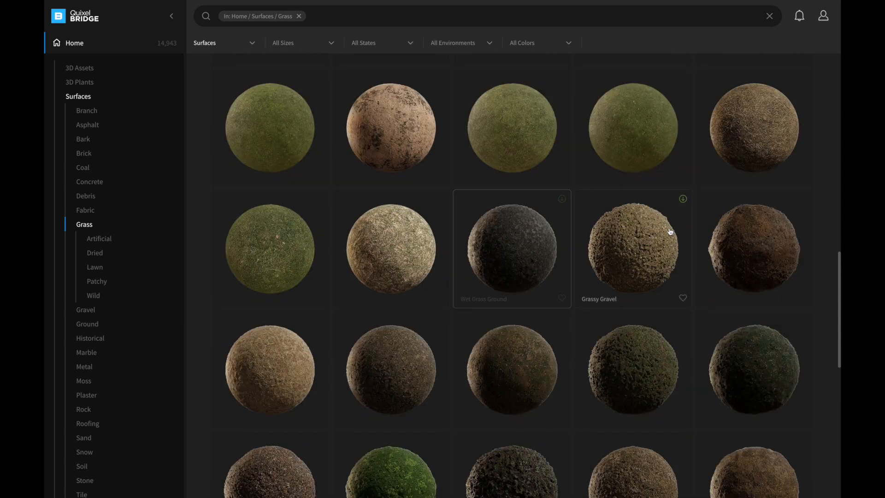
left_click(647, 238)
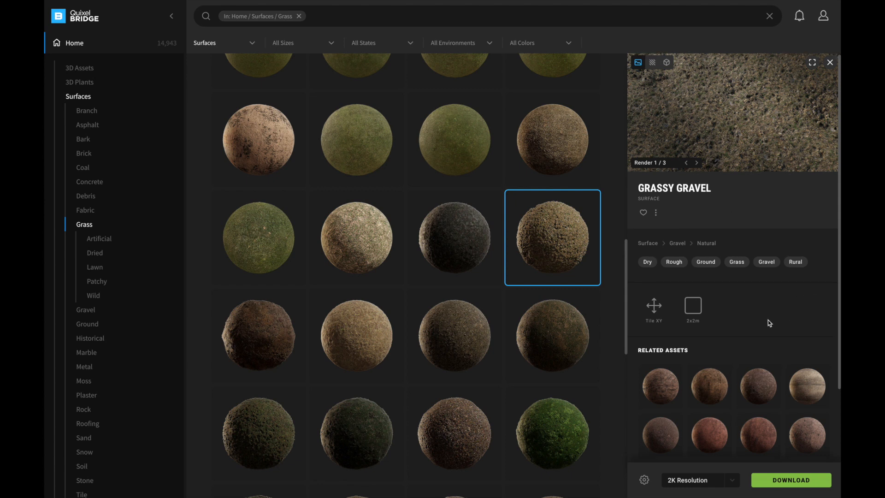
- Look through the Grassy Gravel preview renders and asset details, and check the available download resolutions
left_click(697, 165)
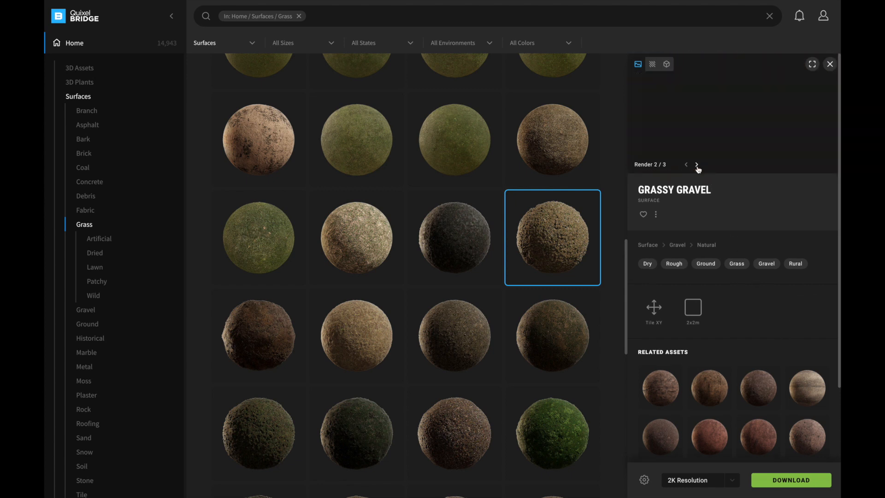
left_click(697, 166)
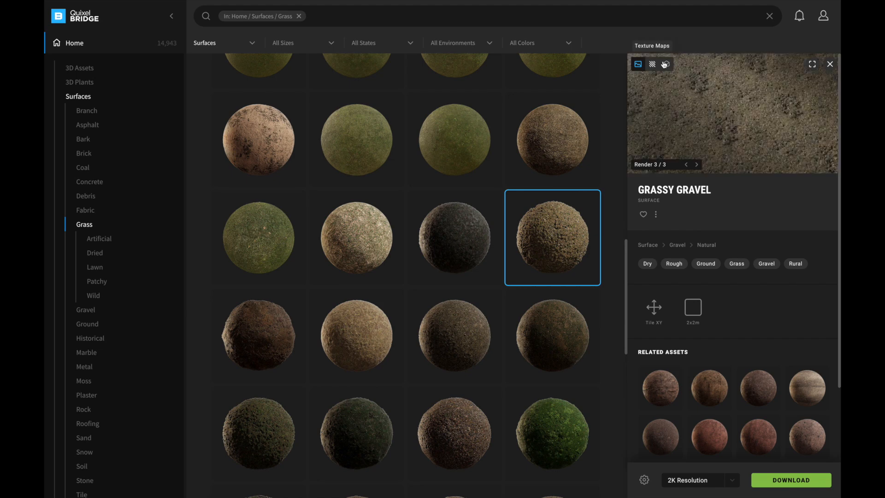
scroll(768, 249, "down", 2)
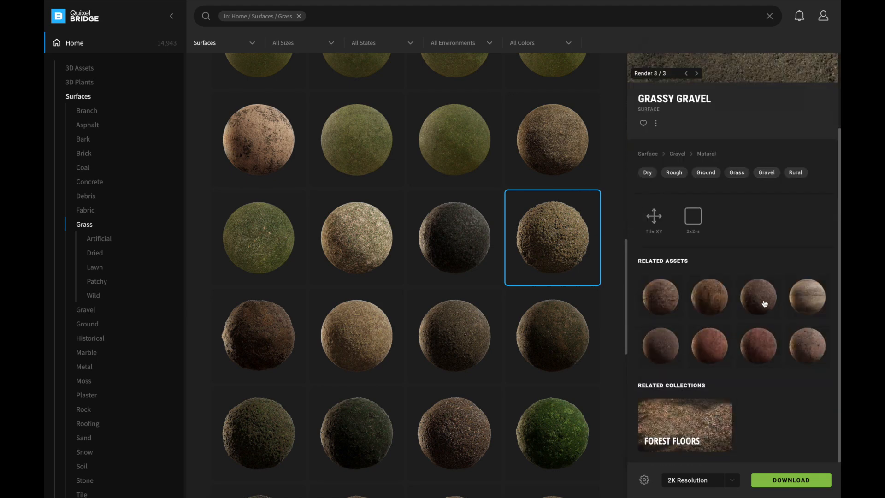
left_click(728, 482)
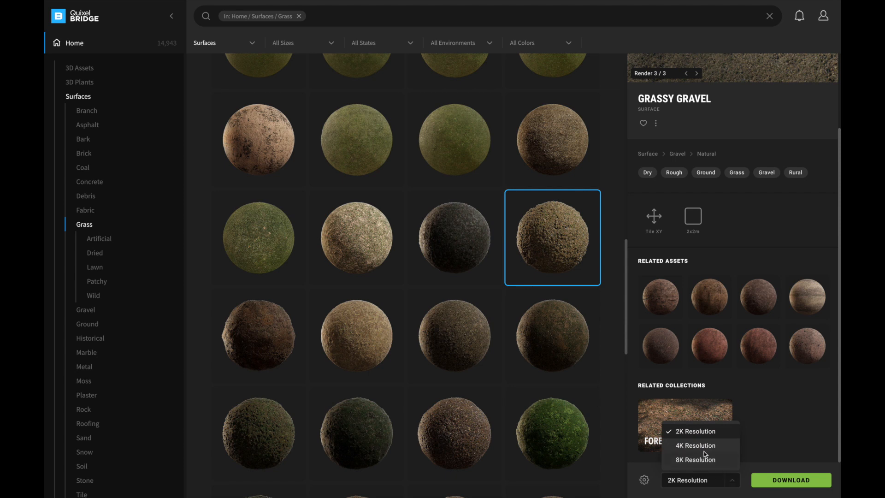
- Review the export settings for Grassy Gravel, checking the export target and engine version options
left_click(645, 481)
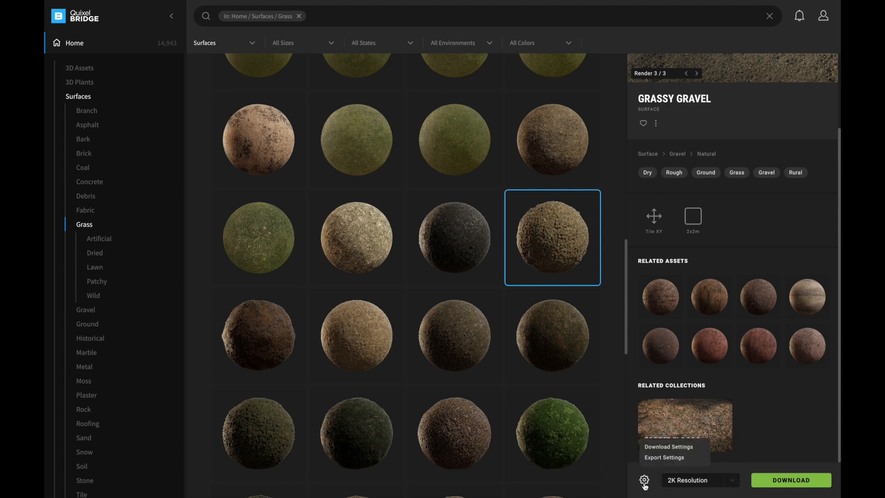
left_click(664, 458)
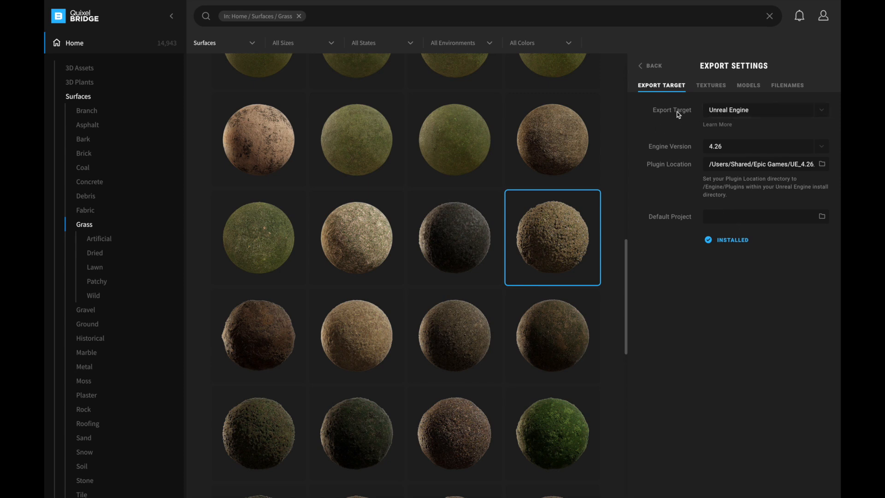
left_click(822, 111)
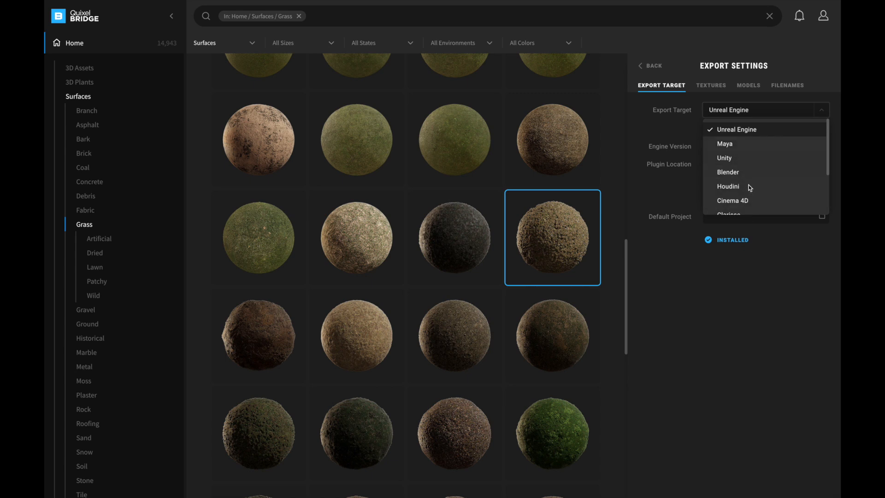
left_click(800, 286)
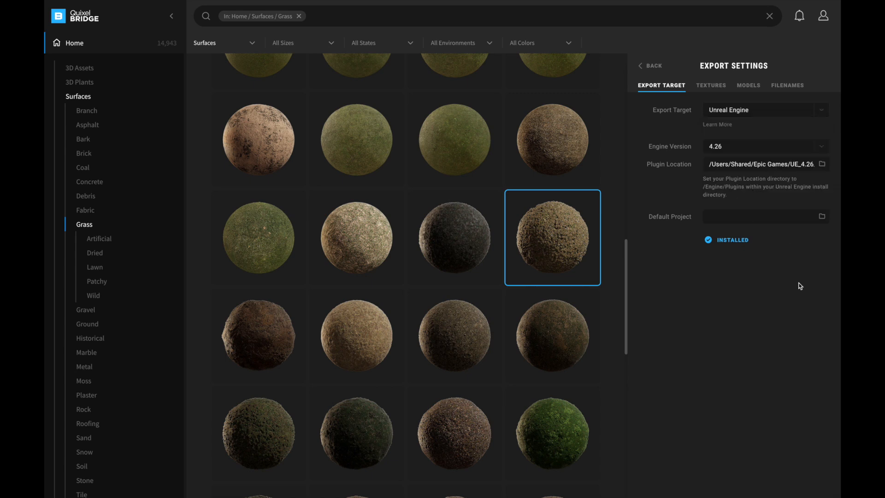
left_click(825, 147)
left_click(826, 149)
left_click(654, 66)
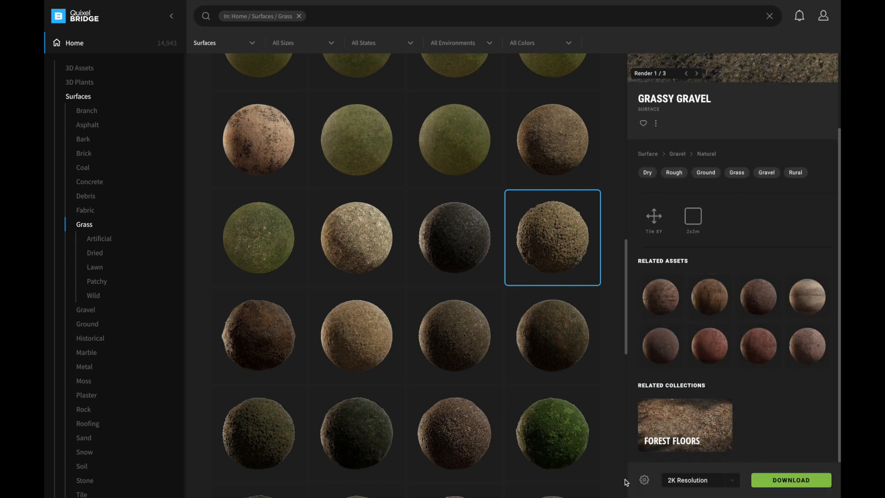
- Review the download settings, checking the texture map selection and the model format and LOD options
left_click(644, 480)
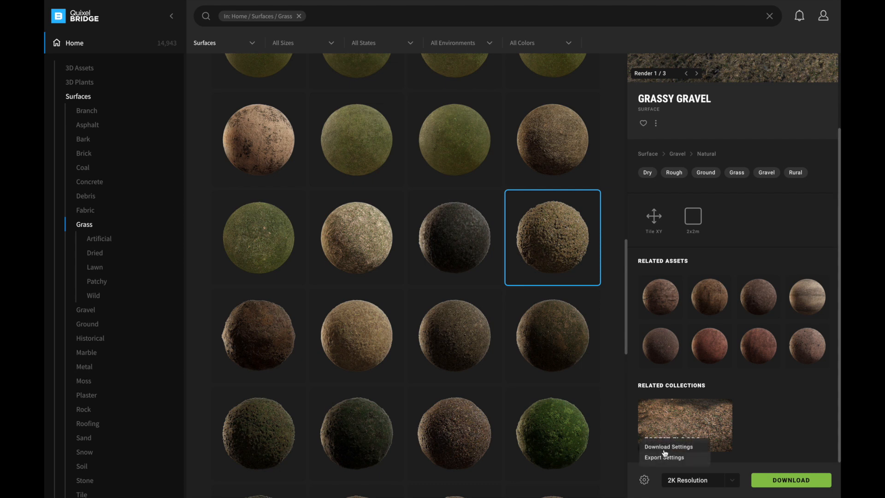
left_click(665, 448)
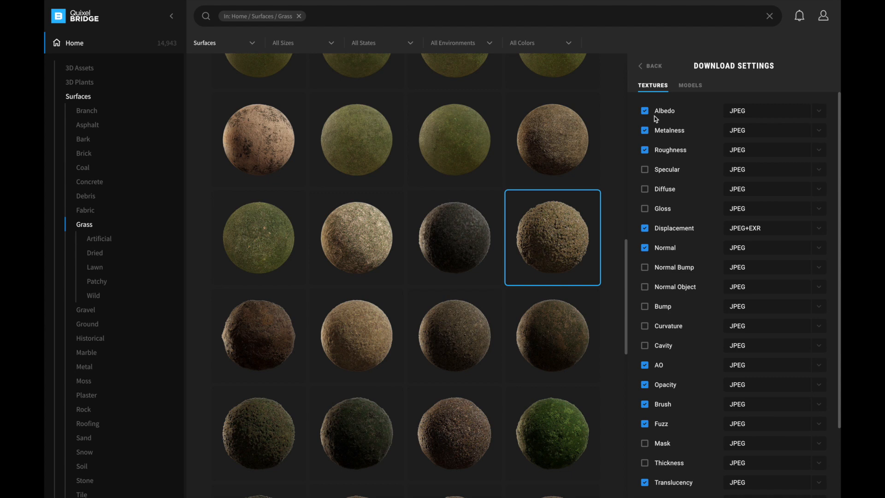
scroll(670, 232, "down", 3)
scroll(671, 235, "up", 3)
left_click(697, 90)
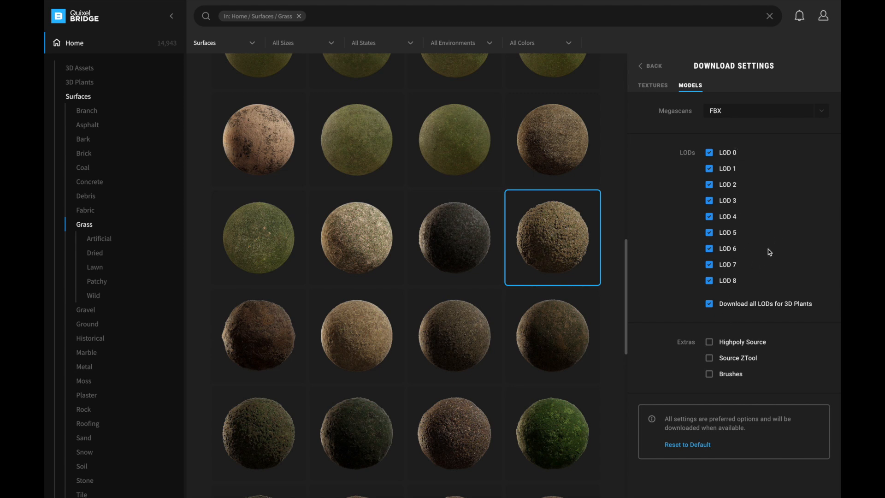
left_click(819, 113)
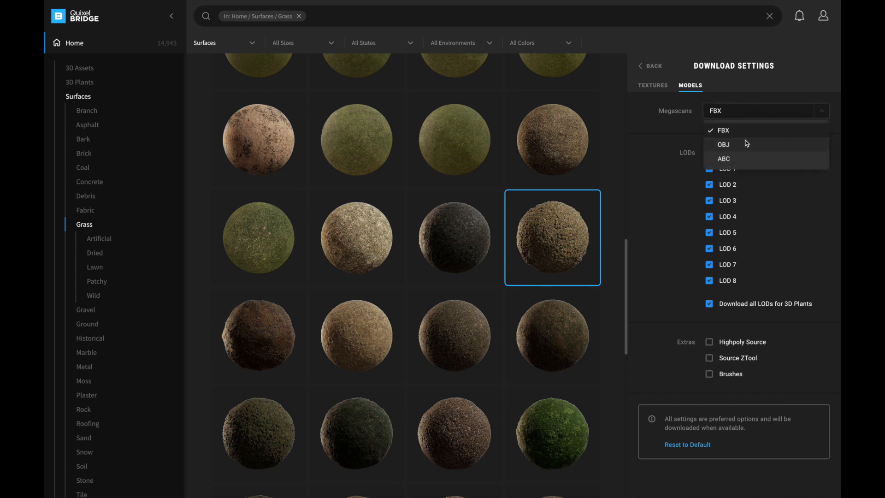
left_click(671, 185)
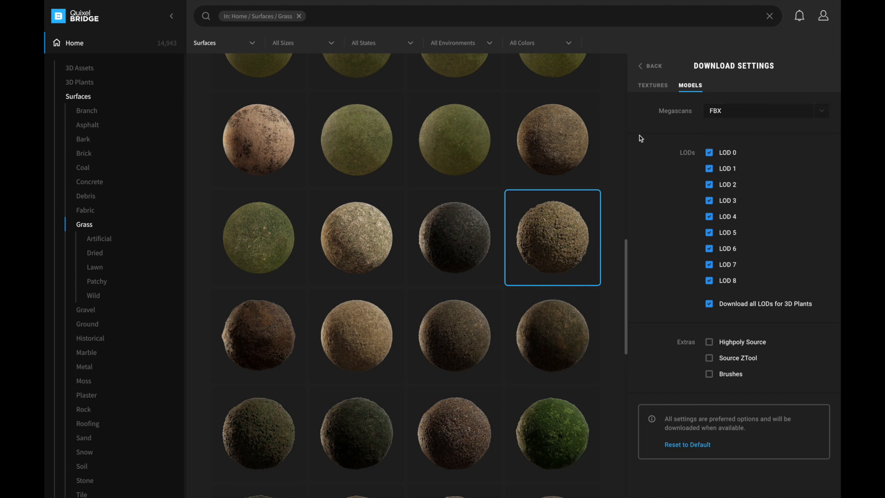
left_click(652, 66)
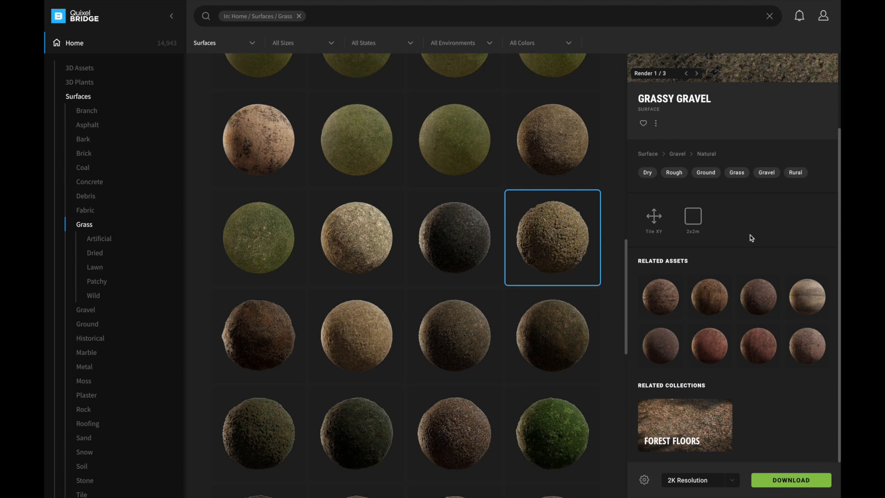
- Download the Grassy Gravel surface at 2K resolution and export it to the Unreal Engine project
scroll(747, 236, "up", 2)
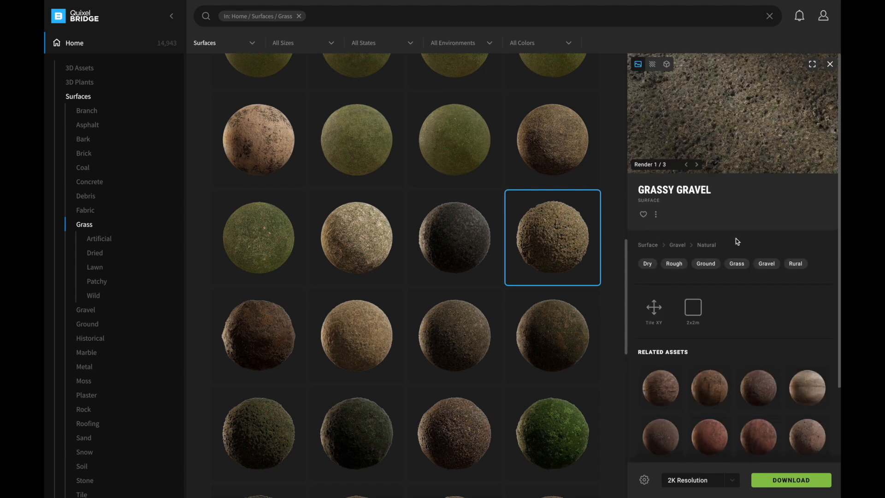
left_click(800, 481)
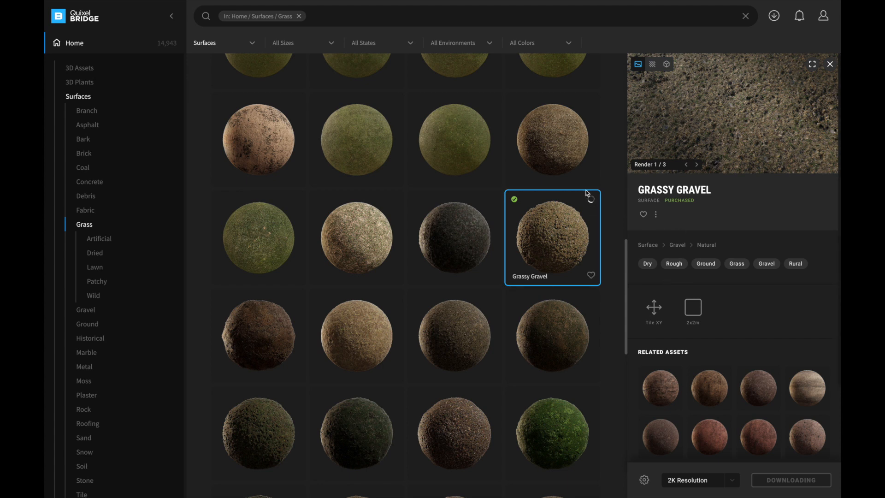
mouse_move(593, 210)
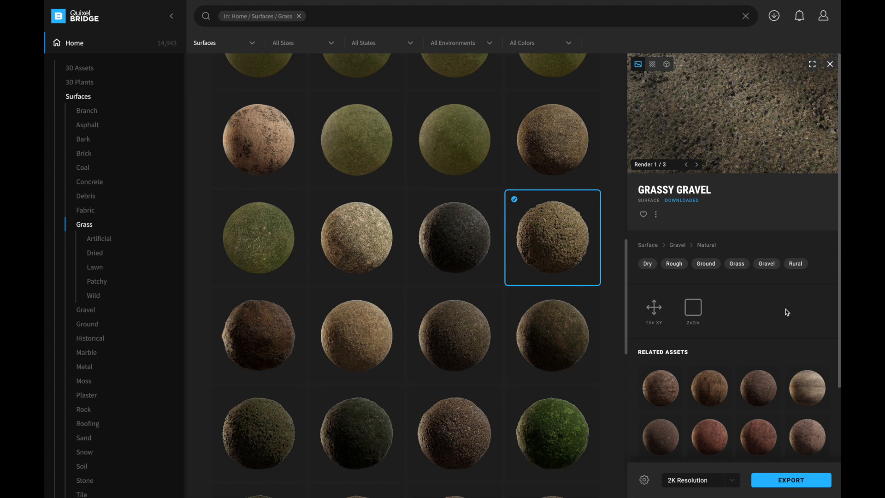
left_click(815, 484)
- Switch back to Unreal Editor and open the imported Grassy_Gravel_2x2_M_shxmeiak folder under Megascans Surfaces
key("ctrl+Left")
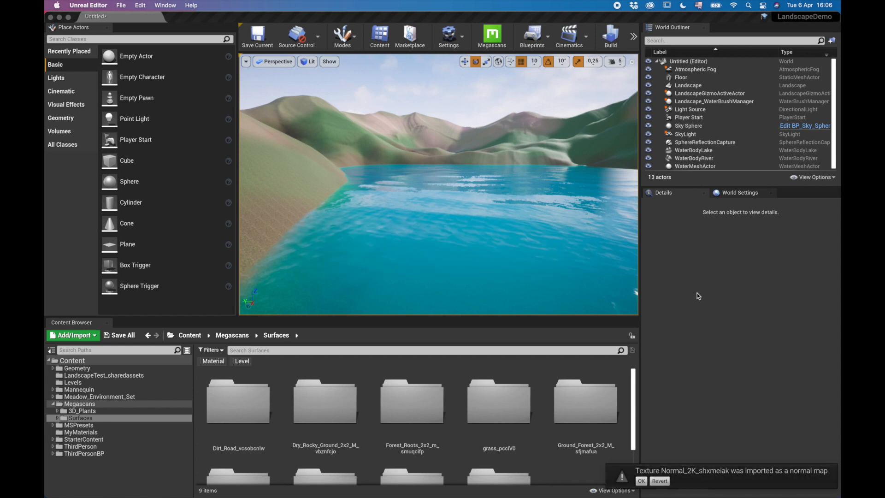
left_click(56, 419)
scroll(138, 451, "down", 1)
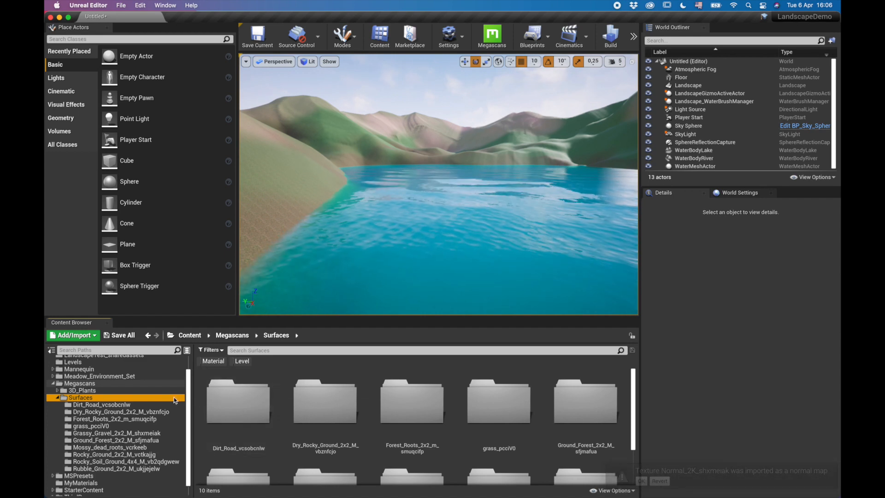
left_click(120, 434)
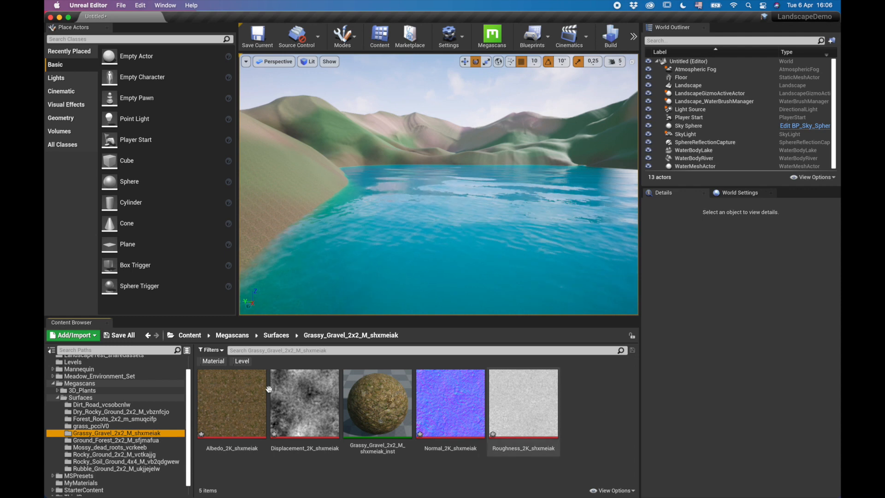
- Open MyLandscapeMaterial from the MyMaterials folder for editing
mouse_move(226, 392)
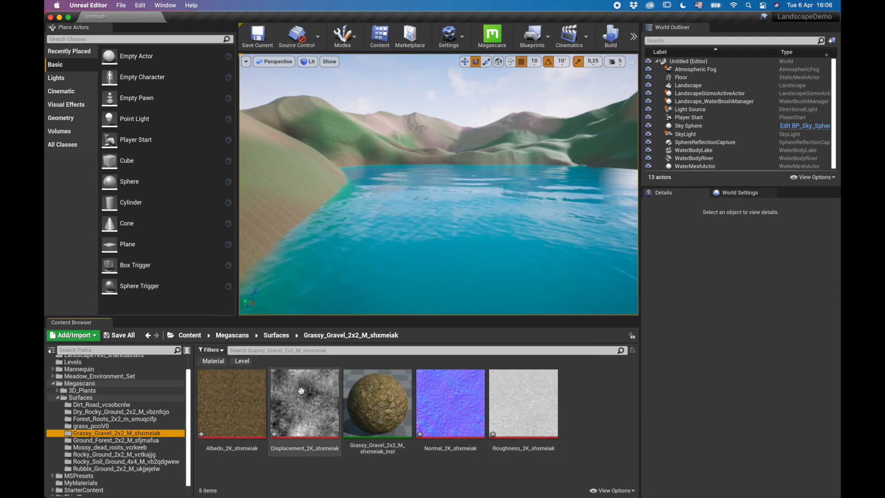
mouse_move(301, 391)
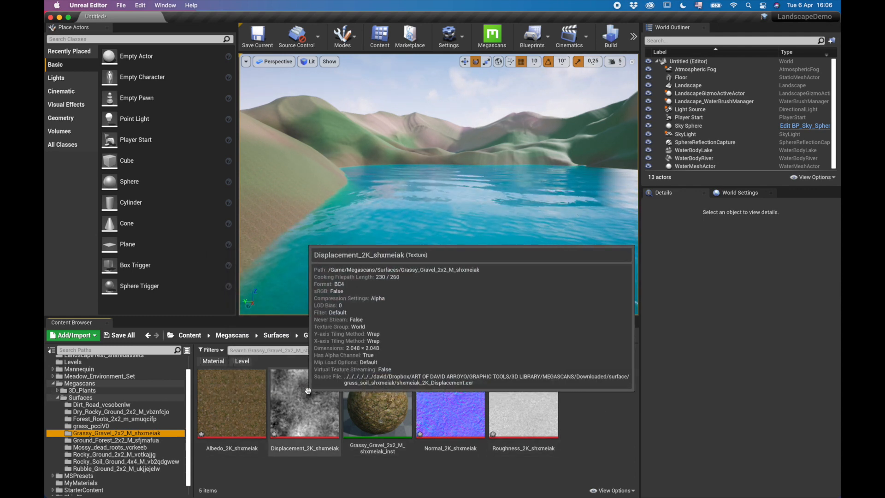
mouse_move(385, 412)
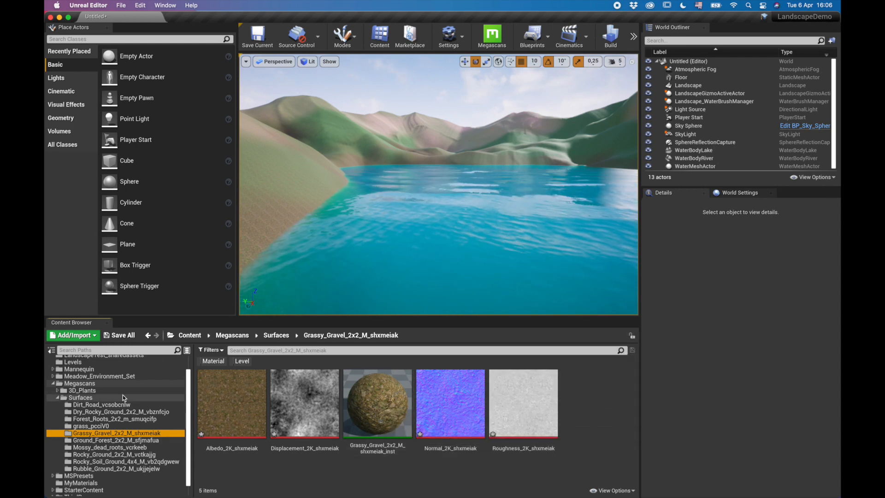
scroll(147, 411, "down", 1)
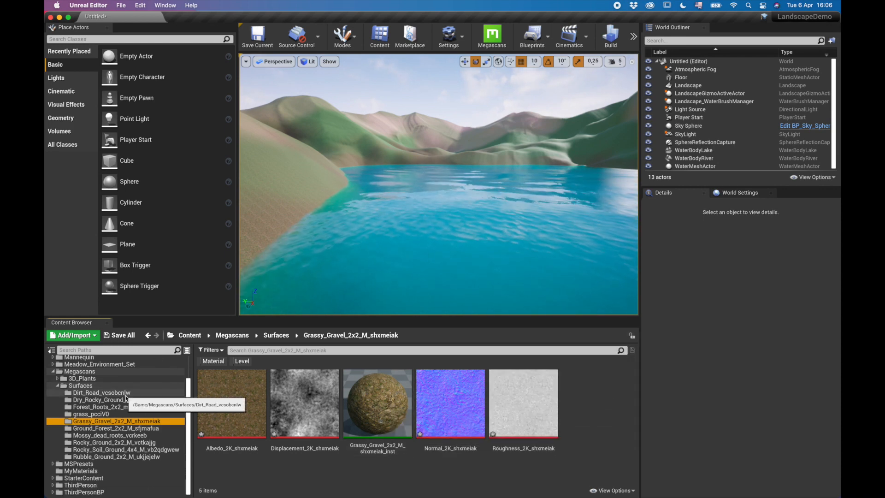
left_click(81, 471)
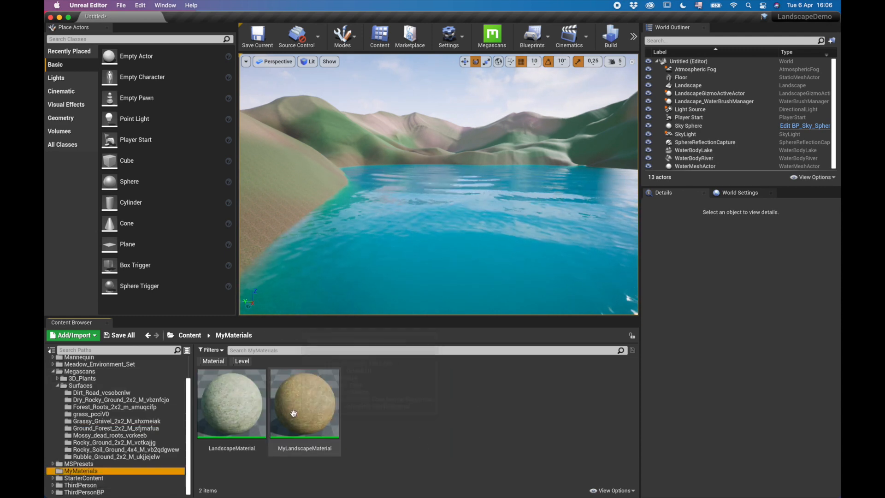
double_click(307, 396)
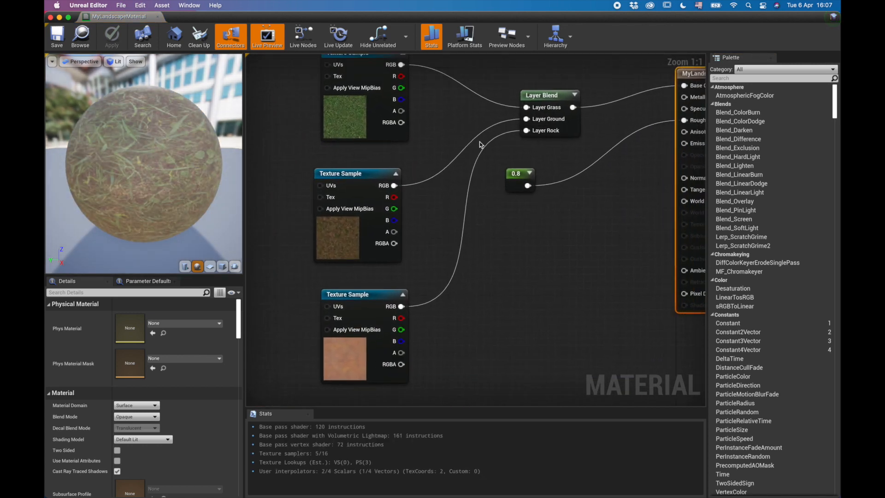
- Select the Layer Blend node in the material graph and examine its Grass, Ground and Rock layer settings
scroll(482, 312, "down", 3)
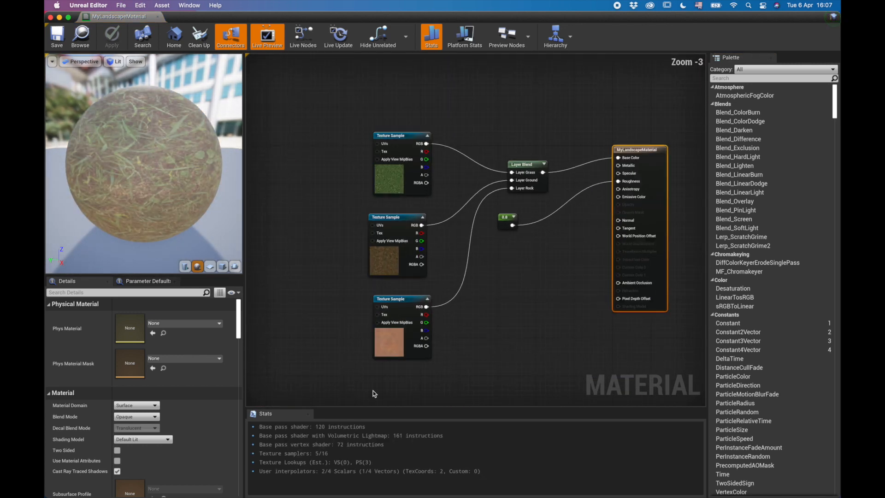
left_click(531, 164)
scroll(138, 368, "down", 2)
scroll(131, 372, "up", 2)
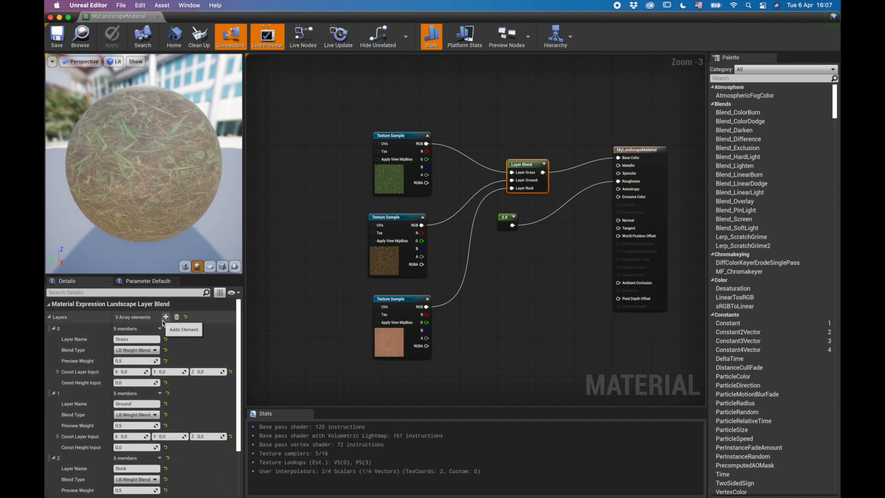
- Search for "gravel" among the textures available to the grass layer's Texture Sample, and close the material editor
left_click(405, 137)
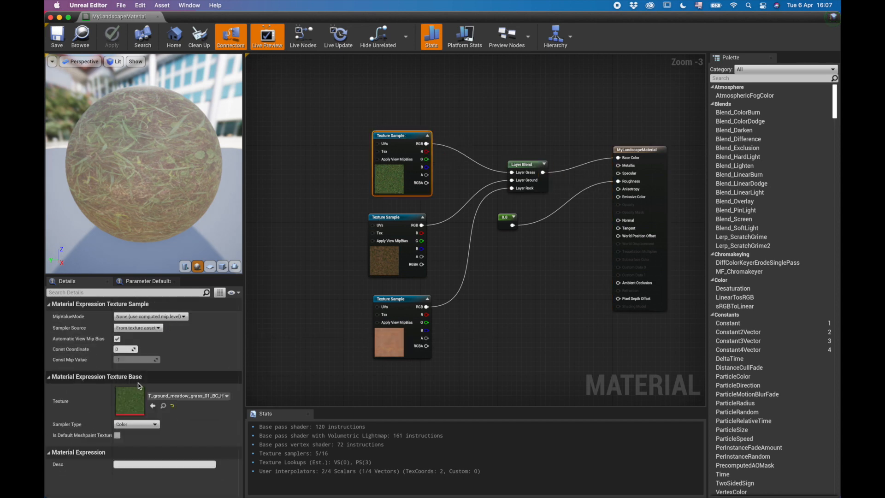
left_click(212, 397)
type("gravel")
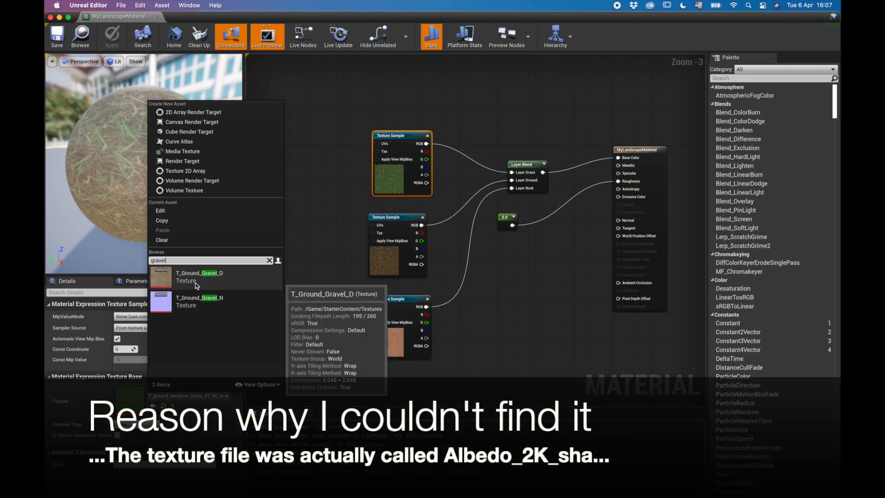
left_click(270, 260)
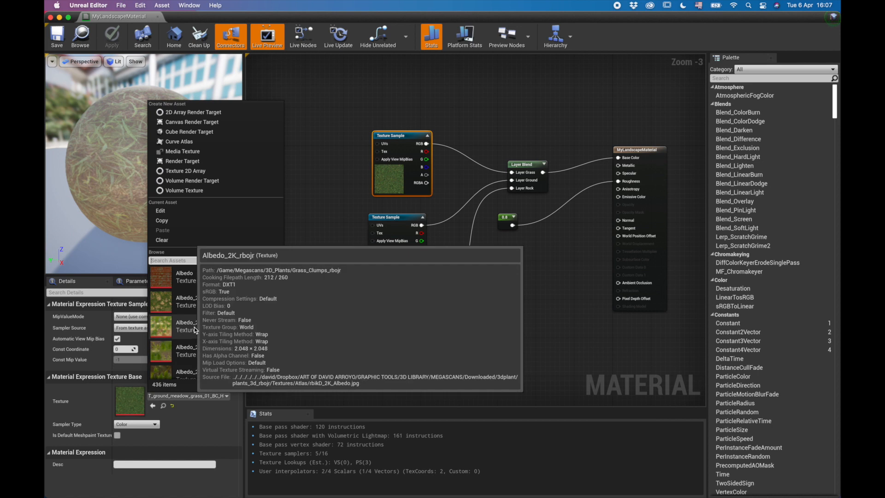
left_click(331, 181)
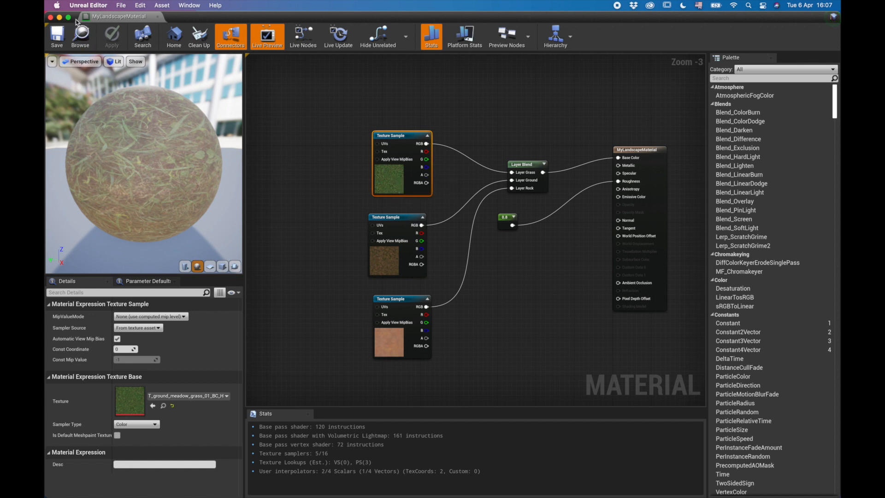
left_click(50, 17)
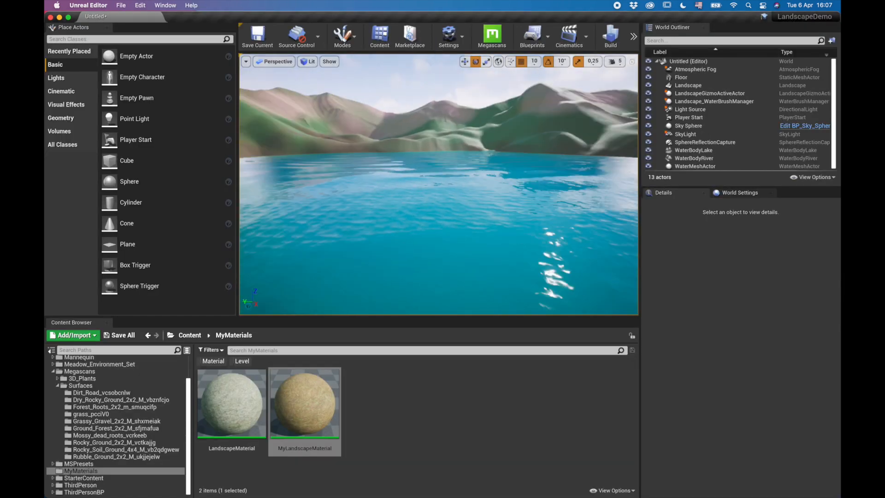
- Switch the level editor to Foliage mode
right_click_drag(396, 185, 441, 191)
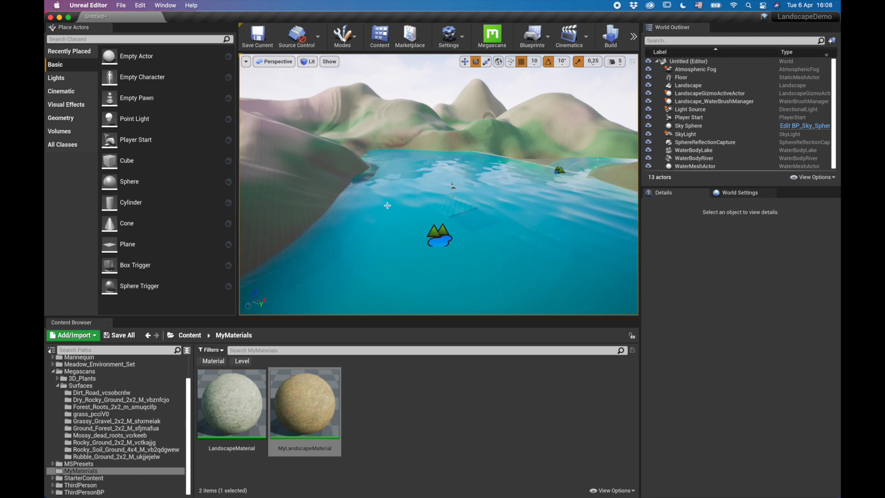
right_click_drag(387, 205, 443, 206)
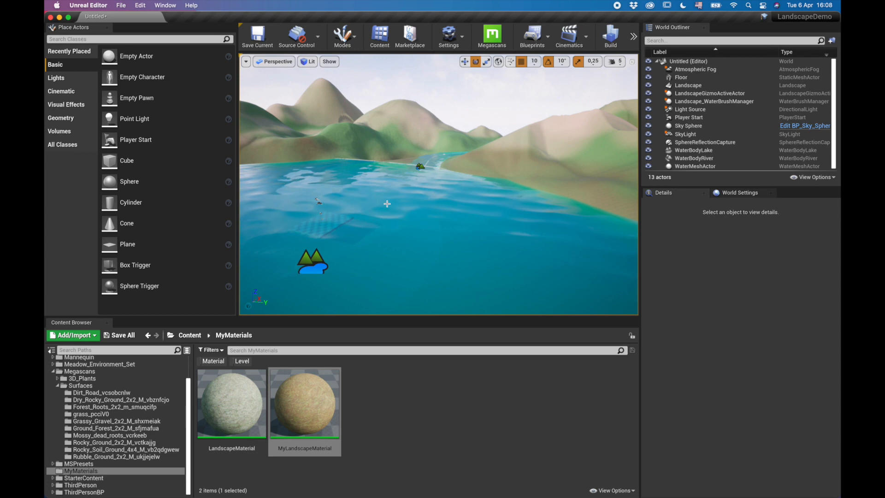
right_click_drag(407, 172, 538, 178)
right_click_drag(438, 185, 403, 155)
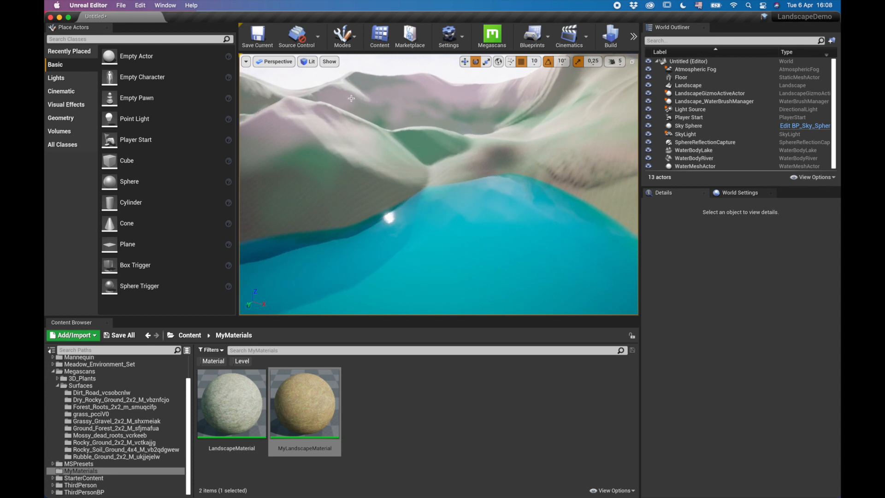
left_click(353, 42)
left_click(354, 41)
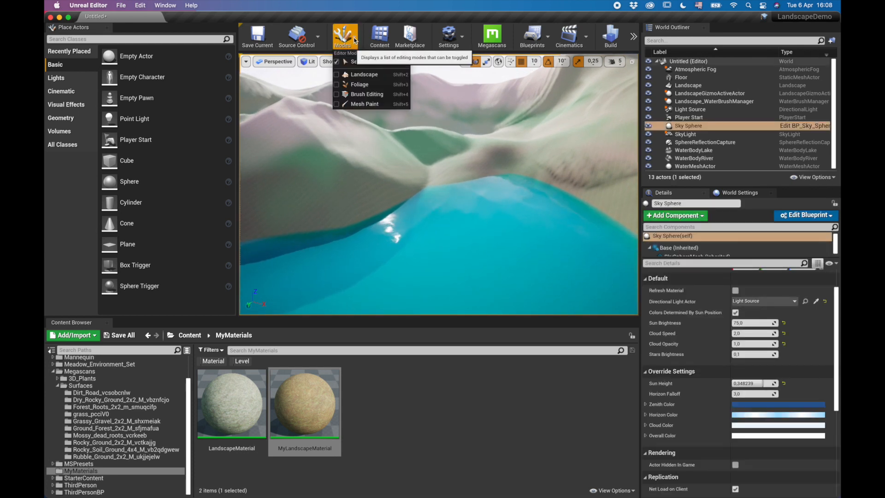
left_click(368, 87)
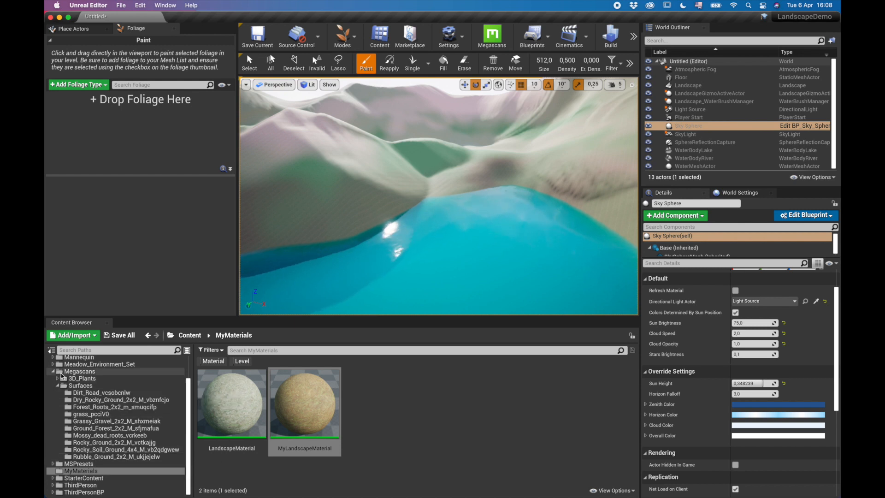
- Open the Megascans 3D_Plants folder and enable the Foliage asset filters to list its foliage assets
left_click(57, 386)
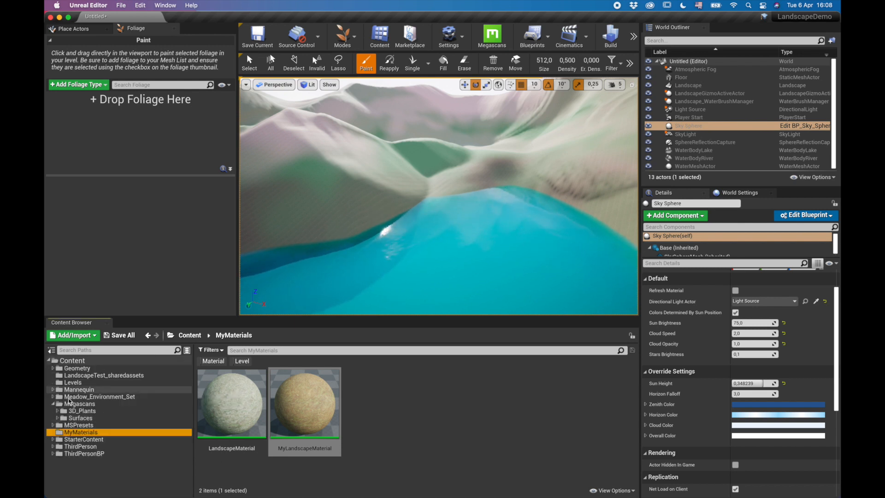
left_click(76, 411)
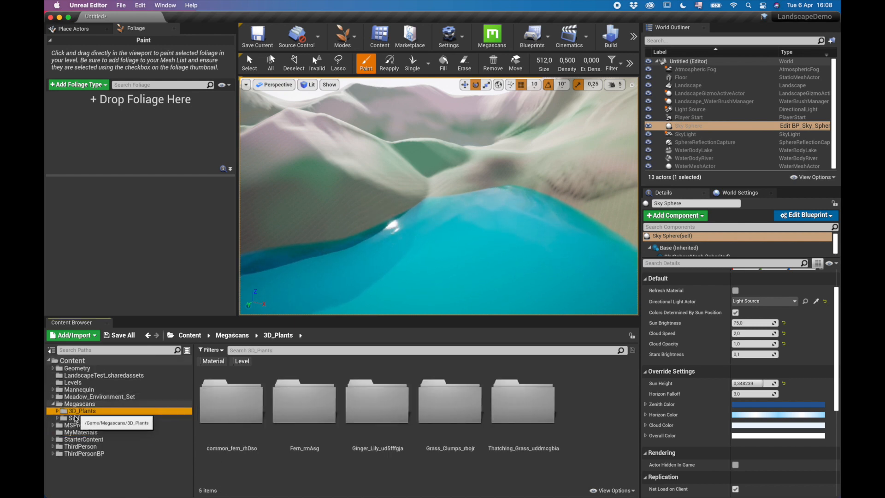
left_click(58, 411)
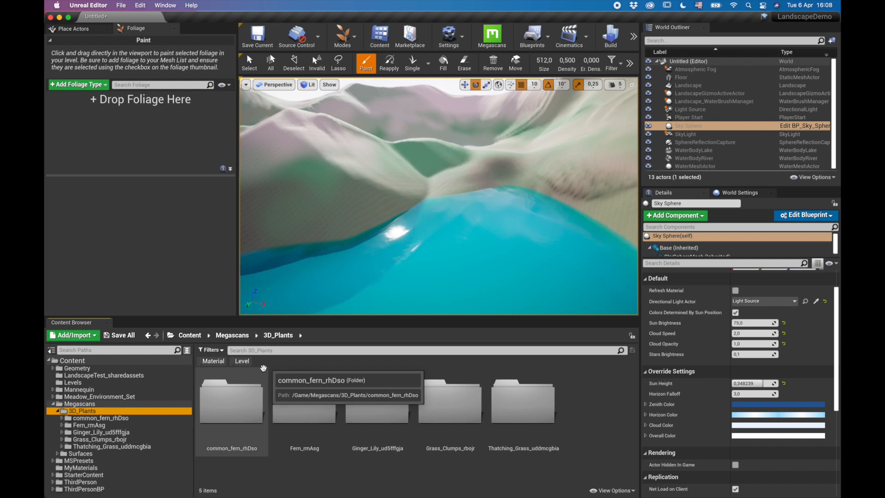
left_click(222, 351)
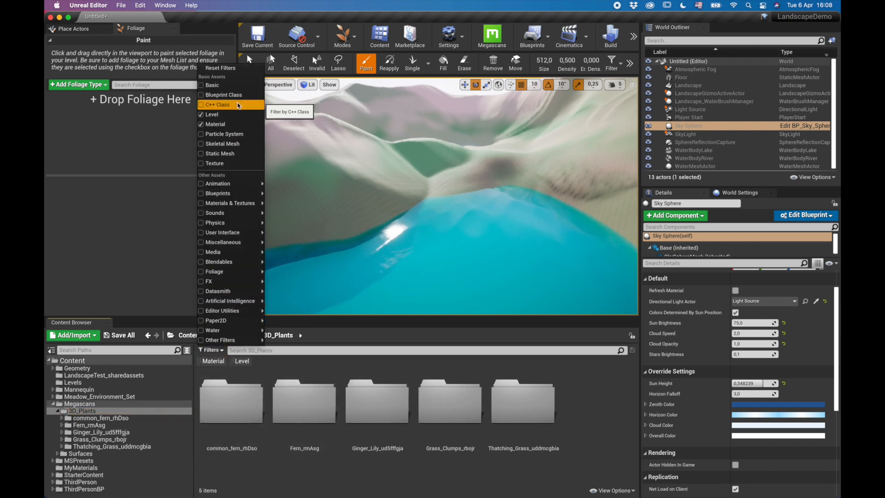
left_click(201, 272)
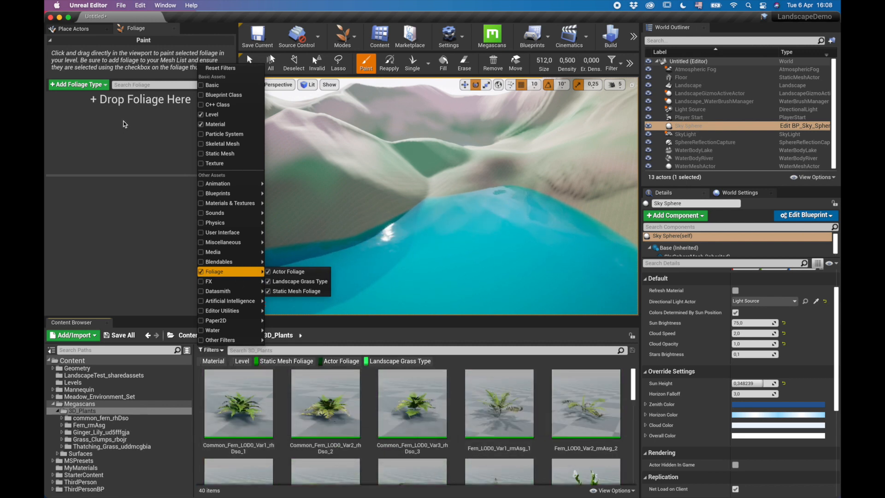
left_click(391, 15)
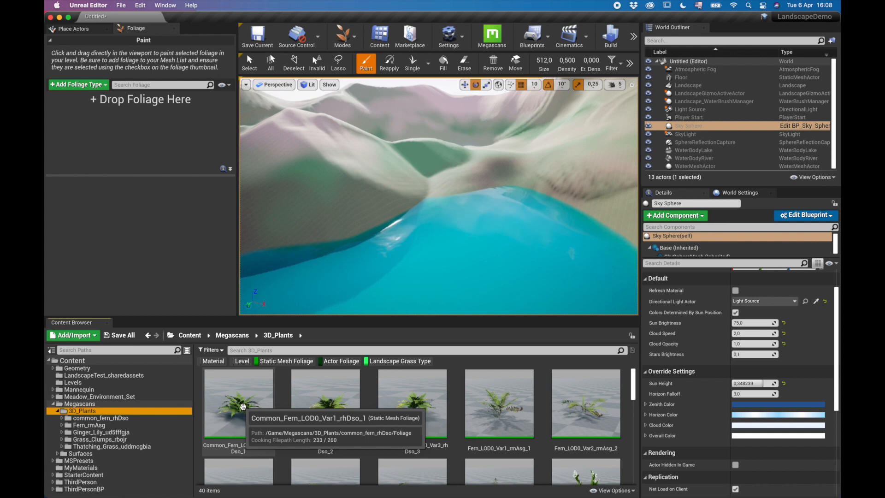
- Add the three Common_Fern variants and the six Fern_rmAsg variants to the foliage types available for painting
left_click(243, 407)
left_click(417, 404, "shift")
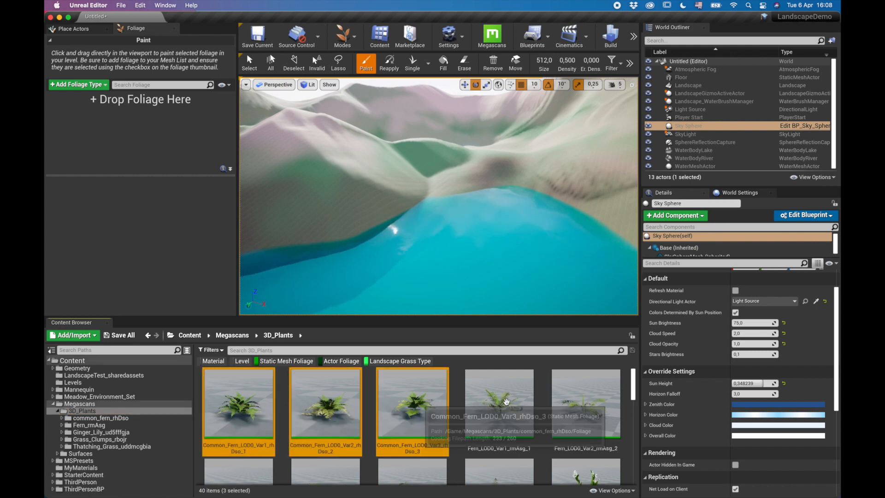
left_click(584, 403, "shift")
scroll(493, 425, "down", 1)
left_click(494, 426, "shift")
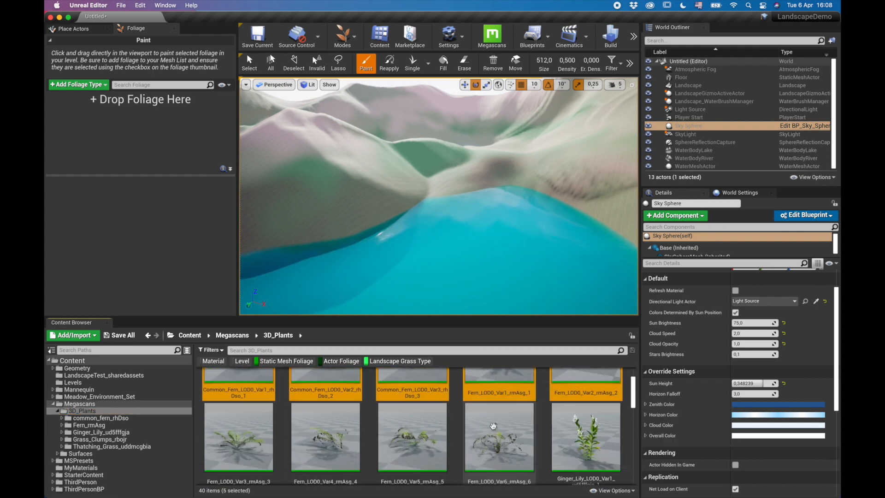
scroll(520, 443, "up", 2)
left_click_drag(245, 399, 144, 133)
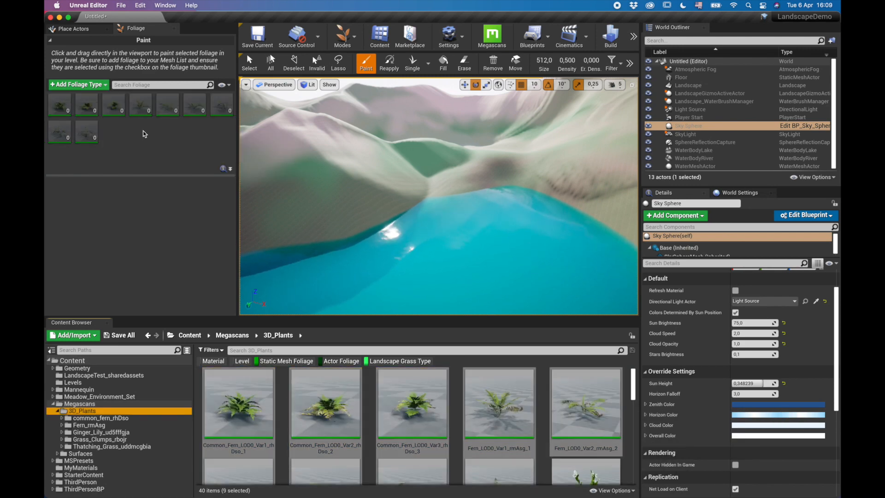
- Select the Common_Fern_LOD0_Var1_rhDso_1 foliage type and review its Painting, Placement and Instance Settings
right_click_drag(401, 207, 415, 197)
right_click_drag(296, 158, 279, 171)
key("w")
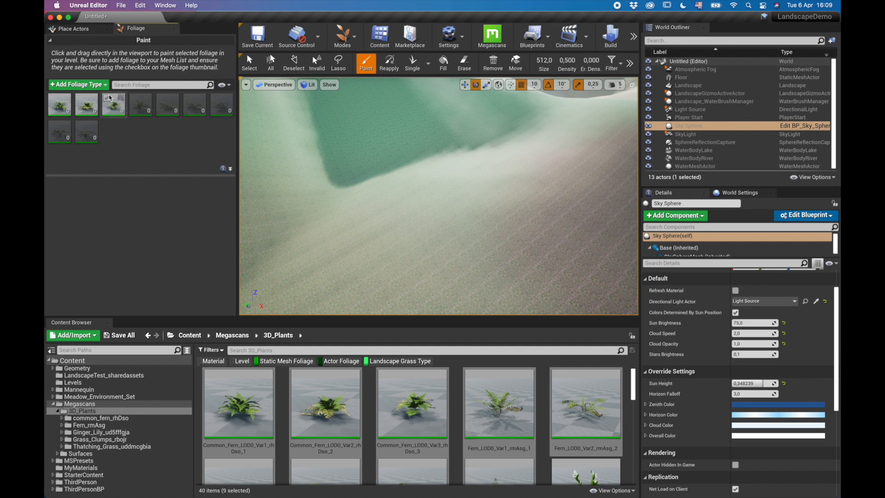
left_click(67, 106)
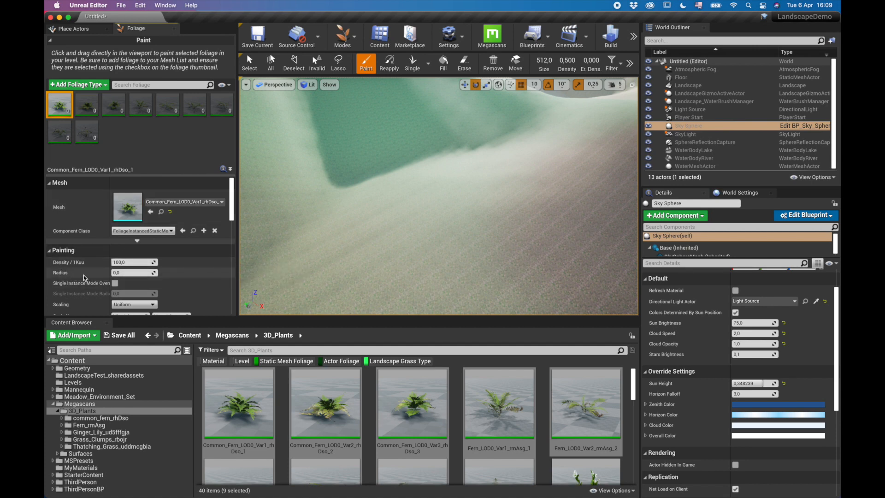
scroll(85, 278, "down", 5)
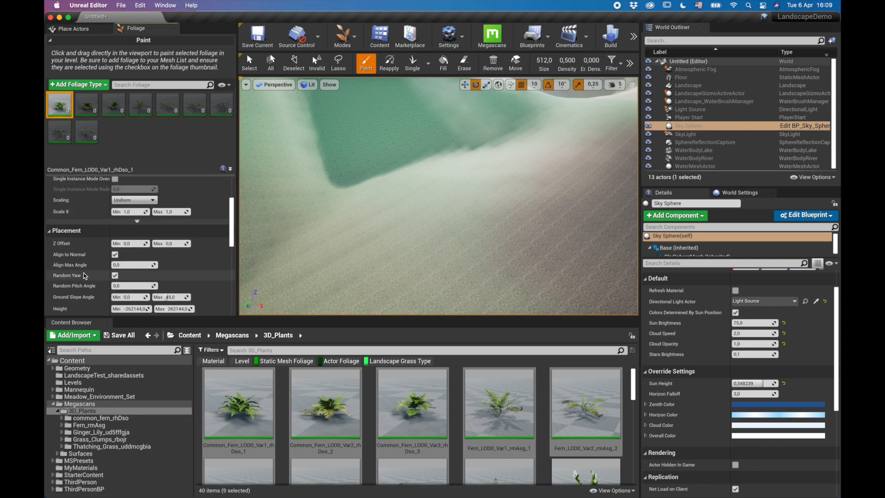
scroll(104, 263, "down", 4)
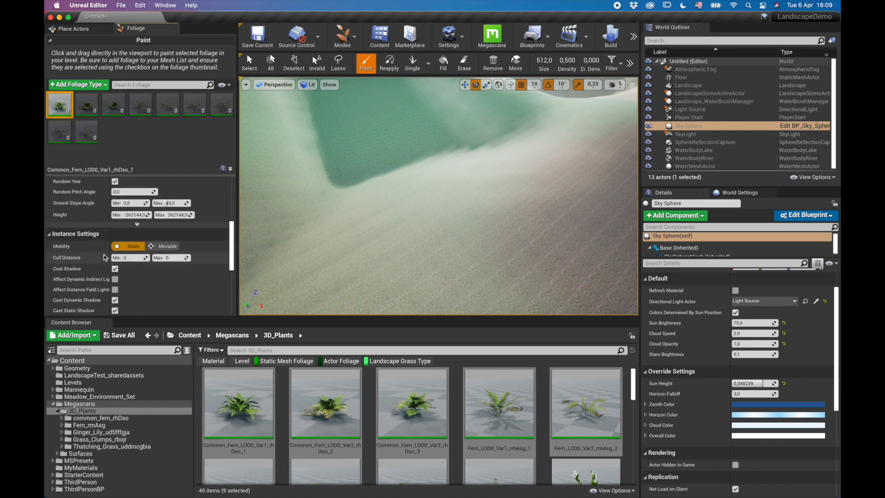
scroll(101, 252, "up", 10)
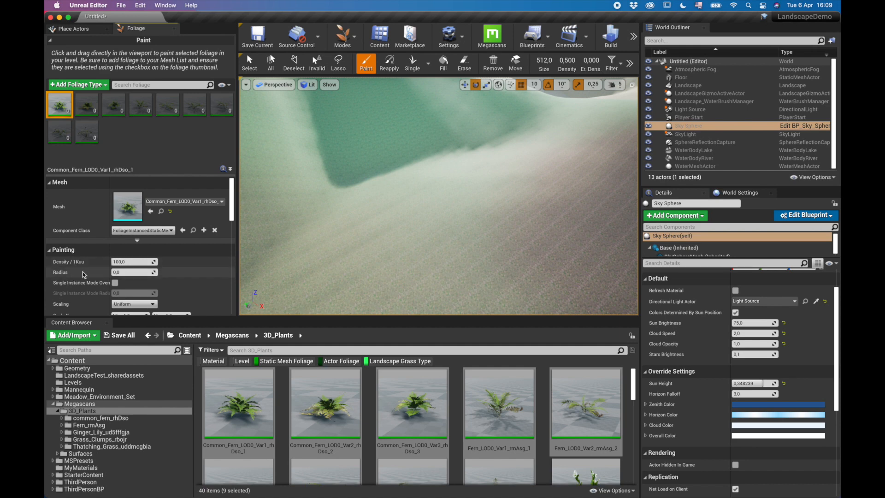
- Enable Common_Fern_LOD0_Var1_rhDso_1 and paint it across the slope beside the lake shore
mouse_move(457, 228)
right_mouse_down()
mouse_move(465, 203)
mouse_move(502, 192)
right_mouse_up()
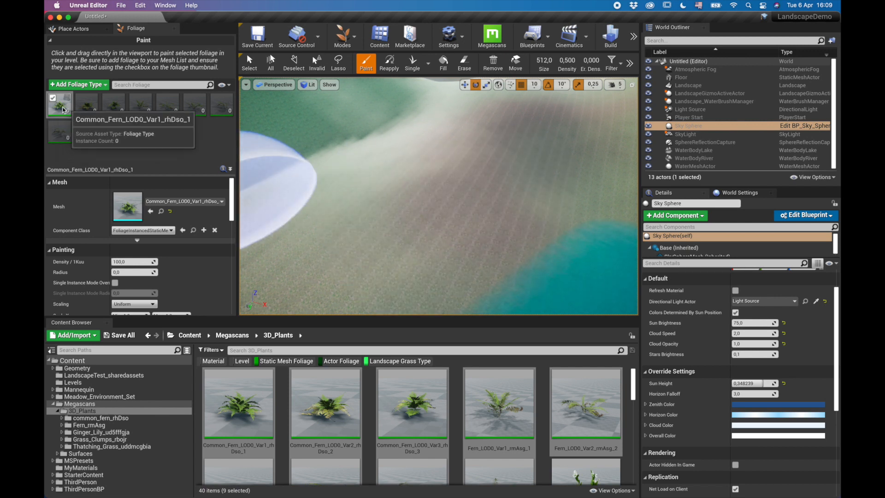
mouse_move(530, 193)
left_mouse_down()
mouse_move(470, 217)
mouse_move(406, 199)
mouse_move(558, 180)
mouse_move(395, 219)
left_mouse_up()
mouse_move(394, 219)
right_mouse_down()
mouse_move(438, 221)
mouse_move(442, 244)
mouse_move(415, 231)
mouse_move(480, 198)
mouse_move(433, 221)
mouse_move(415, 245)
mouse_move(442, 235)
mouse_move(465, 203)
mouse_move(438, 217)
mouse_move(461, 236)
mouse_move(506, 245)
right_mouse_up()
key("w")
key("s")
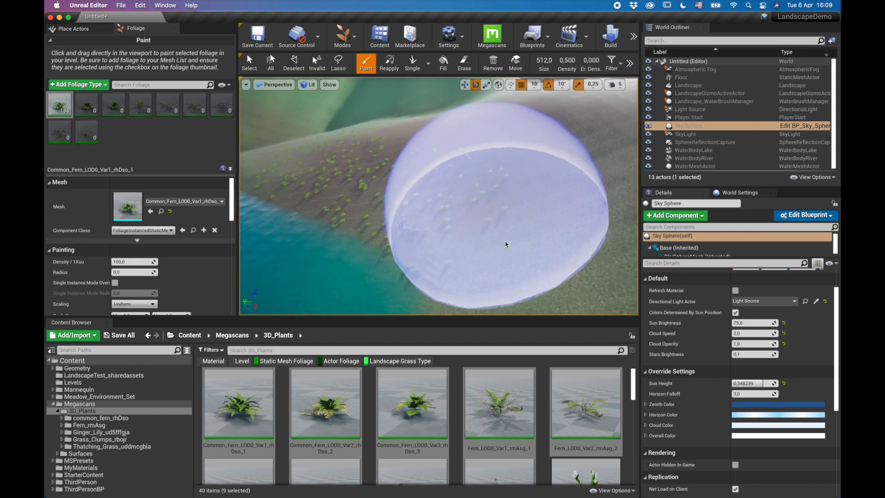
mouse_move(419, 161)
right_mouse_down()
mouse_move(415, 185)
mouse_move(466, 176)
mouse_move(424, 207)
mouse_move(415, 199)
mouse_move(434, 178)
right_mouse_up()
key("w")
key("s")
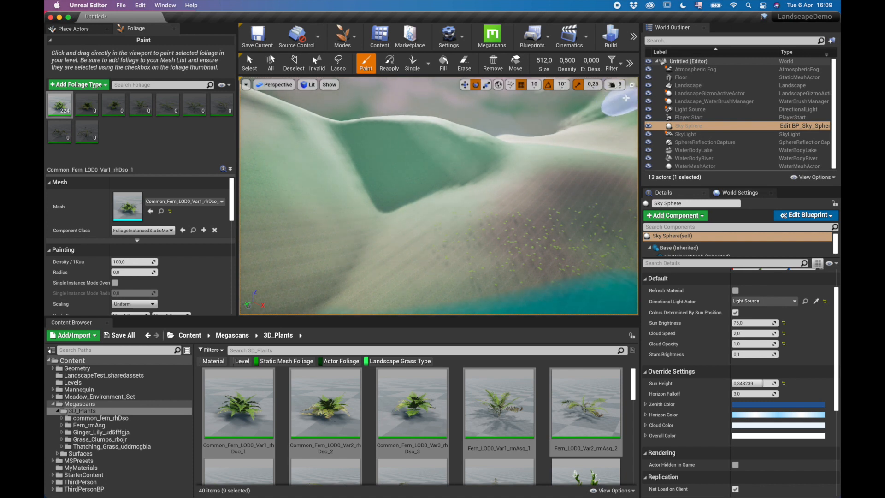
- Set the camera speed to 3 and paint more Common_Fern_LOD0_Var1_rhDso_1 ferns on the slope beside the lake
left_click(634, 107)
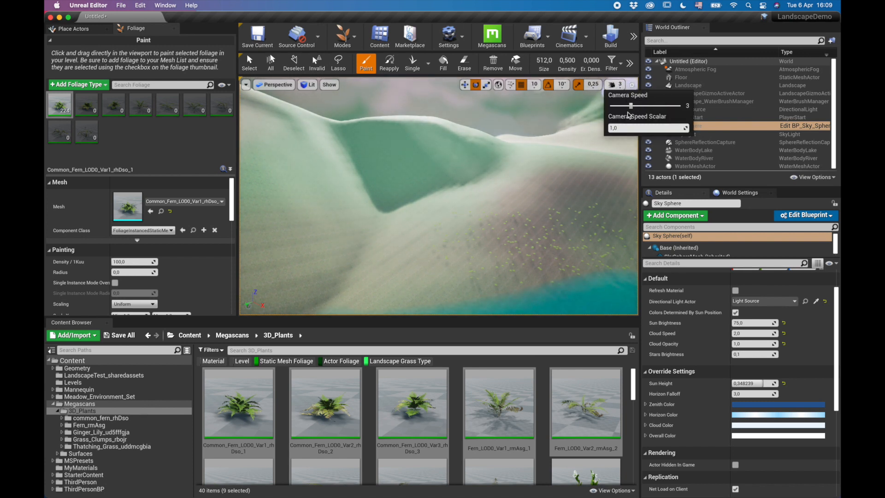
key("w")
right_click_drag(437, 259, 443, 274)
right_click_drag(688, 277, 690, 271)
key("w")
mouse_move(438, 196)
right_mouse_down()
mouse_move(493, 208)
mouse_move(457, 201)
right_mouse_up()
key("w")
mouse_move(431, 206)
left_mouse_down()
mouse_move(251, 187)
mouse_move(438, 144)
left_mouse_up()
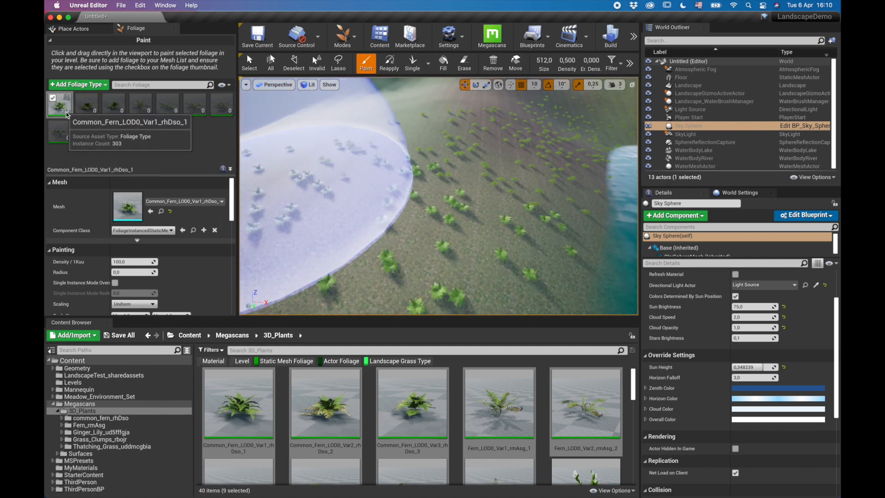
- Erase the painted ferns from the part of the slope closest to the lake shore
right_click_drag(521, 207, 525, 210)
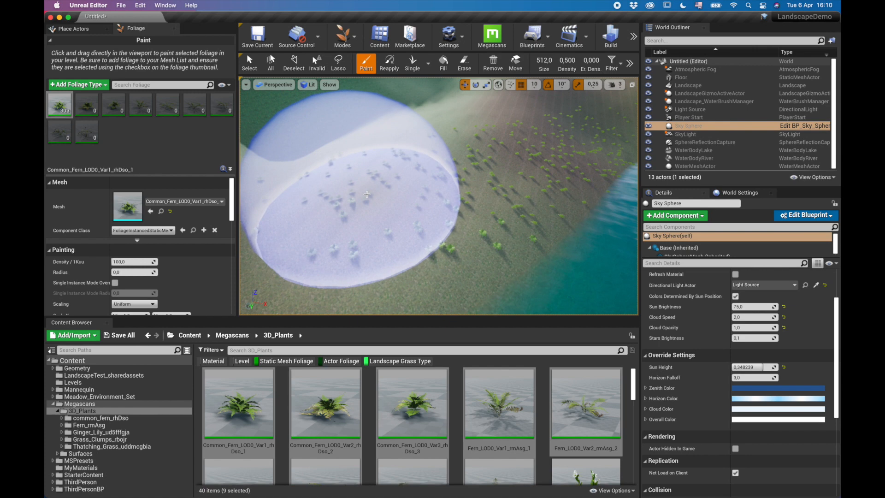
key("shift")
mouse_move(345, 181)
left_mouse_down("shift")
mouse_move(339, 217)
mouse_move(531, 162)
mouse_move(347, 212)
left_mouse_up("shift")
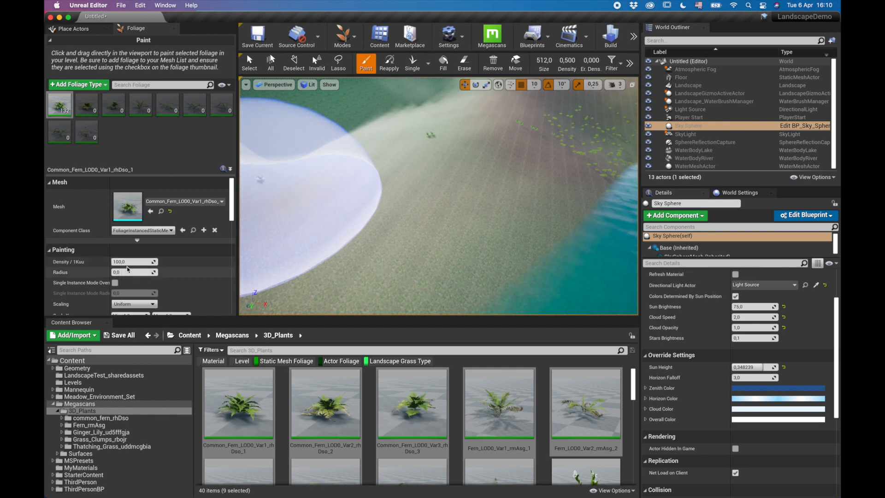
- Set the Common_Fern_LOD0_Var1_rhDso_1 painting density to 200 and paint the cleared slope again
left_click(120, 263)
type("200")
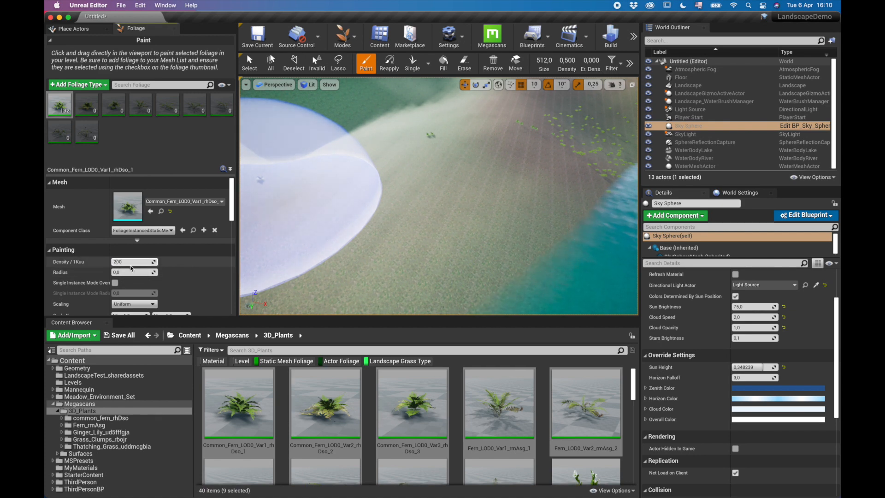
key("Return")
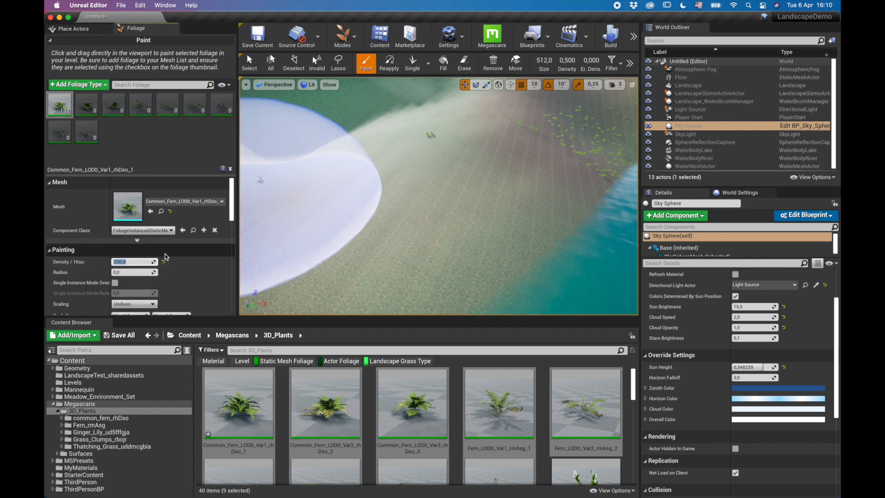
mouse_move(448, 184)
left_mouse_down()
mouse_move(444, 109)
mouse_move(498, 148)
mouse_move(424, 208)
mouse_move(422, 189)
mouse_move(491, 144)
mouse_move(357, 244)
mouse_move(477, 222)
left_mouse_up()
mouse_move(477, 221)
right_mouse_down()
mouse_move(492, 180)
mouse_move(452, 222)
mouse_move(443, 161)
right_mouse_up()
- Set the fern's painting radius to 300 and try the wider spacing on the hillside
left_click(142, 273)
type("300")
key("Return")
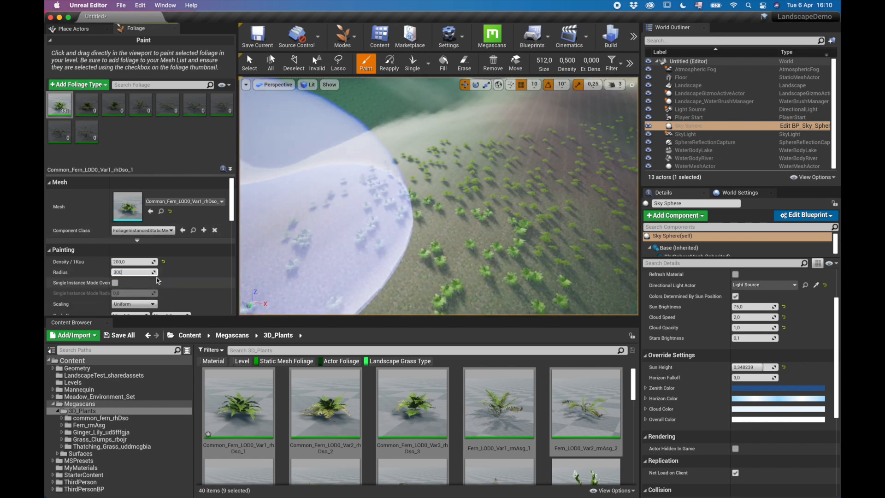
mouse_move(484, 194)
right_mouse_down()
mouse_move(387, 214)
mouse_move(413, 202)
right_mouse_up()
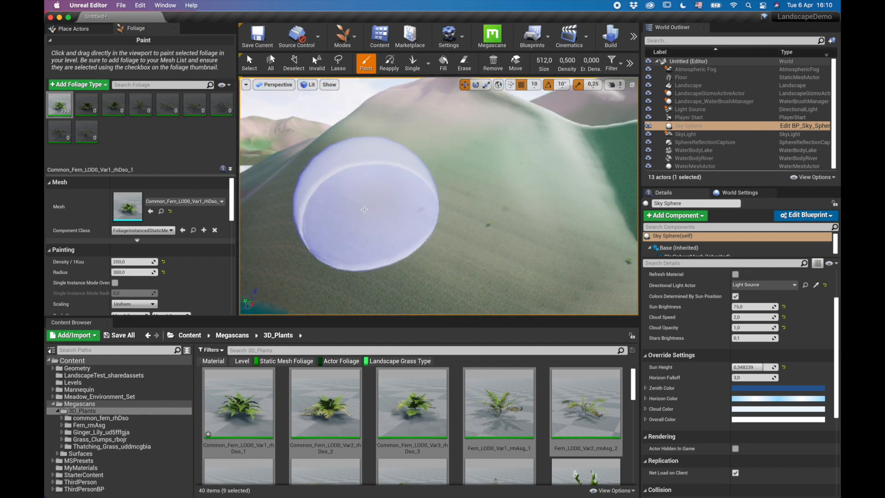
mouse_move(449, 196)
right_mouse_down()
mouse_move(509, 221)
mouse_move(514, 198)
mouse_move(482, 202)
mouse_move(537, 204)
right_mouse_up()
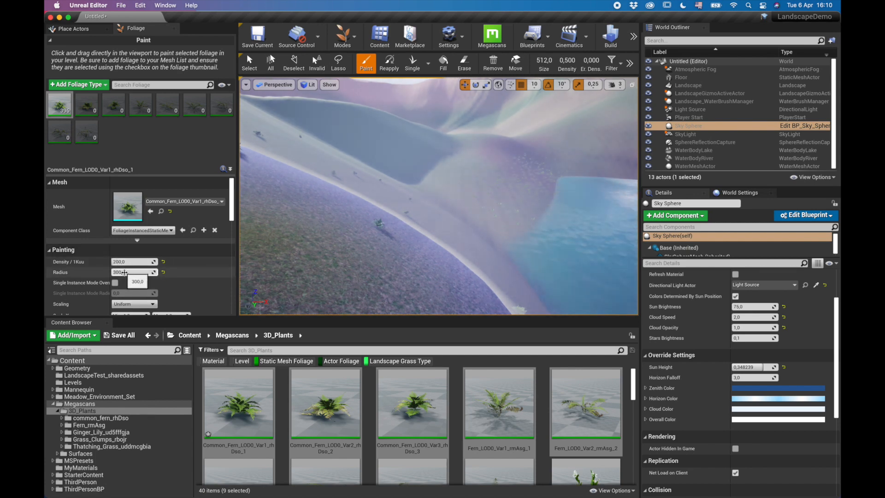
- Restore the fern's default radius of 0 and density of 100, and repaint the slope beside the lake
left_click(163, 272)
left_click(164, 262)
key("w")
mouse_move(466, 180)
right_mouse_down()
mouse_move(498, 187)
mouse_move(481, 200)
right_mouse_up()
mouse_move(438, 198)
right_mouse_down()
mouse_move(438, 240)
mouse_move(450, 175)
mouse_move(438, 214)
mouse_move(429, 196)
mouse_move(444, 196)
right_mouse_up()
key("w")
key("w")
key("s")
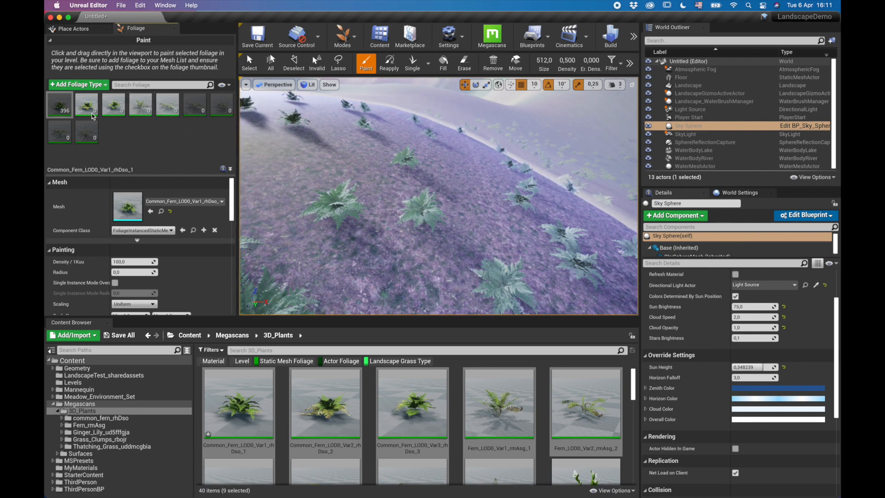
- Paint the slope and lake shore with Common_Fern Var2 and Var3 and Fern_rmAsg Var1 and Var2 enabled instead of Common_Fern Var1
key("s")
right_click_drag(400, 174, 435, 202)
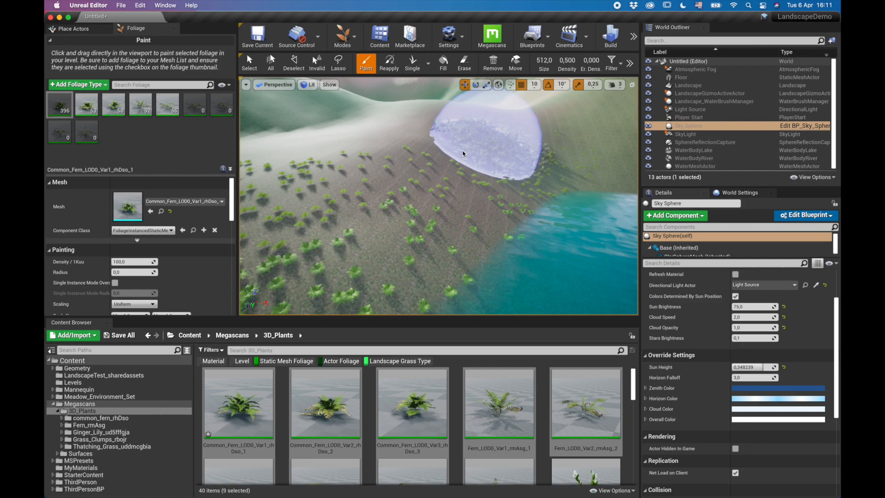
left_click_drag(463, 154, 335, 191)
mouse_move(336, 191)
right_mouse_down()
mouse_move(295, 193)
mouse_move(313, 231)
mouse_move(397, 226)
right_mouse_up()
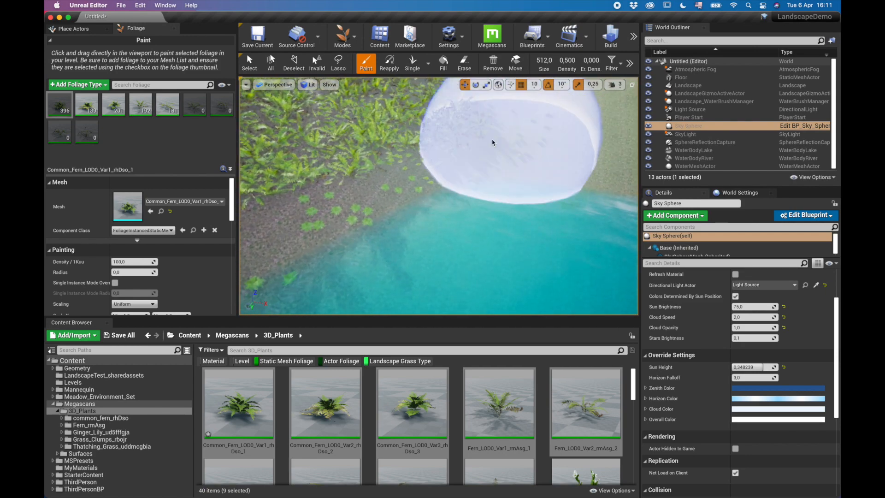
mouse_move(466, 126)
right_mouse_down()
mouse_move(472, 150)
mouse_move(454, 141)
mouse_move(457, 110)
mouse_move(484, 125)
mouse_move(466, 154)
mouse_move(431, 143)
mouse_move(468, 136)
mouse_move(434, 145)
mouse_move(435, 159)
mouse_move(452, 162)
mouse_move(447, 154)
mouse_move(445, 167)
right_mouse_up()
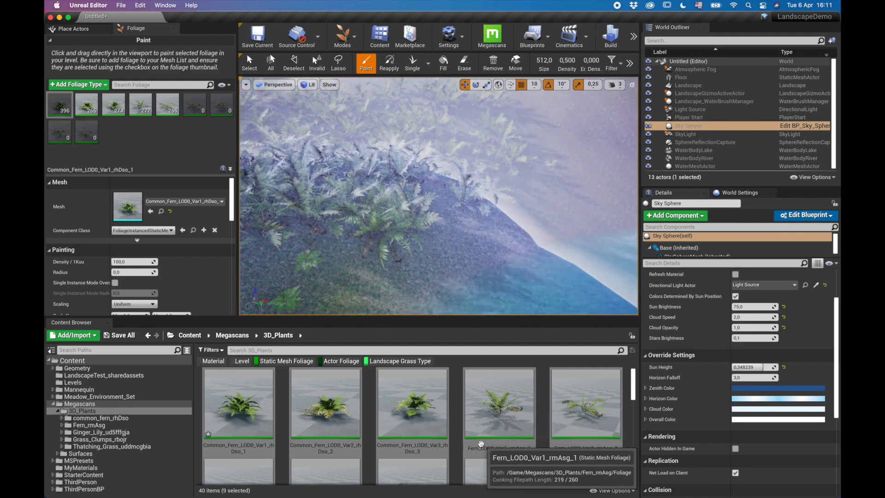
- Add the Ginger_Lily_LOD0 variants Var2 through Var8 from the 3D_Plants folder to the foliage types
scroll(468, 420, "down", 5)
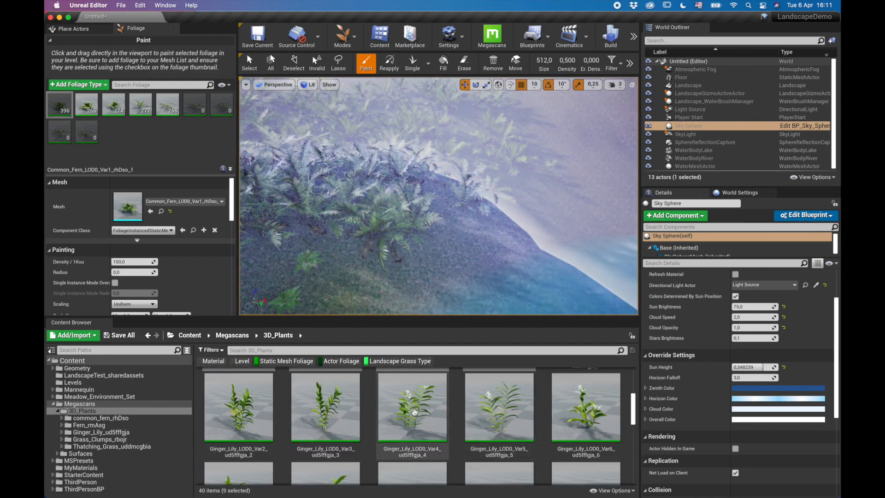
left_click(325, 405)
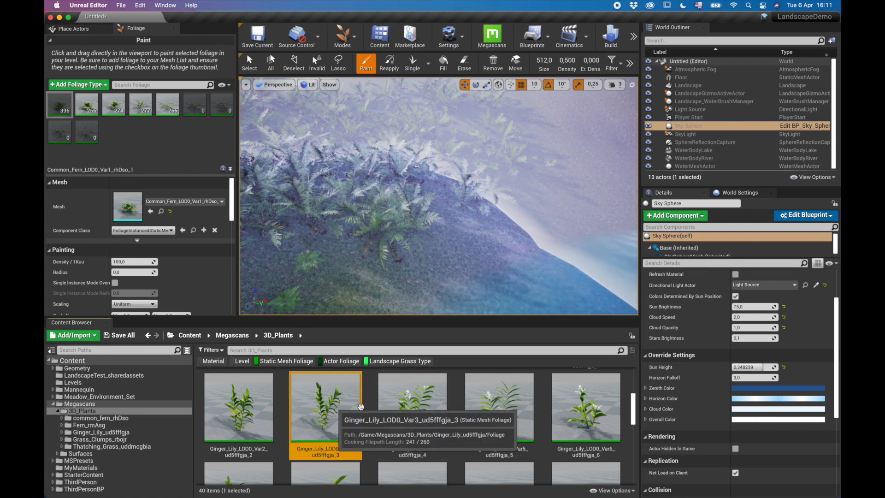
left_click(244, 414)
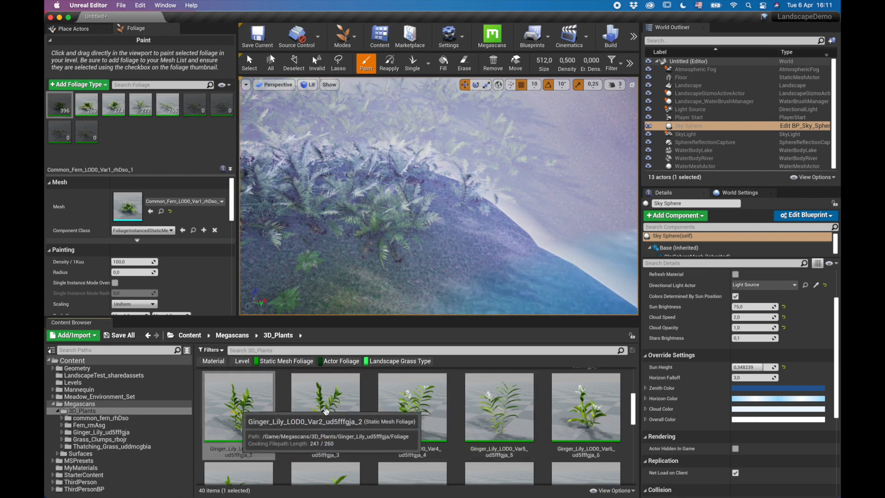
left_click(357, 411, "super")
left_click(413, 405, "super")
left_click(518, 403, "super")
left_click_drag(591, 404, 552, 418, "super")
scroll(480, 433, "down", 3)
scroll(462, 432, "down", 1)
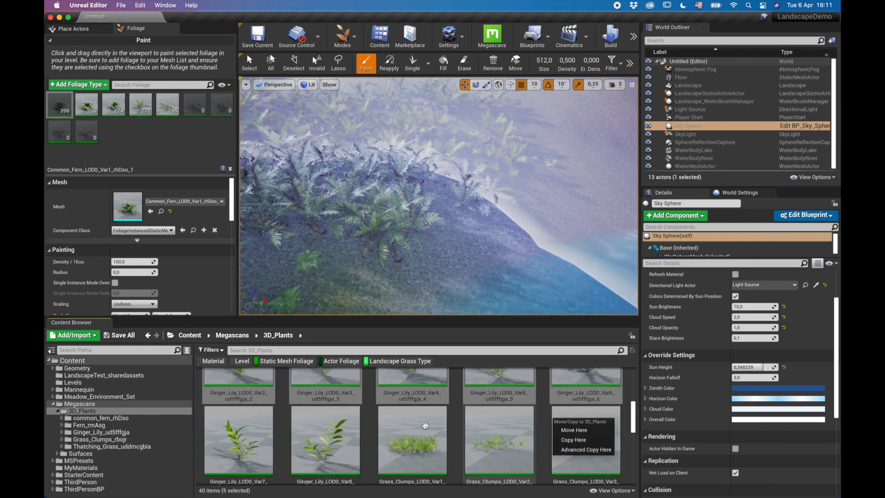
left_click(231, 432, "super")
left_click(325, 430, "super")
scroll(425, 435, "up", 2)
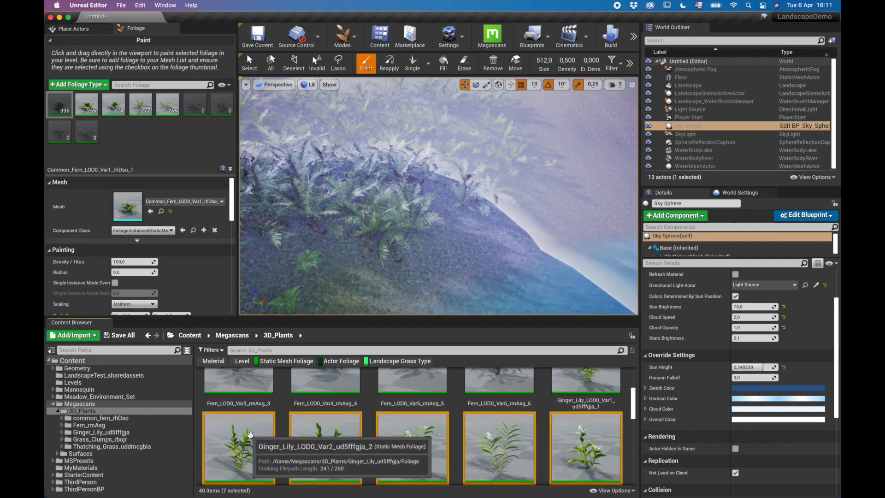
left_click_drag(198, 164, 150, 139)
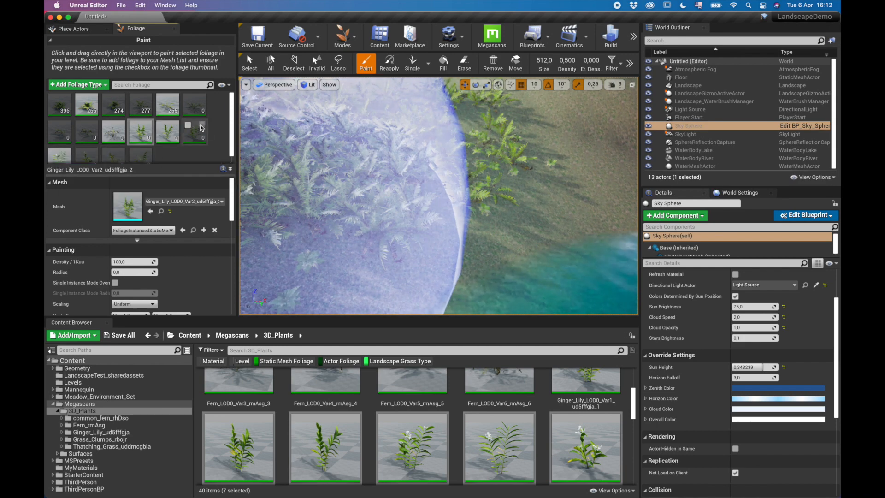
- Set the painting density of Ginger_Lily_LOD0_Var2_ud5fffgja_2 to 20
scroll(449, 159, "down", 8)
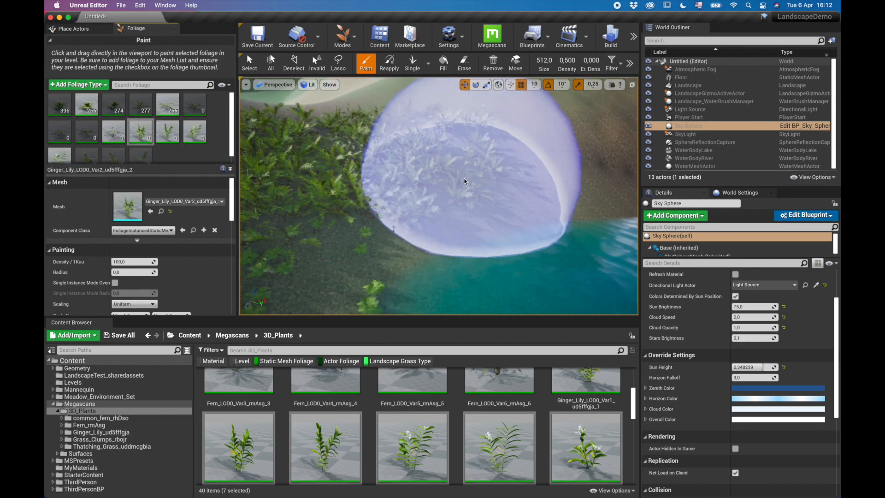
right_click_drag(494, 170, 411, 184)
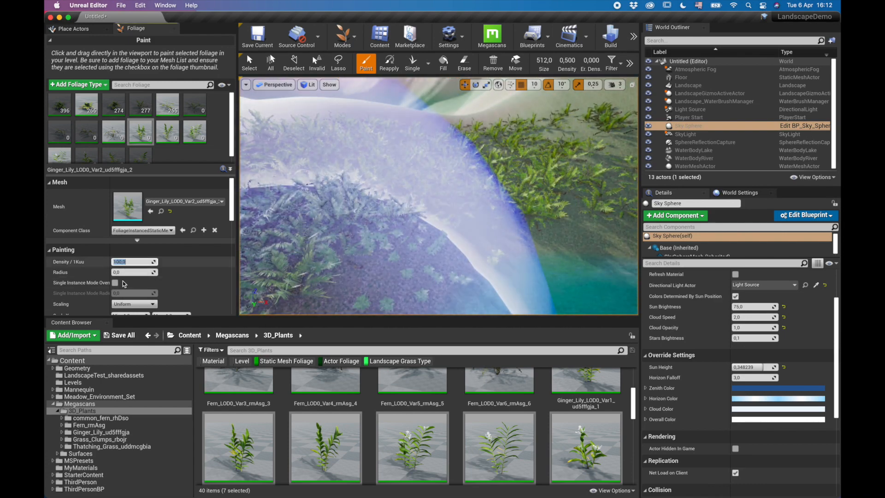
key("Return")
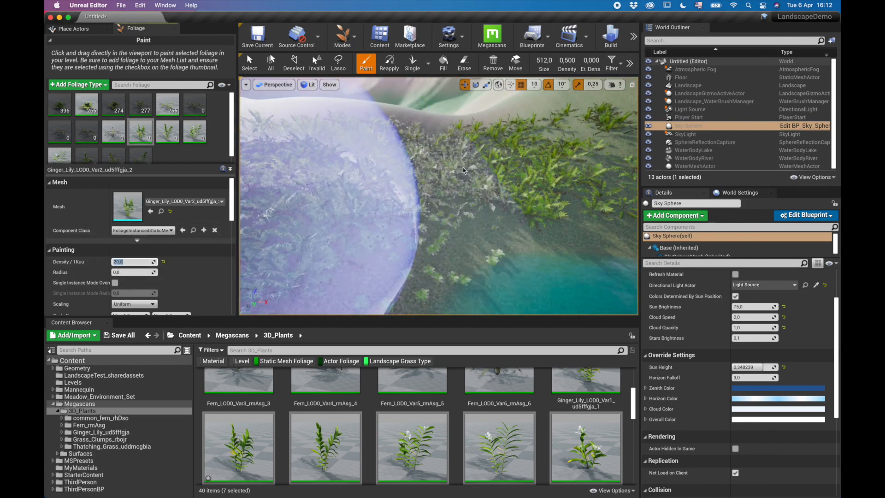
- Paint the enabled ginger lilies and ferns along the lake shore and across the slopes behind the water
mouse_move(503, 167)
left_mouse_down()
mouse_move(356, 190)
mouse_move(799, 203)
left_mouse_up()
mouse_move(553, 212)
right_mouse_down()
mouse_move(484, 214)
mouse_move(479, 199)
mouse_move(466, 196)
mouse_move(475, 194)
mouse_move(452, 193)
mouse_move(457, 212)
mouse_move(470, 217)
mouse_move(535, 198)
mouse_move(507, 203)
right_mouse_up()
mouse_move(471, 226)
left_mouse_down()
mouse_move(406, 231)
mouse_move(465, 239)
mouse_move(524, 187)
mouse_move(572, 207)
left_mouse_up()
mouse_move(530, 203)
right_mouse_down()
mouse_move(595, 219)
mouse_move(461, 226)
mouse_move(450, 194)
mouse_move(434, 192)
mouse_move(360, 203)
mouse_move(327, 231)
mouse_move(309, 216)
mouse_move(302, 194)
mouse_move(569, 180)
right_mouse_up()
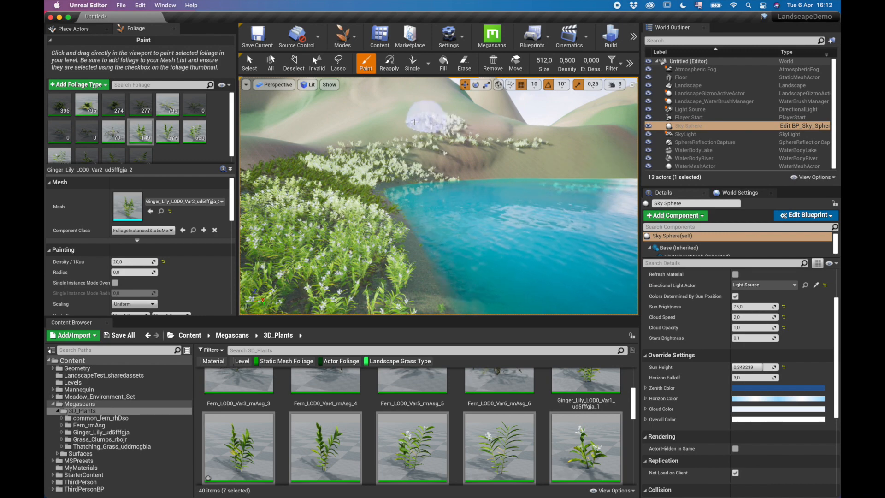
left_click_drag(578, 154, 328, 161)
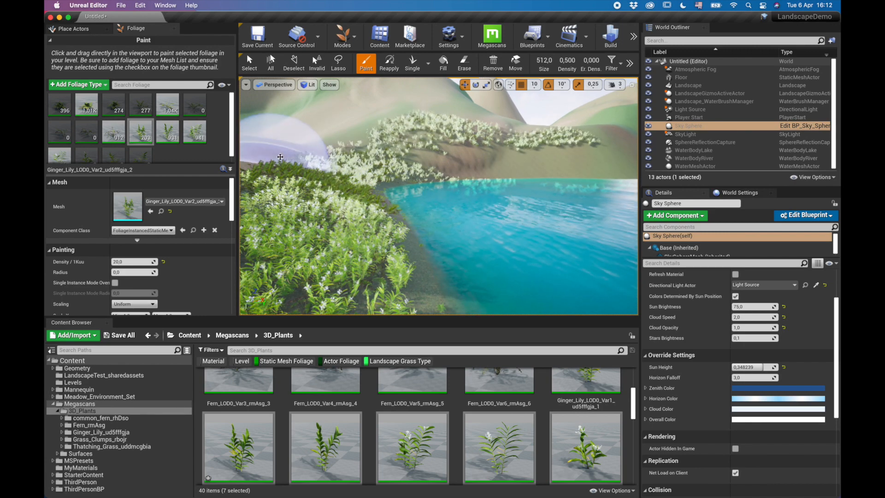
- Erase the foliage along the water's edge to leave a clear strip of shore
right_click_drag(488, 148, 490, 193)
left_click_drag(487, 146, 462, 159, "shift")
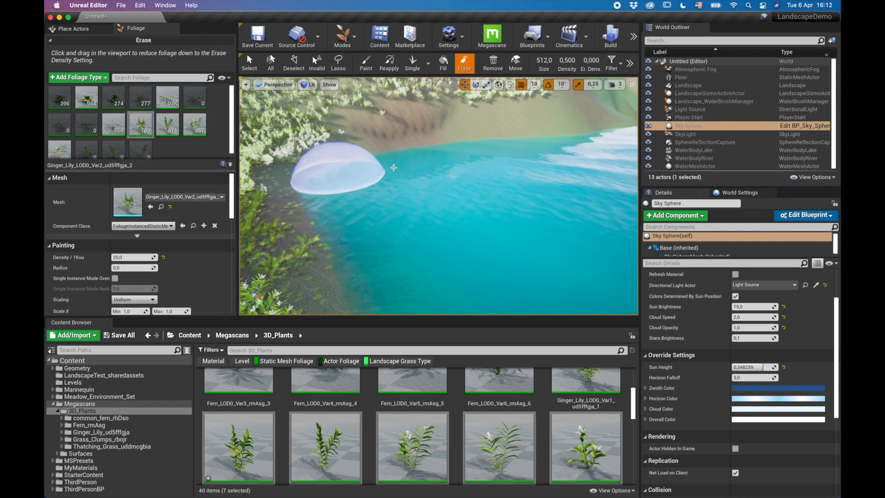
mouse_move(354, 180)
right_mouse_down()
mouse_move(318, 159)
mouse_move(329, 165)
mouse_move(348, 150)
right_mouse_up()
right_click_drag(396, 180, 364, 199)
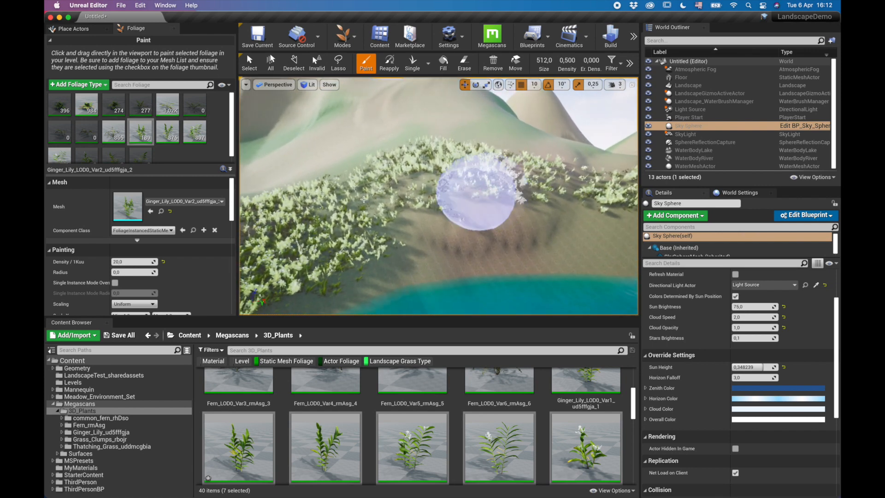
- Add the Grass_Clumps_LOD0 variants Var1, Var2 and Var3 to the foliage types
scroll(478, 419, "down", 5)
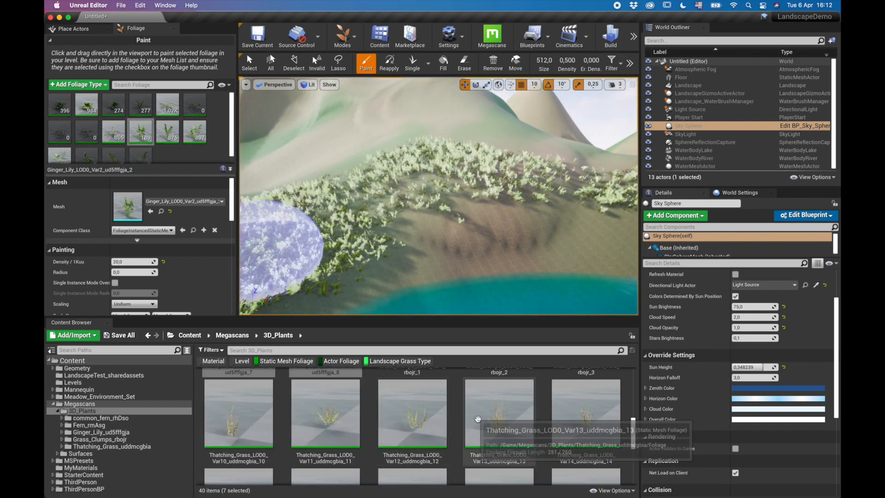
scroll(478, 419, "up", 2)
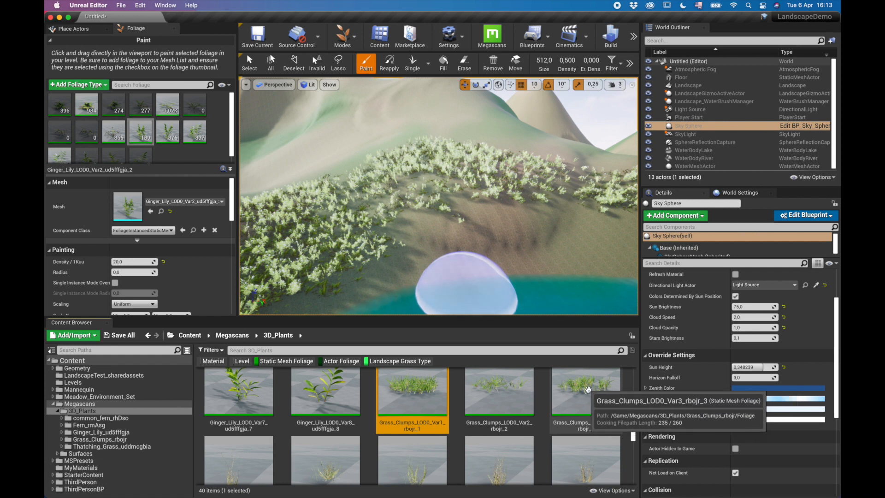
left_click_drag(433, 388, 170, 144)
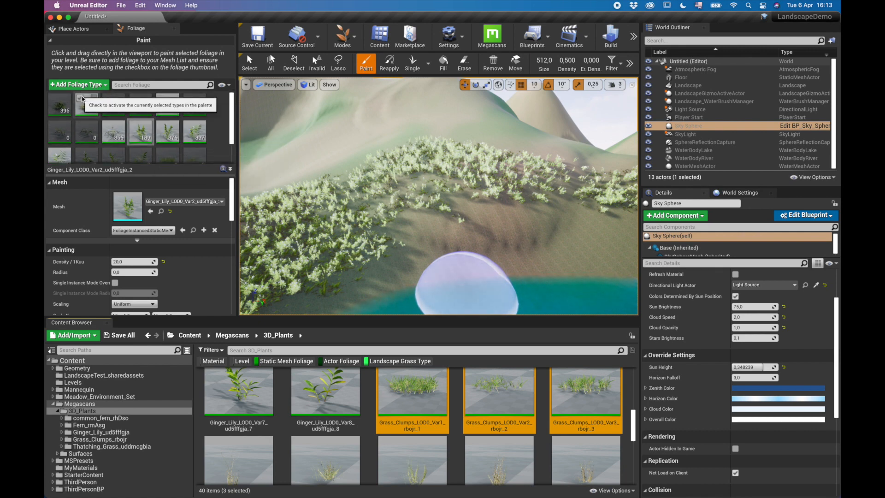
- Deactivate the fern and ginger lily foliage types and activate only the three Grass_Clumps variants for painting
left_click(80, 98)
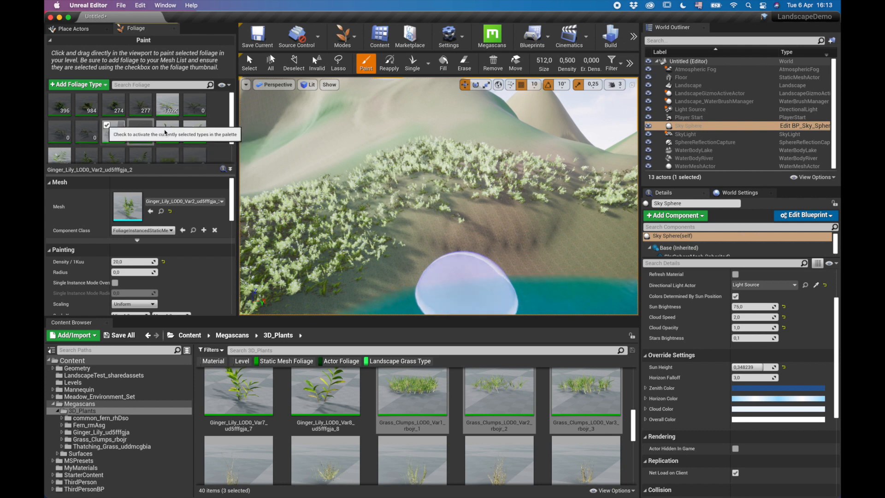
left_click(163, 102)
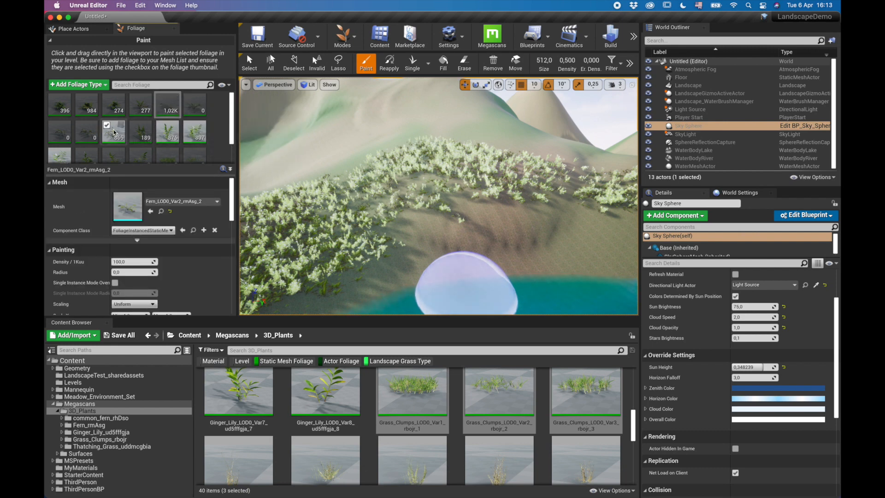
left_click(161, 125)
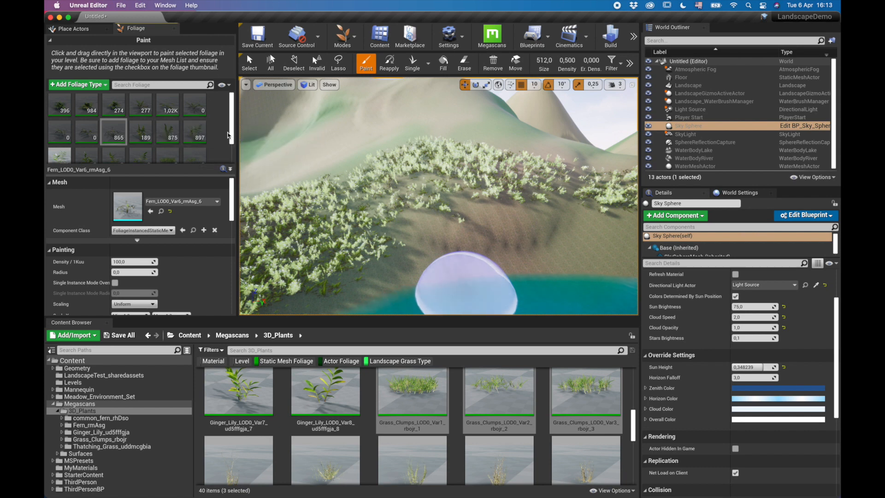
scroll(227, 138, "down", 2)
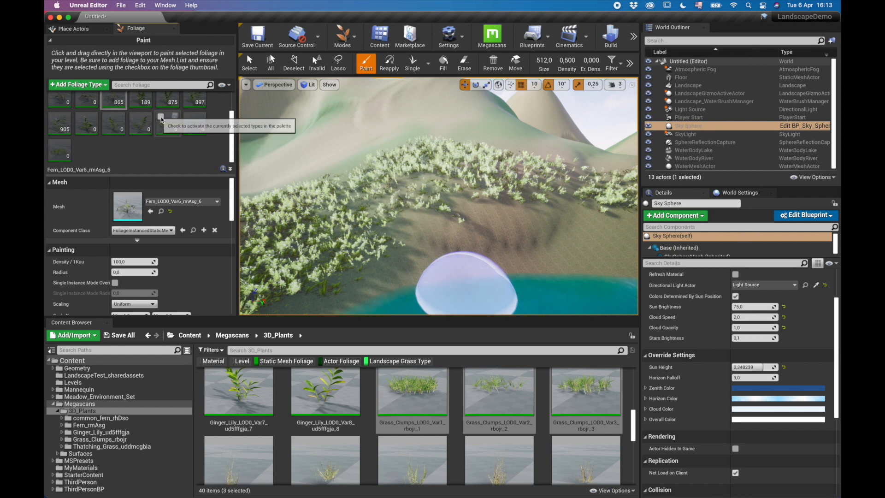
left_click(54, 144)
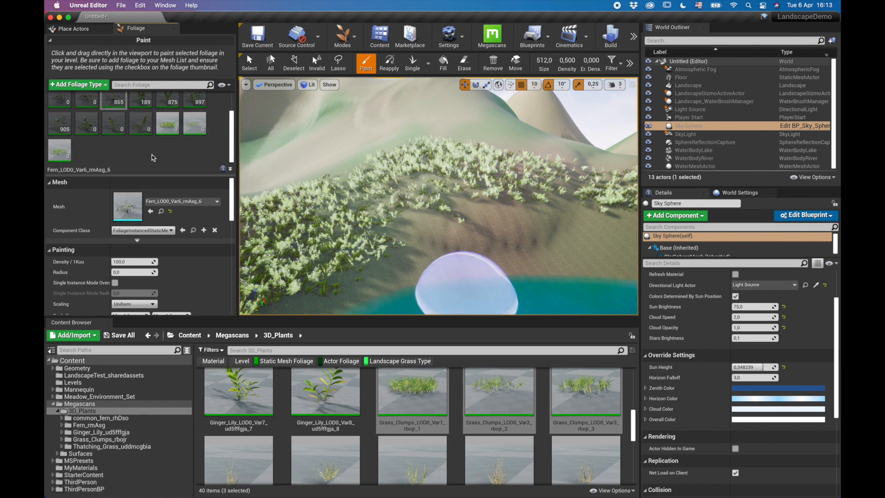
mouse_move(458, 217)
right_mouse_down()
mouse_move(468, 175)
mouse_move(606, 137)
right_mouse_up()
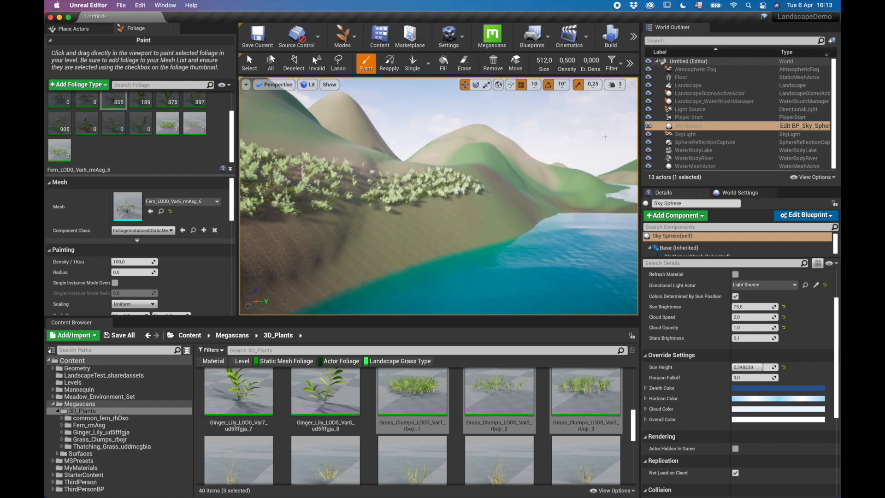
- Set the camera speed to 5 and paint the active grass clumps across the hillside above the lake
left_click(620, 84)
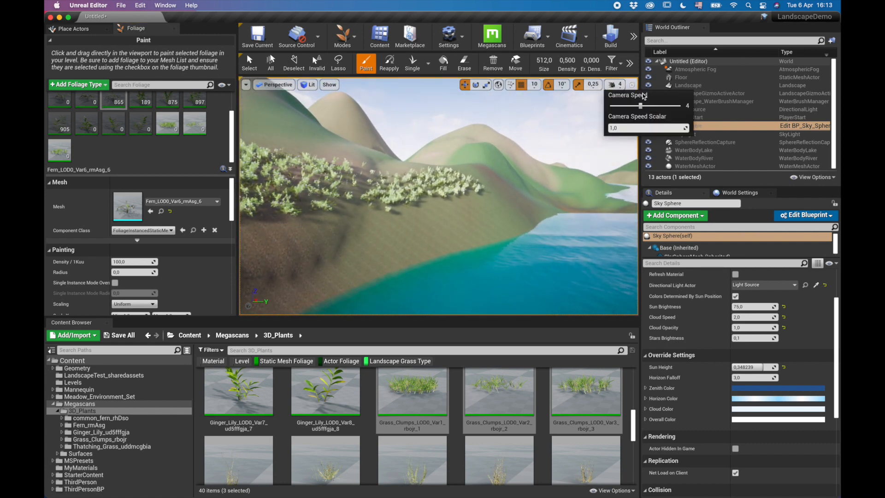
left_click(619, 88)
key("w")
mouse_move(519, 170)
right_mouse_down()
mouse_move(521, 196)
mouse_move(461, 208)
mouse_move(360, 203)
mouse_move(309, 173)
mouse_move(322, 171)
mouse_move(245, 145)
mouse_move(251, 173)
mouse_move(272, 191)
mouse_move(266, 188)
right_mouse_up()
key("w")
mouse_move(266, 188)
left_mouse_down()
mouse_move(404, 197)
mouse_move(496, 161)
left_mouse_up()
left_click_drag(410, 147, 417, 276)
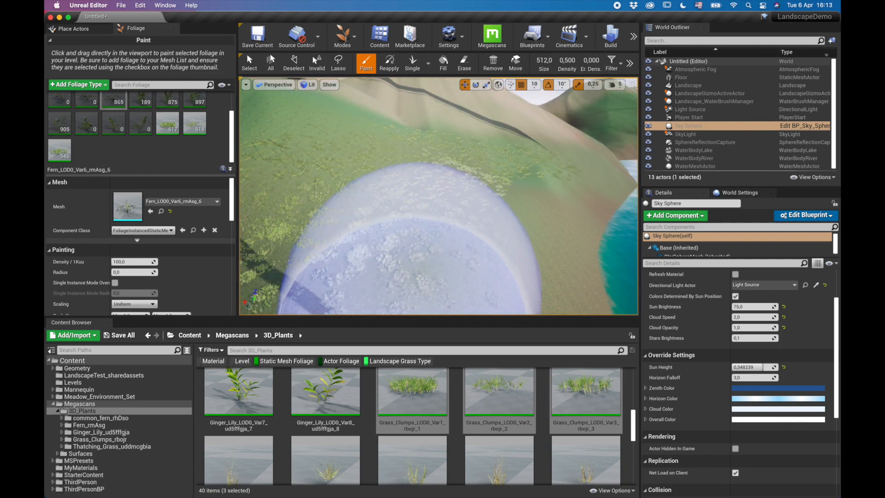
- Extend the grass clump painting over the remaining bare areas of the slope beside the lake
right_click_drag(578, 134, 584, 107)
left_click(413, 258)
mouse_move(414, 258)
right_mouse_down()
mouse_move(427, 272)
mouse_move(438, 225)
mouse_move(429, 258)
mouse_move(417, 196)
right_mouse_up()
left_click(438, 225)
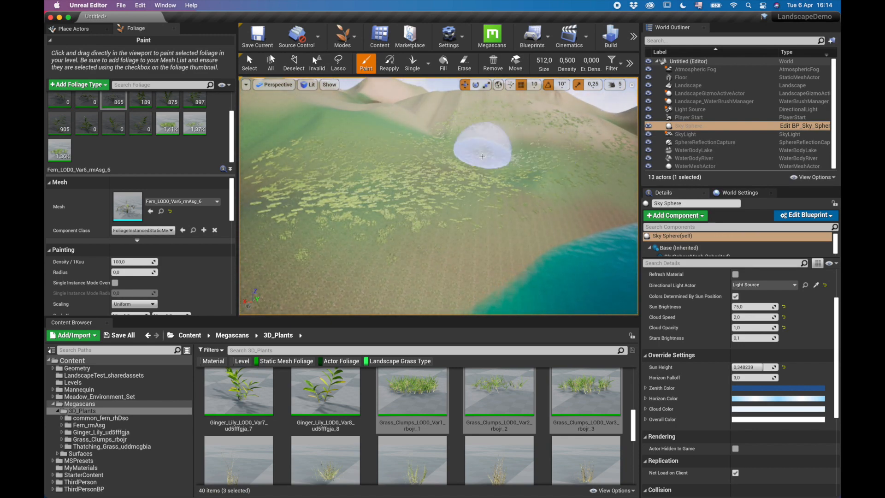
mouse_move(327, 244)
right_mouse_down()
mouse_move(368, 259)
mouse_move(445, 184)
right_mouse_up()
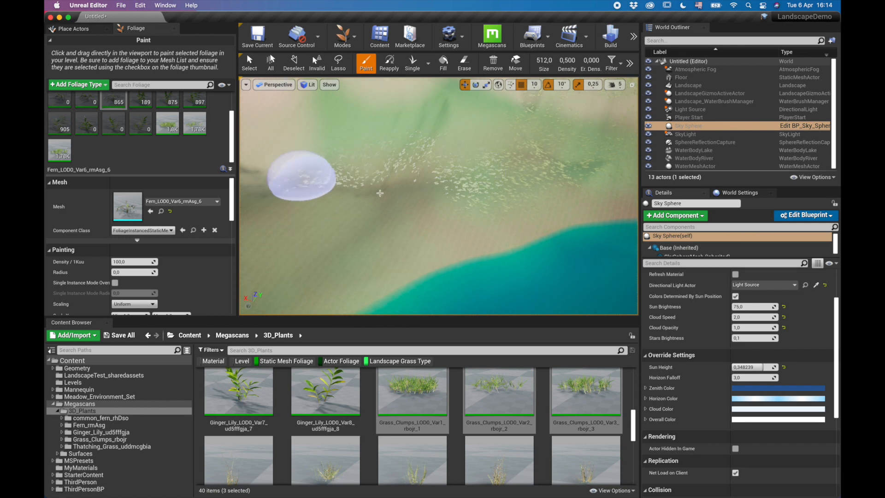
right_click_drag(455, 185, 484, 119)
right_click_drag(406, 207, 369, 208)
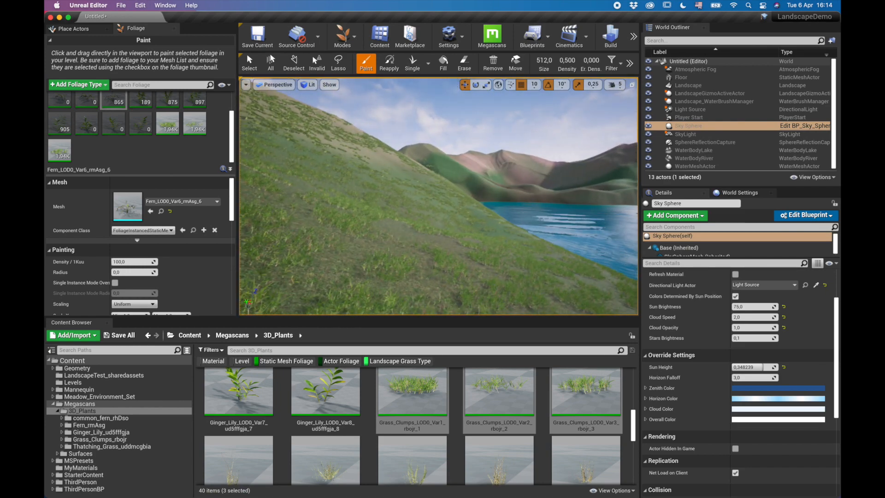
mouse_move(369, 214)
left_mouse_down()
mouse_move(389, 181)
mouse_move(441, 163)
mouse_move(391, 178)
mouse_move(455, 198)
left_mouse_up()
mouse_move(465, 174)
right_mouse_down()
mouse_move(442, 175)
mouse_move(359, 217)
mouse_move(266, 198)
mouse_move(247, 171)
mouse_move(255, 165)
right_mouse_up()
key("w")
key("w")
key("s")
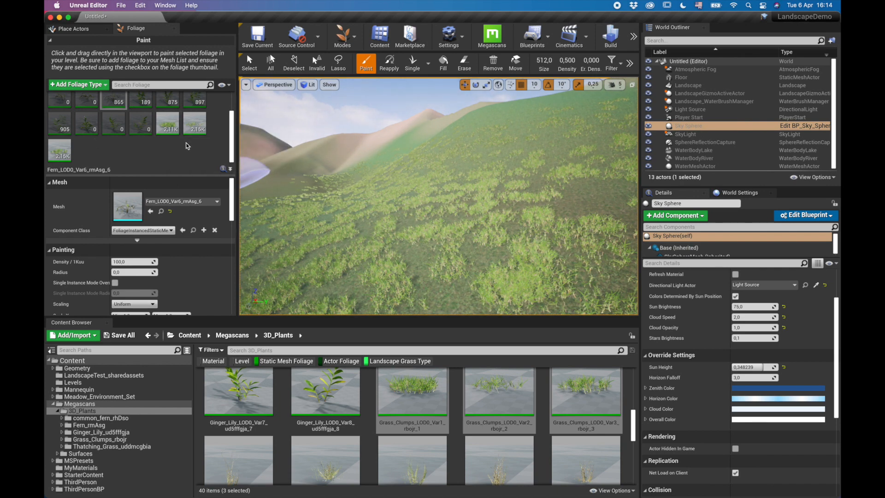
- Deactivate the grass clumps, activate one fern and one ginger lily variant, and paint them over the grassy slope
scroll(185, 146, "up", 2)
scroll(137, 141, "down", 2)
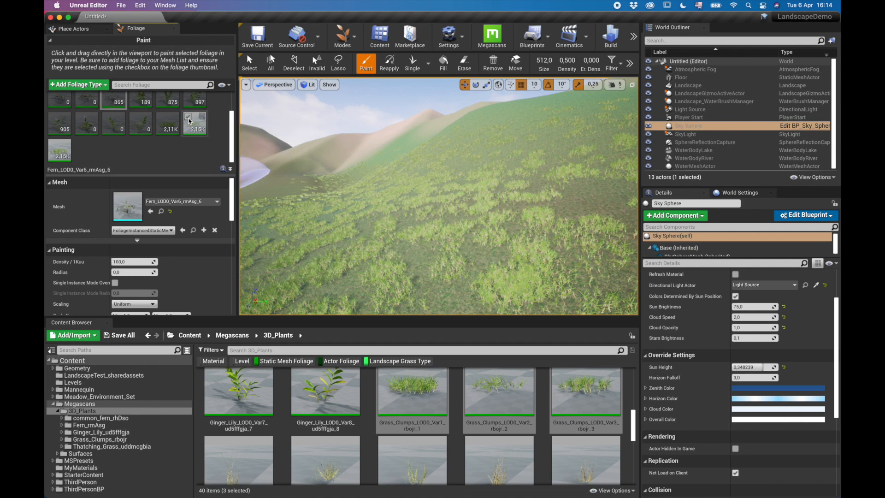
scroll(100, 120, "up", 4)
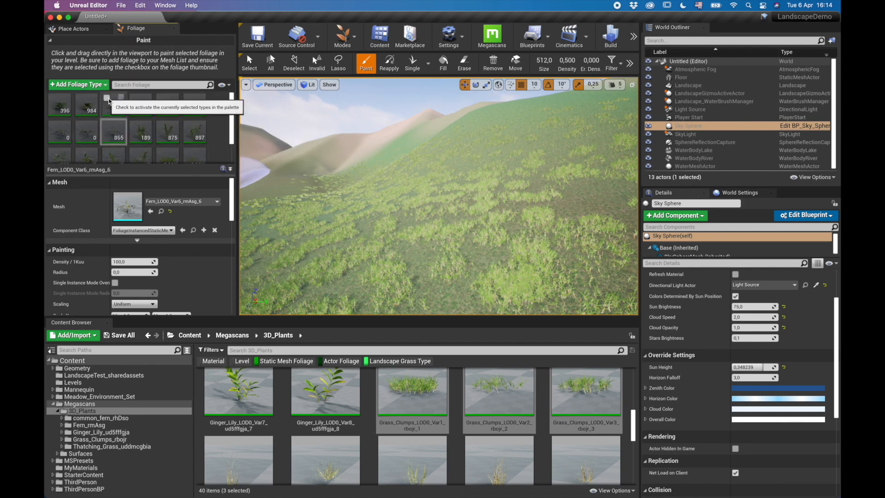
mouse_move(436, 246)
left_mouse_down()
mouse_move(397, 239)
mouse_move(429, 185)
mouse_move(438, 249)
mouse_move(586, 153)
mouse_move(592, 199)
left_mouse_up()
mouse_move(593, 198)
right_mouse_down()
mouse_move(589, 226)
mouse_move(593, 198)
right_mouse_up()
mouse_move(479, 246)
left_mouse_down()
mouse_move(488, 156)
mouse_move(362, 172)
mouse_move(441, 201)
left_mouse_up()
mouse_move(441, 201)
right_mouse_down()
mouse_move(498, 208)
mouse_move(489, 217)
mouse_move(480, 208)
right_mouse_up()
mouse_move(469, 198)
left_mouse_down()
mouse_move(425, 201)
mouse_move(498, 164)
left_mouse_up()
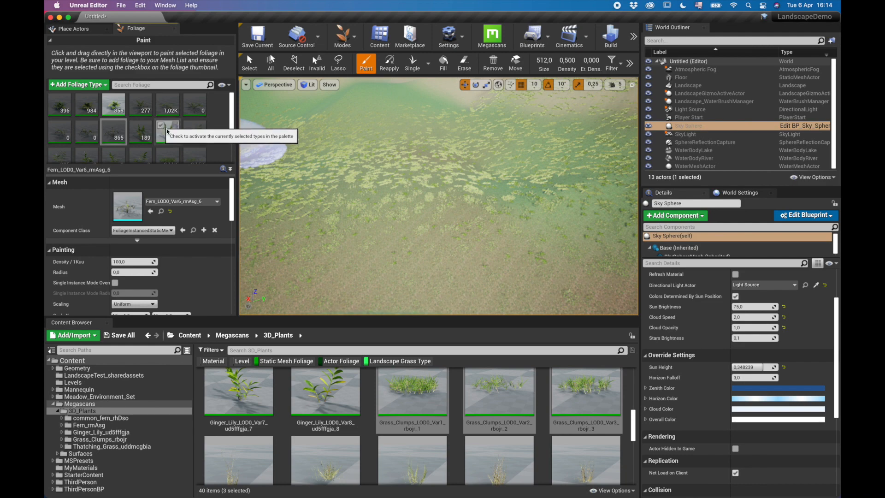
left_click_drag(559, 187, 598, 157)
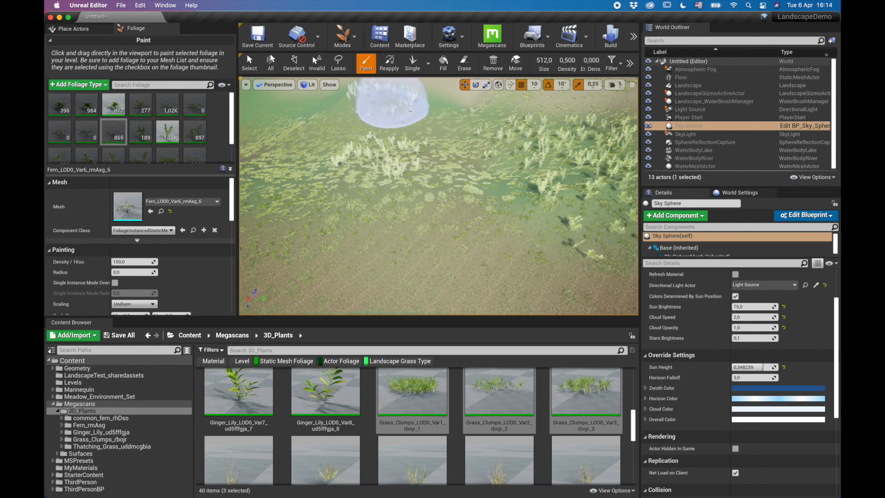
left_click_drag(527, 183, 397, 142)
mouse_move(397, 142)
right_mouse_down()
mouse_move(364, 138)
mouse_move(367, 99)
mouse_move(376, 127)
mouse_move(344, 124)
mouse_move(316, 104)
mouse_move(357, 110)
mouse_move(350, 119)
right_mouse_up()
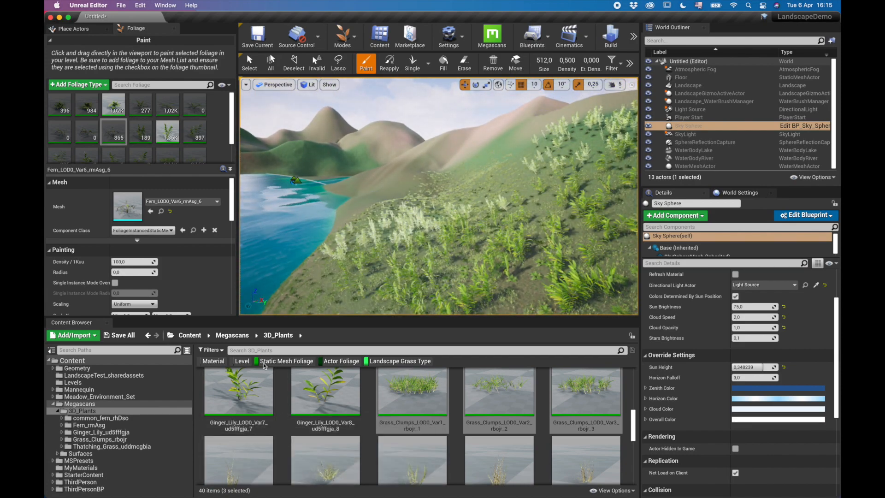
- Open the Environment folder of Meadow_Environment_Set and turn off the Static Mesh Foliage and Landscape Grass Type asset filters
scroll(373, 404, "up", 5)
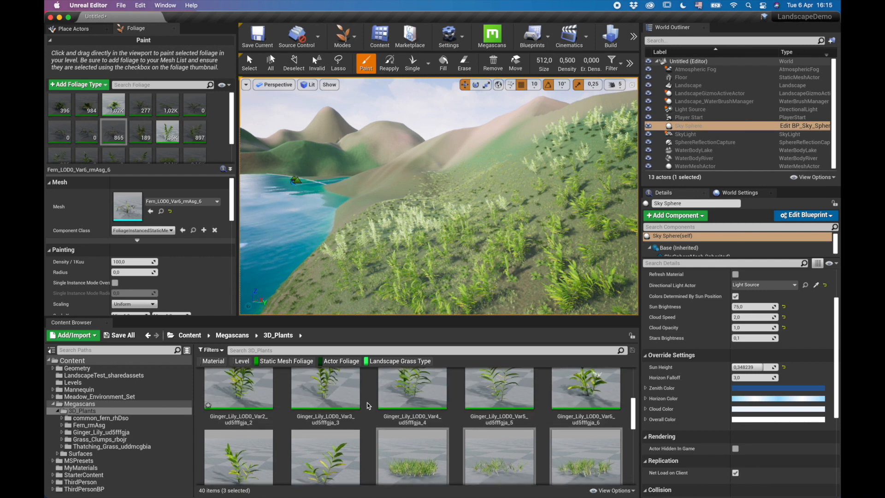
left_click(53, 405)
left_click(71, 397)
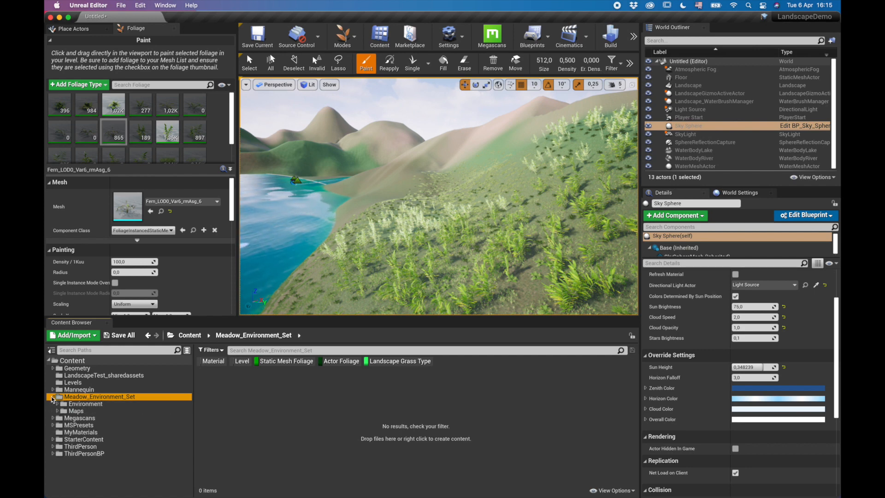
left_click(88, 404)
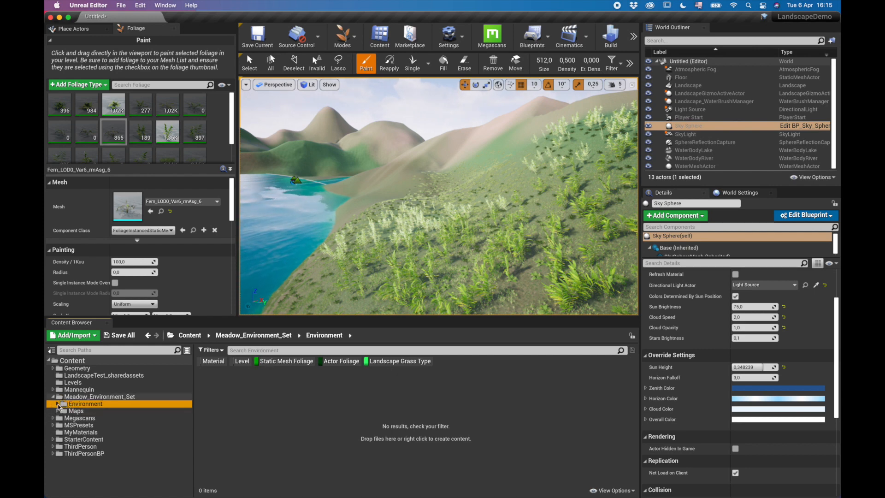
left_click(268, 364)
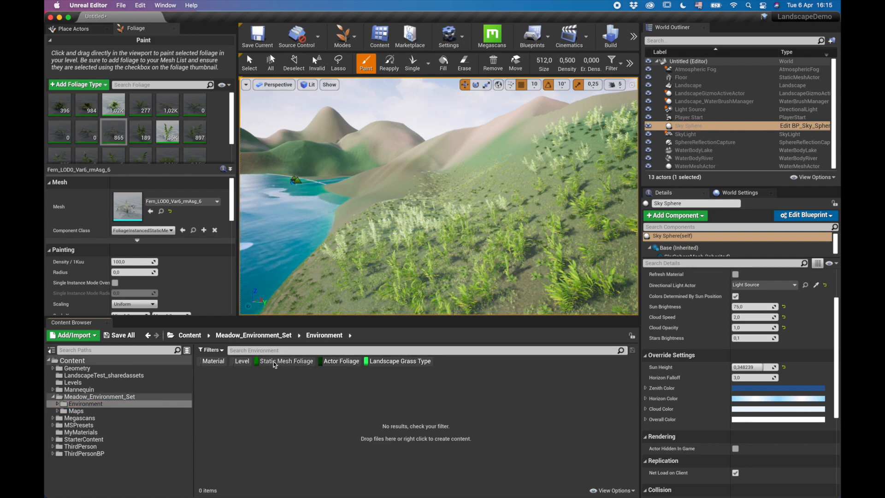
left_click(395, 362)
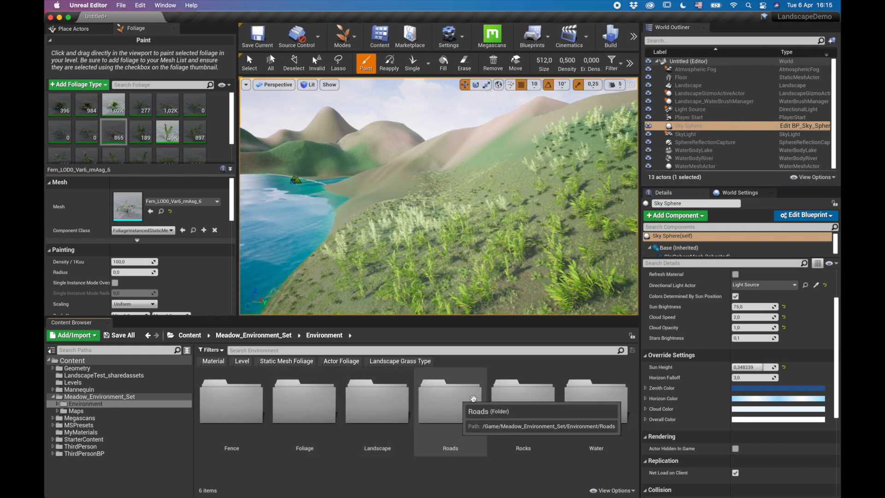
left_click(304, 404)
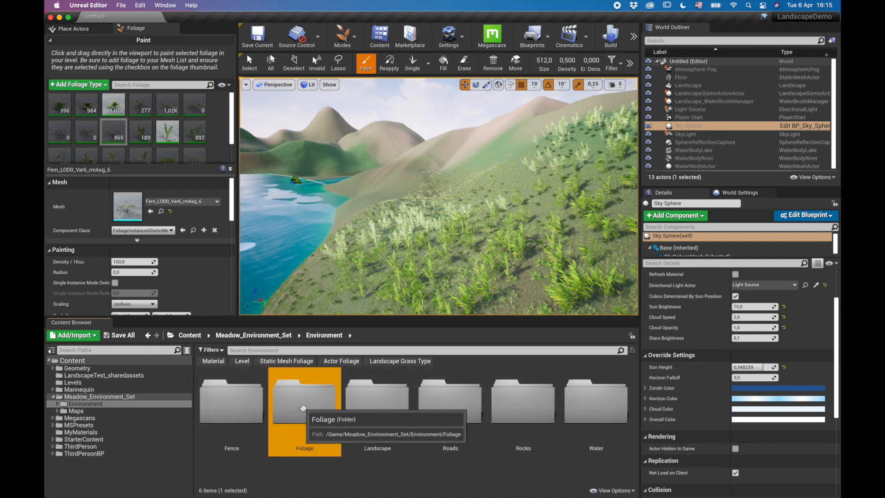
double_click(375, 406)
double_click(305, 401)
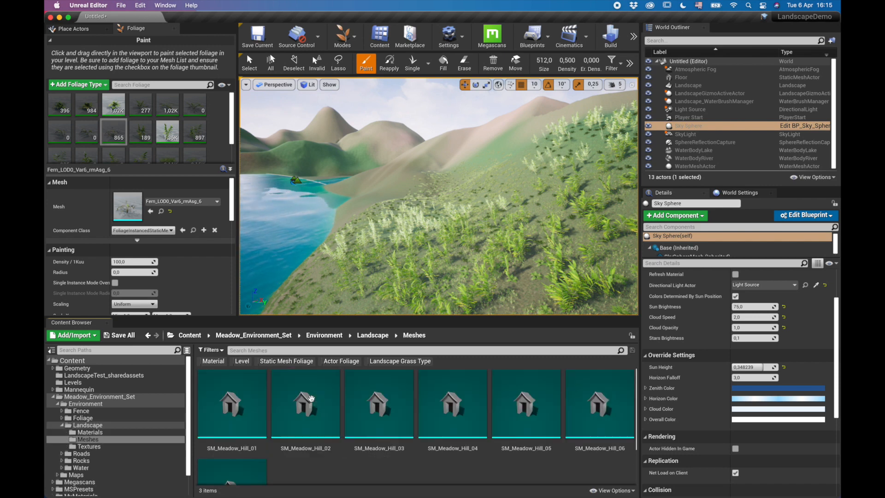
scroll(513, 420, "down", 3)
scroll(512, 420, "up", 3)
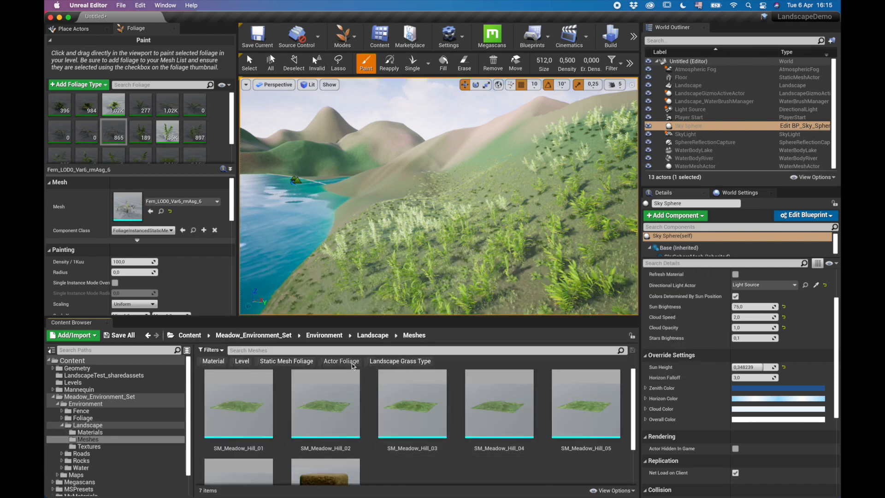
left_click(81, 426)
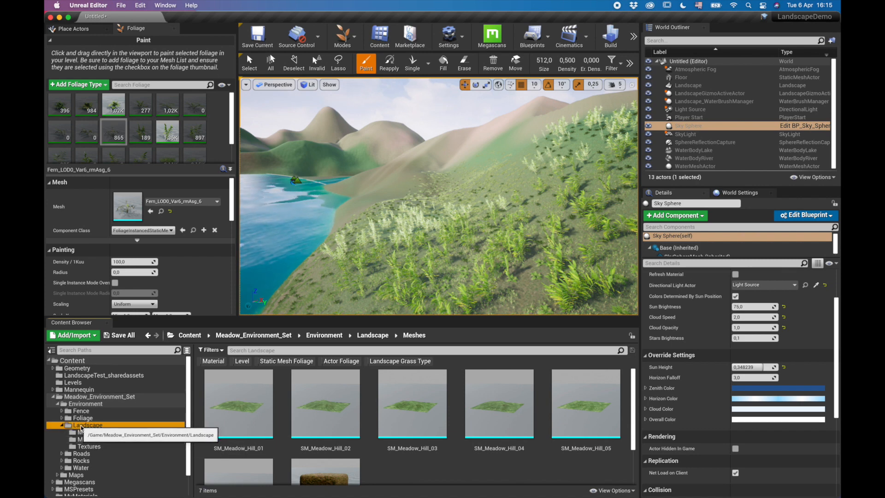
left_click(63, 425)
- Open the Meshes folder inside the meadow set's Foliage folder and locate the poplar plant and tree meshes
double_click(74, 418)
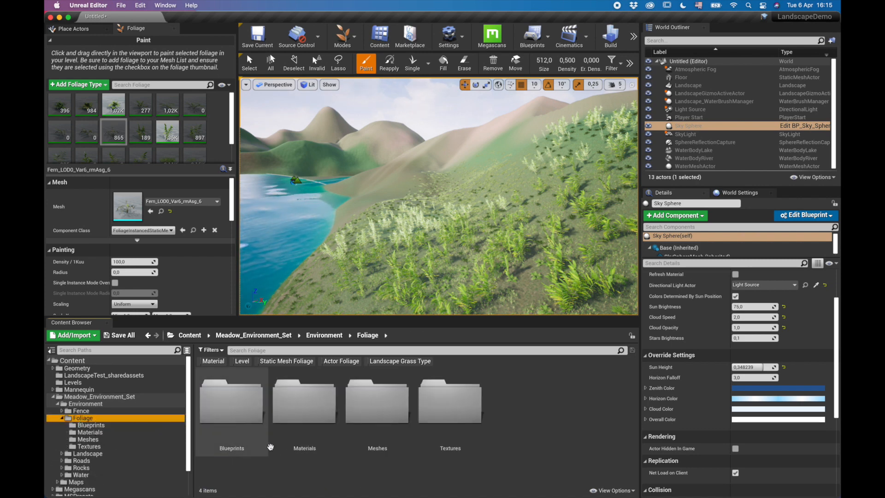
left_click(389, 399)
double_click(389, 398)
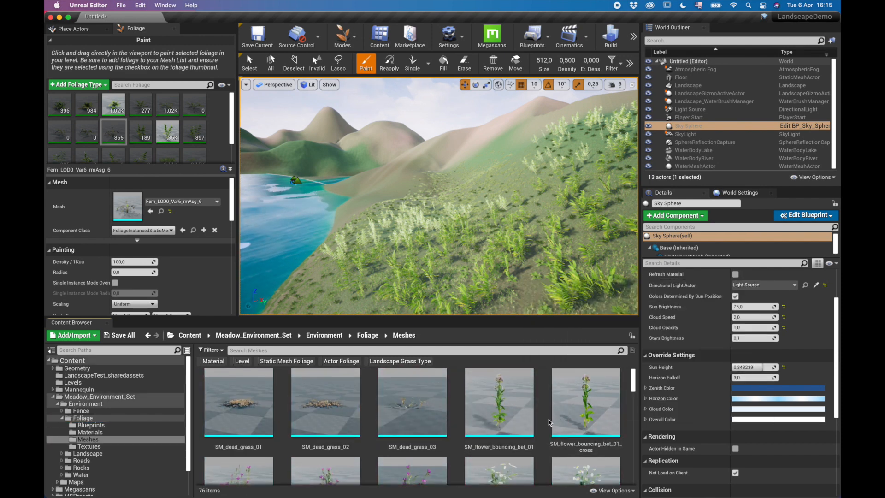
scroll(549, 422, "down", 2)
scroll(549, 422, "down", 5)
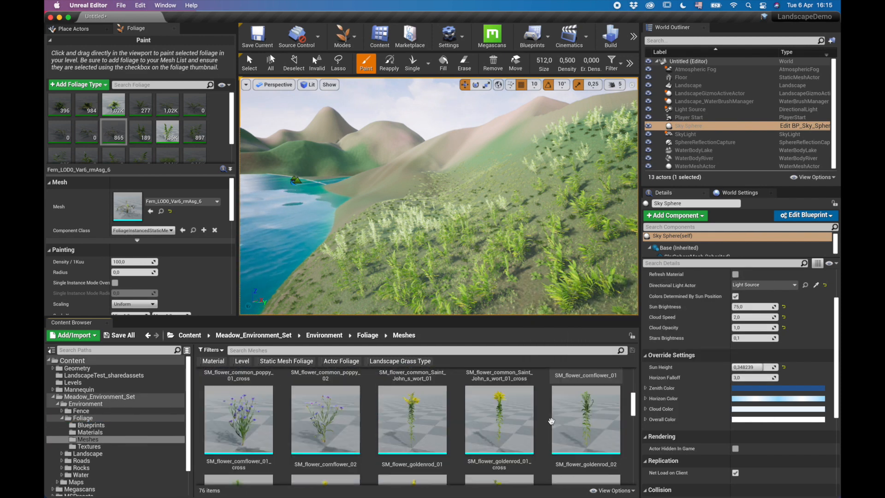
scroll(552, 422, "down", 6)
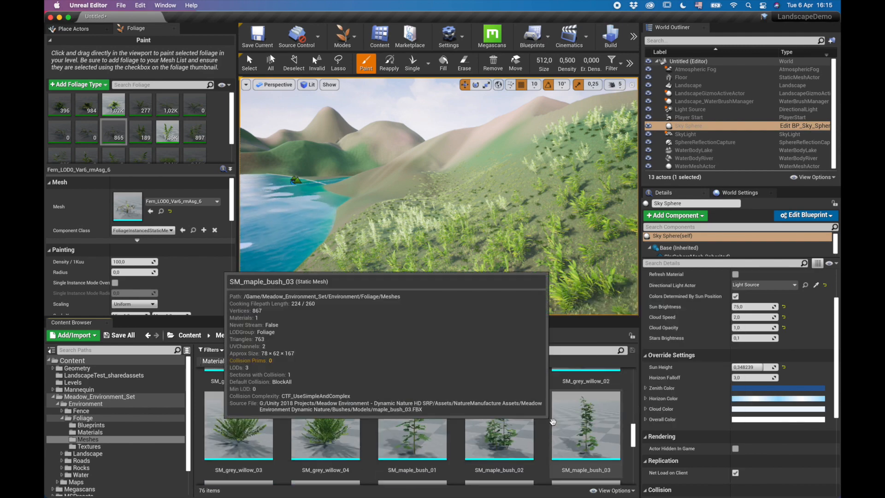
scroll(631, 417, "down", 5)
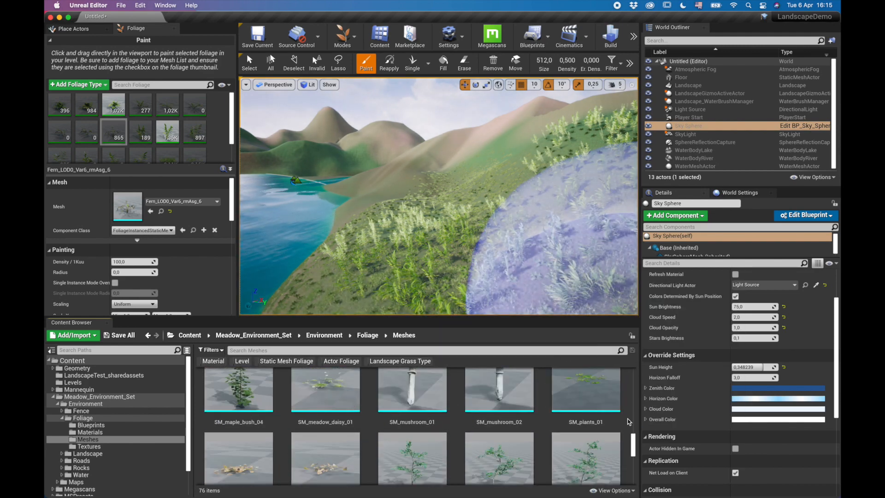
scroll(585, 401, "down", 2)
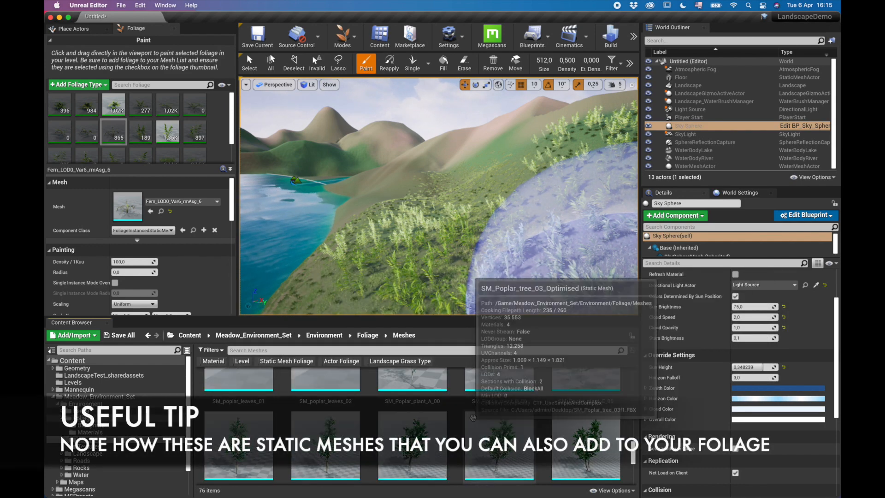
scroll(477, 422, "down", 3)
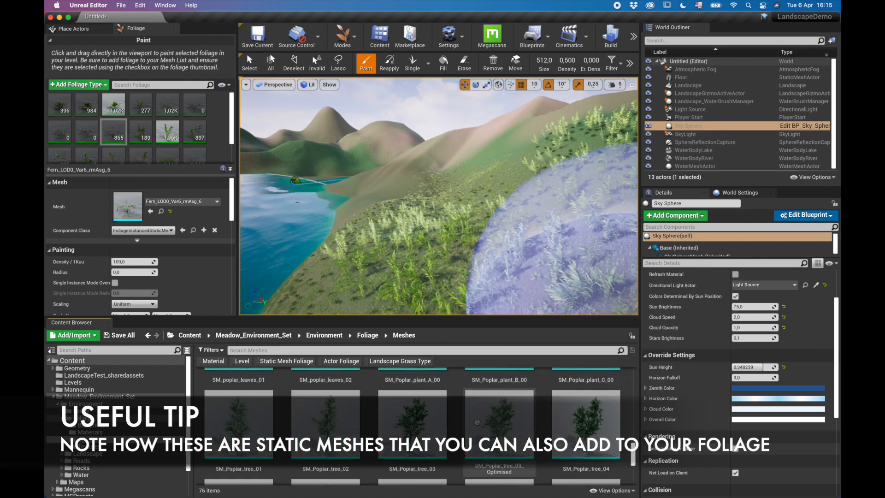
- Add SM_Poplar_plant_A_00, B_00 and C_00 and all SM_Poplar_tree meshes from 01 to 08, including the Optimised versions, to the foliage types
left_click(477, 420)
left_click(436, 406, "ctrl")
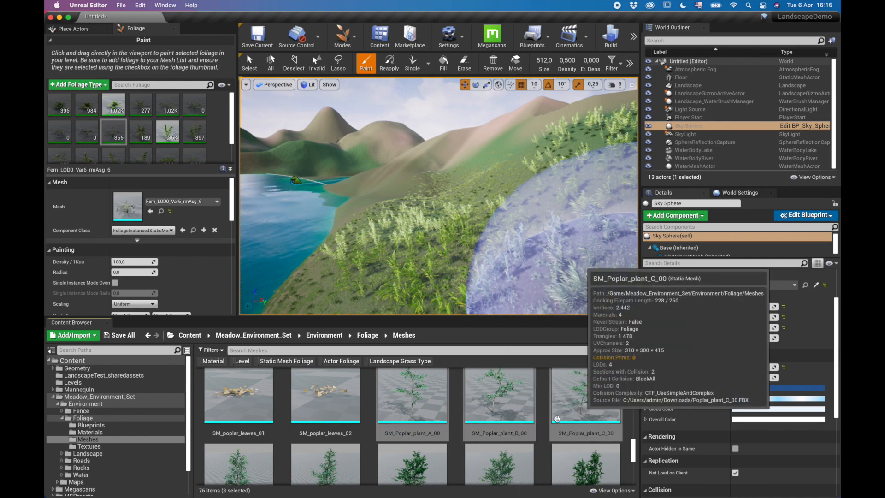
left_click(239, 461, "shift")
left_click(593, 465, "shift")
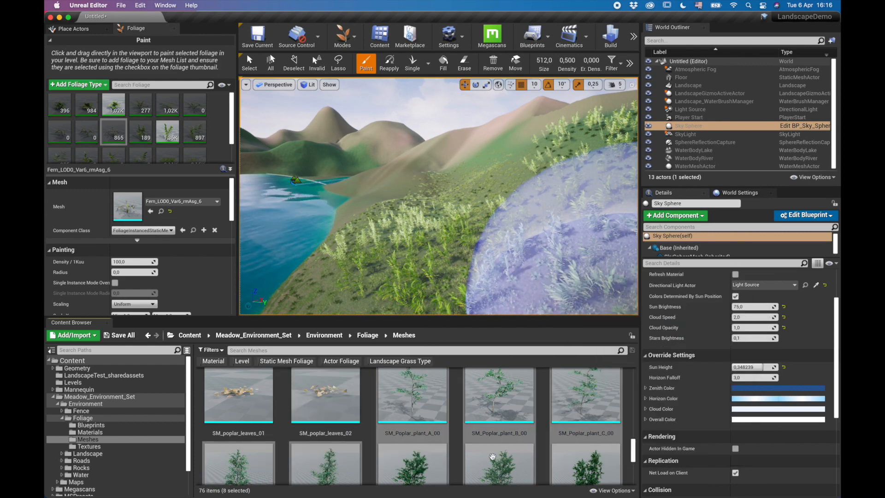
scroll(497, 453, "down", 5)
scroll(518, 452, "down", 2)
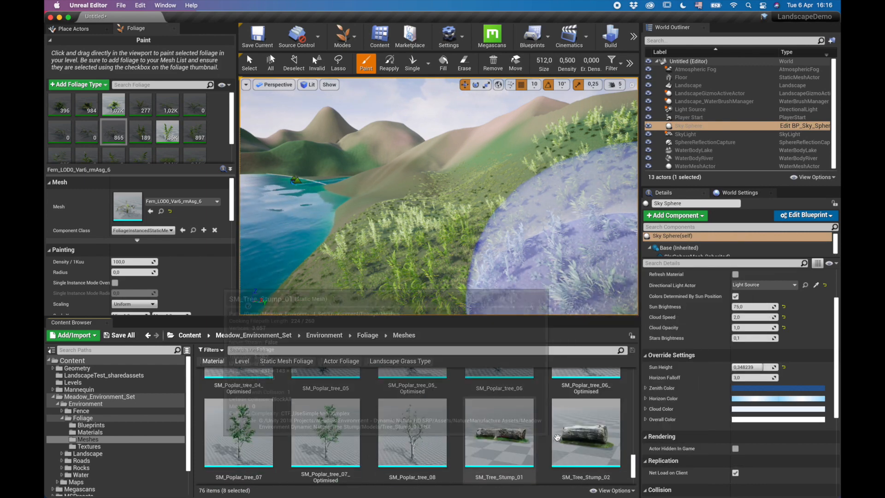
left_click(565, 419, "shift")
scroll(565, 418, "down", 2)
left_click(436, 429, "shift")
scroll(489, 429, "up", 3)
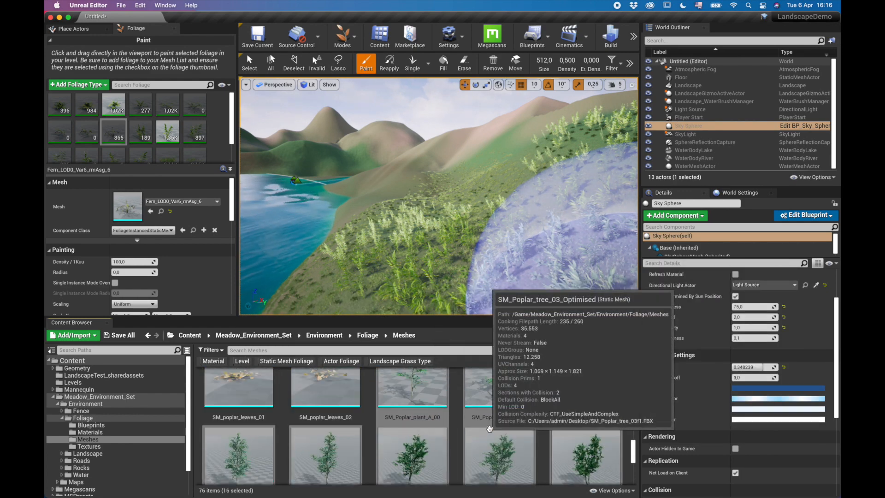
scroll(461, 438, "up", 5)
left_click_drag(432, 450, 158, 152)
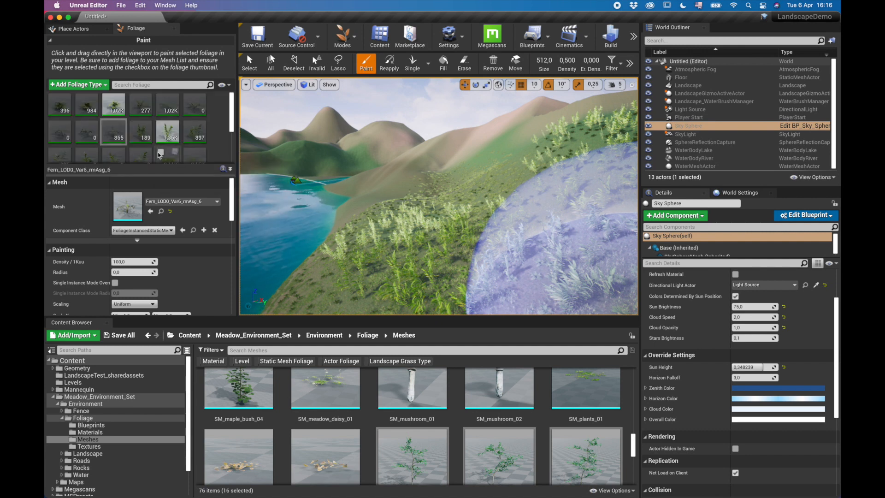
- Deactivate the fern and ginger lily foliage types, leaving only the poplar meshes active for painting
scroll(143, 130, "up", 3)
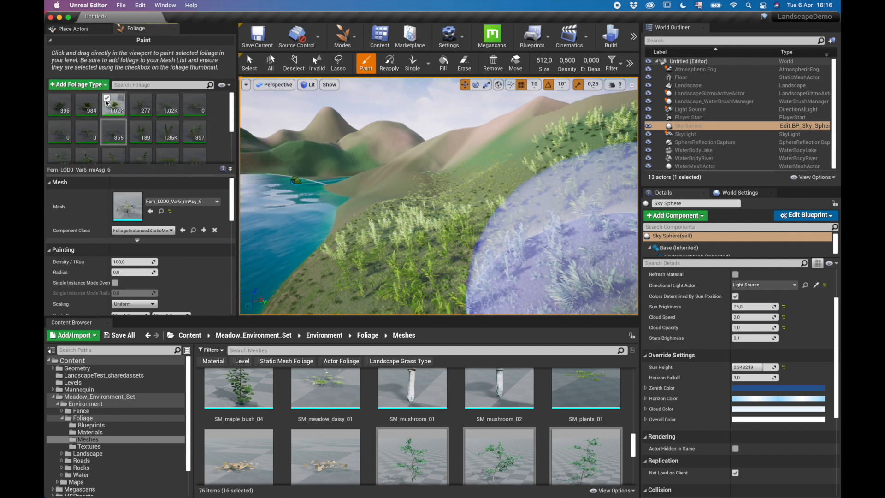
left_click(220, 119)
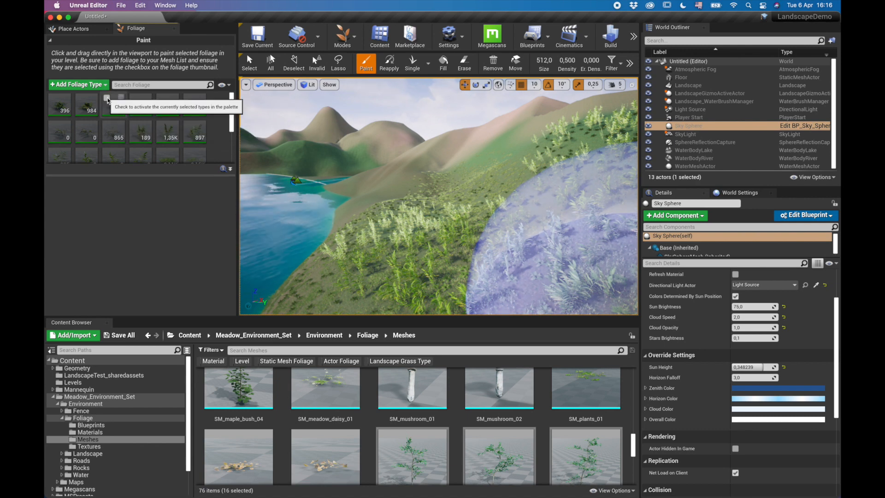
scroll(190, 122, "down", 2)
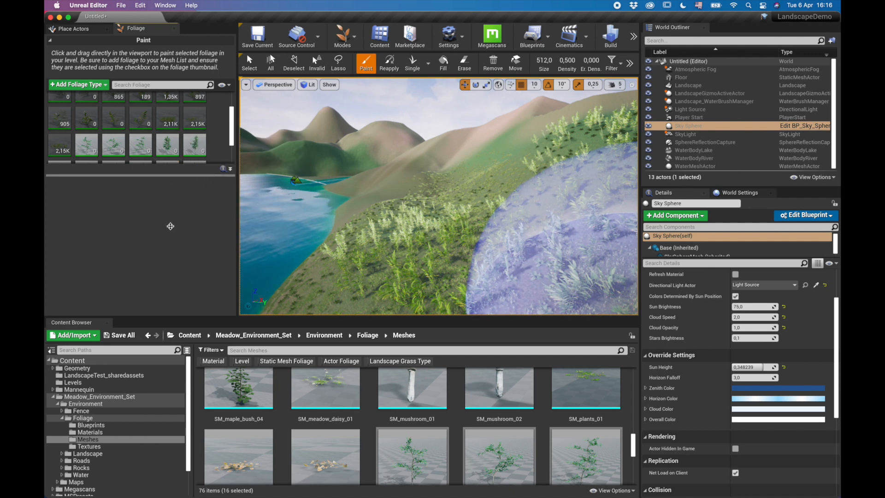
- Deactivate the other poplar foliage types, leaving only SM_Poplar_tree_06 active for painting
left_click_drag(170, 226, 168, 276)
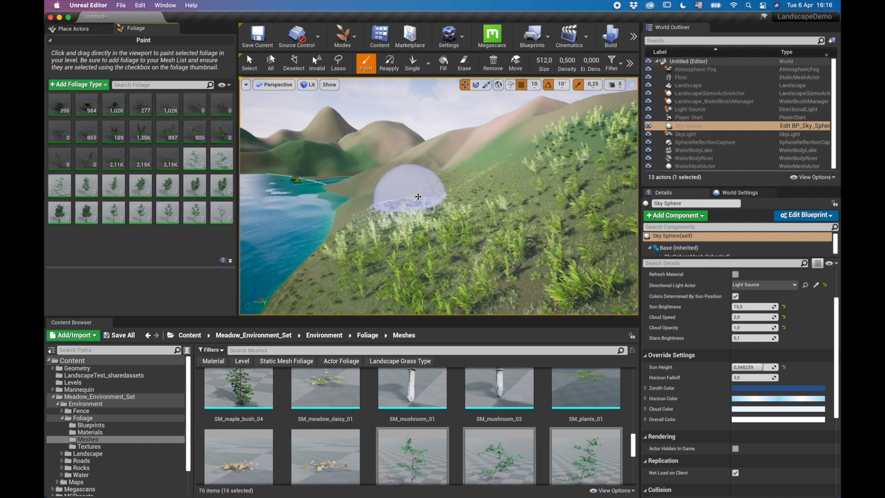
right_click_drag(405, 182, 443, 208)
mouse_move(190, 162)
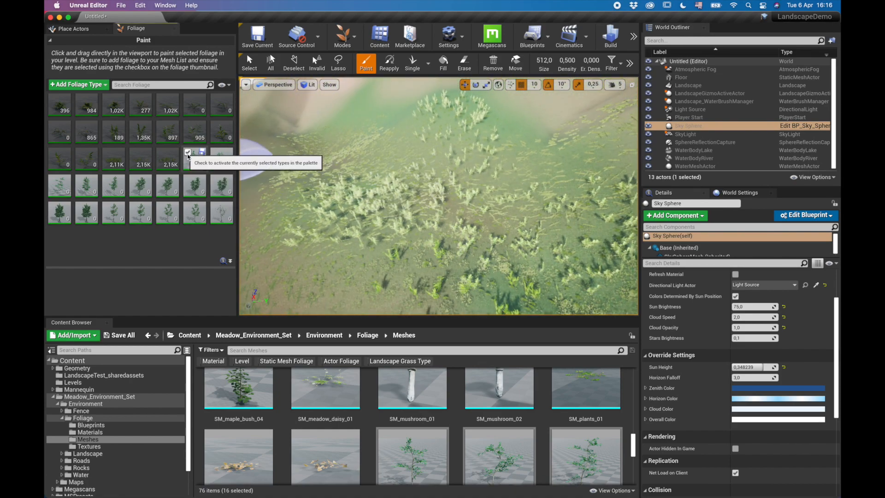
mouse_move(215, 182)
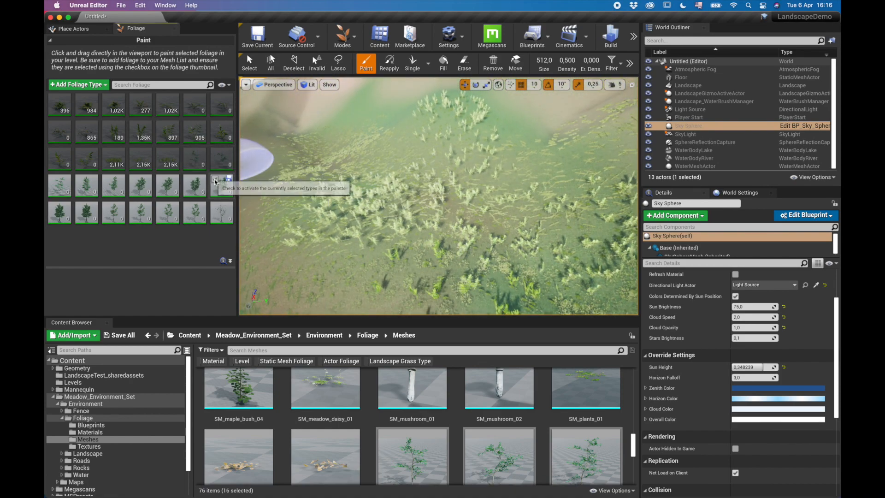
mouse_move(190, 212)
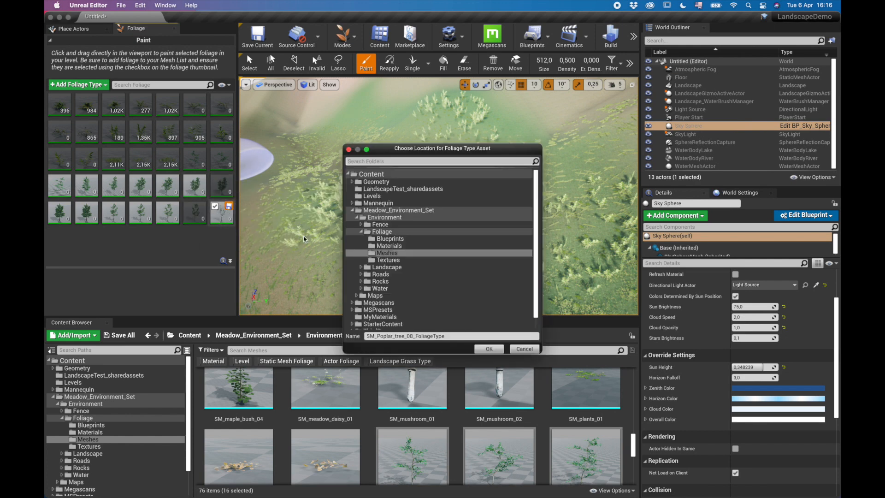
left_click(532, 351)
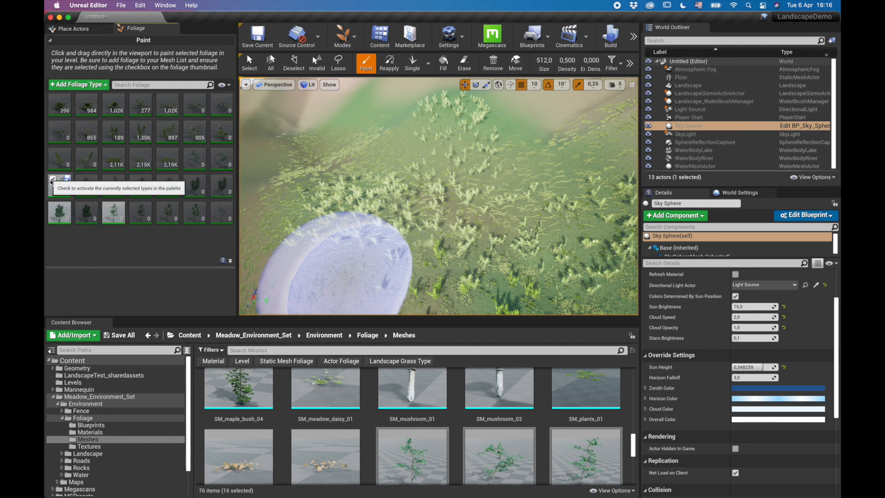
- Set the painting density of SM_Poplar_tree_06 to 1 and its radius to 200
left_click(114, 215)
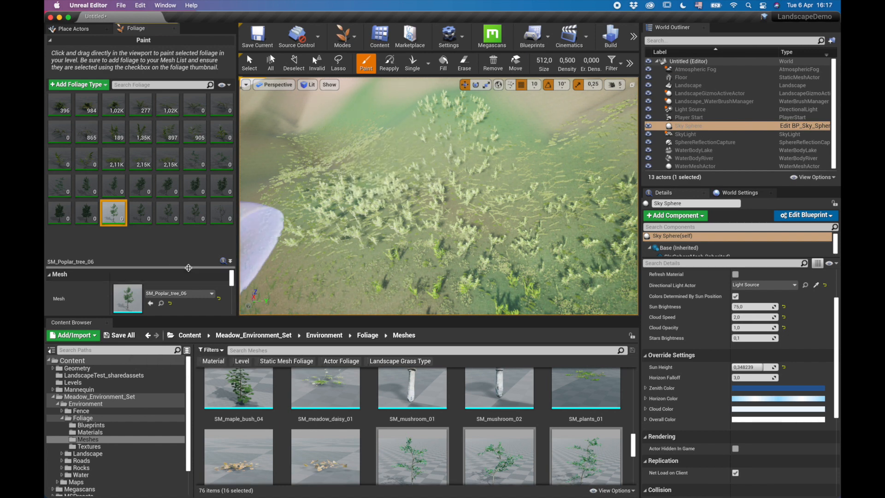
left_click_drag(200, 199, 200, 127)
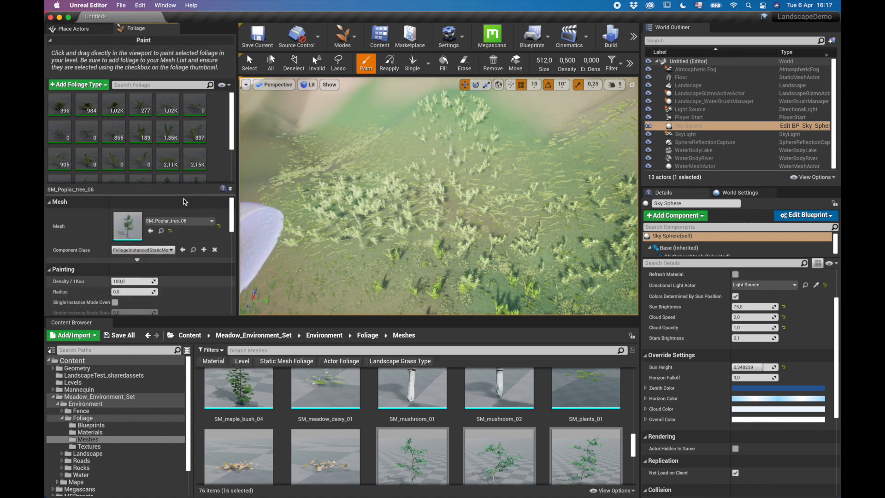
scroll(167, 268, "down", 3)
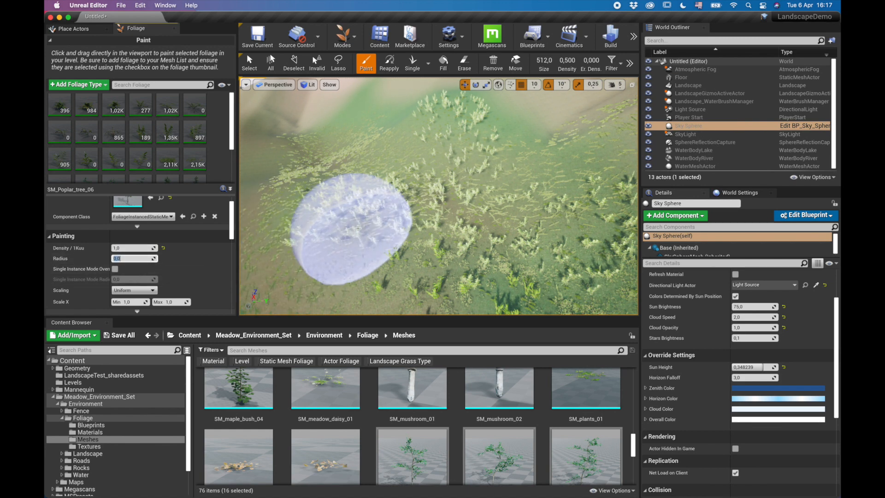
- Try painting SM_Poplar_tree_06 trees over the flower-covered slope beside the lake with the 200 radius
key("s")
mouse_move(403, 215)
right_mouse_down()
mouse_move(449, 184)
mouse_move(346, 218)
right_mouse_up()
mouse_move(345, 217)
left_mouse_down()
mouse_move(356, 192)
mouse_move(565, 198)
left_mouse_up()
mouse_move(446, 222)
right_mouse_down()
mouse_move(418, 180)
mouse_move(429, 194)
mouse_move(455, 198)
mouse_move(500, 182)
mouse_move(431, 229)
right_mouse_up()
key("d")
key("a")
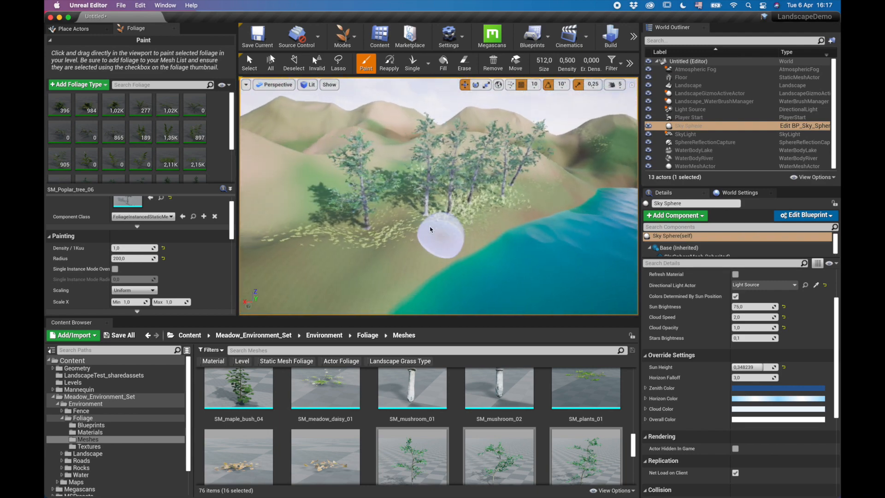
mouse_move(361, 200)
left_mouse_down()
mouse_move(277, 230)
mouse_move(385, 212)
mouse_move(384, 226)
left_mouse_up()
mouse_move(307, 288)
right_mouse_down()
mouse_move(300, 279)
mouse_move(316, 257)
right_mouse_up()
key("s")
right_click_drag(439, 197, 346, 197)
key("d")
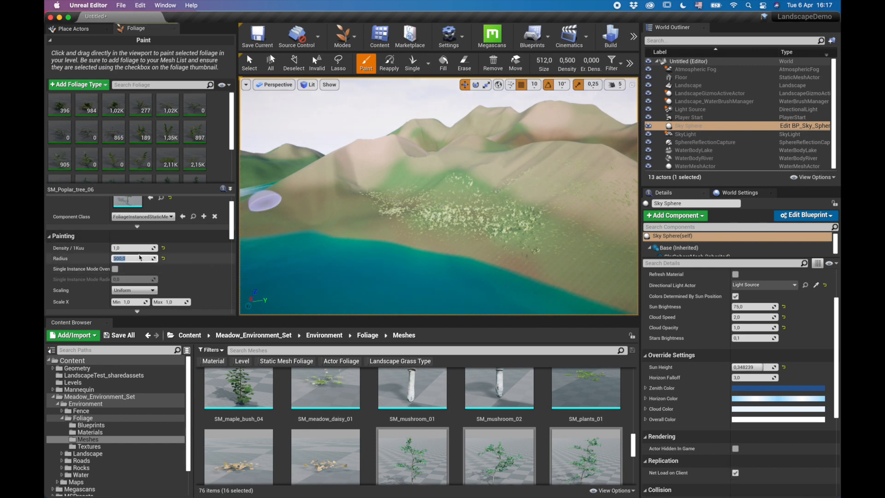
- Set the radius of SM_Poplar_tree_06 to 500, enlarge the brush to about 1498 and paint trees on the lakeside slope
right_click_drag(318, 251, 276, 249)
right_click_drag(284, 273, 256, 275)
key("bracketright")
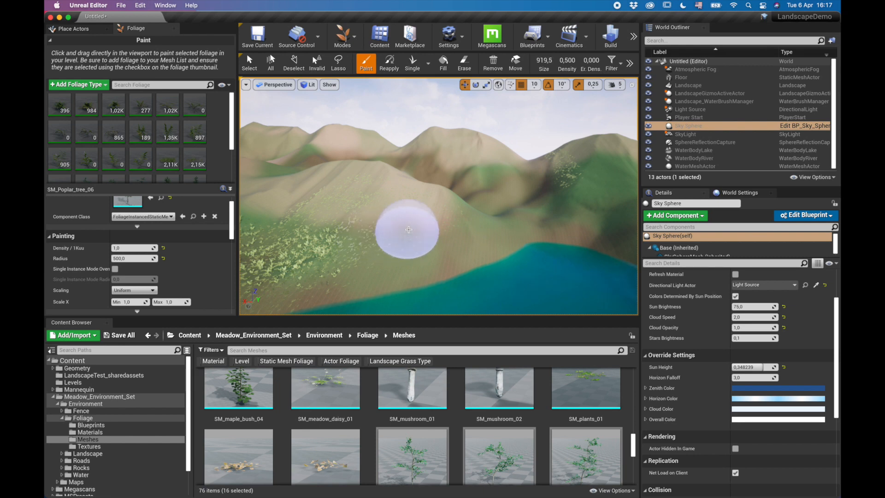
left_click_drag(416, 222, 296, 240)
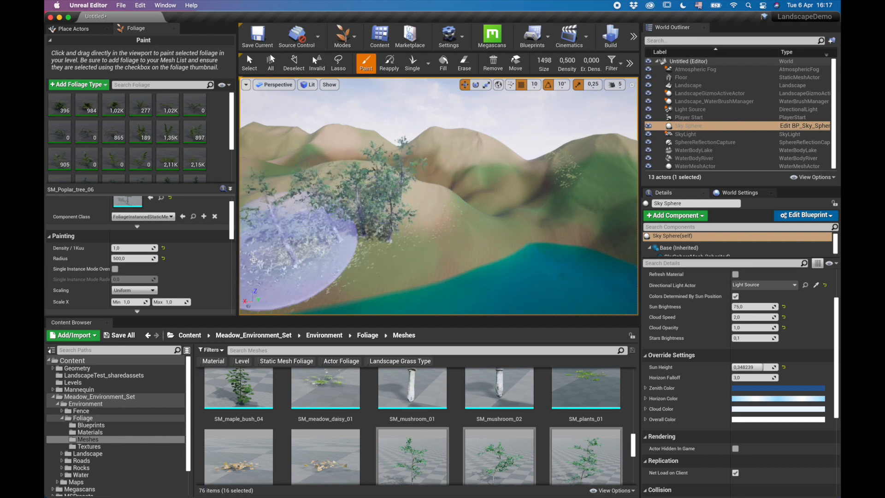
- Paint more SM_Poplar_tree_06 trees along the ridge and slopes above the lake
key("s")
right_click_drag(536, 164, 512, 177)
mouse_move(535, 164)
left_mouse_down()
mouse_move(543, 188)
mouse_move(466, 199)
mouse_move(276, 185)
left_mouse_up()
right_click_drag(276, 184, 279, 183)
mouse_move(409, 207)
right_mouse_down()
mouse_move(334, 210)
mouse_move(376, 228)
mouse_move(401, 221)
mouse_move(397, 209)
mouse_move(268, 206)
right_mouse_up()
key("w")
key("w")
key("s")
mouse_move(432, 227)
left_mouse_down()
mouse_move(358, 276)
mouse_move(453, 189)
mouse_move(404, 198)
mouse_move(400, 218)
left_mouse_up()
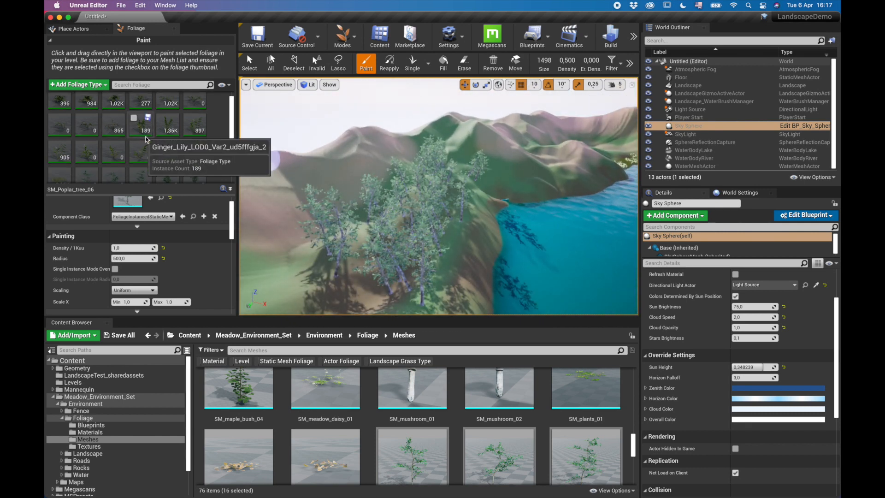
- Activate SM_Poplar_tree_05 as a second tree and set its density to 1 and radius to 1000
scroll(136, 142, "down", 3)
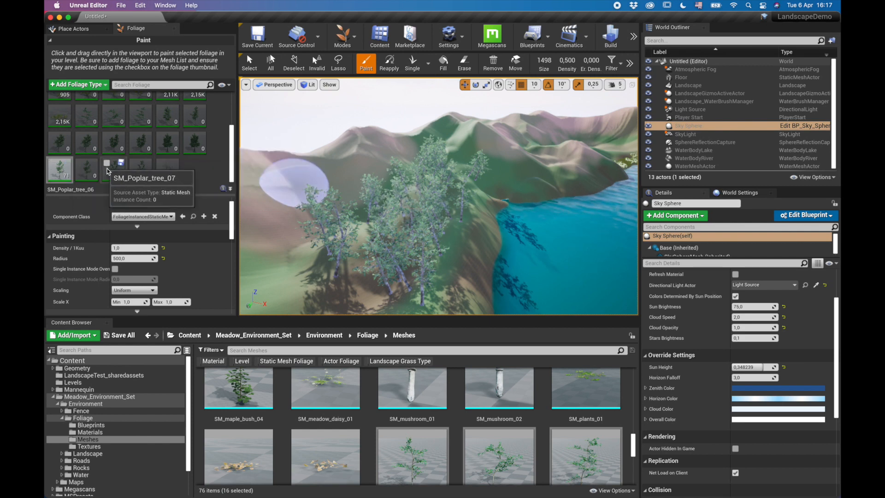
left_click(161, 137)
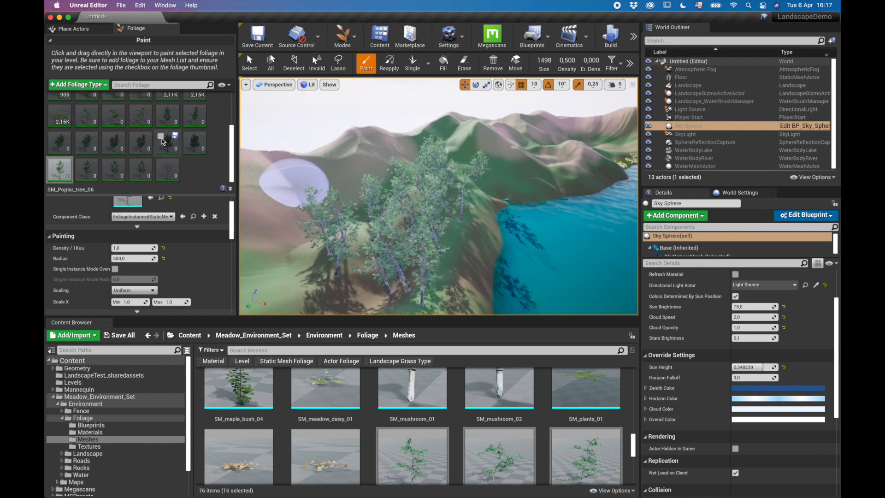
left_click(167, 148)
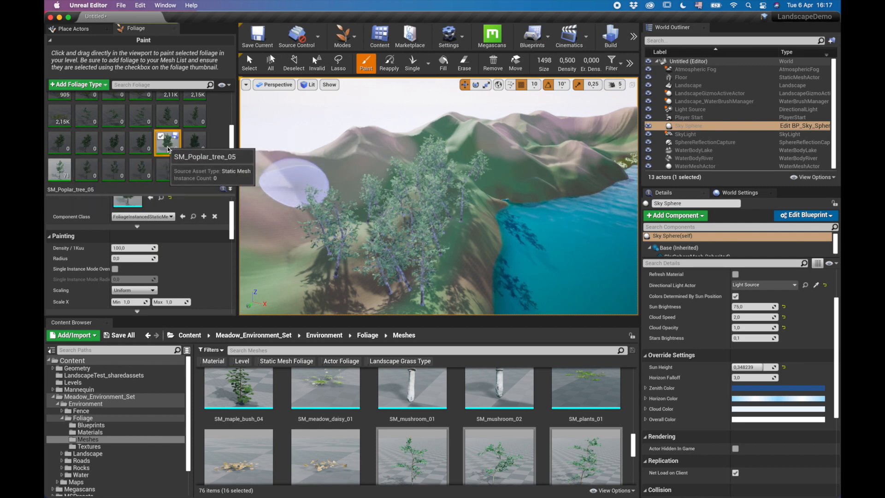
left_click(118, 248)
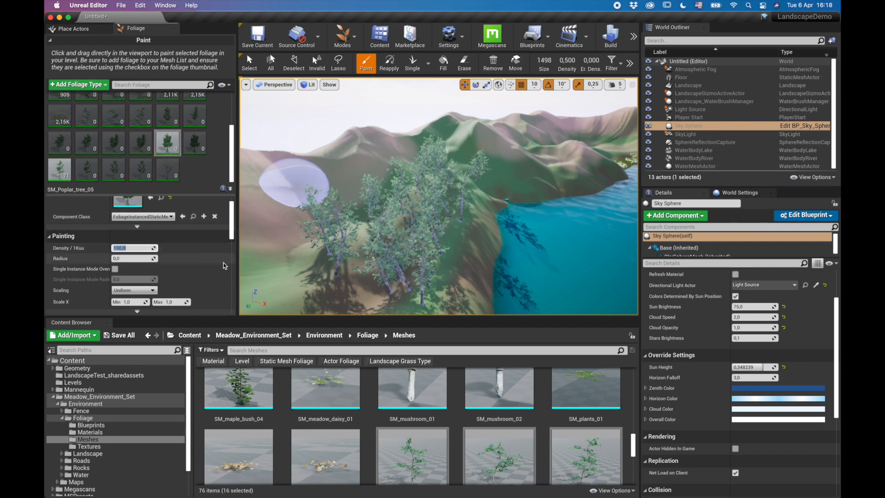
type("1")
key("Return")
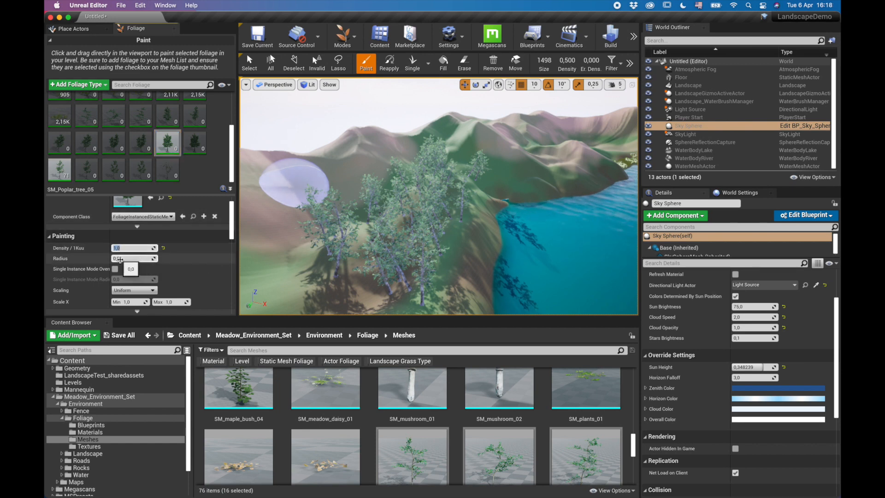
left_click(133, 261)
type("100")
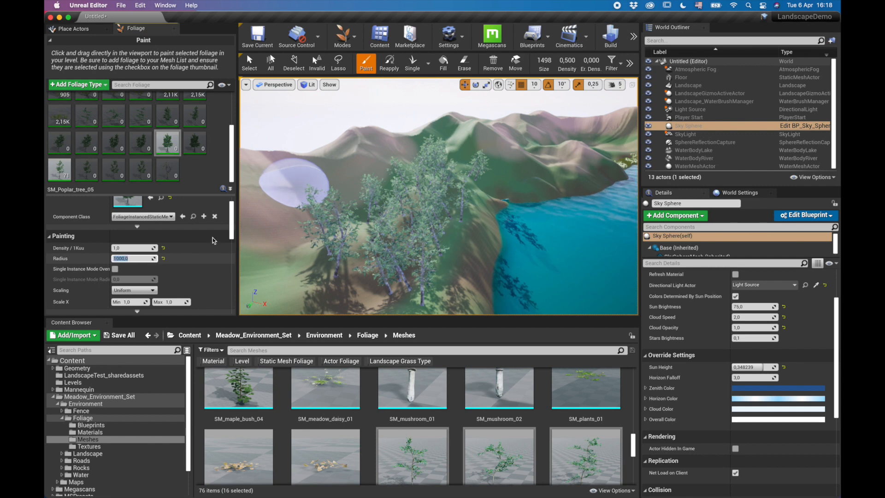
- Paint a mixed forest of SM_Poplar_tree_05 and SM_Poplar_tree_06 over the hillsides around the lake
right_click_drag(424, 196, 396, 221)
right_click_drag(574, 203, 542, 161)
mouse_move(541, 160)
left_mouse_down()
mouse_move(287, 237)
mouse_move(398, 208)
left_mouse_up()
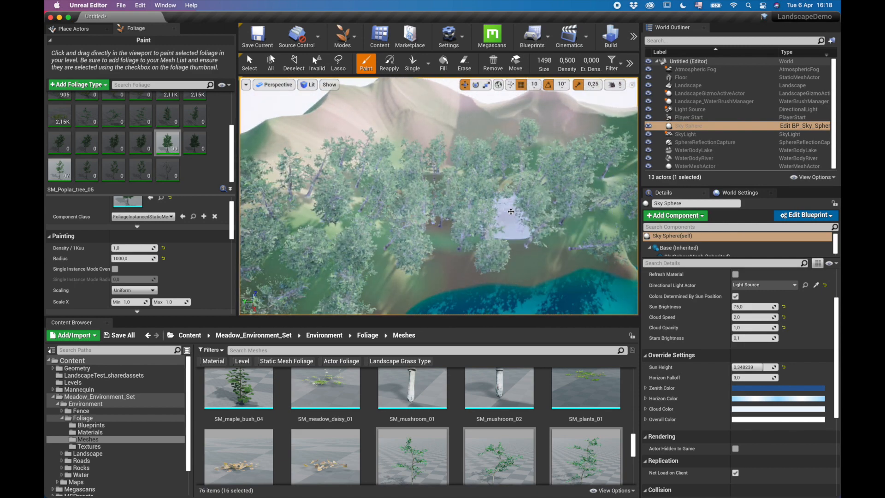
mouse_move(511, 212)
right_mouse_down()
mouse_move(613, 185)
mouse_move(623, 173)
mouse_move(593, 178)
mouse_move(595, 192)
mouse_move(581, 182)
mouse_move(531, 208)
mouse_move(585, 178)
mouse_move(604, 180)
mouse_move(523, 187)
right_mouse_up()
key("s")
key("w")
left_click_drag(523, 187, 473, 211)
mouse_move(473, 212)
right_mouse_down()
mouse_move(433, 221)
mouse_move(436, 249)
mouse_move(465, 214)
mouse_move(530, 201)
right_mouse_up()
key("s")
left_click(470, 189)
right_click_drag(471, 189, 436, 166)
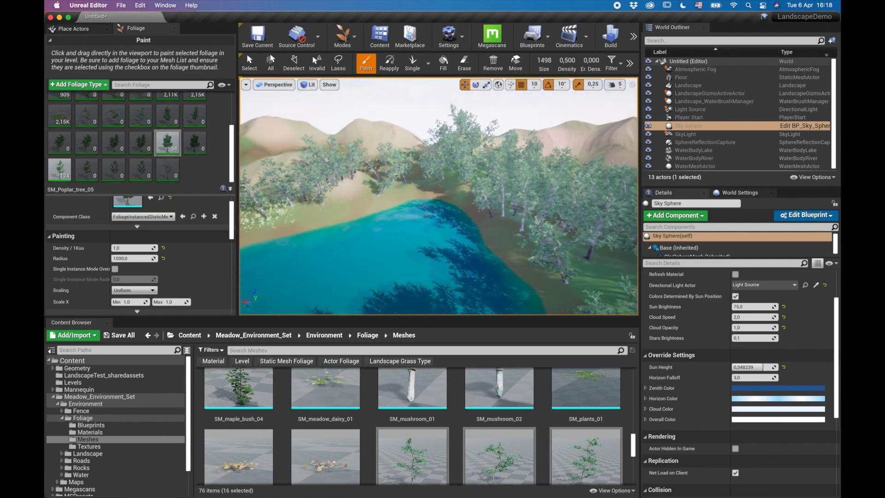
- Paint both poplar types over the bare headland between the river and the lake and along the adjoining shore
right_click_drag(461, 212, 405, 242)
right_click_drag(438, 208, 544, 205)
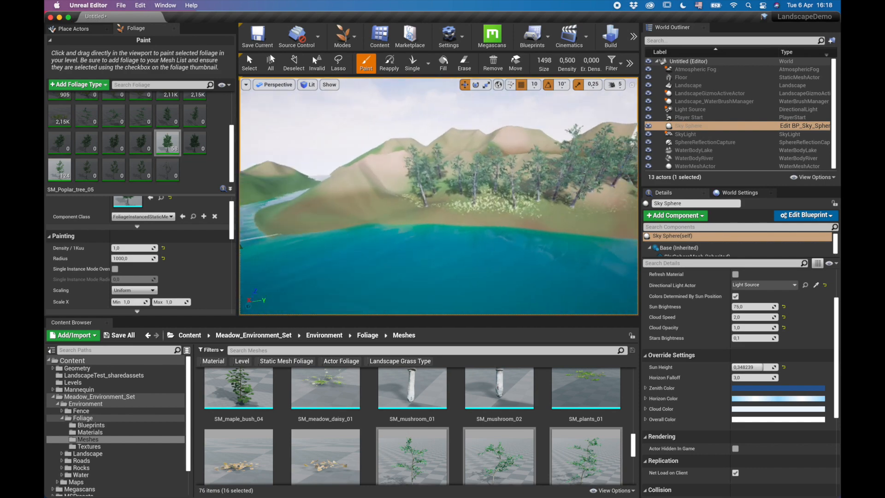
mouse_move(393, 208)
right_mouse_down()
mouse_move(454, 207)
mouse_move(453, 200)
mouse_move(354, 200)
right_mouse_up()
left_click(395, 204)
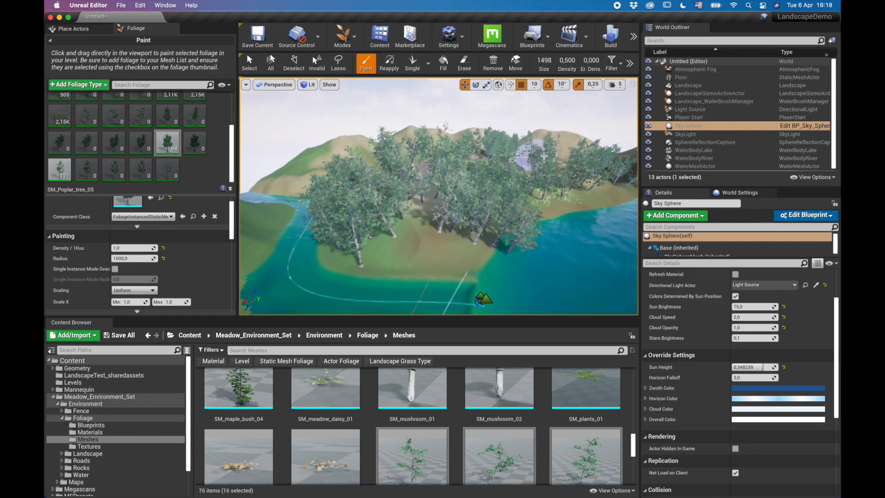
left_click(545, 156)
mouse_move(373, 287)
right_mouse_down()
mouse_move(485, 285)
mouse_move(443, 287)
right_mouse_up()
left_click(543, 194)
mouse_move(543, 194)
right_mouse_down()
mouse_move(613, 202)
mouse_move(622, 189)
mouse_move(443, 194)
right_mouse_up()
left_click(547, 189)
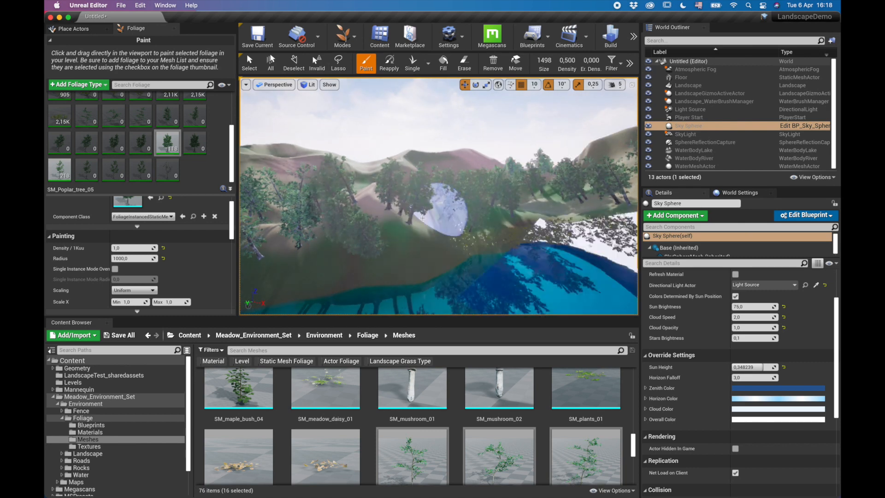
- Fill the remaining gaps on the hills around the lake with both poplar types
left_click(383, 187)
left_click(465, 198)
left_click(415, 222)
mouse_move(411, 214)
right_mouse_down()
mouse_move(535, 221)
mouse_move(397, 203)
right_mouse_up()
mouse_move(323, 184)
left_mouse_down()
mouse_move(389, 151)
mouse_move(466, 152)
mouse_move(429, 188)
left_mouse_up()
mouse_move(383, 154)
left_mouse_down()
mouse_move(464, 178)
mouse_move(588, 184)
left_mouse_up()
mouse_move(529, 183)
right_mouse_down()
mouse_move(600, 185)
mouse_move(489, 217)
mouse_move(471, 185)
mouse_move(412, 190)
right_mouse_up()
left_click(412, 189)
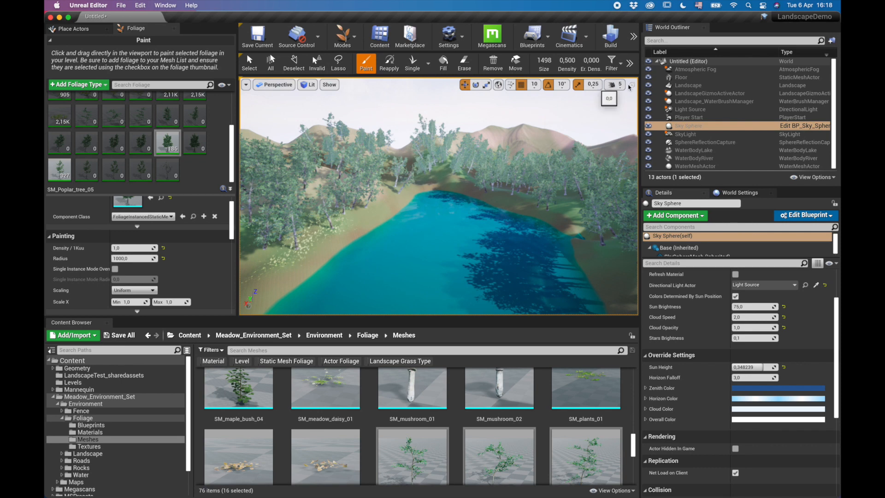
- Return to Select mode and play-test the level, walking the character out of the lake along the planted shore
key("shift+1")
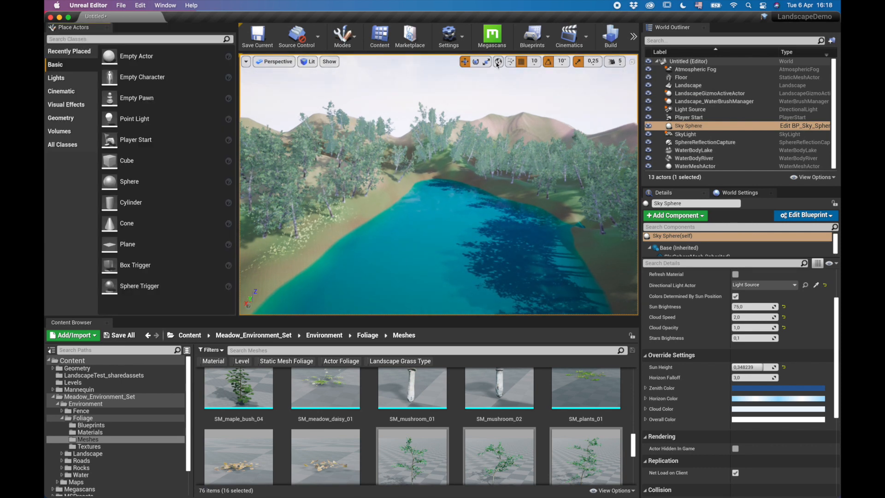
left_click(634, 36)
left_click(653, 67)
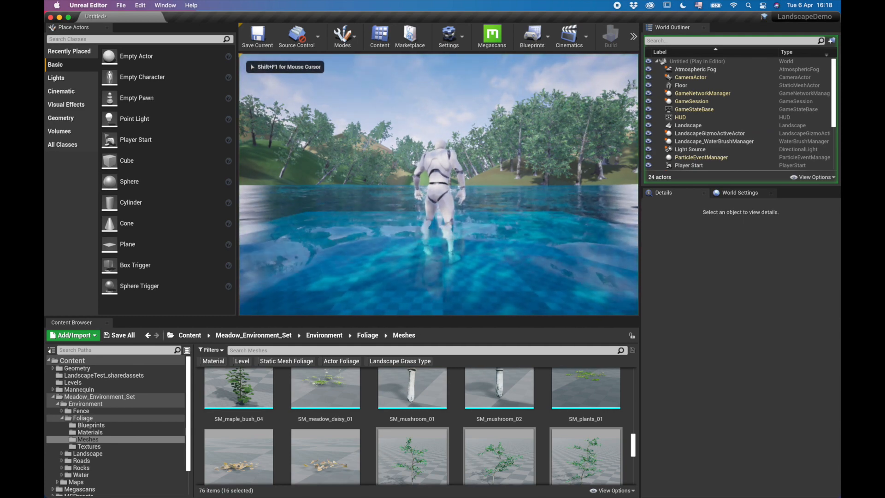
left_click(456, 207)
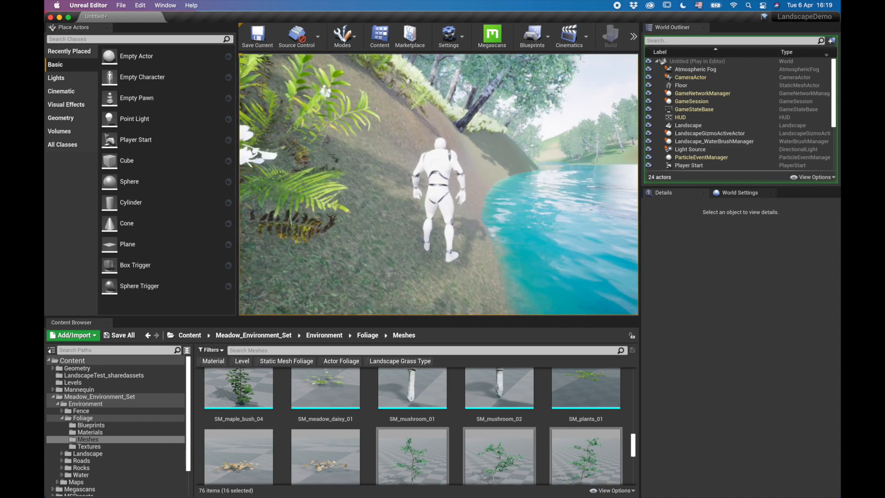
key("Escape")
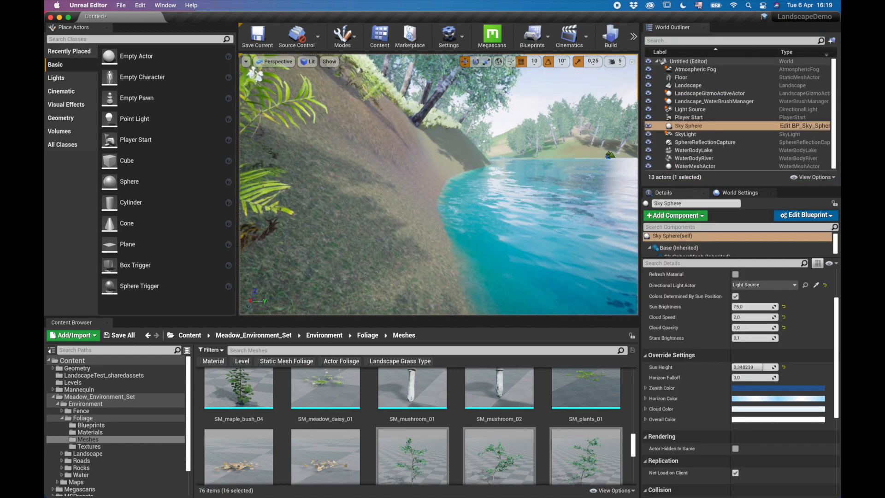
- Open the Meshes folder inside the meadow set's Rocks folder and locate the rock meshes around SM_m_rock_03
right_click_drag(438, 184, 376, 236)
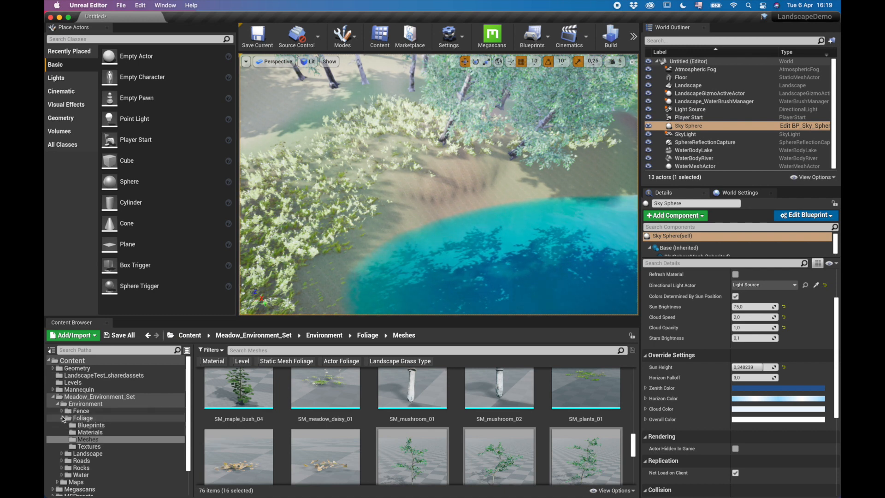
left_click(85, 404)
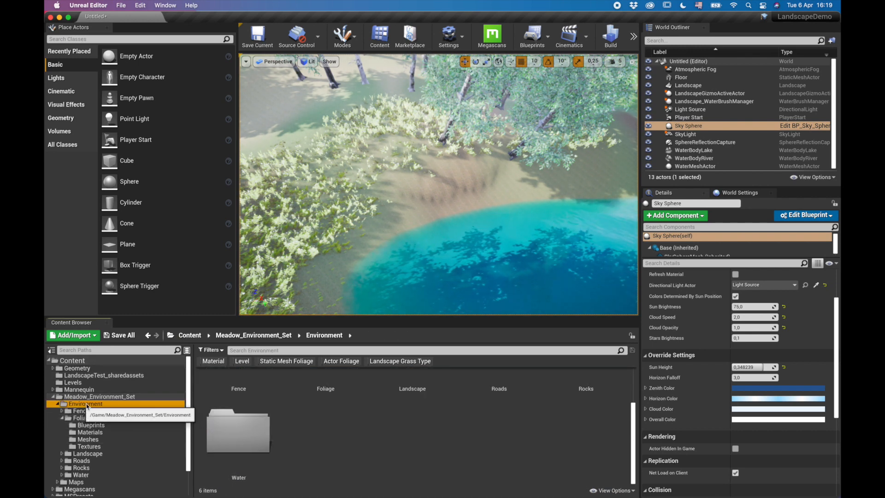
left_click(558, 410)
double_click(558, 410)
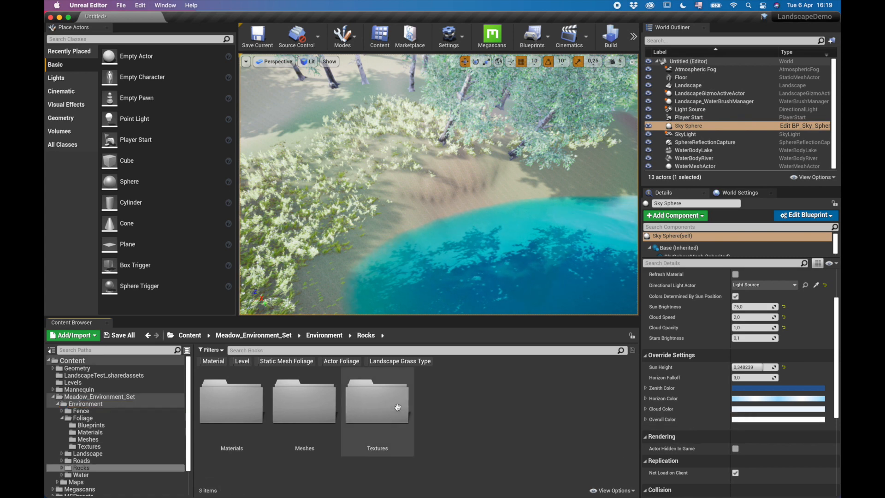
double_click(316, 397)
scroll(531, 418, "down", 2)
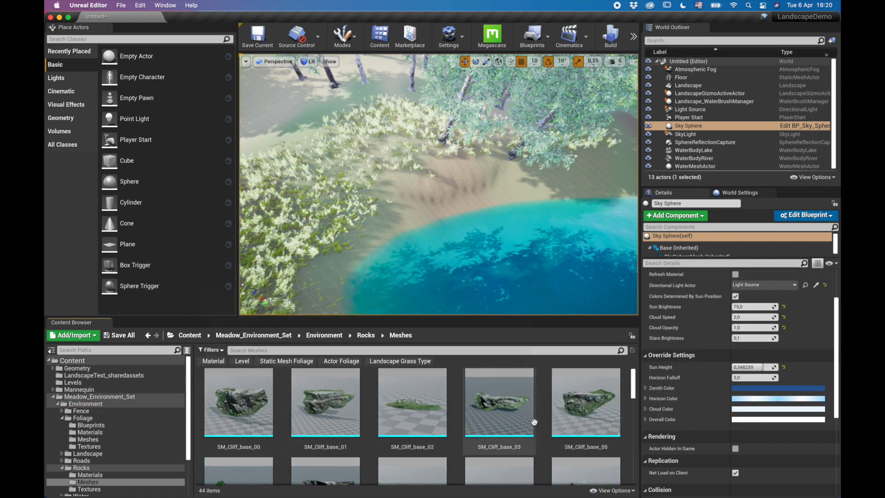
scroll(516, 415, "down", 5)
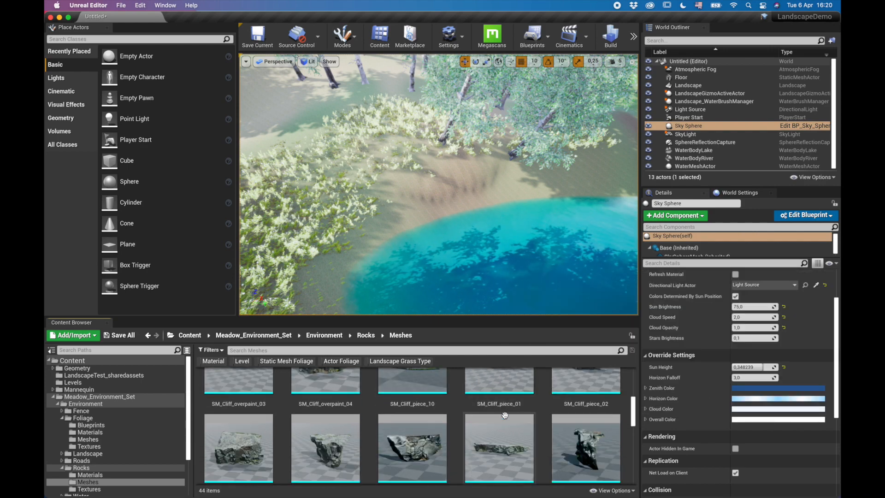
scroll(505, 415, "down", 3)
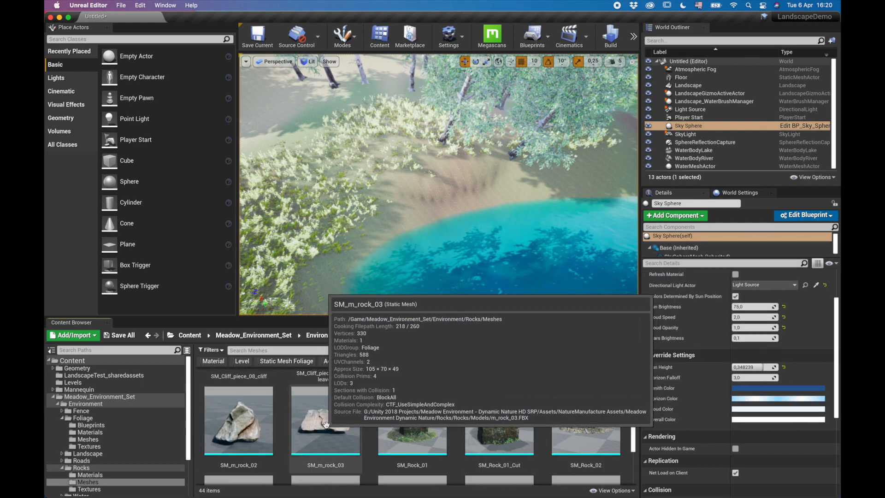
- Place SM_m_rock_03 on the bare sandy shore by the lake and SM_m_rock_02 close beside it
left_click_drag(324, 422, 419, 207)
scroll(437, 215, "up", 10)
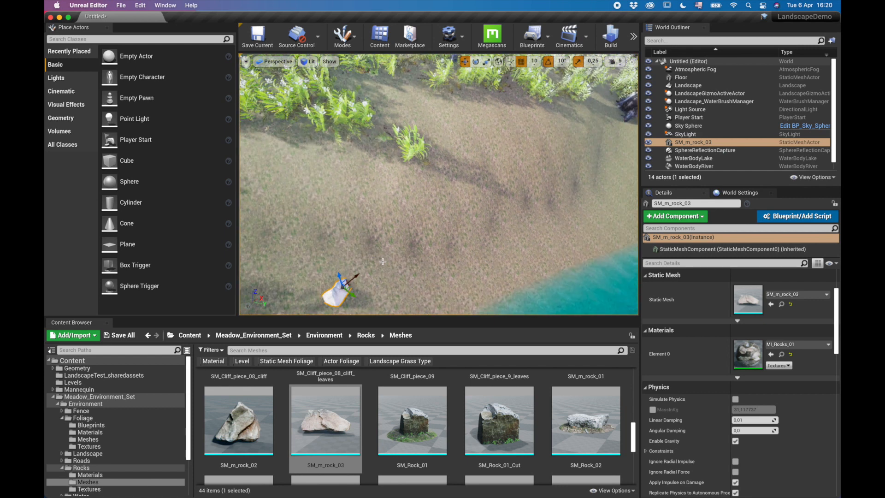
right_click_drag(405, 272, 391, 280)
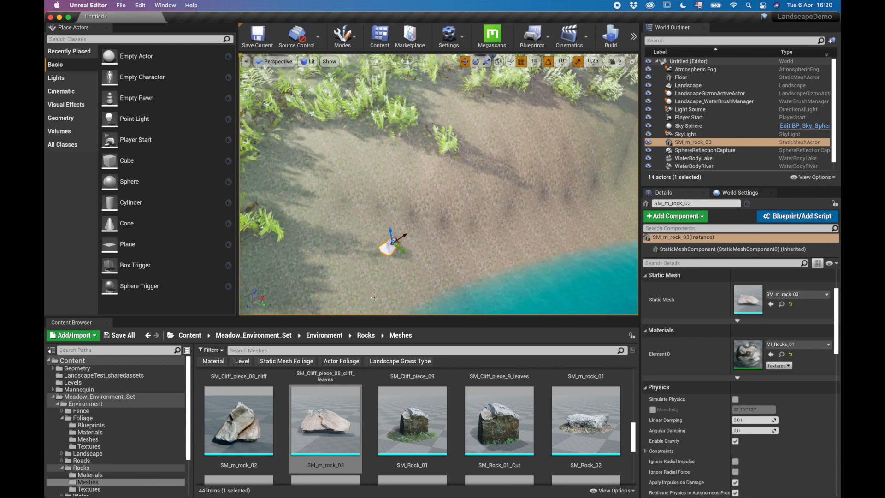
left_click_drag(232, 430, 353, 267)
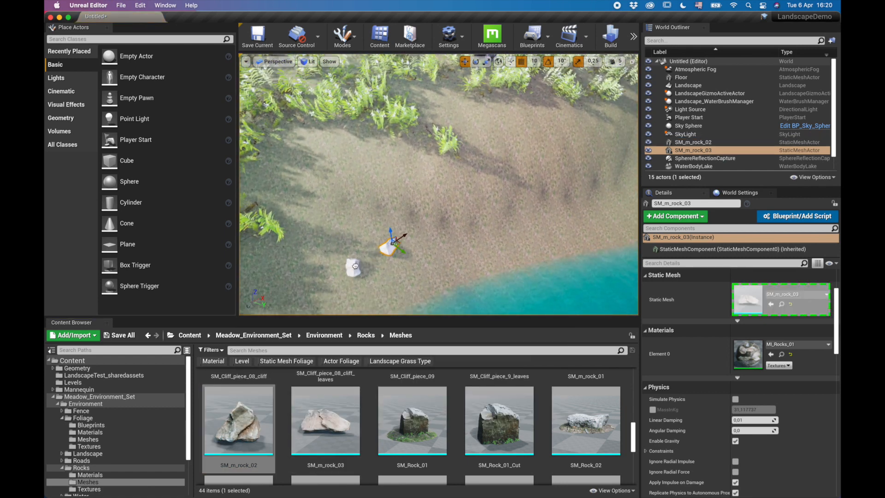
- Add the larger SM_Rock_01 and SM_Rock_02 to the shore beside the small rocks and rotate both to sit naturally on the slope
left_click_drag(391, 422, 486, 247)
mouse_move(515, 240)
right_mouse_down()
mouse_move(502, 233)
mouse_move(530, 230)
mouse_move(452, 194)
mouse_move(538, 239)
mouse_move(501, 249)
mouse_move(513, 247)
right_mouse_up()
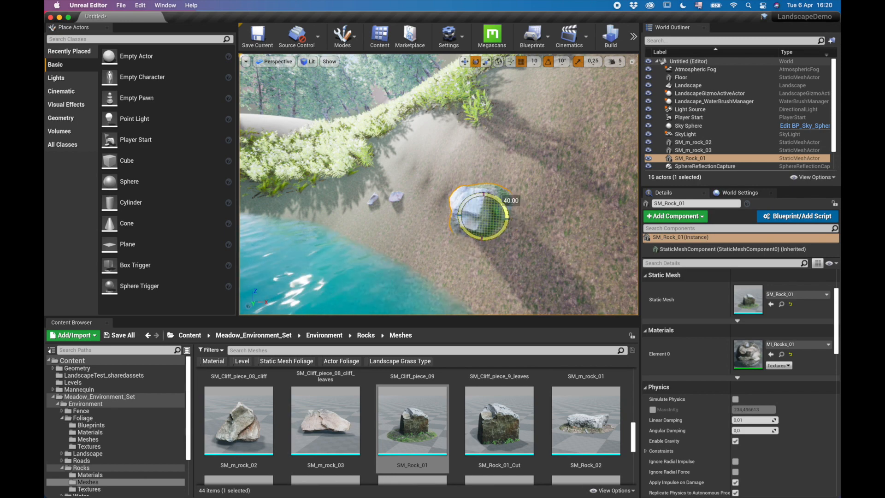
right_click_drag(508, 169, 599, 171)
key("Escape")
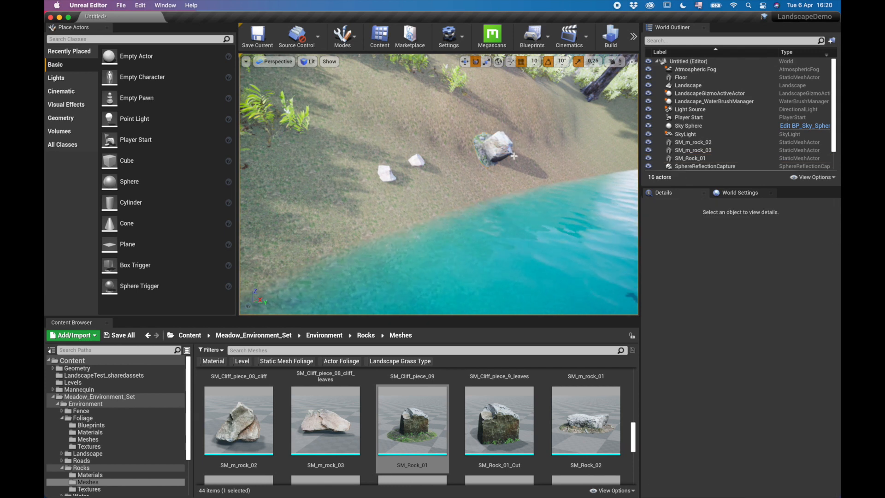
left_click_drag(586, 420, 419, 101)
right_click_drag(419, 100, 460, 154)
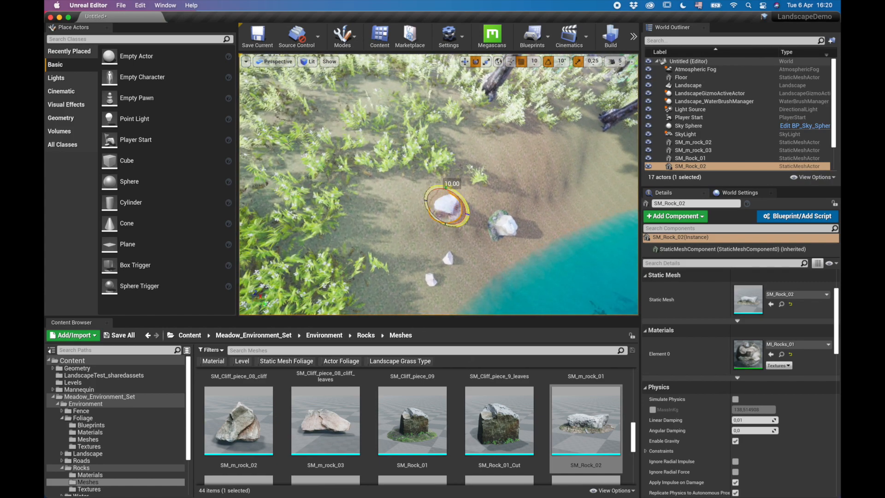
right_click_drag(520, 192, 520, 173)
- Place the SM_Cliff_overpaint_04 mesh on the sandy shore a short distance from the rock group
scroll(558, 440, "up", 3)
scroll(558, 439, "up", 5)
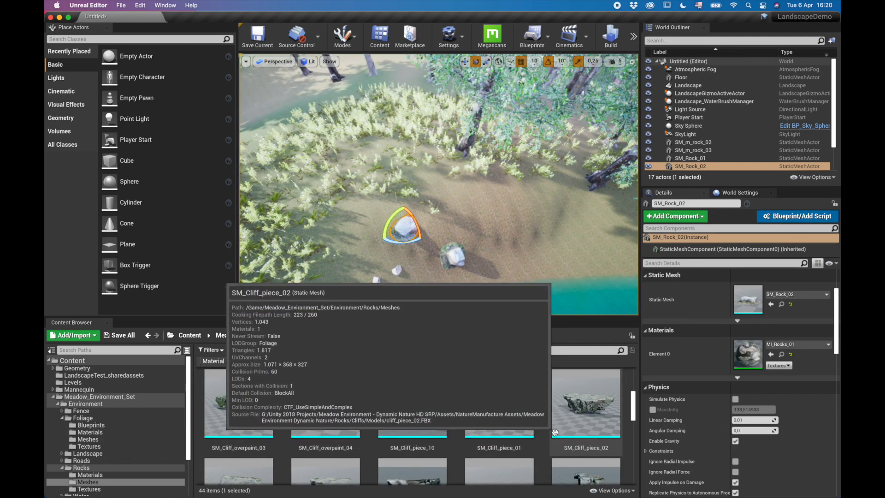
left_click_drag(324, 406, 509, 204)
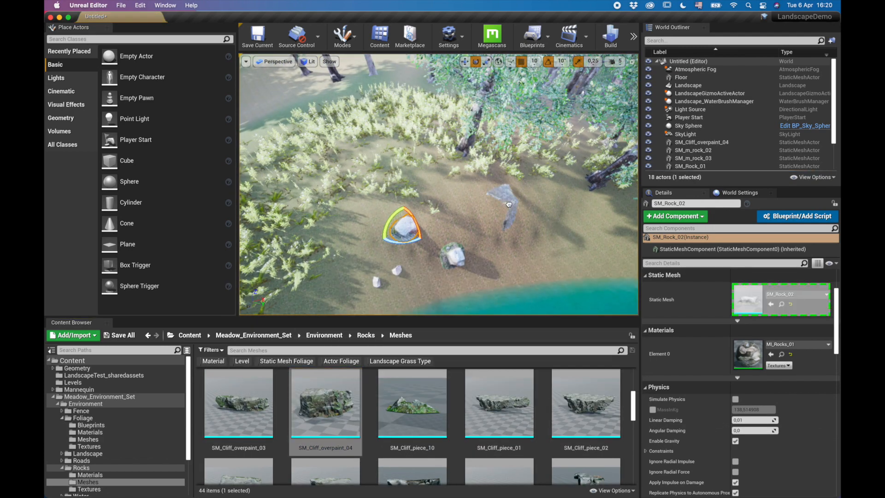
left_click(573, 227)
right_click_drag(573, 226, 488, 219)
left_click_drag(469, 199, 487, 192)
key("w")
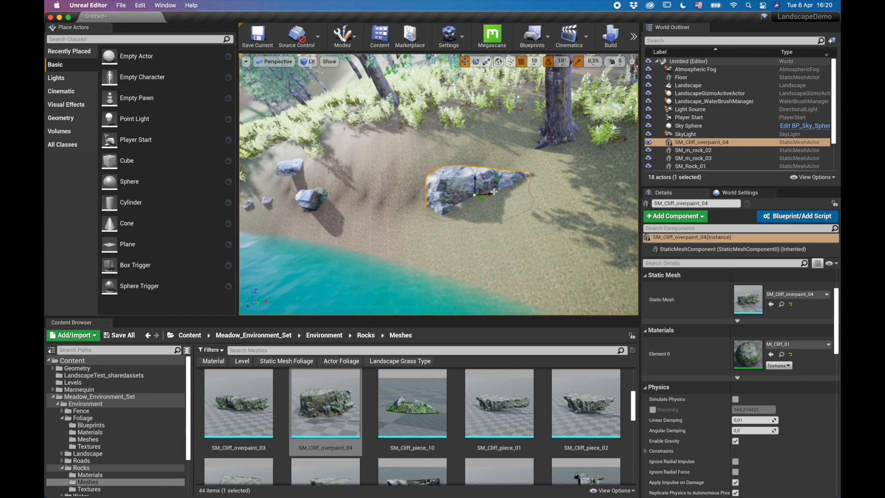
key("super+z")
key("super+z")
- Lower SM_Cliff_overpaint_04 into the sand and rotate it to follow the shore slope
right_click_drag(510, 144, 482, 144)
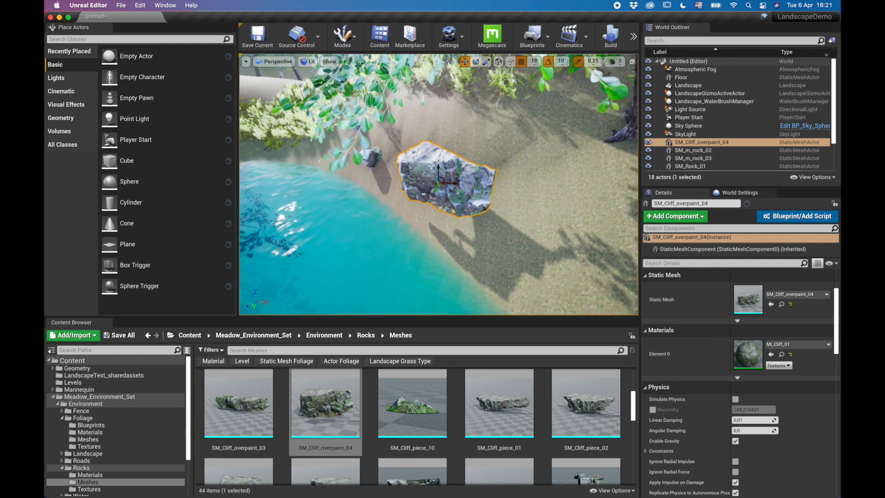
left_click_drag(439, 167, 441, 188)
right_click_drag(443, 189, 477, 227)
key("e")
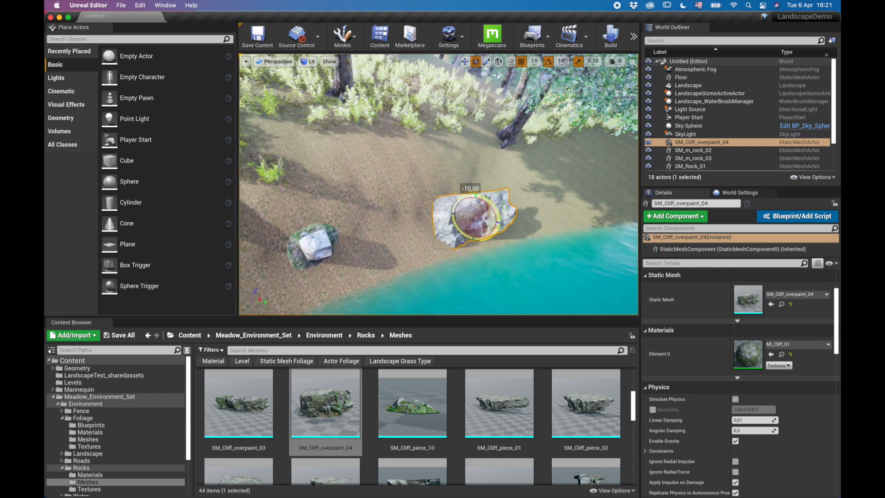
key("w")
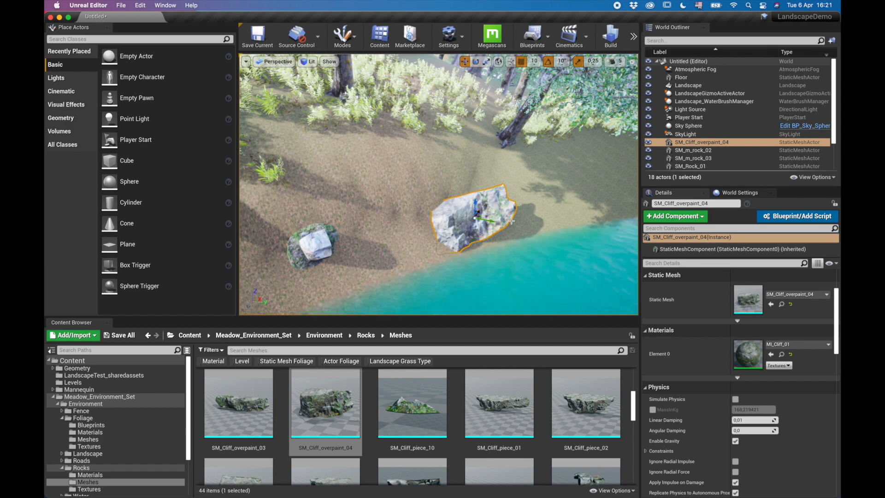
right_click_drag(537, 205, 548, 206)
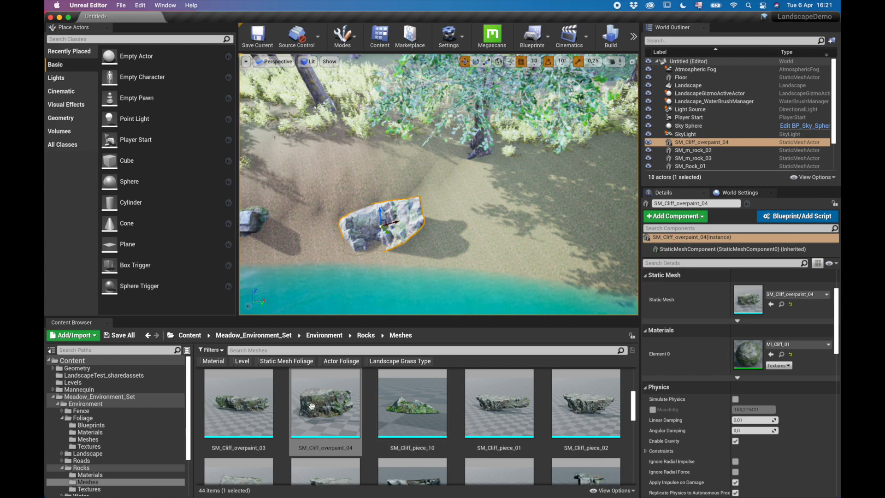
- Place SM_Cliff_overpaint_03 on the shore next to the first cliff piece and rotate it to follow the waterline
left_click_drag(239, 404, 489, 207)
key("a")
right_click_drag(489, 206, 544, 206)
key("w")
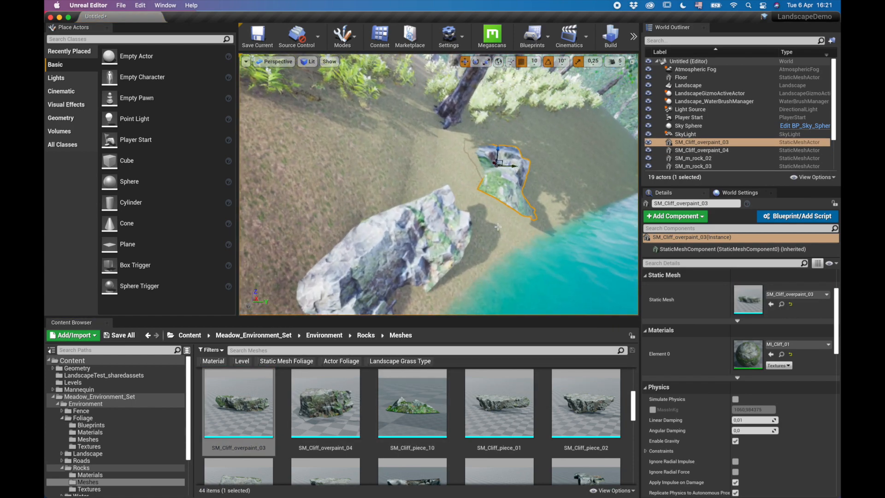
key("e")
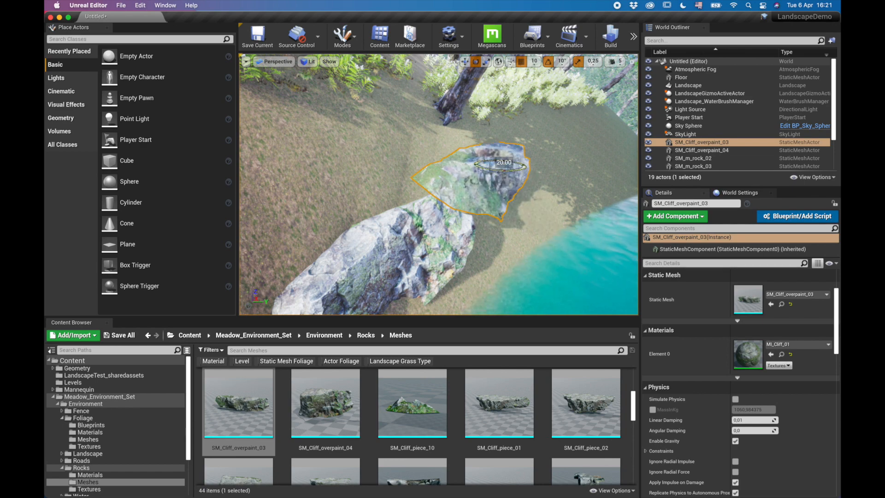
left_click_drag(576, 167, 578, 166)
- Move SM_Cliff_overpaint_03 up against SM_Cliff_overpaint_04 so the two cliff pieces overlap into one outcrop
key("d")
right_click_drag(578, 167, 521, 166)
key("w")
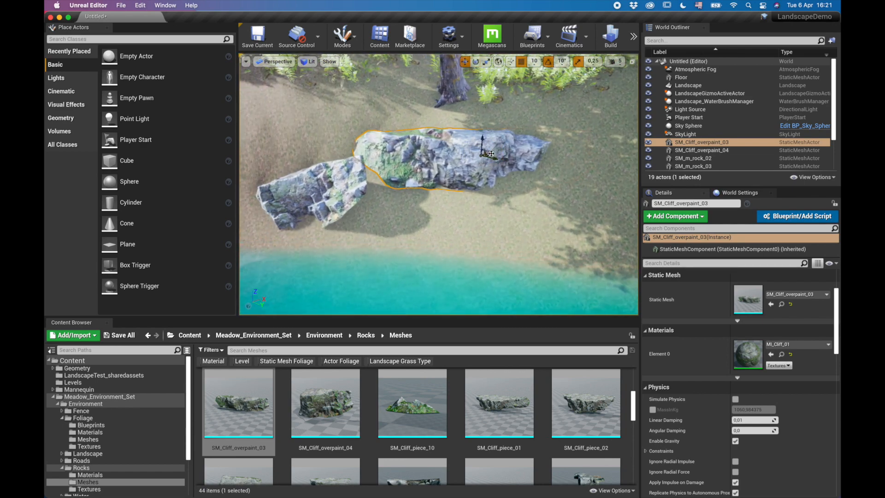
left_click_drag(491, 154, 472, 160)
key("d")
right_click_drag(539, 146, 474, 153)
key("a")
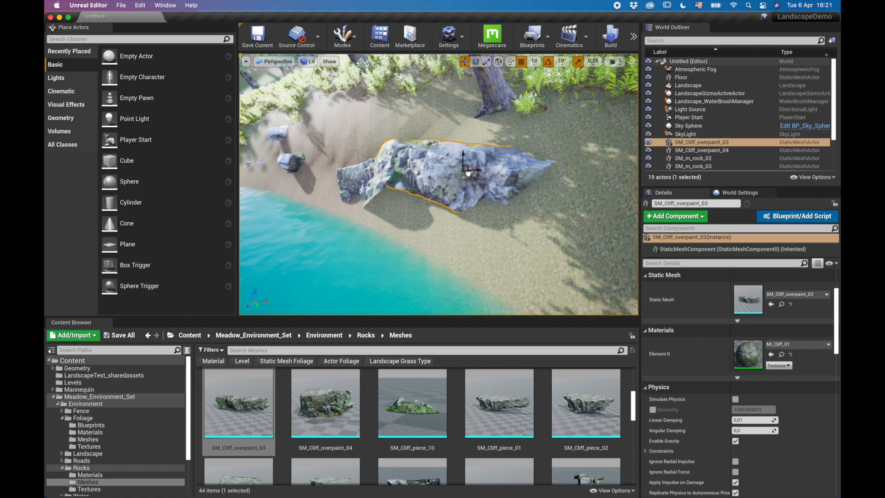
- Deselect the cliff piece and examine the rock-dressed shore from low over the lake
key("a")
right_click_drag(475, 153, 569, 134)
key("s")
right_click_drag(430, 168, 451, 180)
key("Escape")
key("s")
key("a")
key("w")
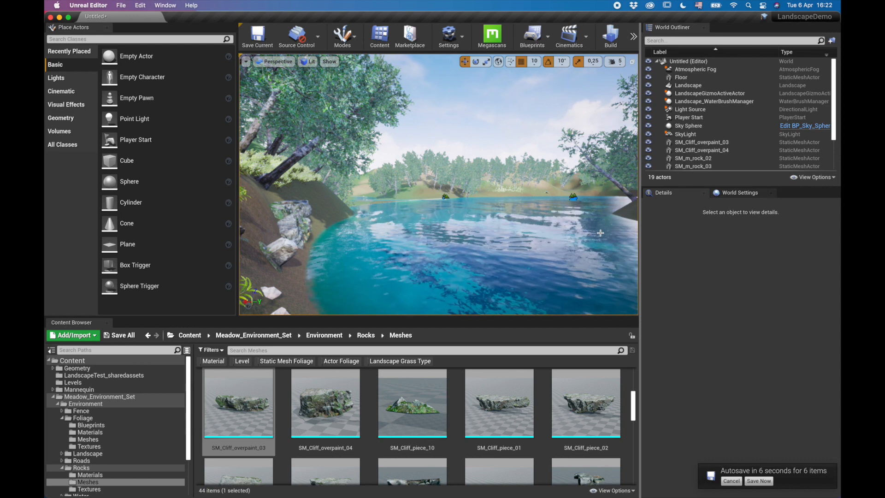
- Save all modified assets and save the level as LandscapeDemo in the Levels folder
left_click(119, 335)
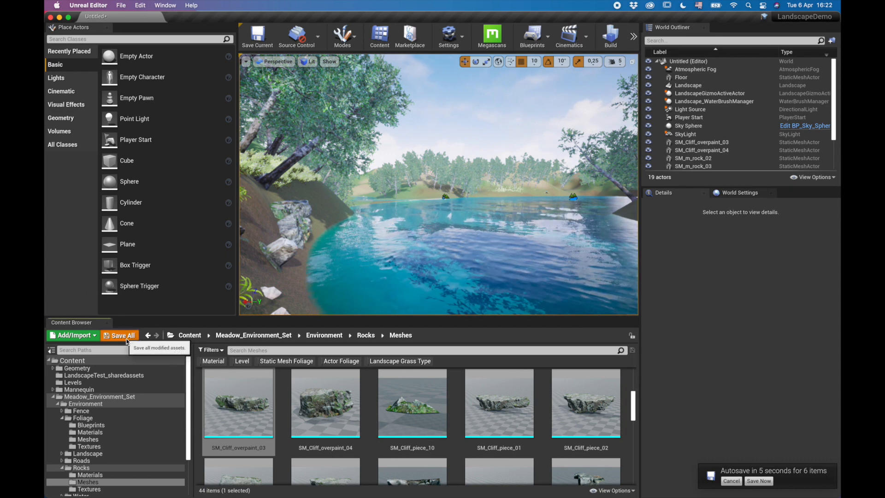
left_click(522, 335)
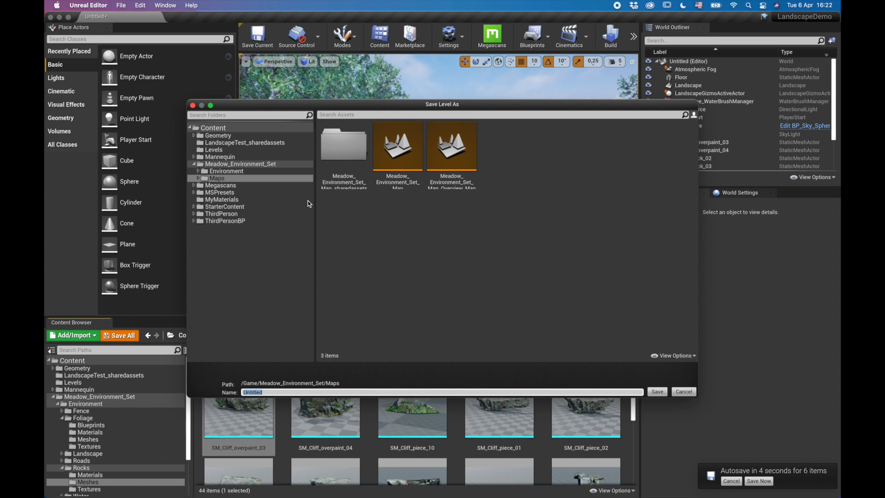
left_click(214, 149)
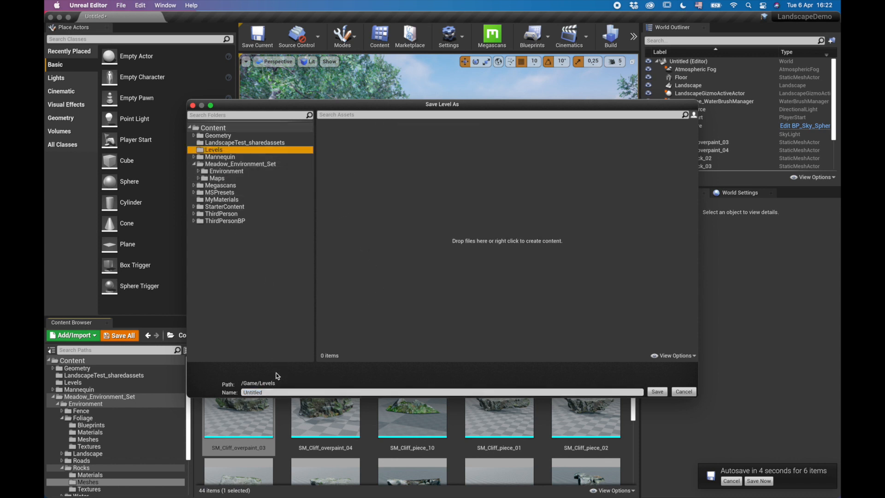
left_click(270, 392)
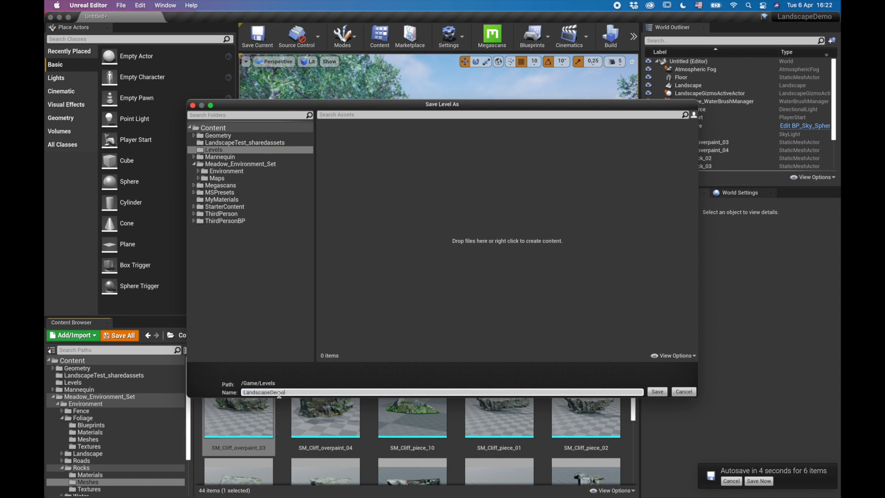
key("Return")
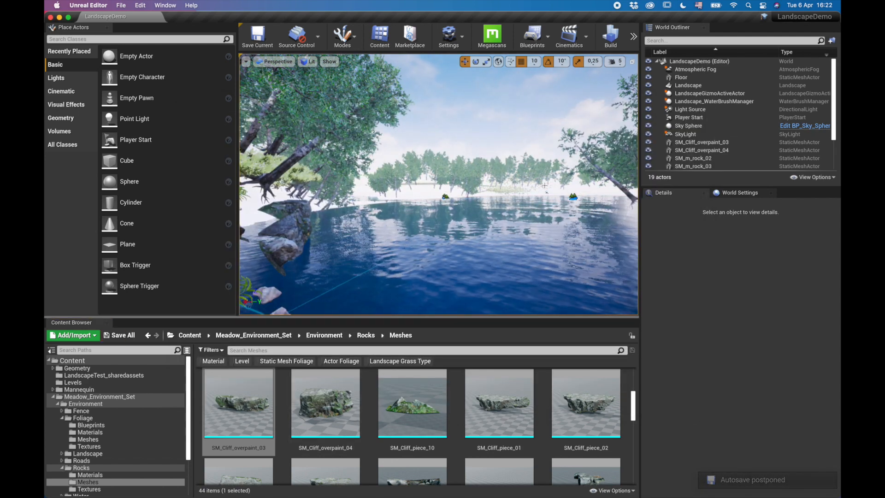
- Select the landscape with the white spike behind the lake, and refresh it by entering Landscape mode and returning to Select mode
right_click_drag(520, 178, 565, 203)
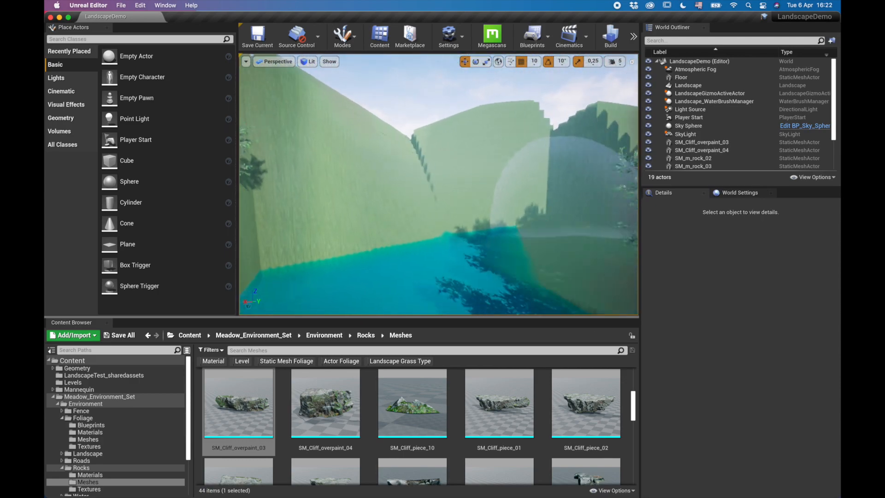
right_click_drag(506, 169, 630, 184)
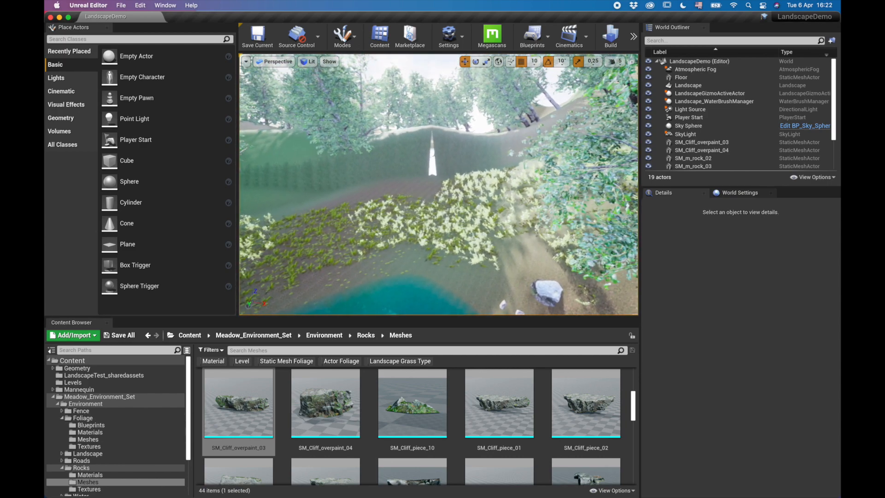
right_click_drag(411, 161, 455, 162)
left_click(411, 161)
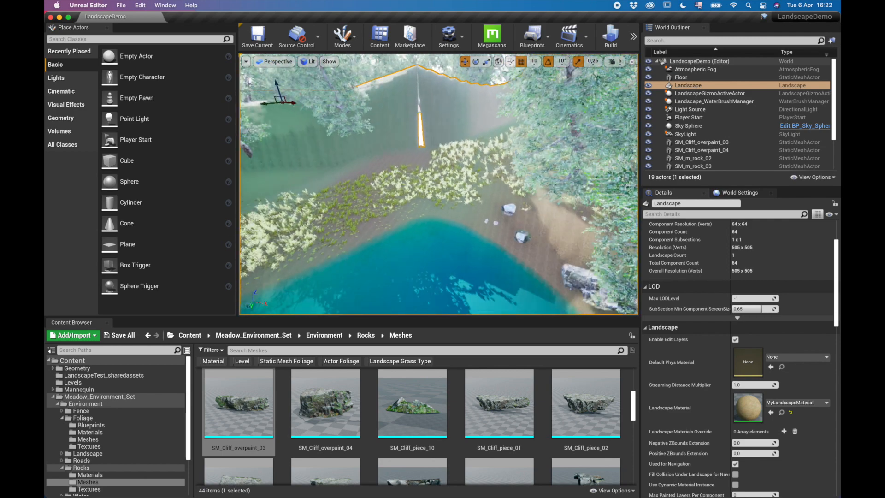
key("shift+2")
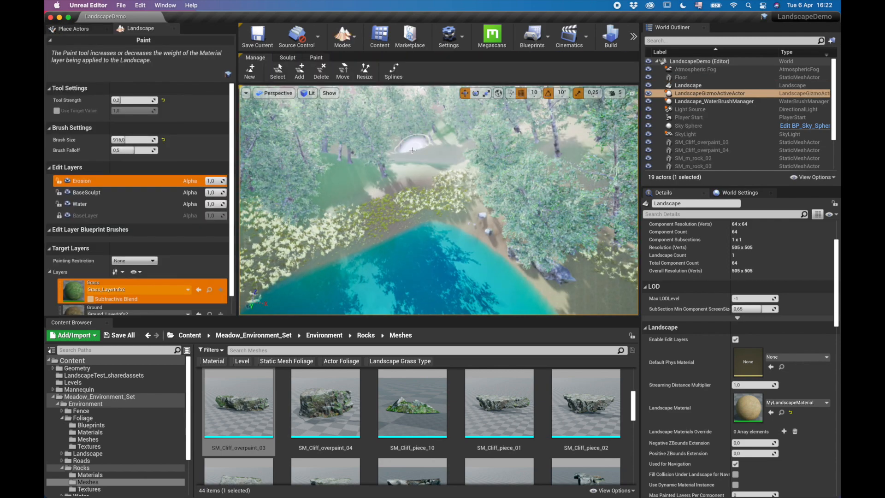
key("shift+1")
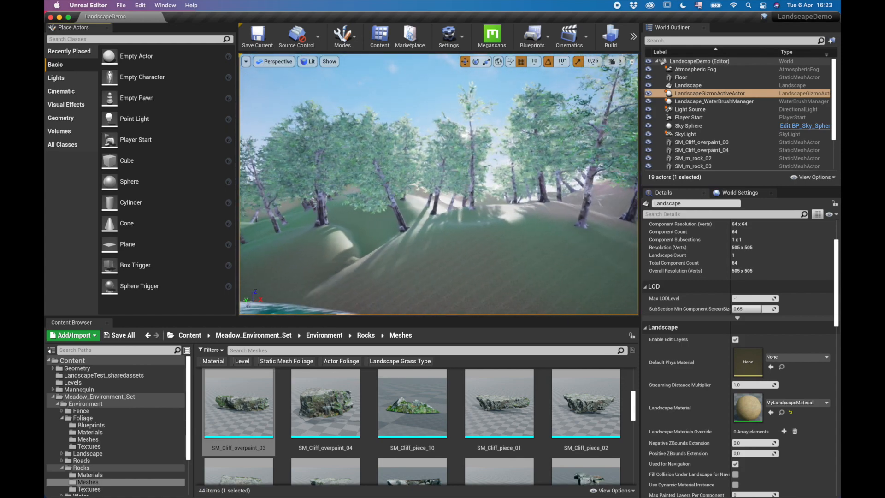
- Find the Exponential Height Fog actor with the search term height, place it over the lake and inspect the haze among the trees
key("w")
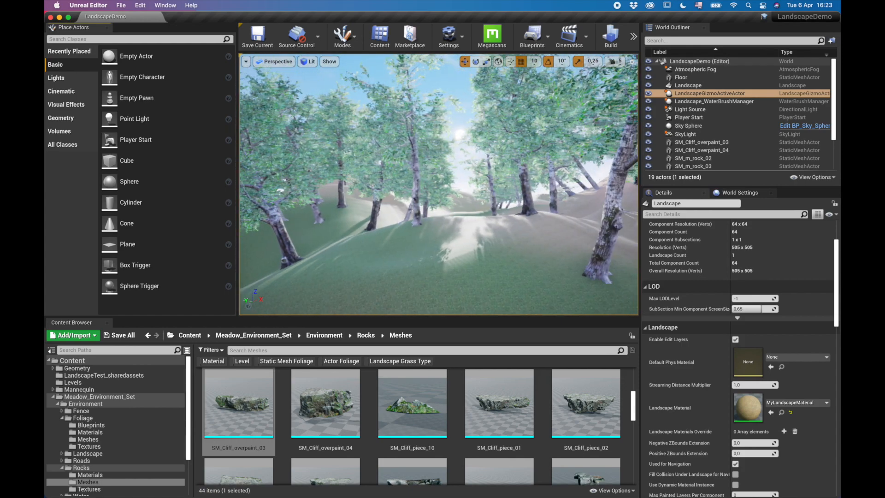
right_click_drag(439, 185, 383, 203)
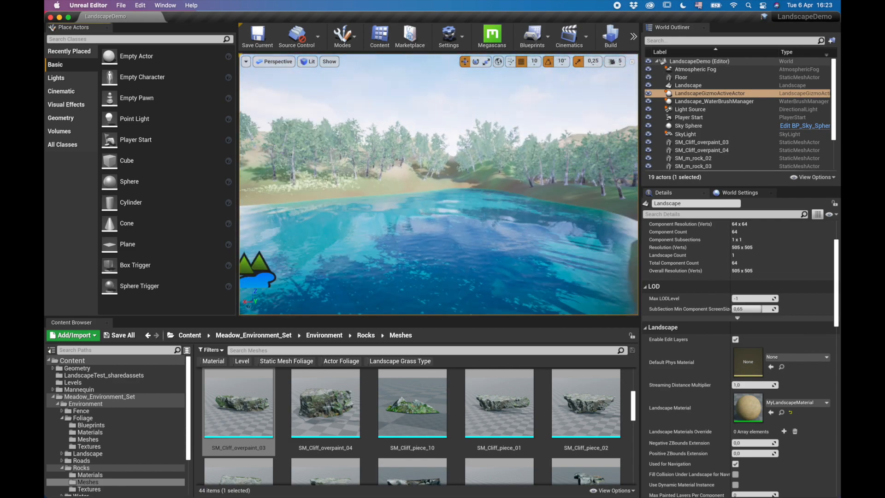
mouse_move(529, 245)
right_mouse_down()
mouse_move(521, 239)
mouse_move(530, 245)
right_mouse_up()
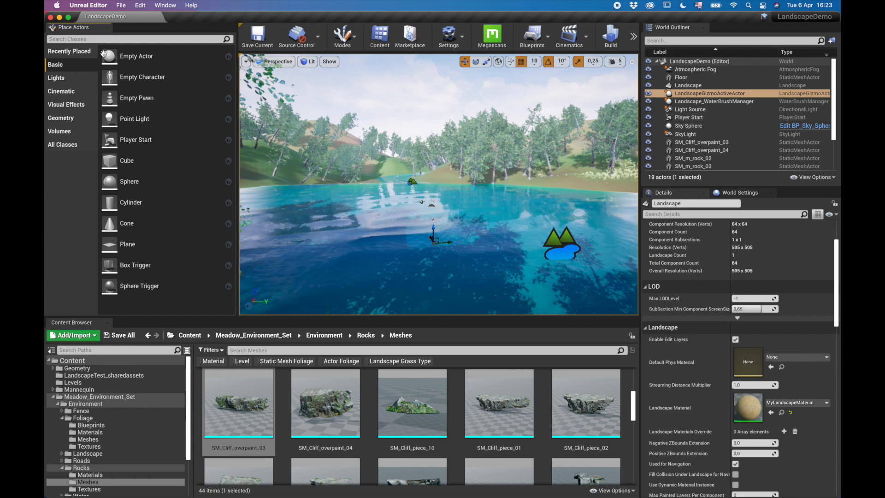
left_click(120, 39)
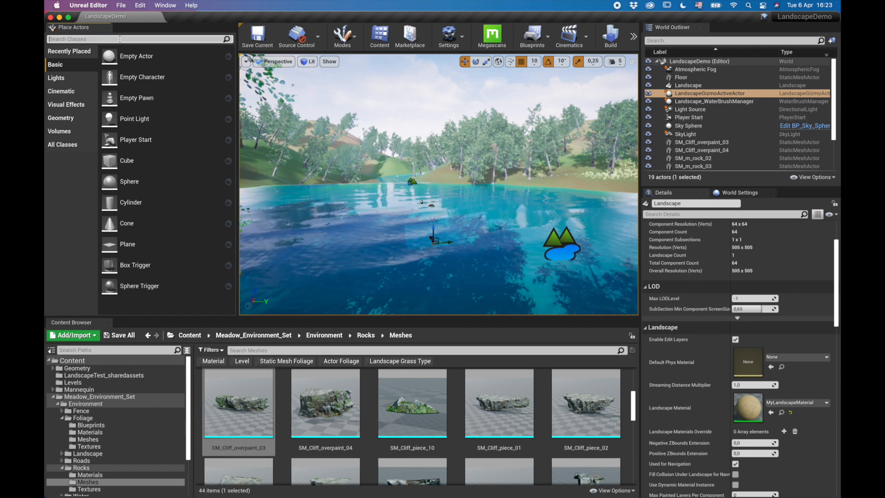
type("height")
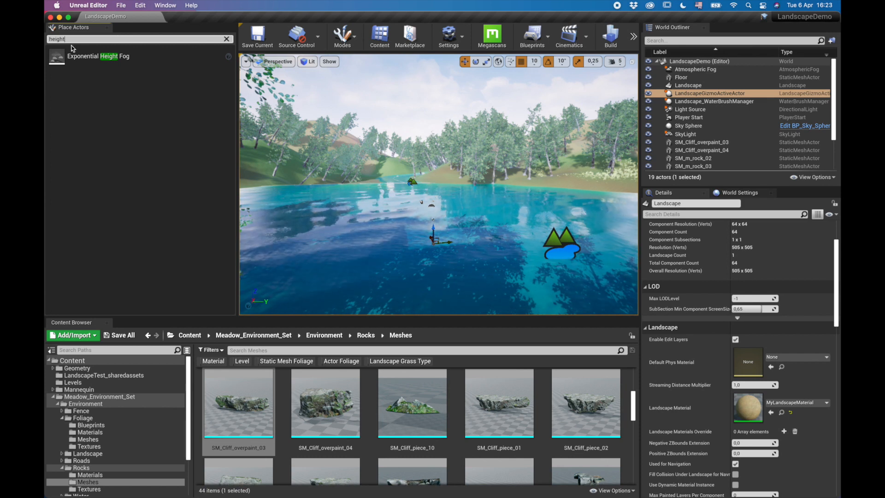
left_click_drag(95, 56, 482, 236)
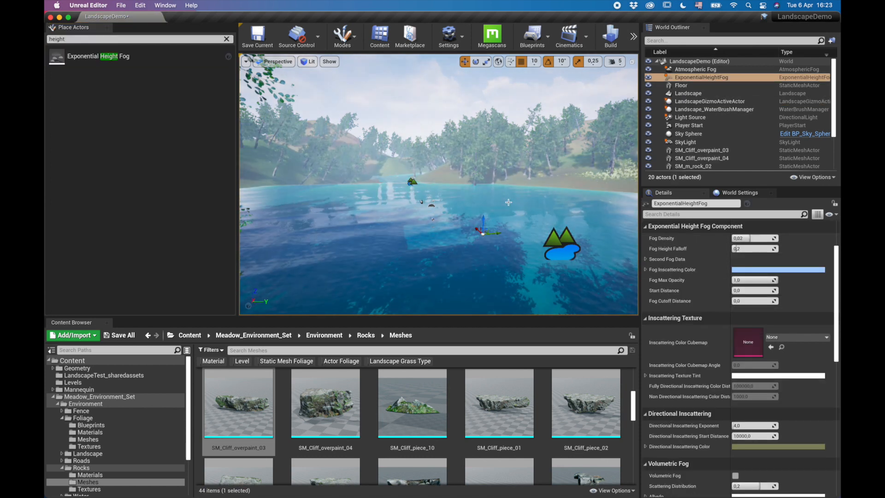
right_click_drag(547, 190, 606, 215)
key("w")
key("w")
key("w")
key("s")
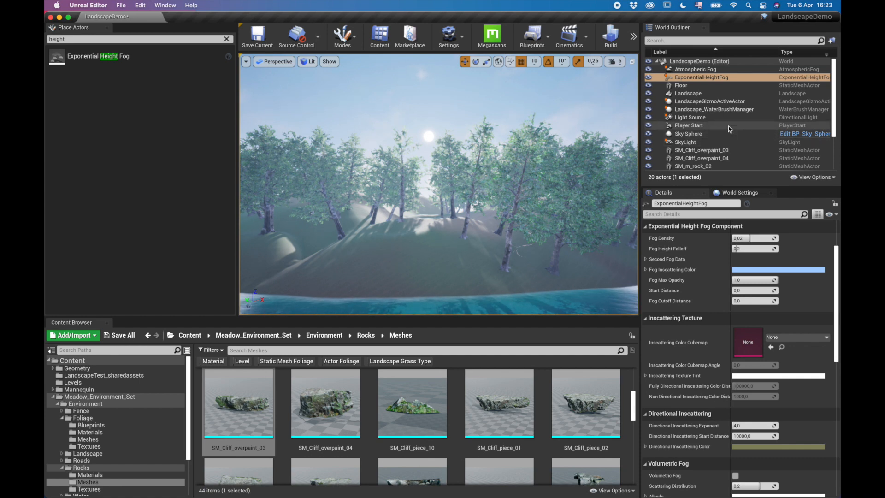
- Filter the level's actors with the search term dire and select the Light Source directional light
scroll(727, 126, "down", 3)
scroll(726, 126, "up", 3)
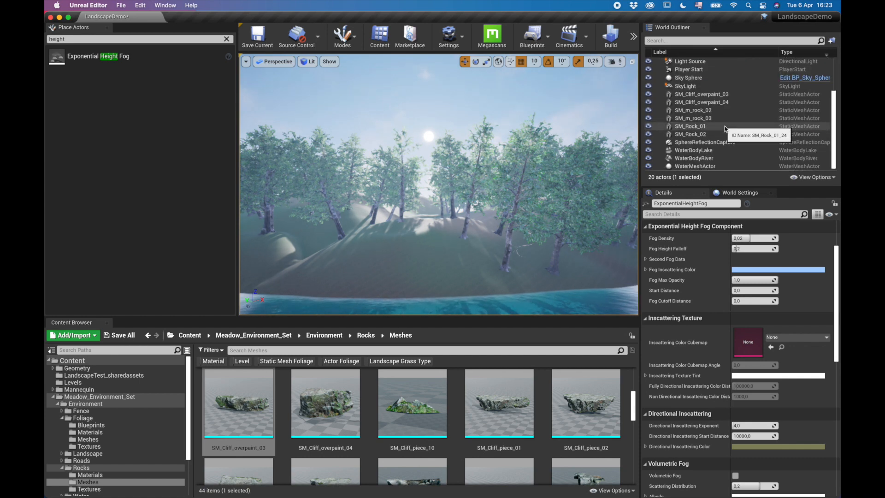
left_click(705, 39)
type("dire")
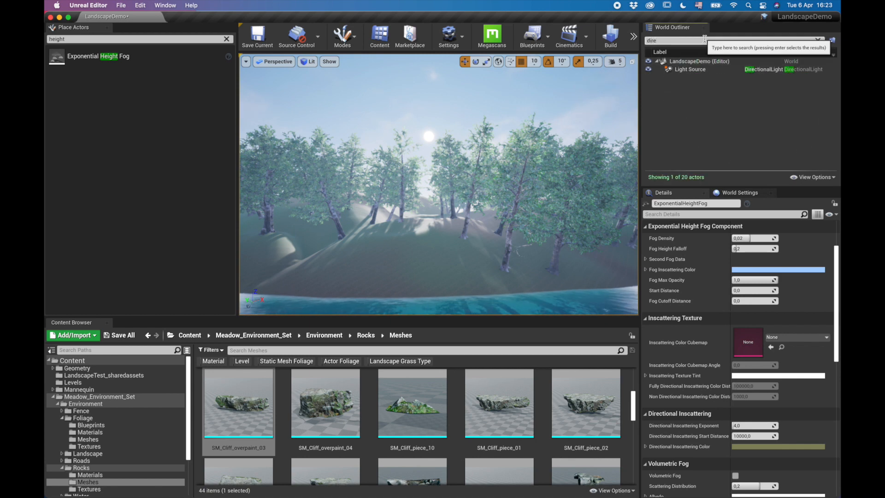
left_click(690, 69)
- Enable Light Shaft Occlusion and Light Shaft Bloom on the directional light
scroll(800, 274, "down", 1)
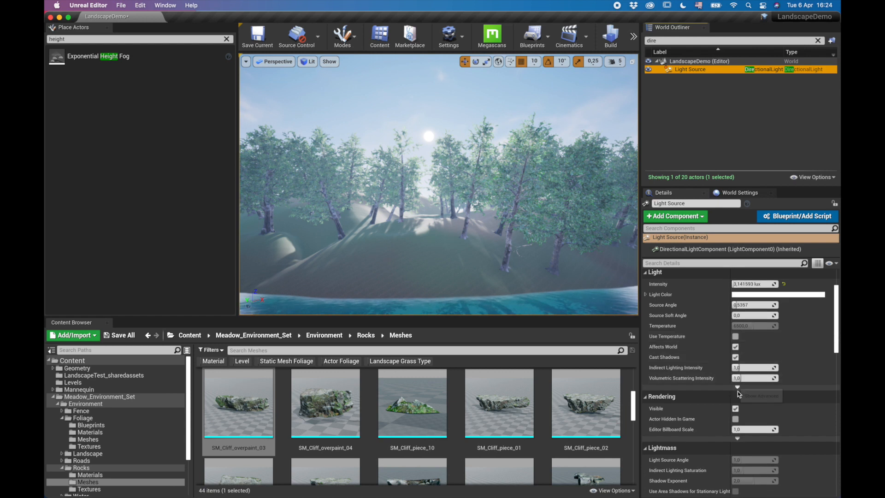
scroll(710, 318, "down", 2)
scroll(710, 318, "down", 6)
left_click(736, 390)
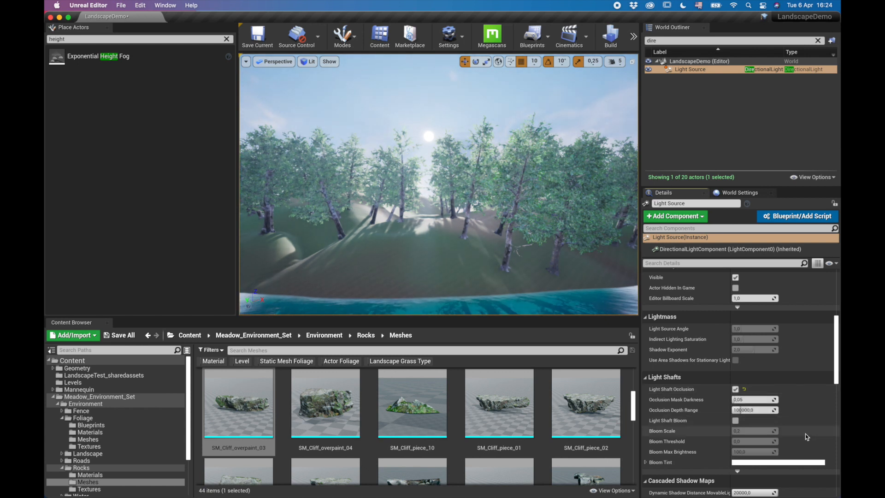
left_click(735, 420)
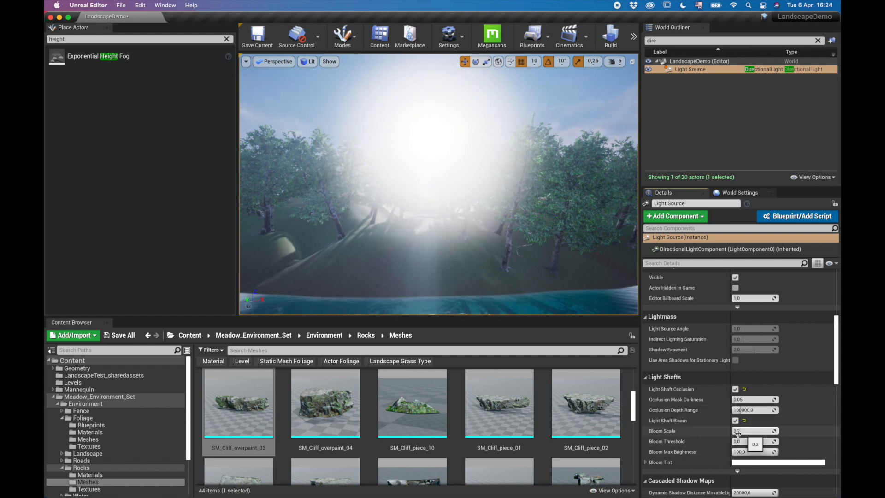
- Reduce the directional light's Bloom Scale to 0,05 and further to 0,005
left_click(738, 431)
type(",05")
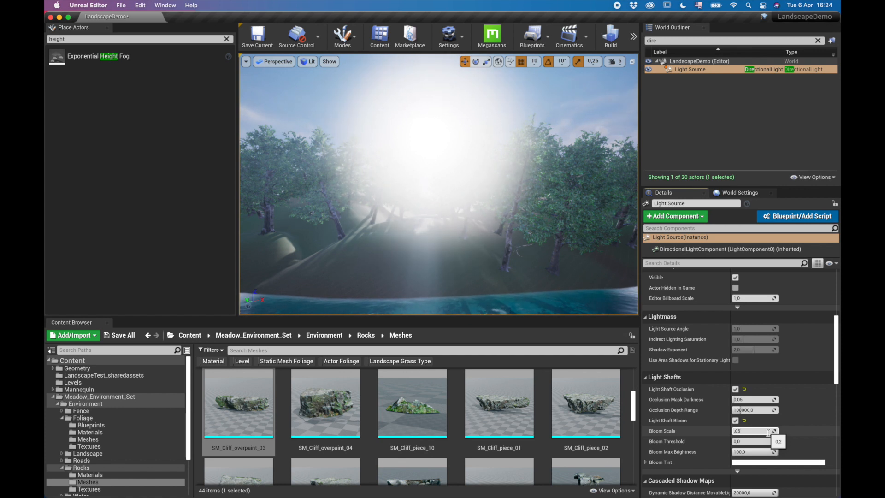
key("Return")
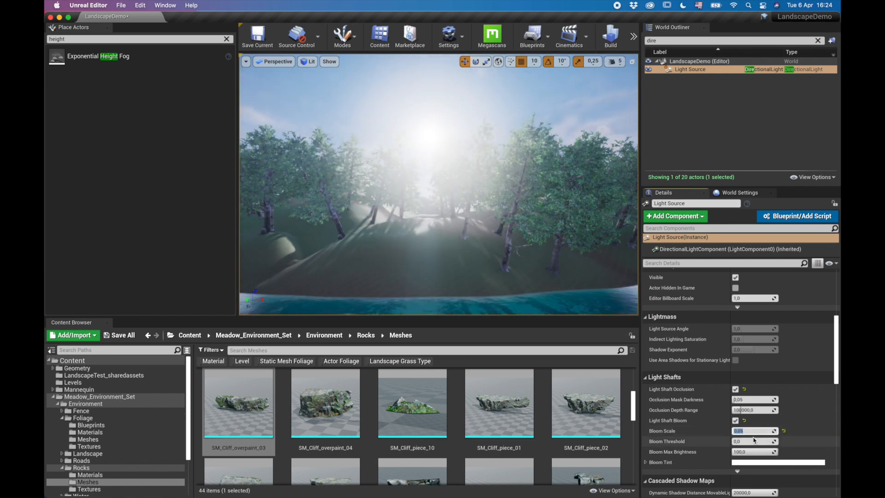
left_click(751, 432)
type("0,005")
key("Return")
- Deselect the light, inspect the hazy lake from the water and the wooded shore, and clear the height search for placeable actors
key("w")
right_click_drag(439, 184, 629, 186)
right_click_drag(439, 185, 419, 185)
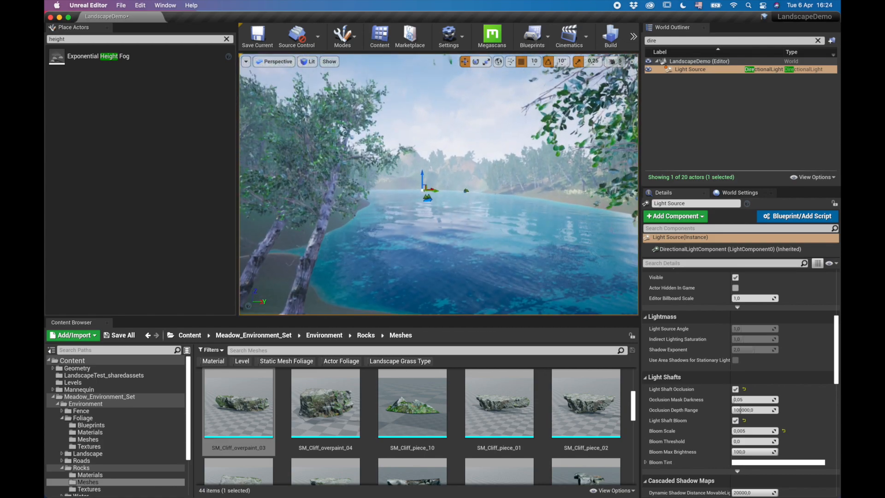
key("w")
right_click_drag(454, 245, 429, 243)
left_click(454, 244)
right_click_drag(523, 163, 522, 186)
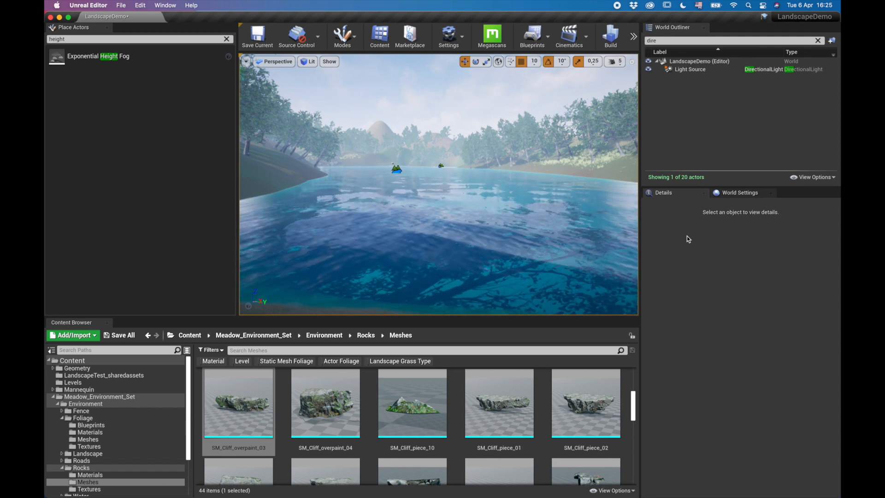
right_click_drag(521, 203, 526, 225)
key("s")
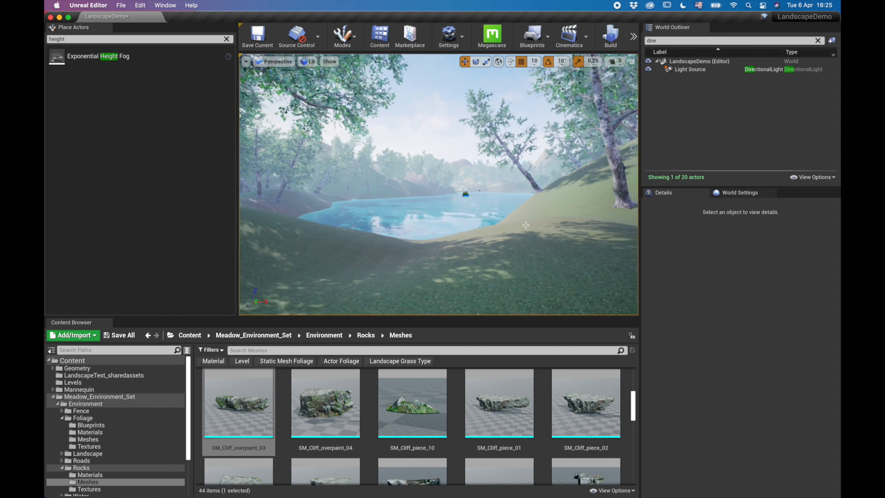
left_click(227, 40)
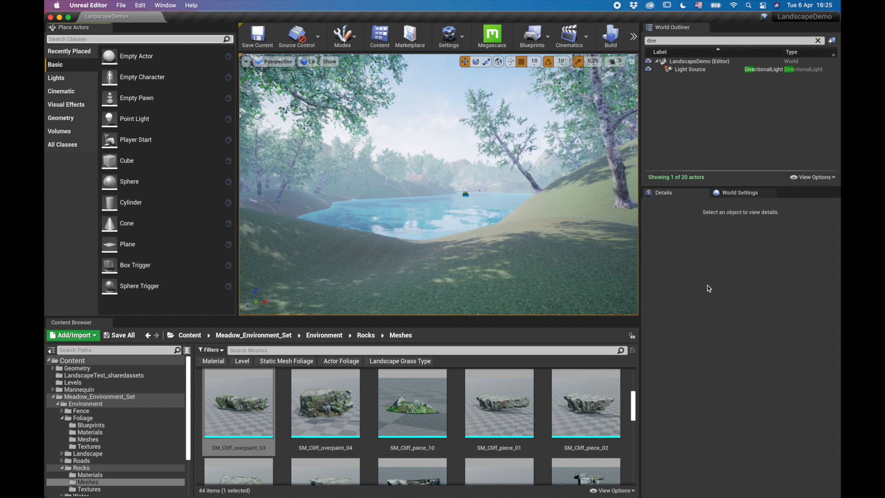